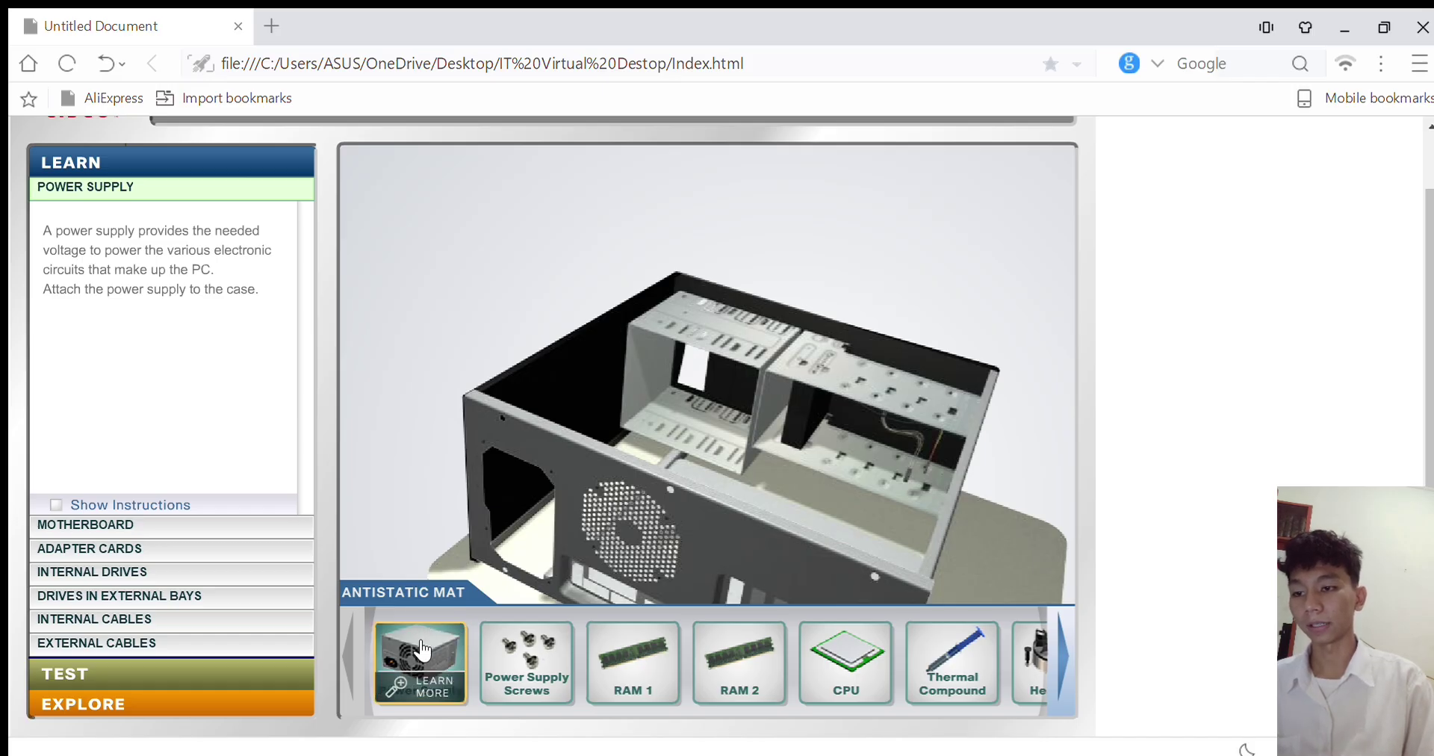
Install the power supply in the case, oriented to fit the rear opening, and secure it with the power supply screws
left_click(422, 650)
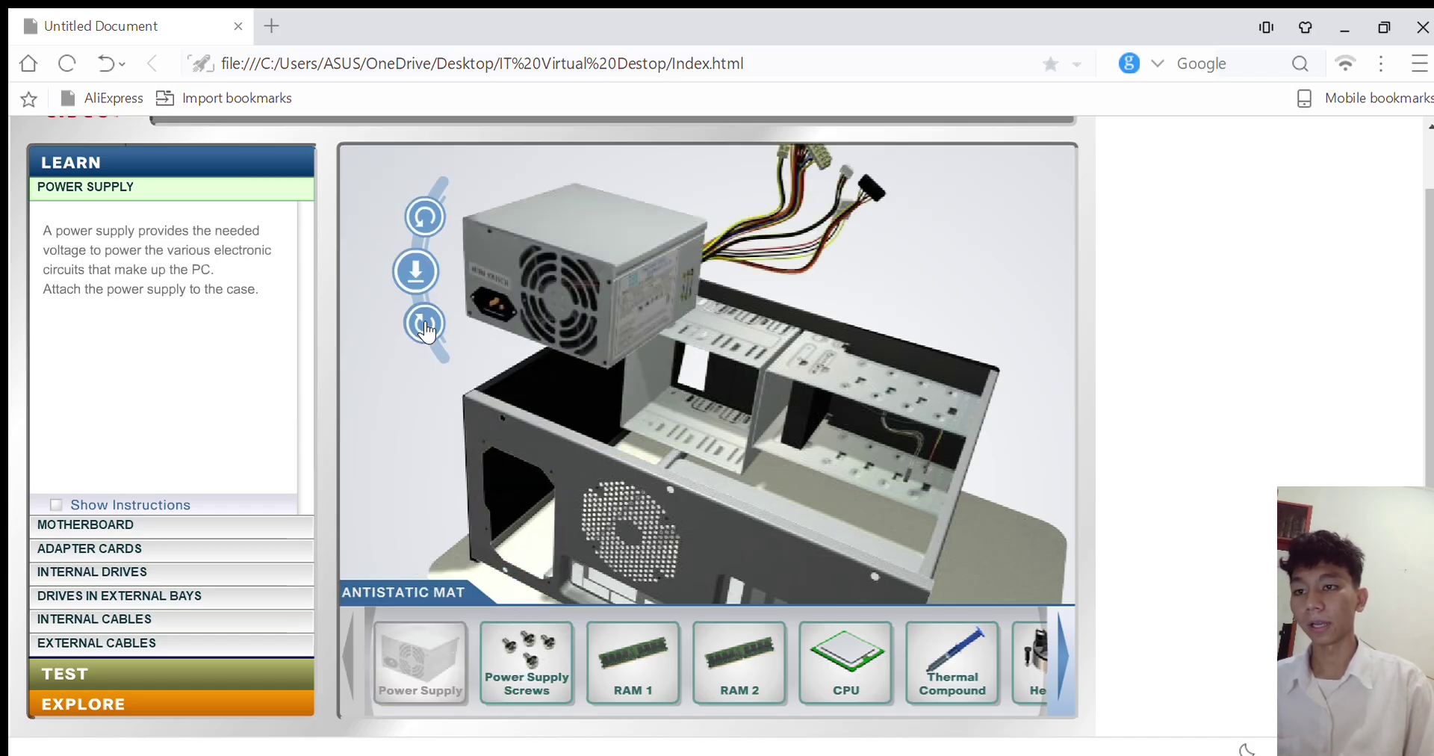
left_click(426, 327)
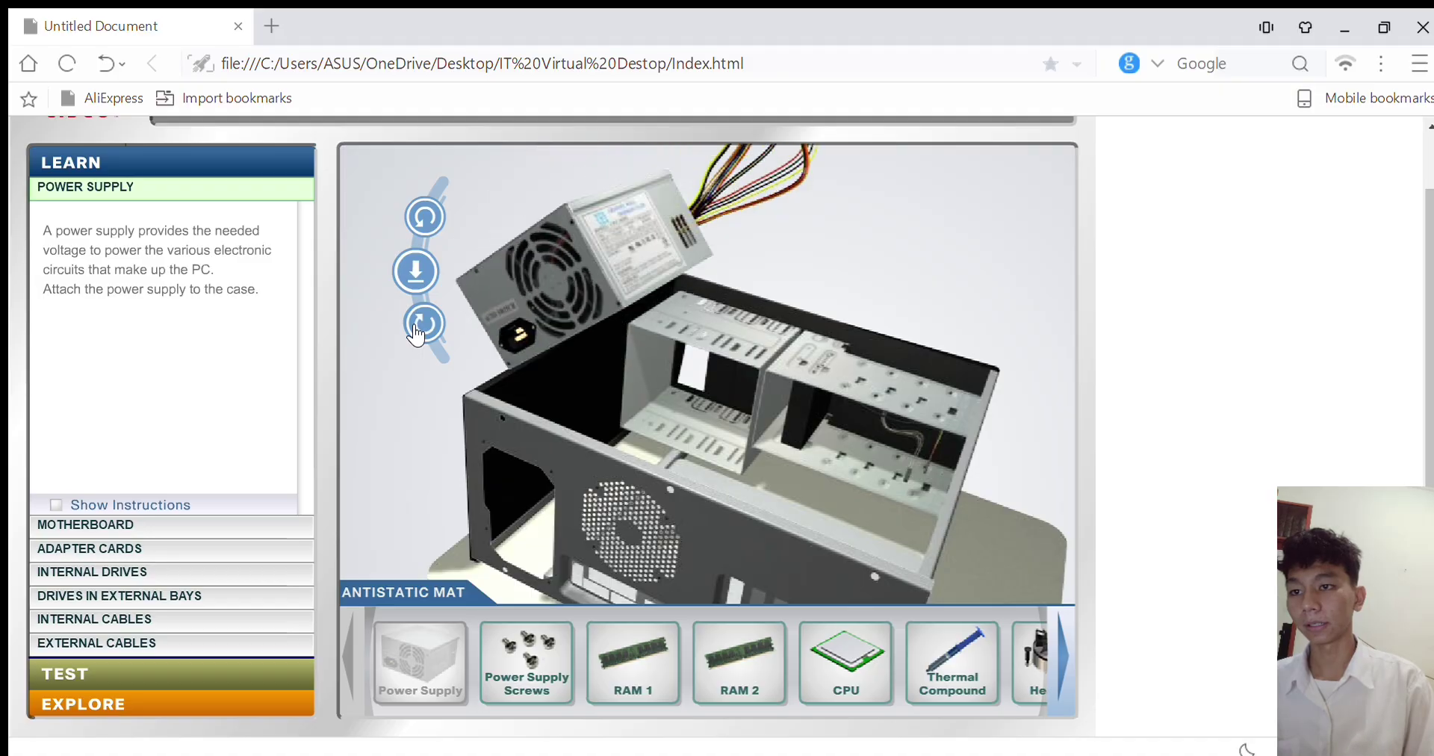
left_click(425, 323)
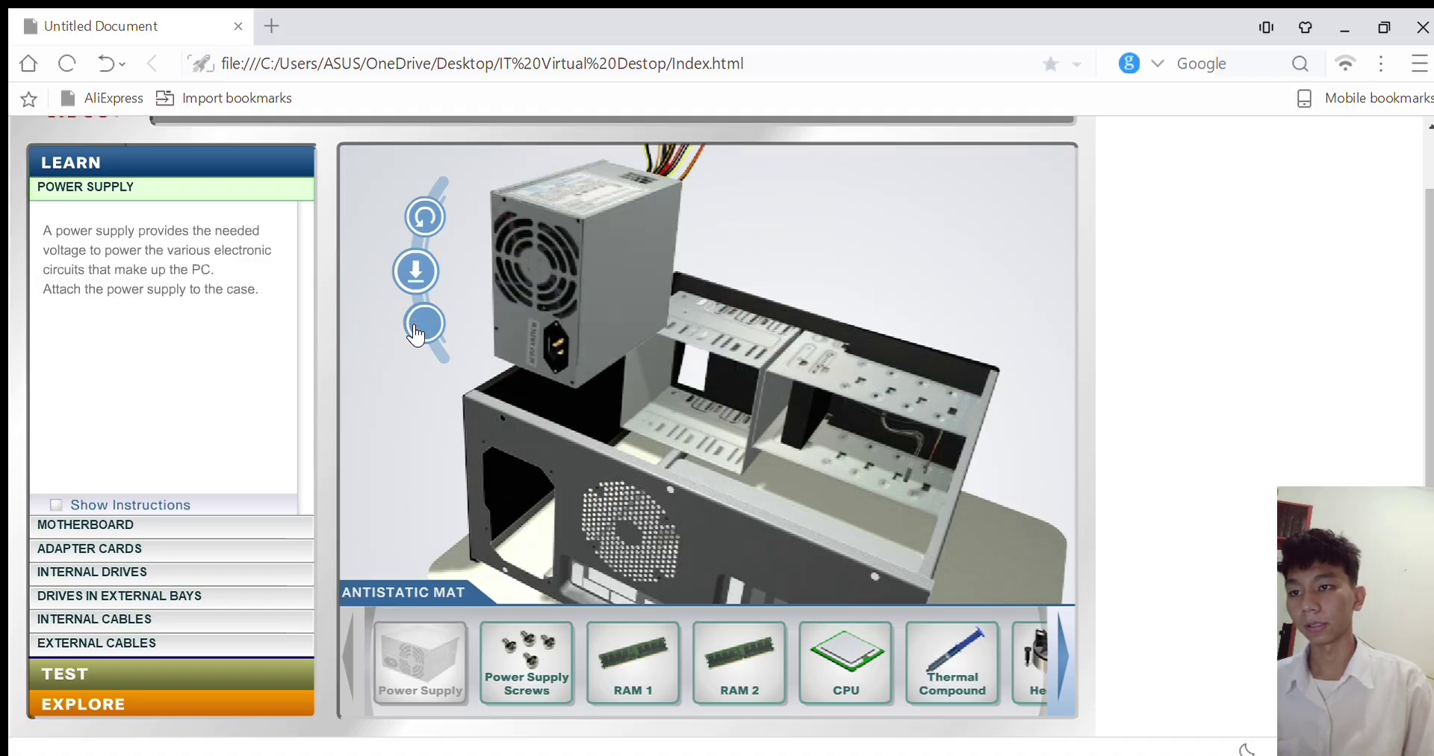
left_click(412, 274)
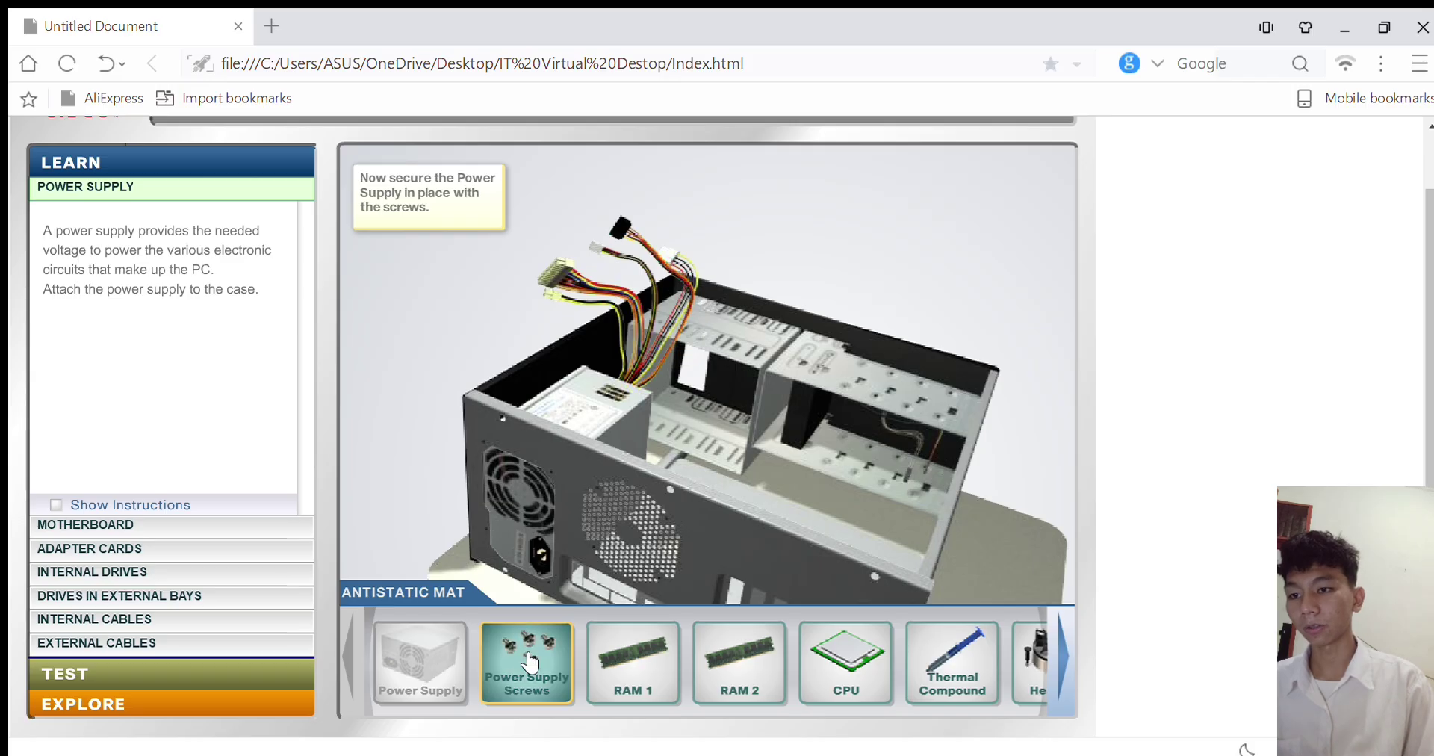
left_click_drag(529, 661, 539, 485)
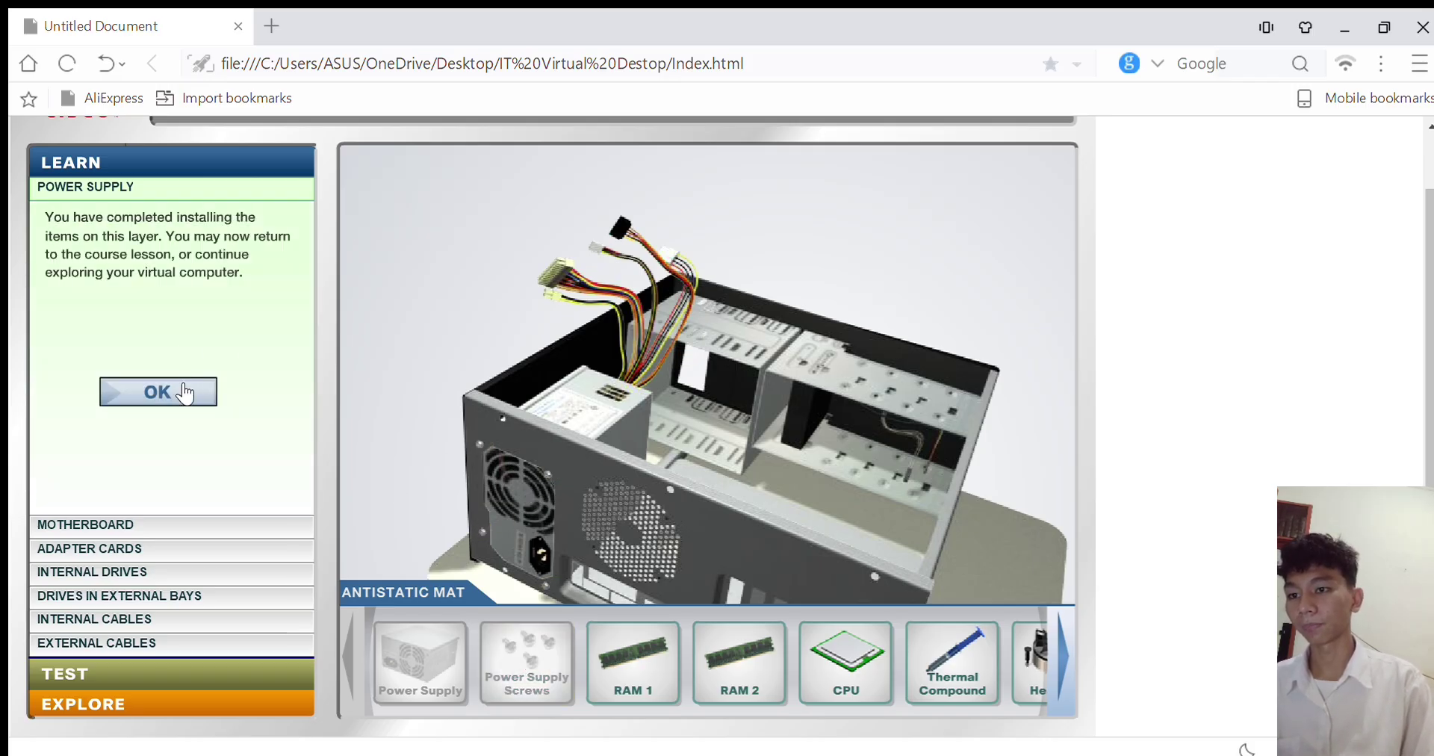
left_click(185, 393)
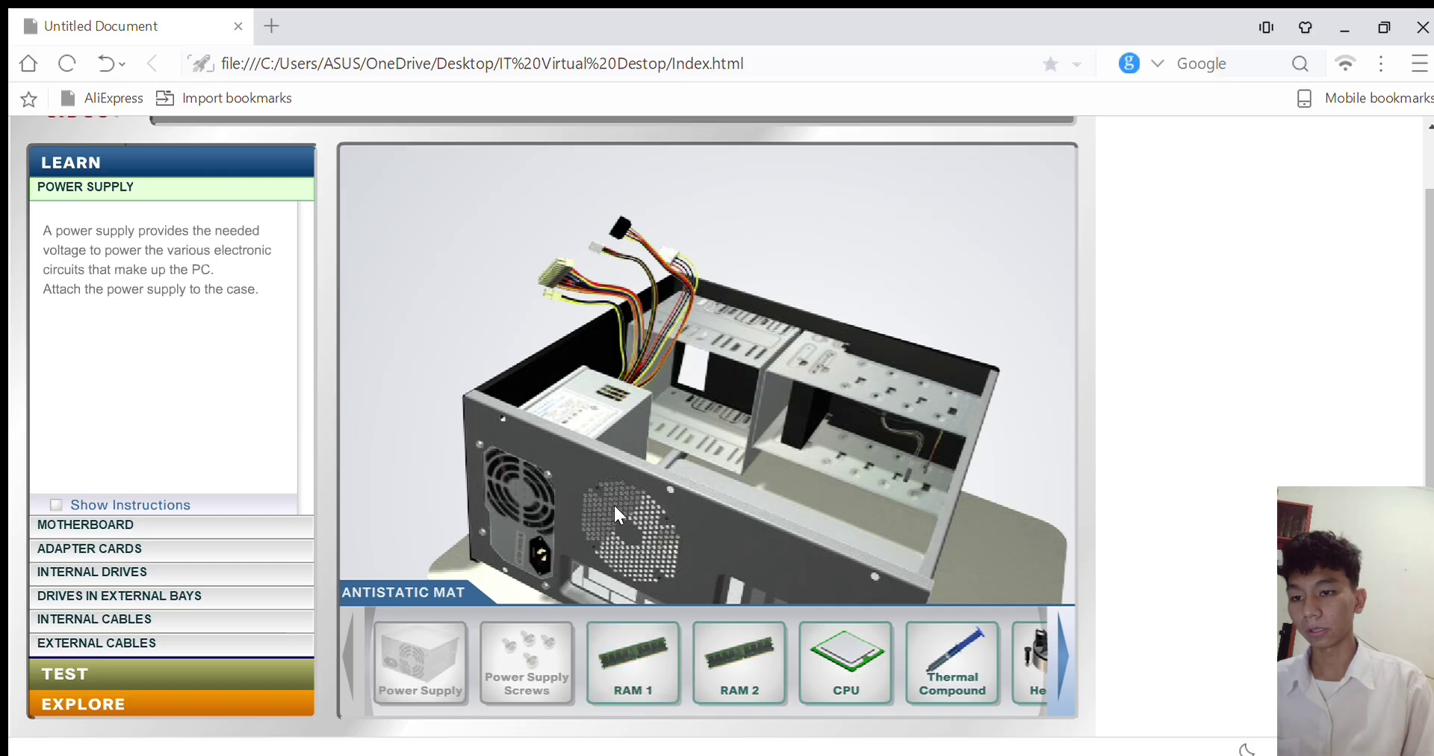
Open the Motherboard layer and bring RAM 1 from the antistatic mat to the memory slots
left_click(213, 530)
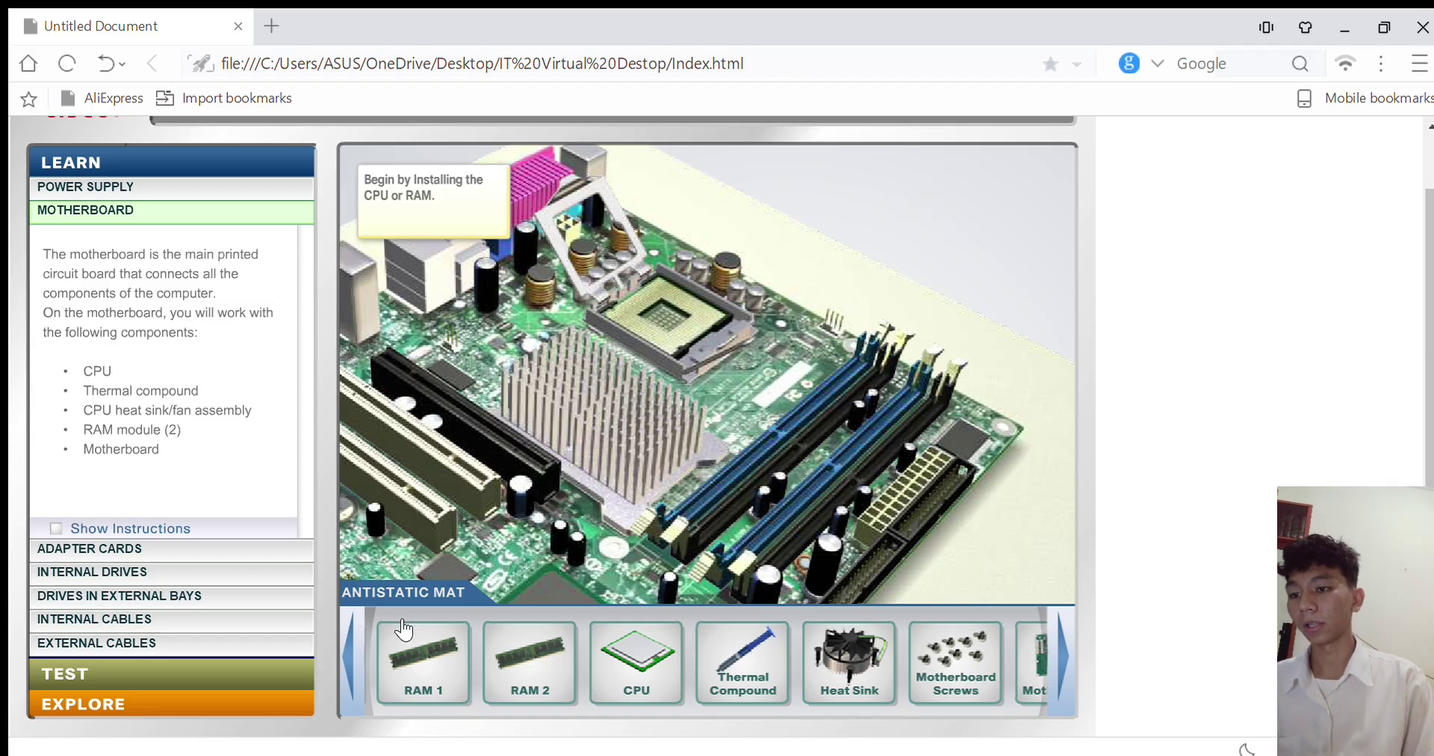
mouse_move(411, 647)
left_click_drag(410, 647, 683, 447)
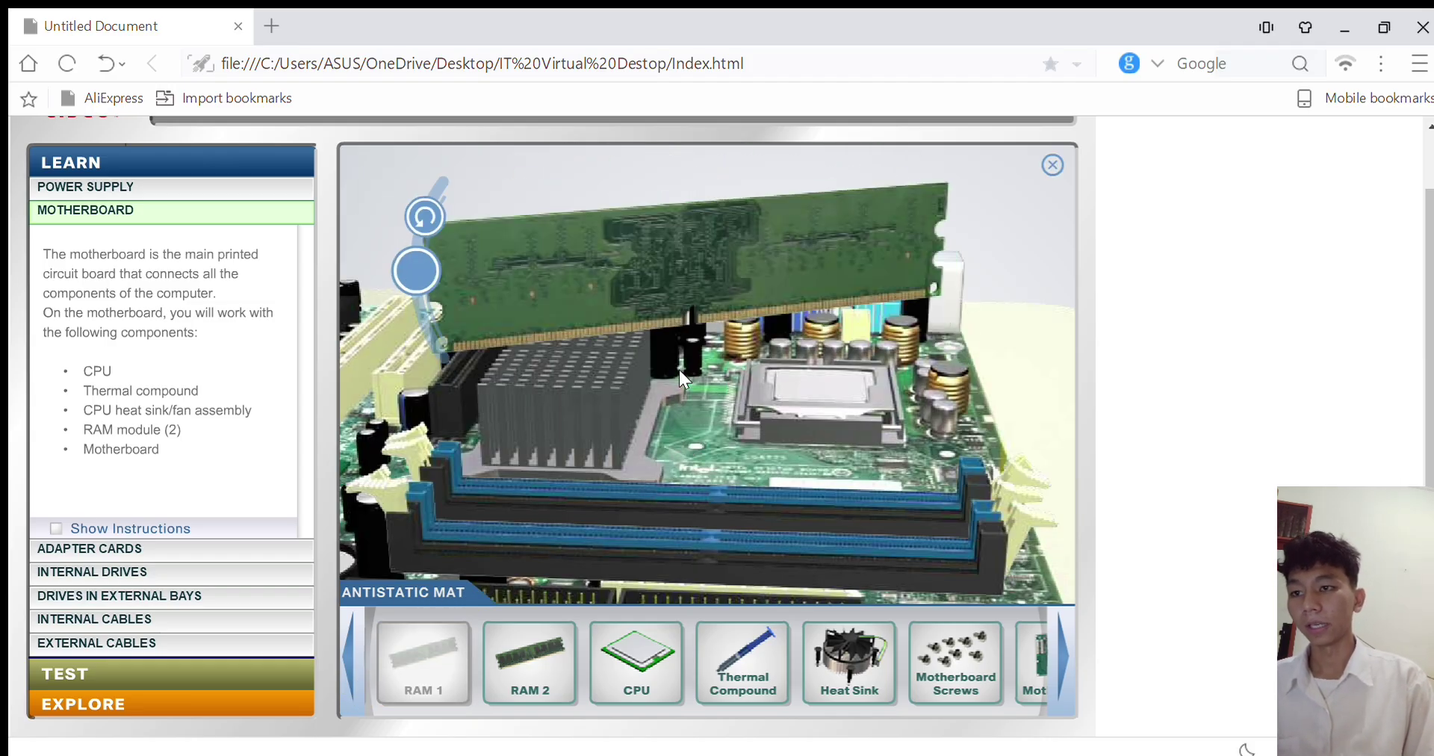
Rotate RAM 1 until its notch and chips align with the rear blue slot, seat it and close both latches
left_click(423, 323)
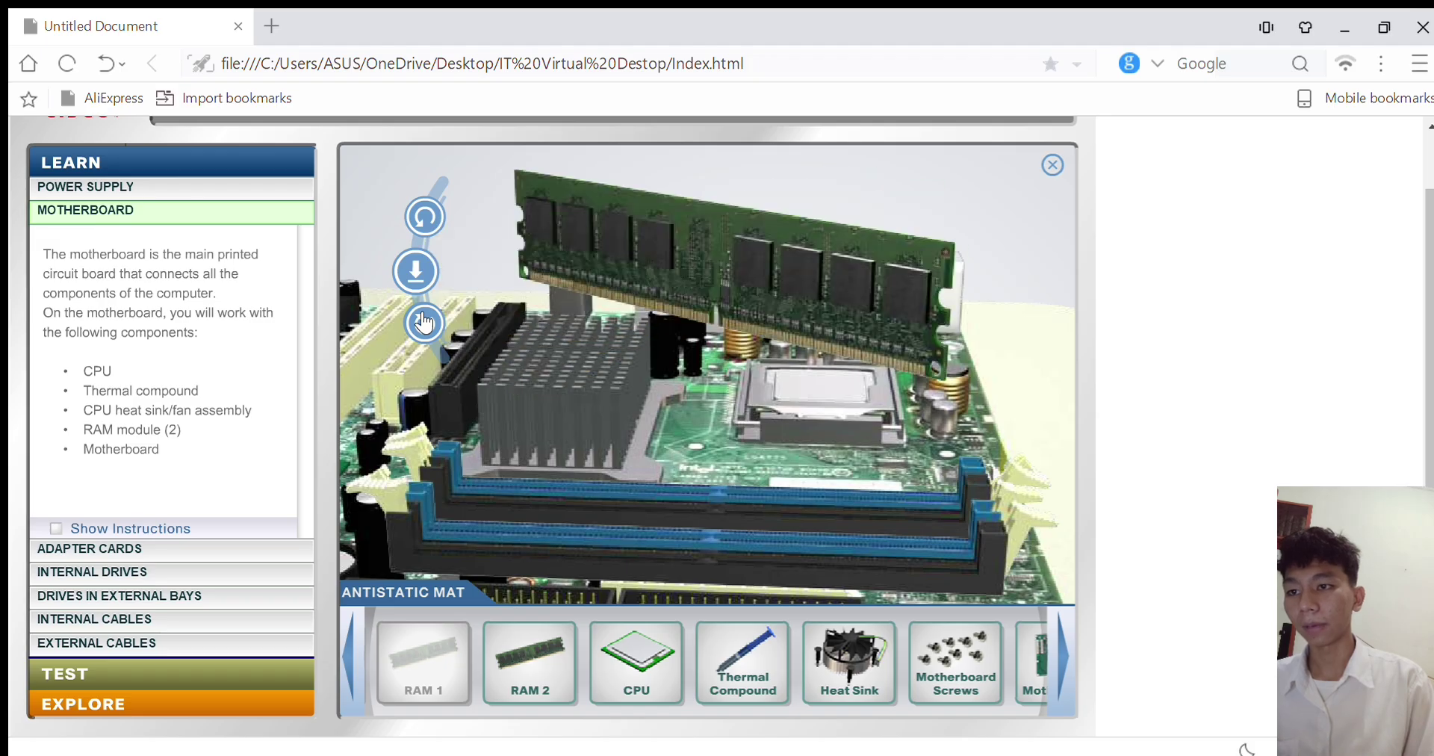
left_click(423, 218)
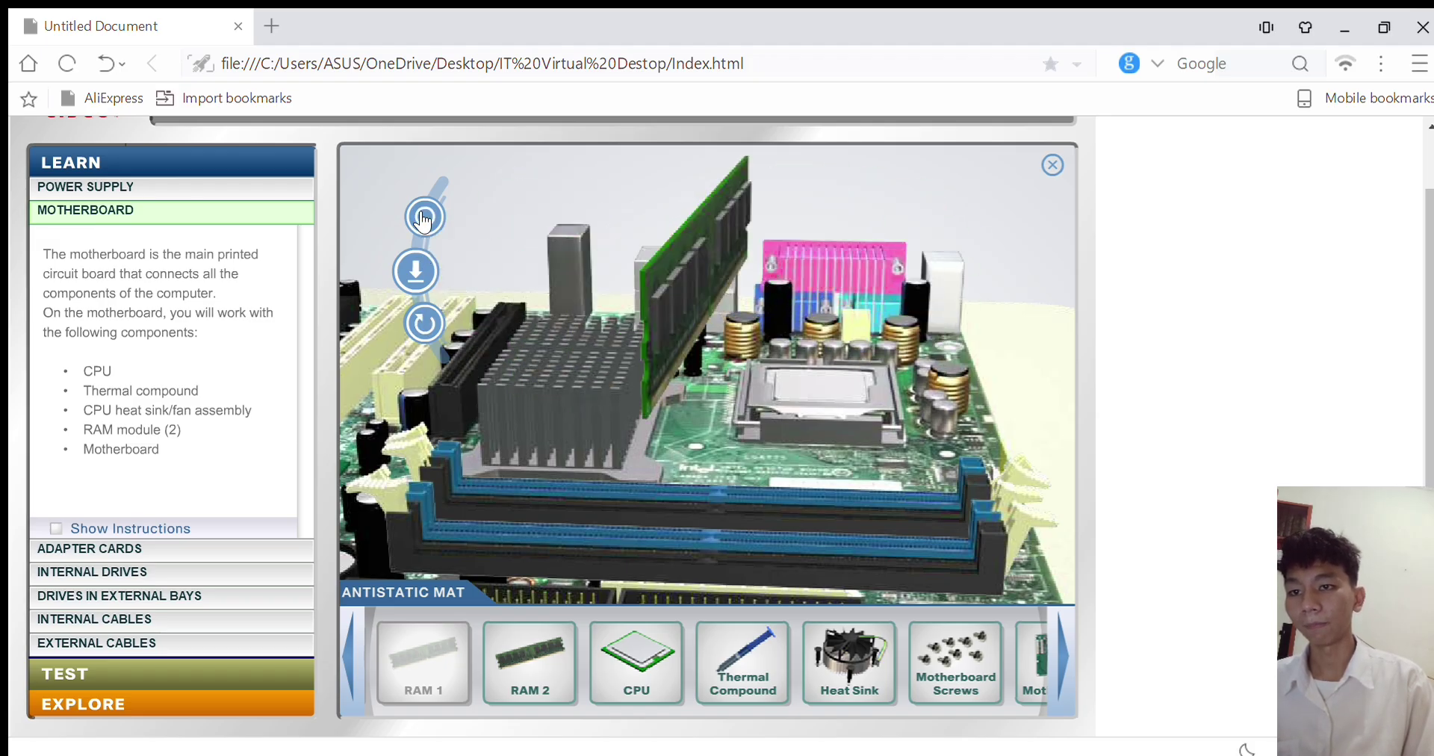
left_click(423, 218)
left_click(424, 218)
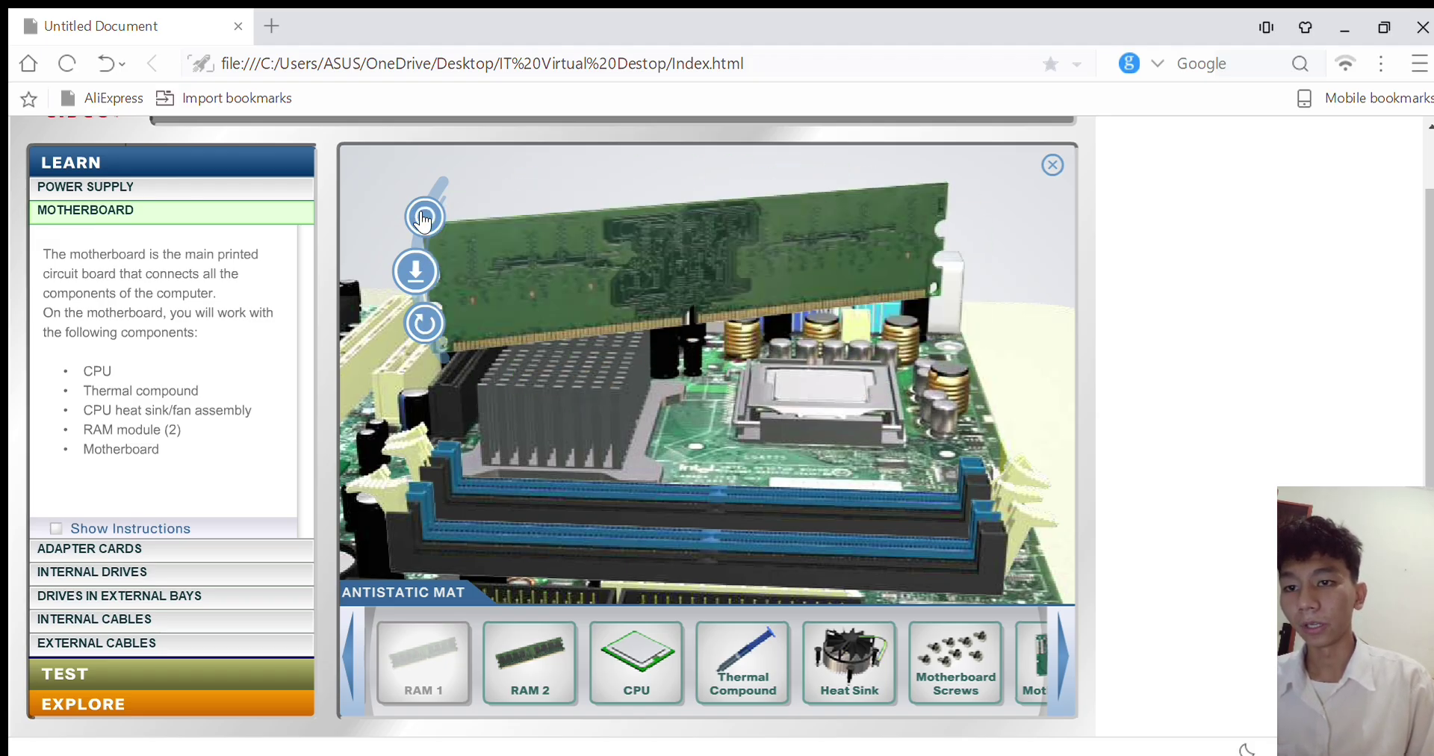
left_click(423, 218)
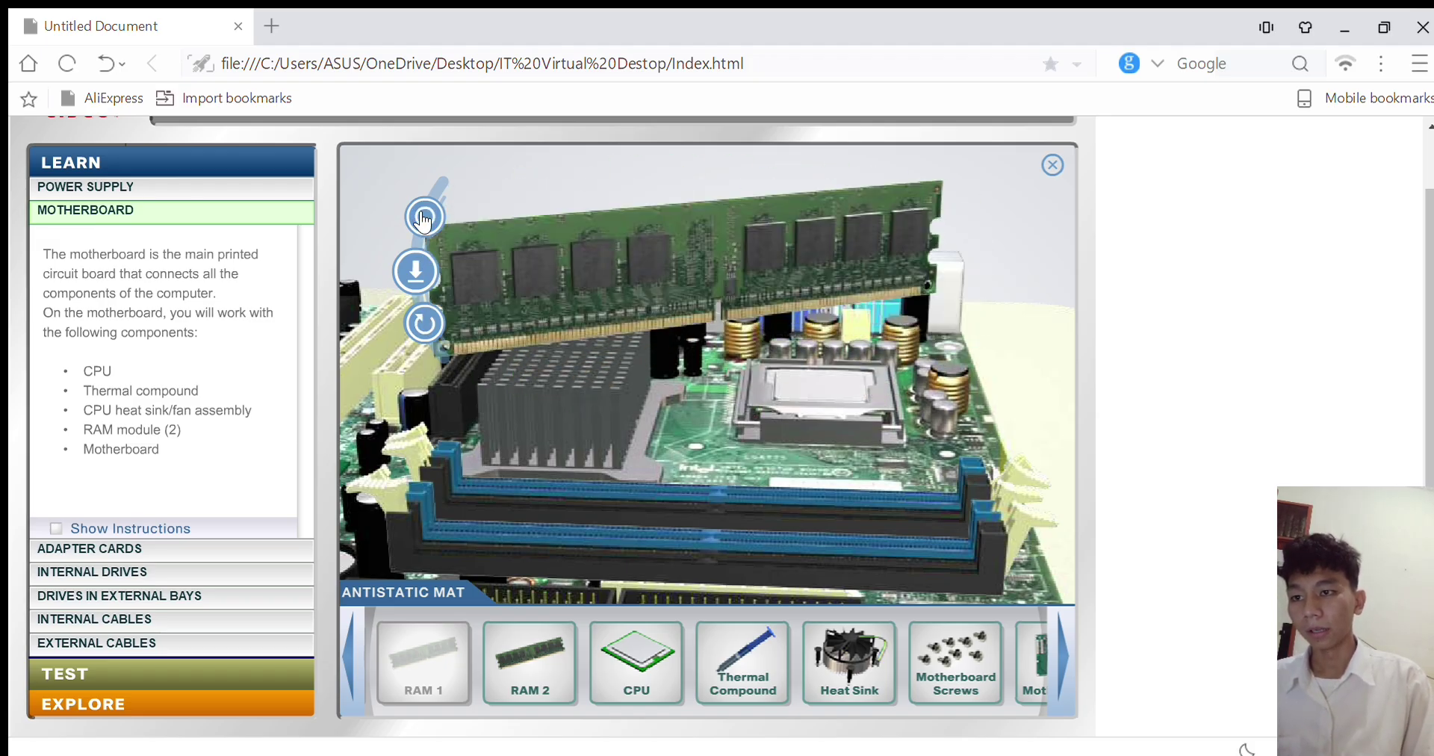
left_click(432, 325)
left_click(432, 325)
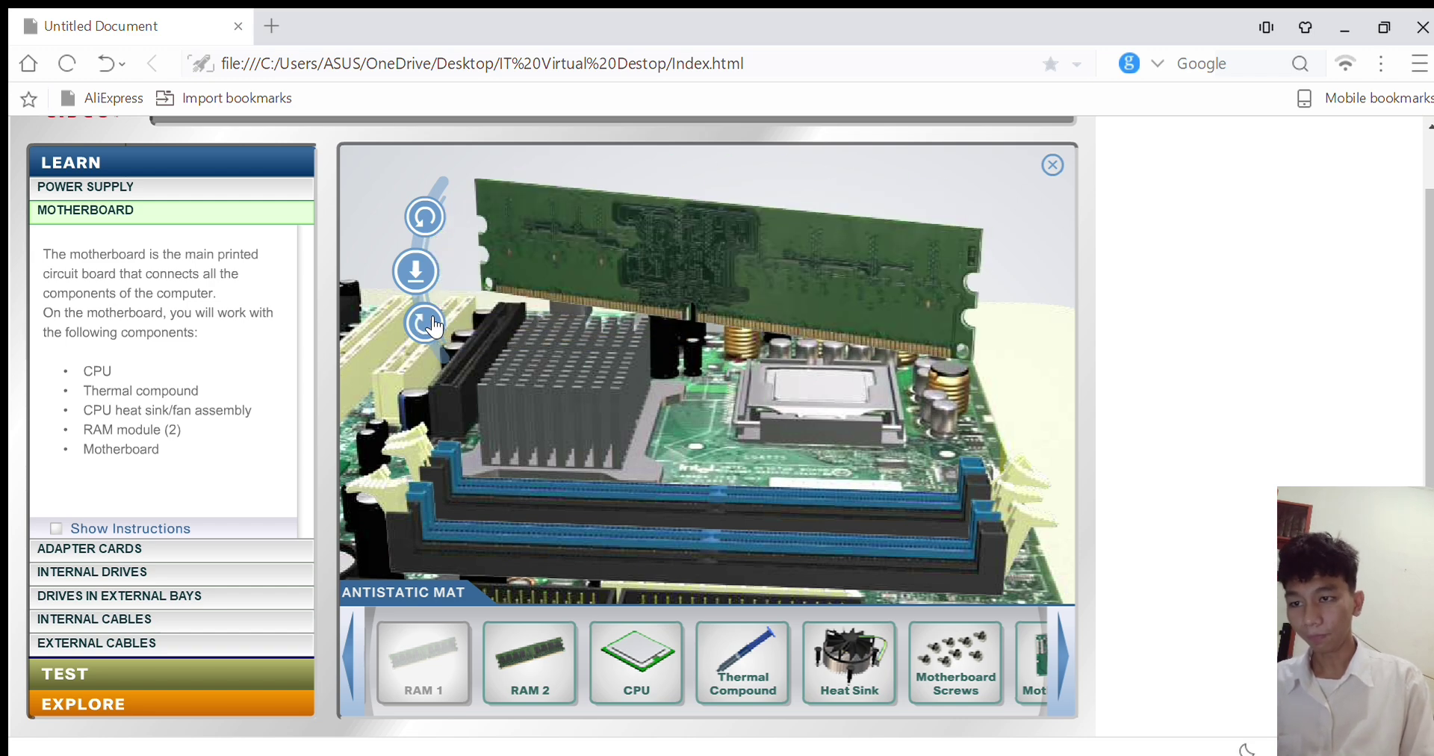
left_click(432, 325)
left_click(432, 325)
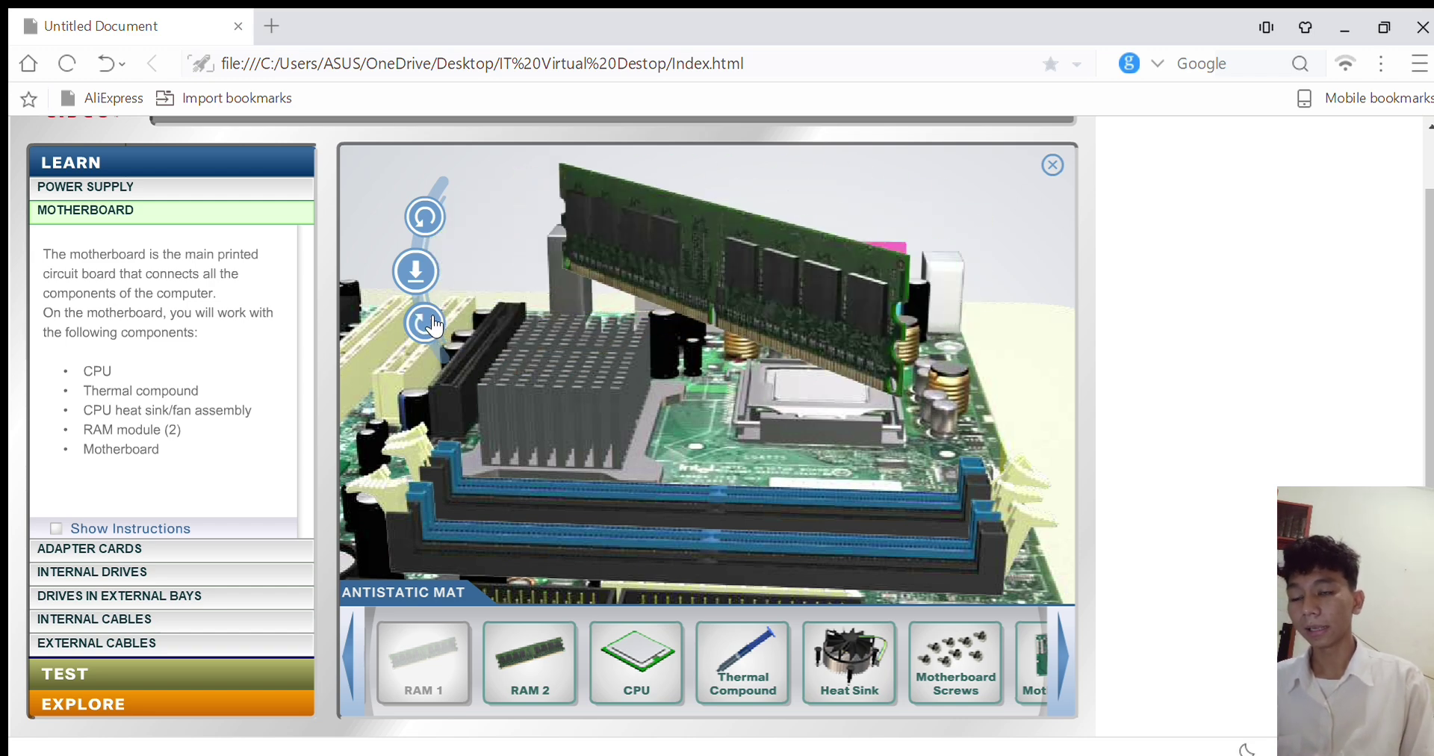
left_click(431, 325)
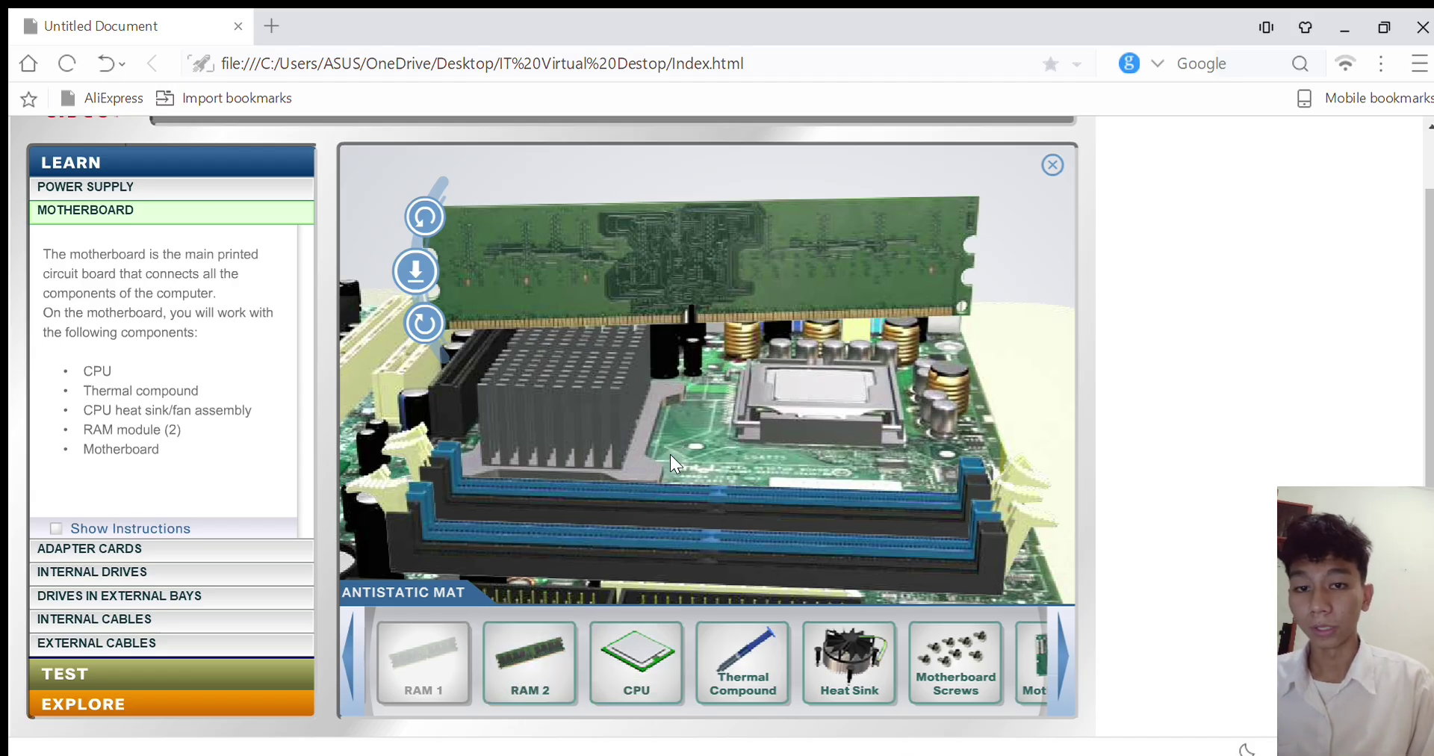
left_click(437, 315)
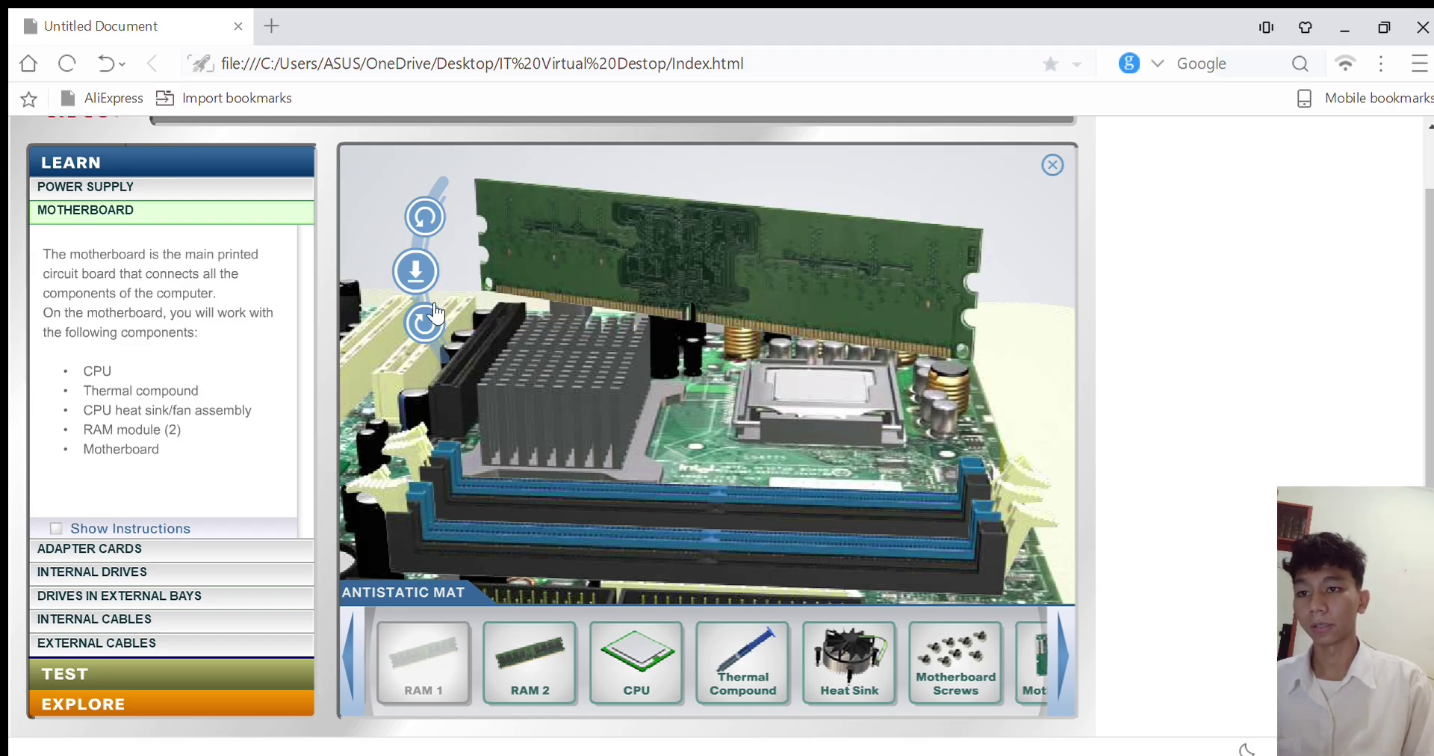
left_click(437, 315)
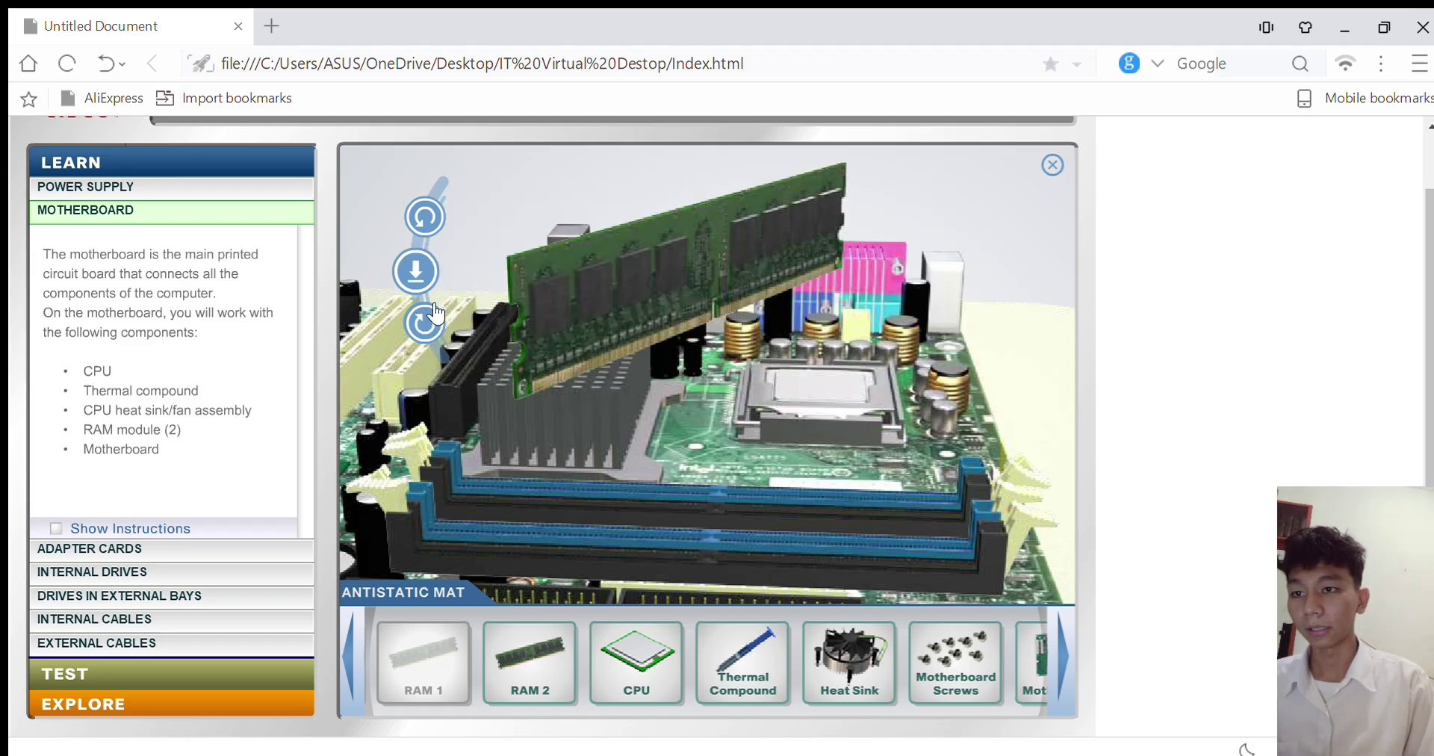
left_click(437, 316)
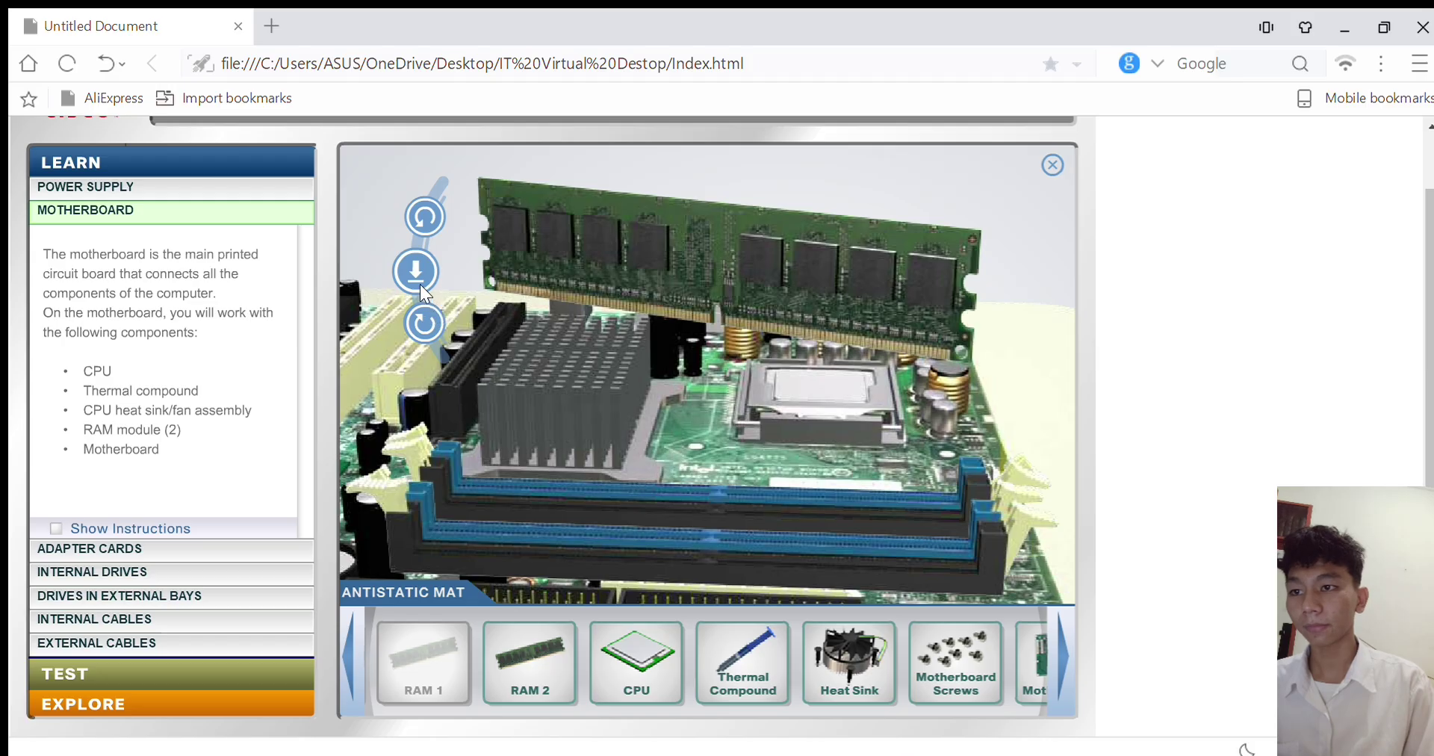
left_click(427, 319)
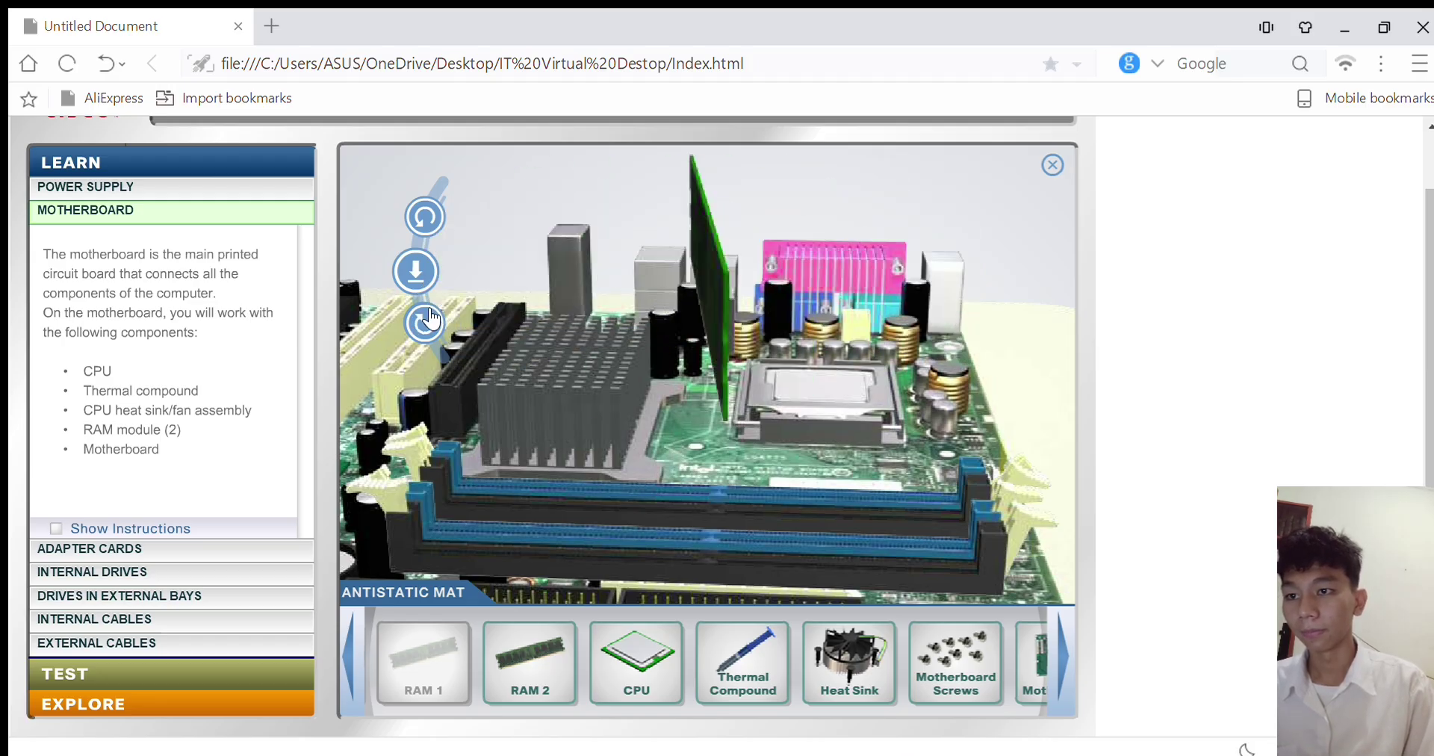
left_click(427, 319)
left_click(413, 271)
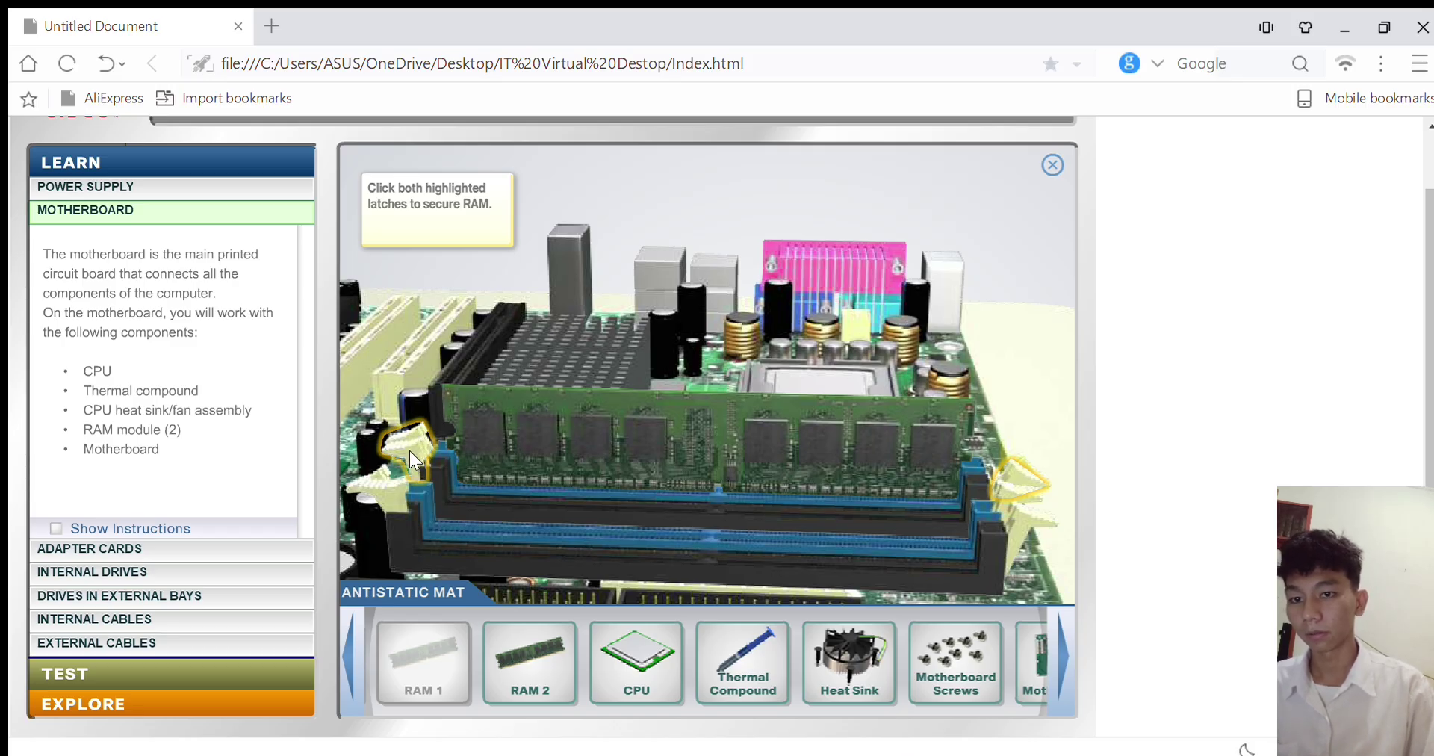
left_click(1015, 493)
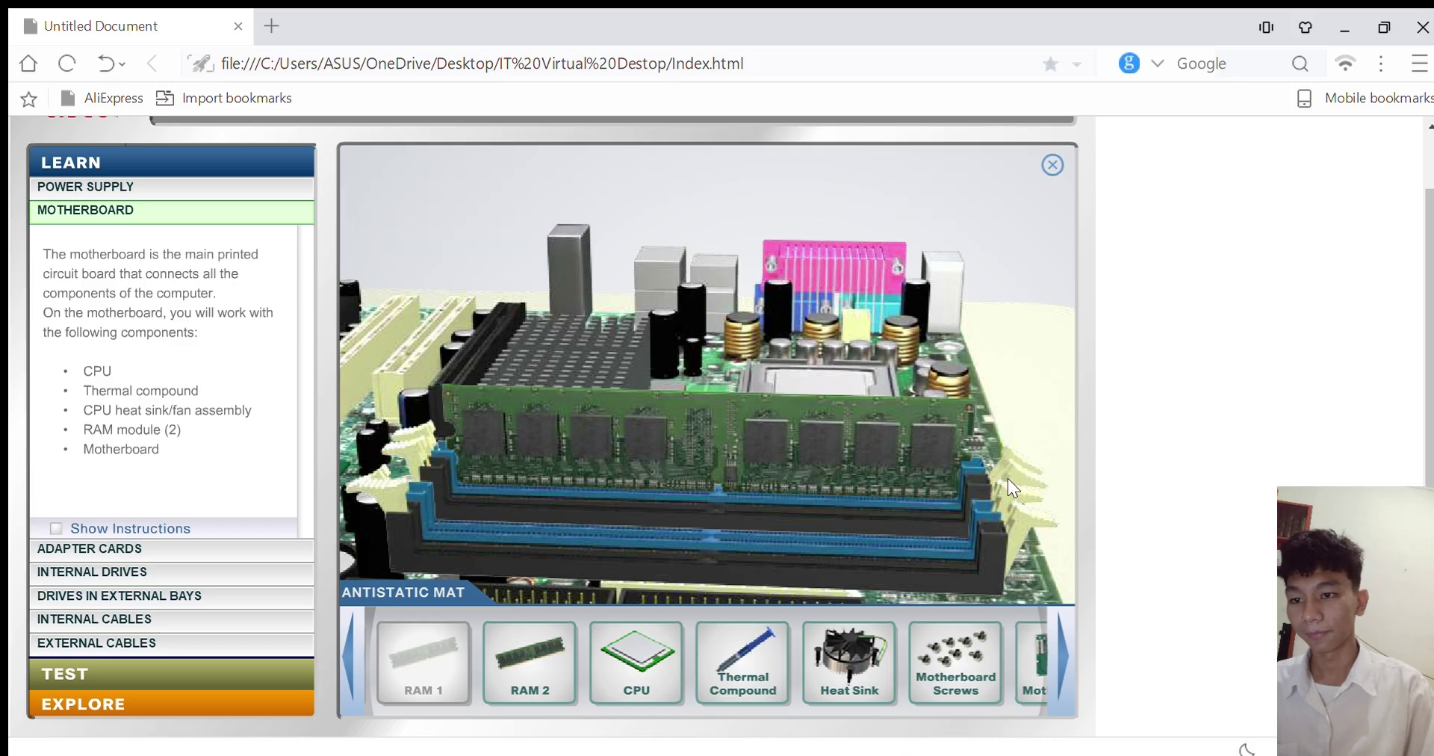
Install RAM 2 in the front blue memory slot, rotated to match the slot's notch, and close both latches
mouse_move(592, 659)
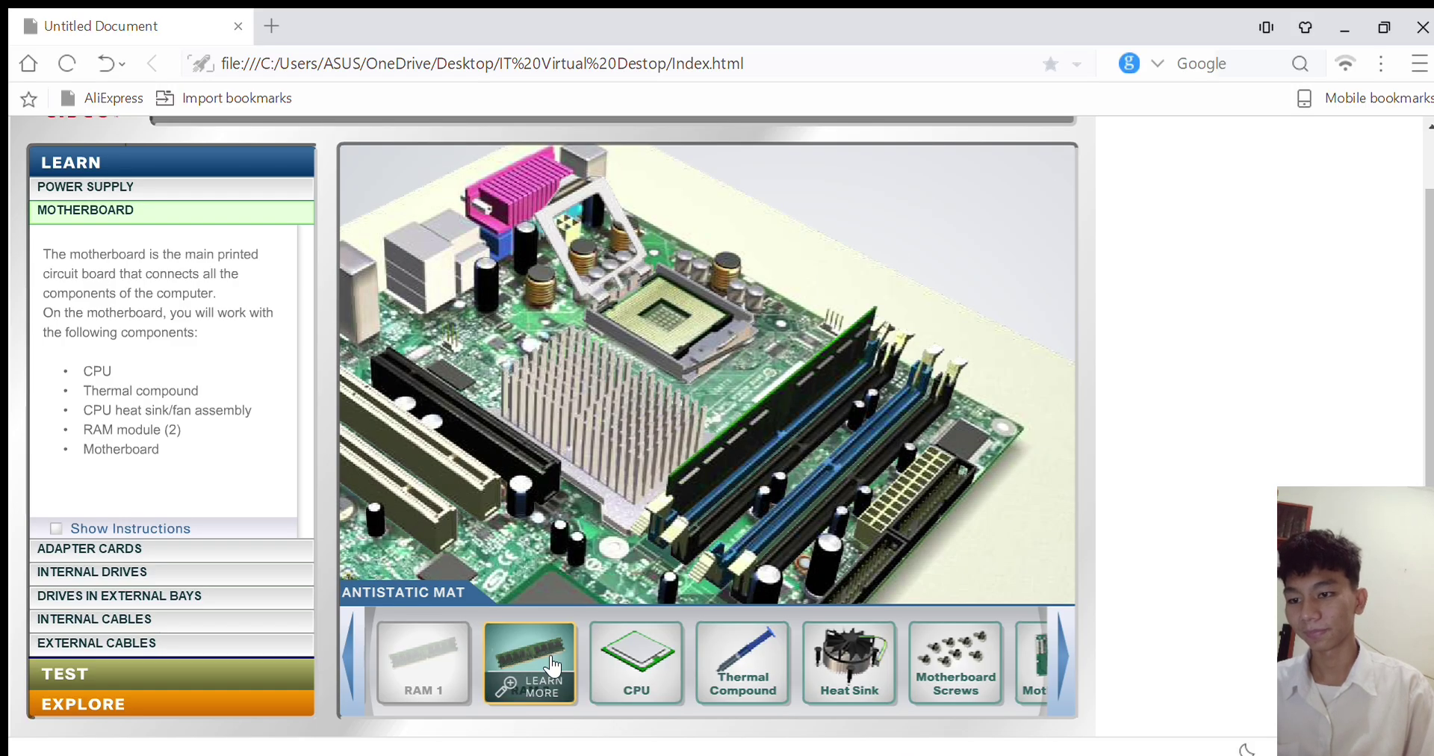
left_click_drag(553, 665, 737, 487)
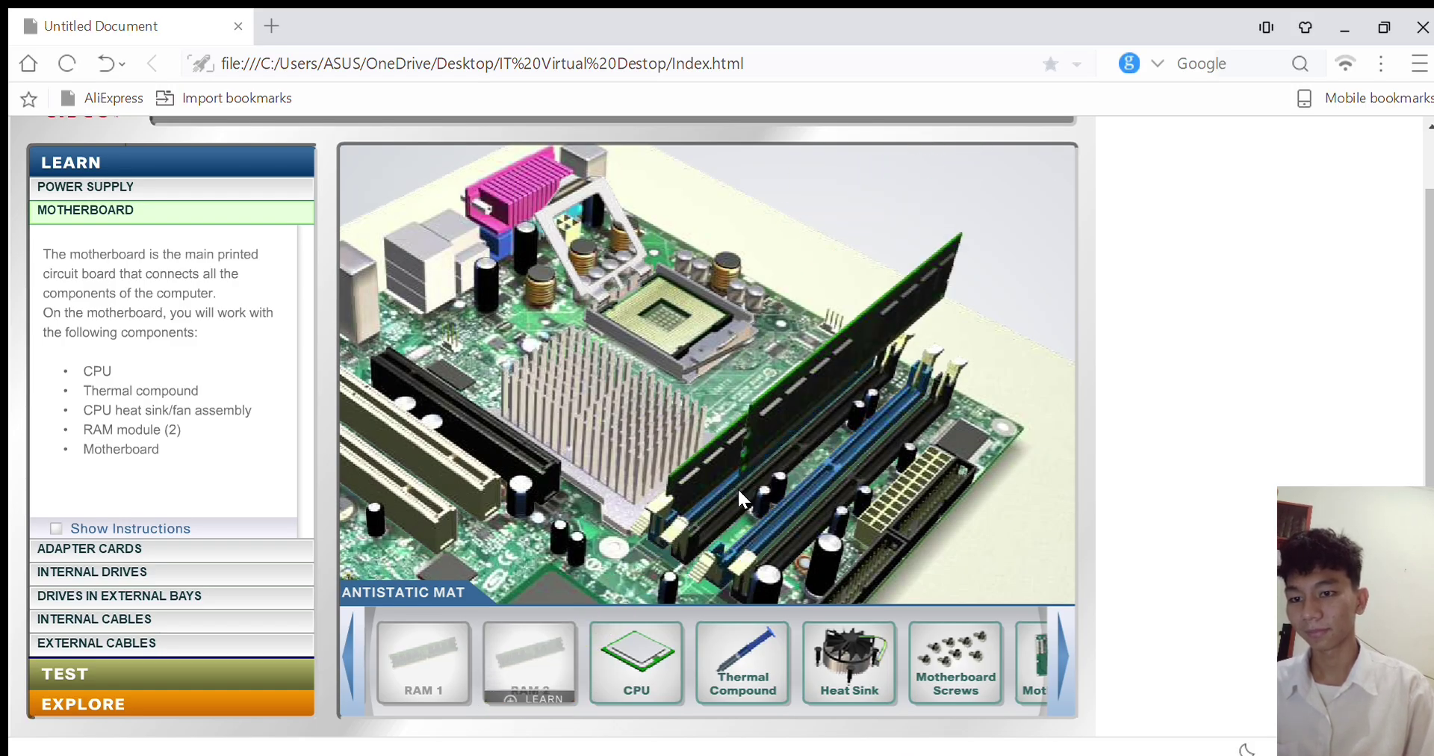
left_click(424, 325)
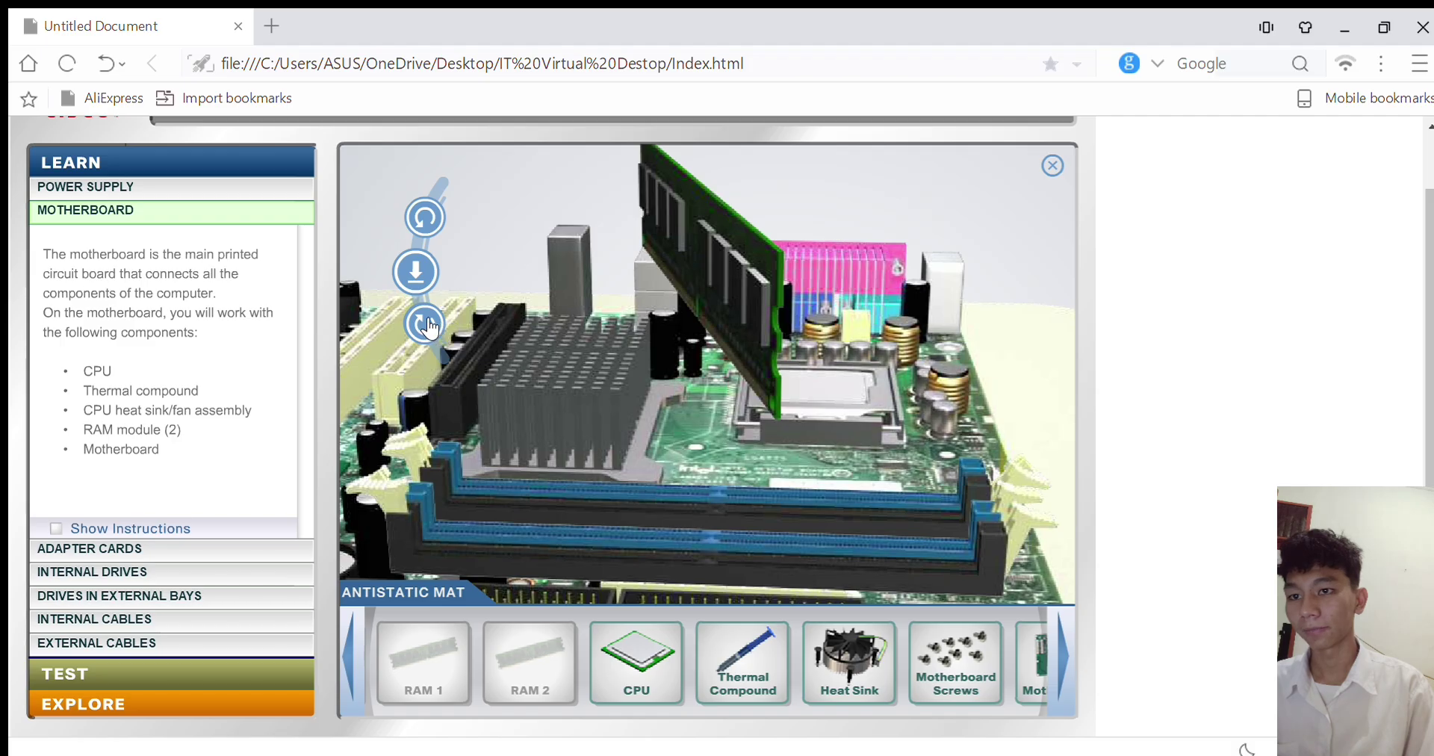
left_click(424, 324)
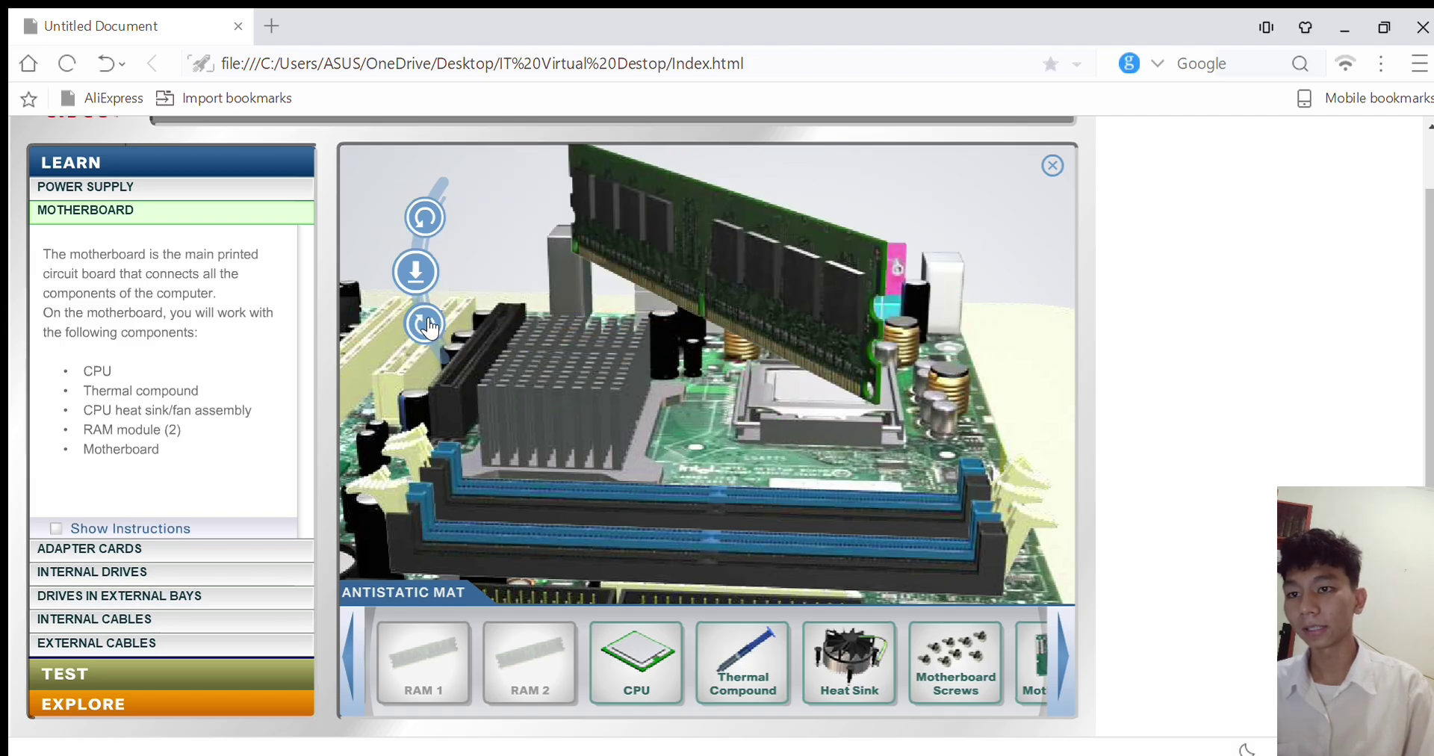
left_click(424, 324)
left_click(425, 324)
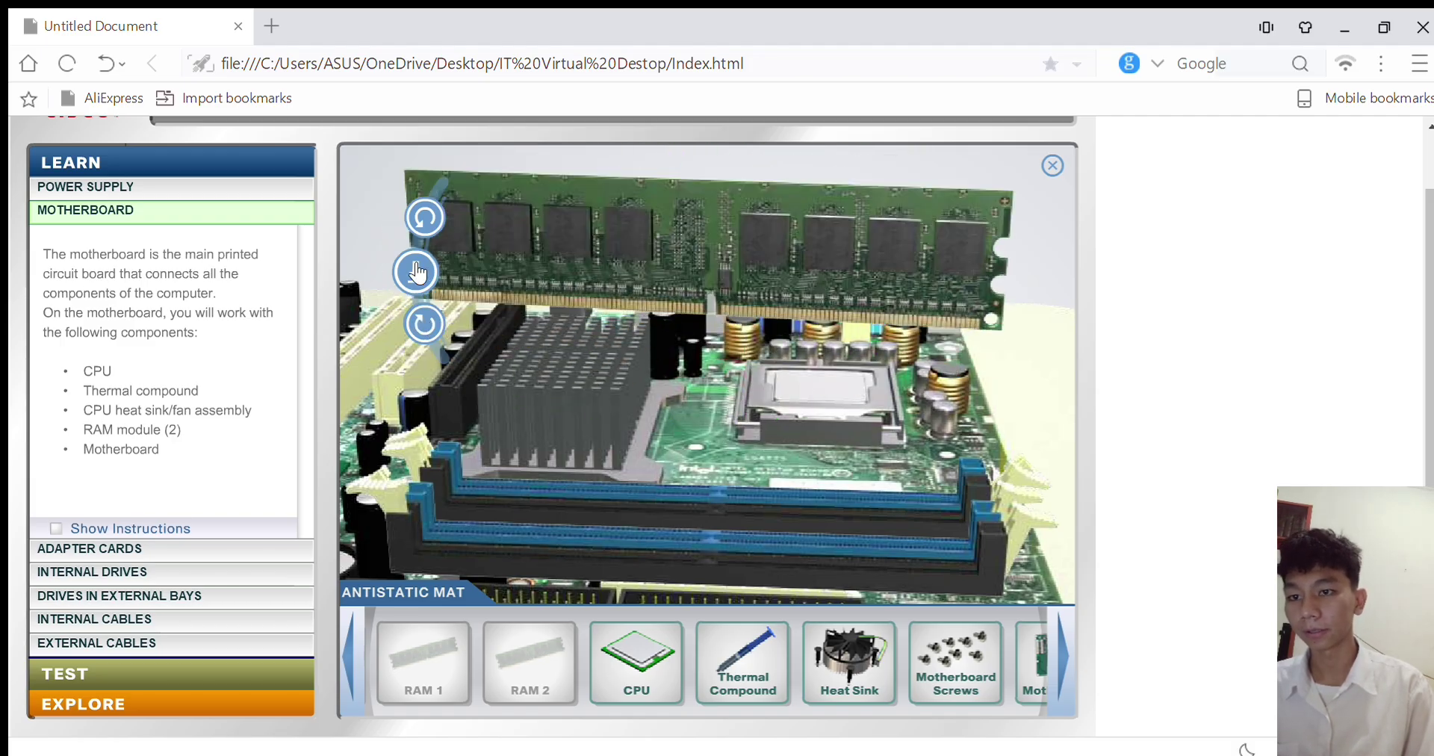
left_click(432, 319)
left_click(432, 319)
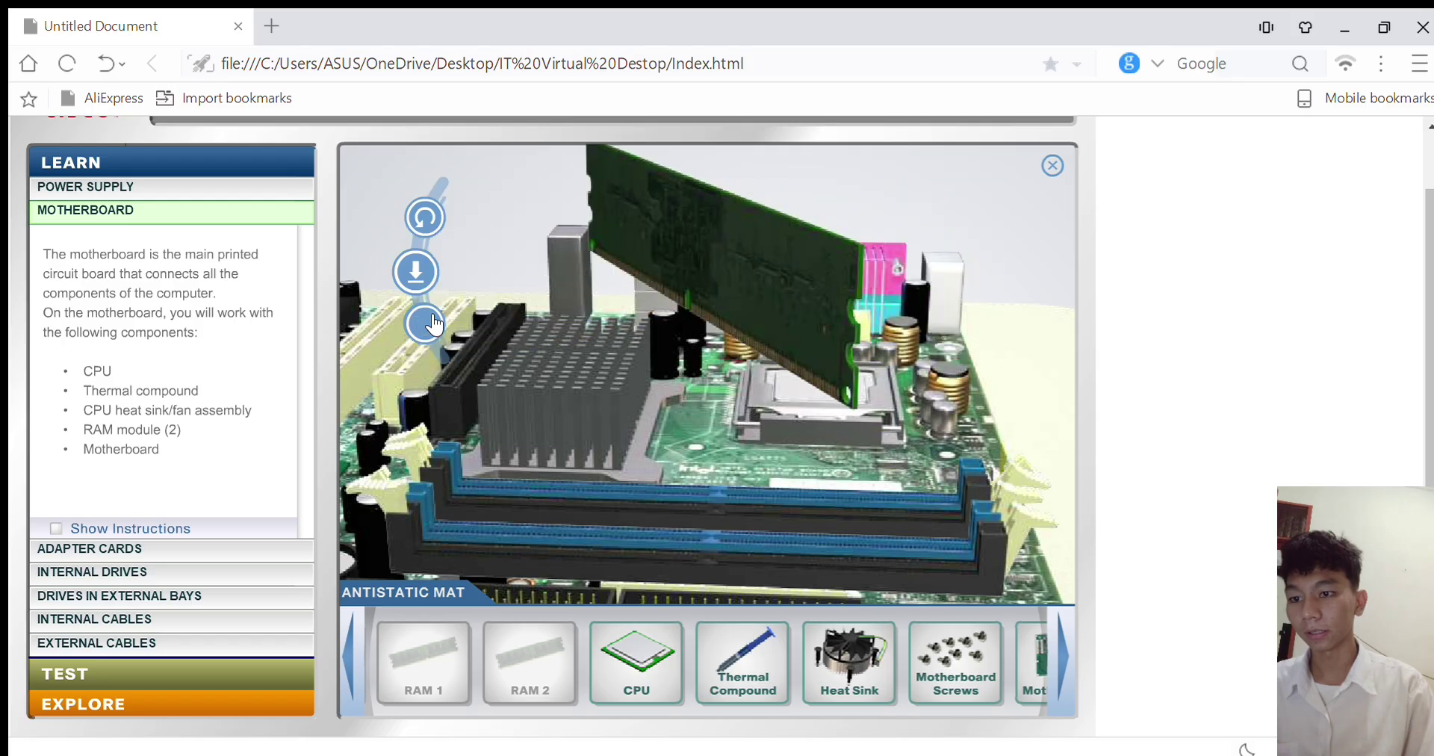
left_click(432, 319)
left_click(414, 268)
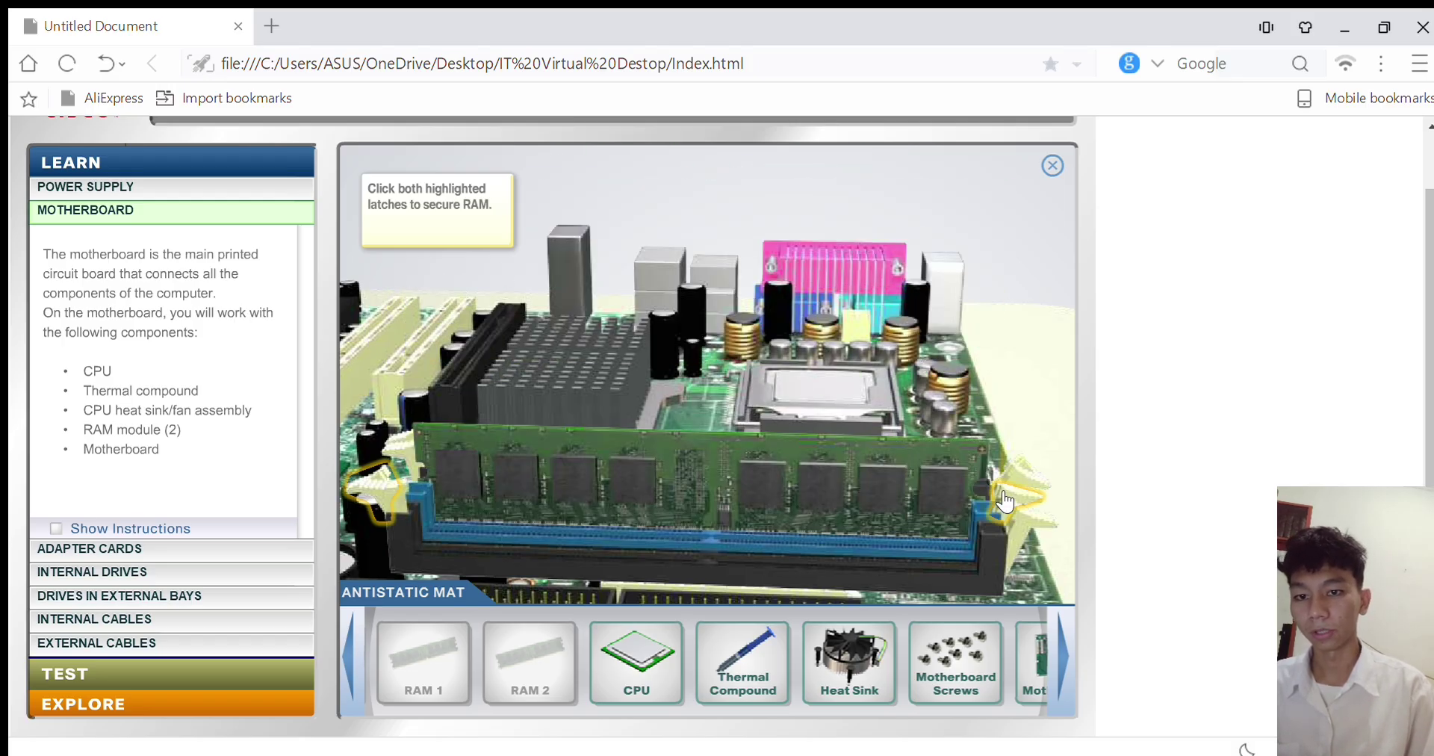
left_click(397, 486)
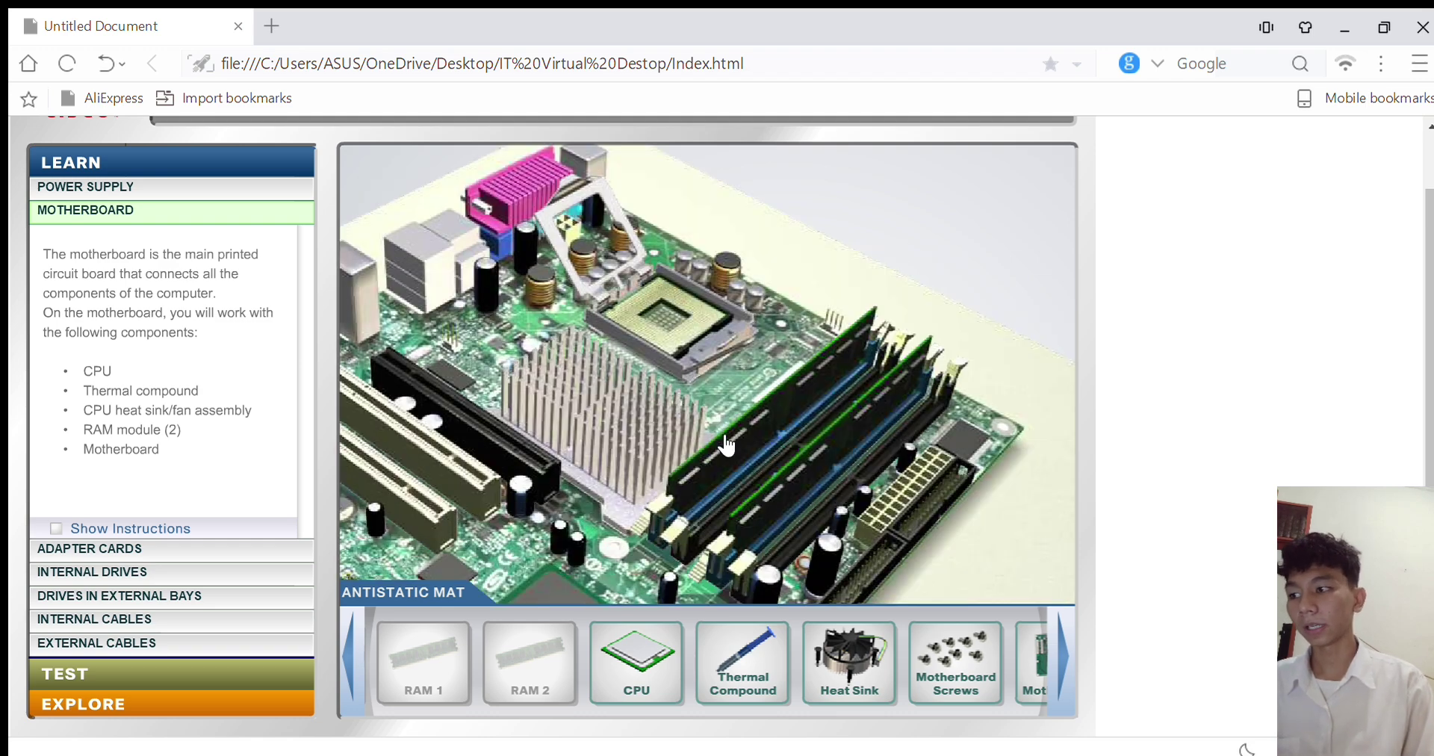
Install the CPU in the motherboard socket, rotated to match the socket's alignment, and secure it with the load plate and lever
mouse_move(652, 656)
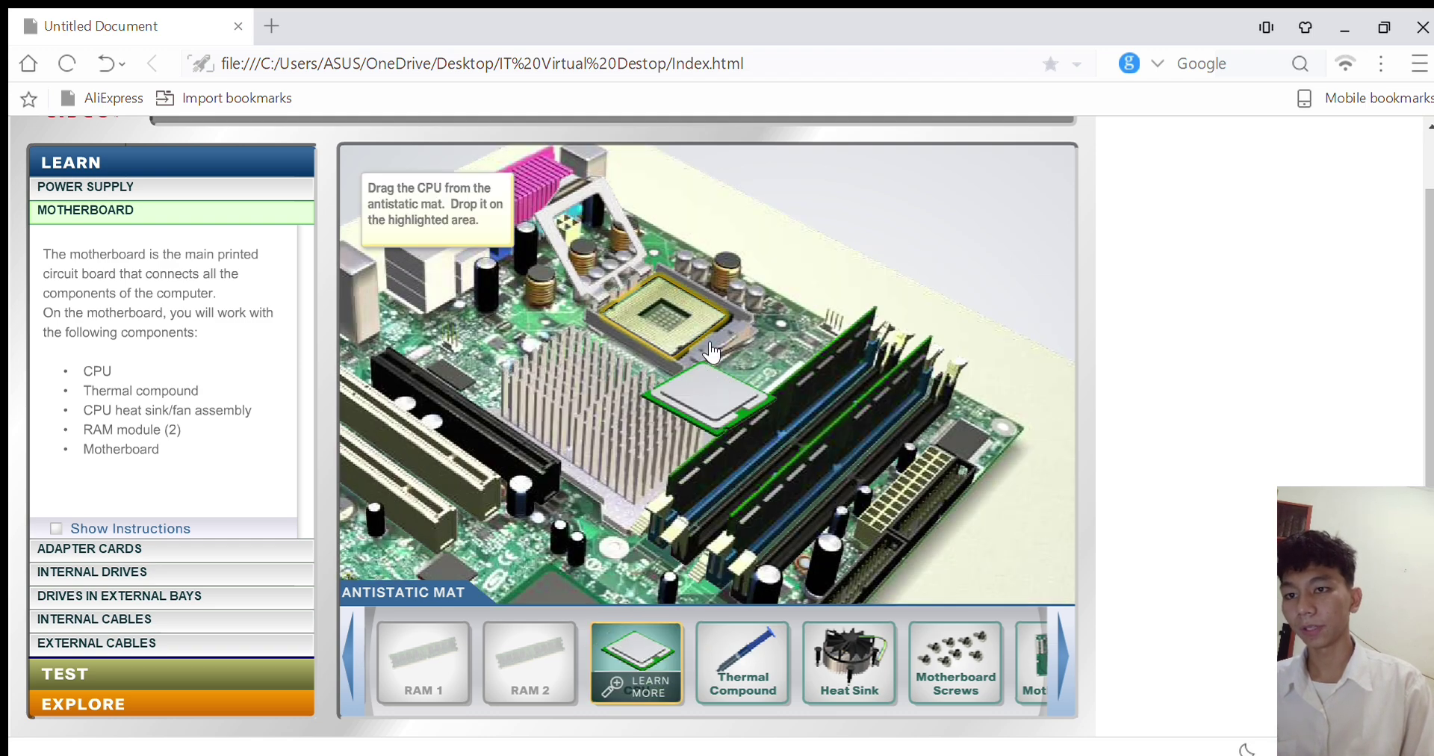
left_click_drag(653, 656, 674, 258)
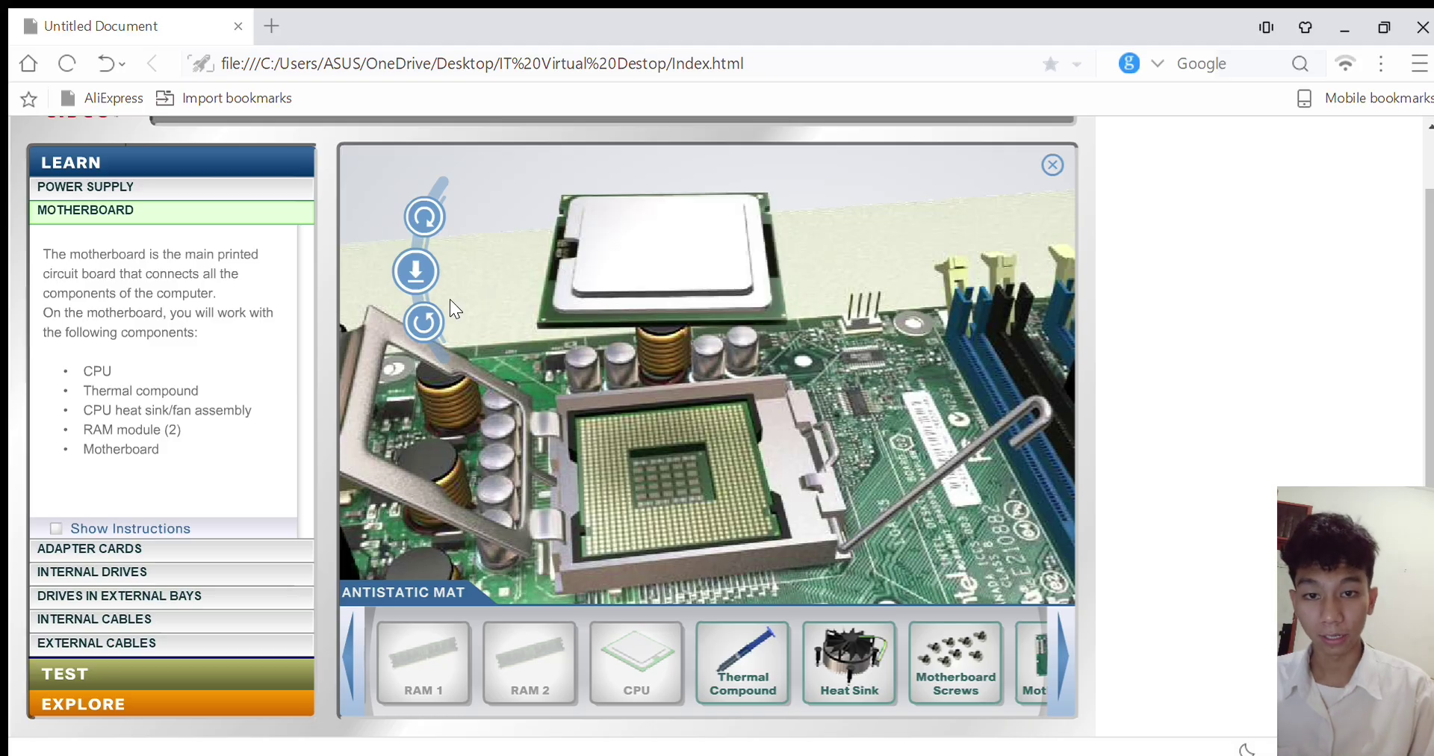
left_click(426, 321)
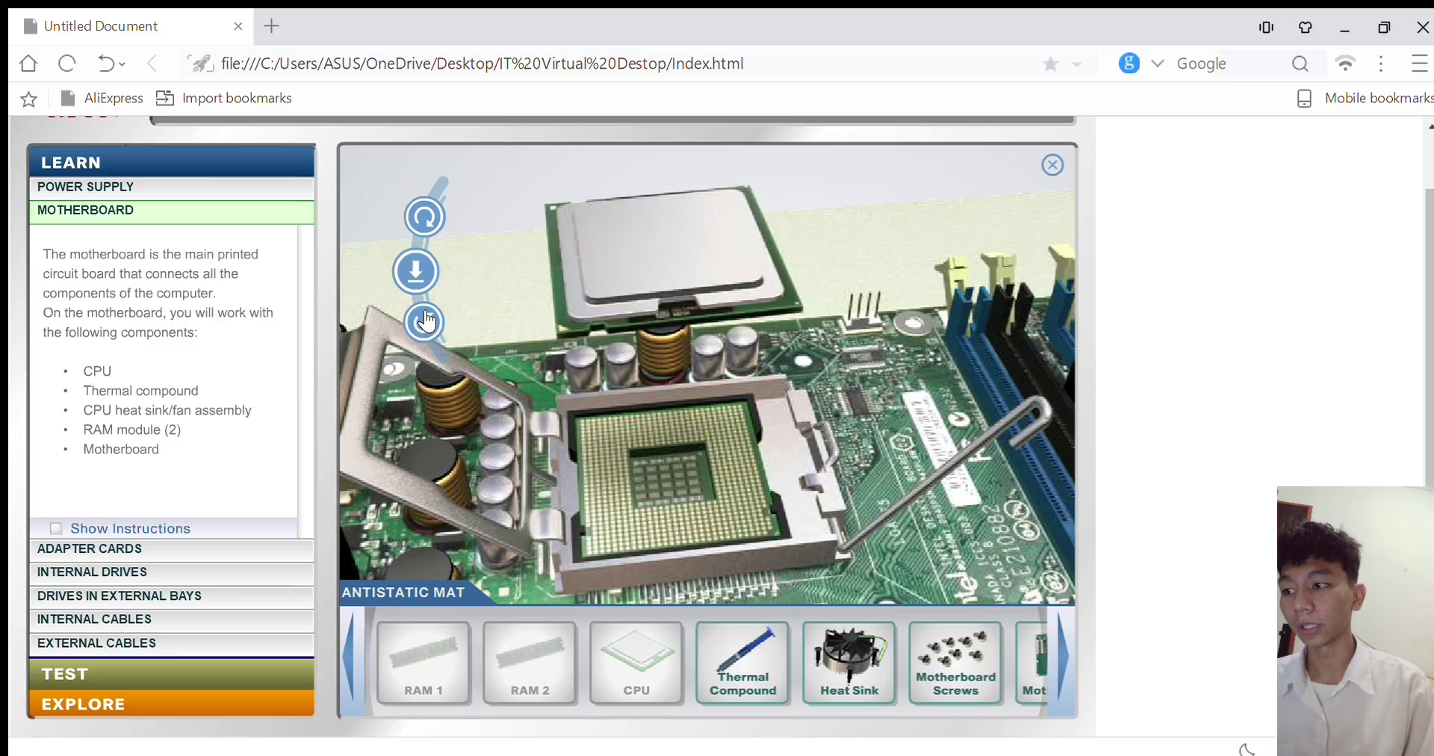
left_click(426, 321)
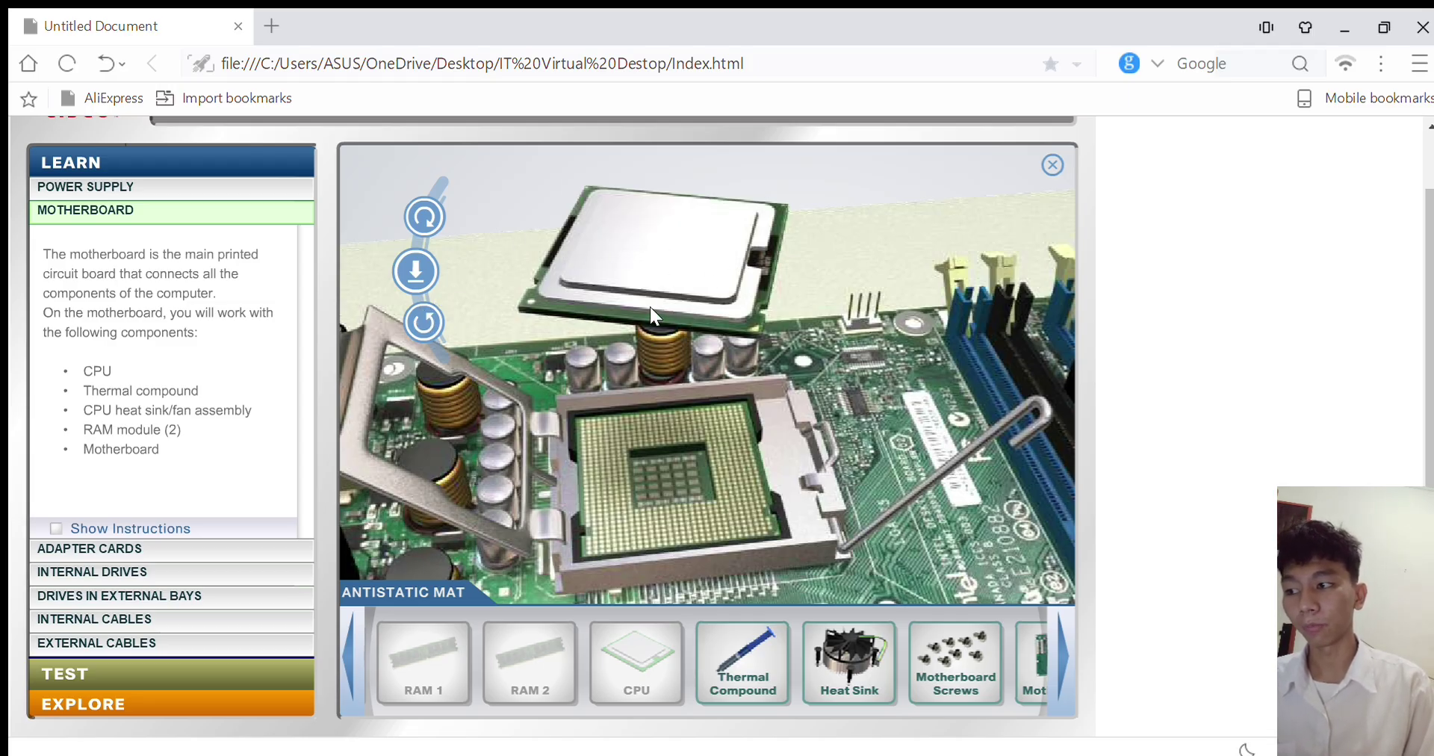
left_click(432, 328)
left_click(414, 222)
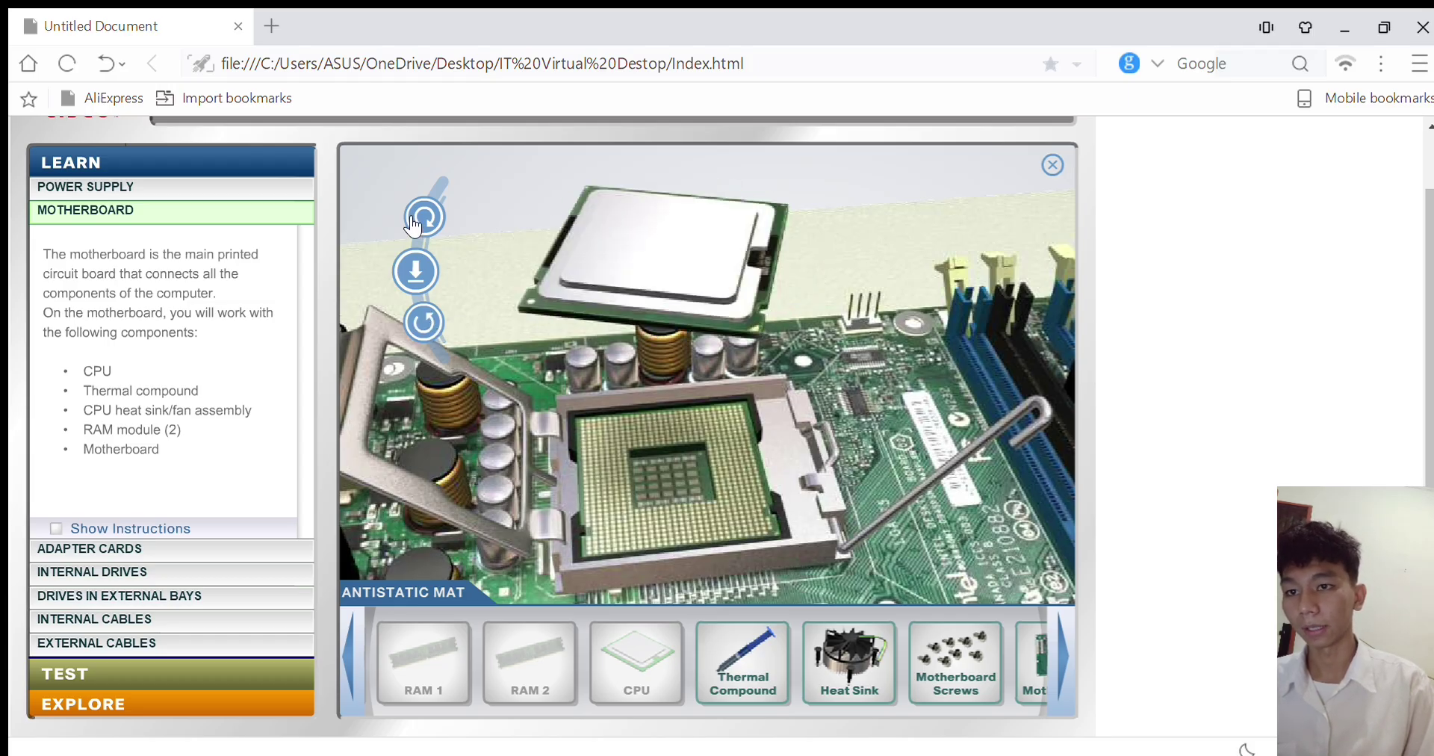
left_click(427, 321)
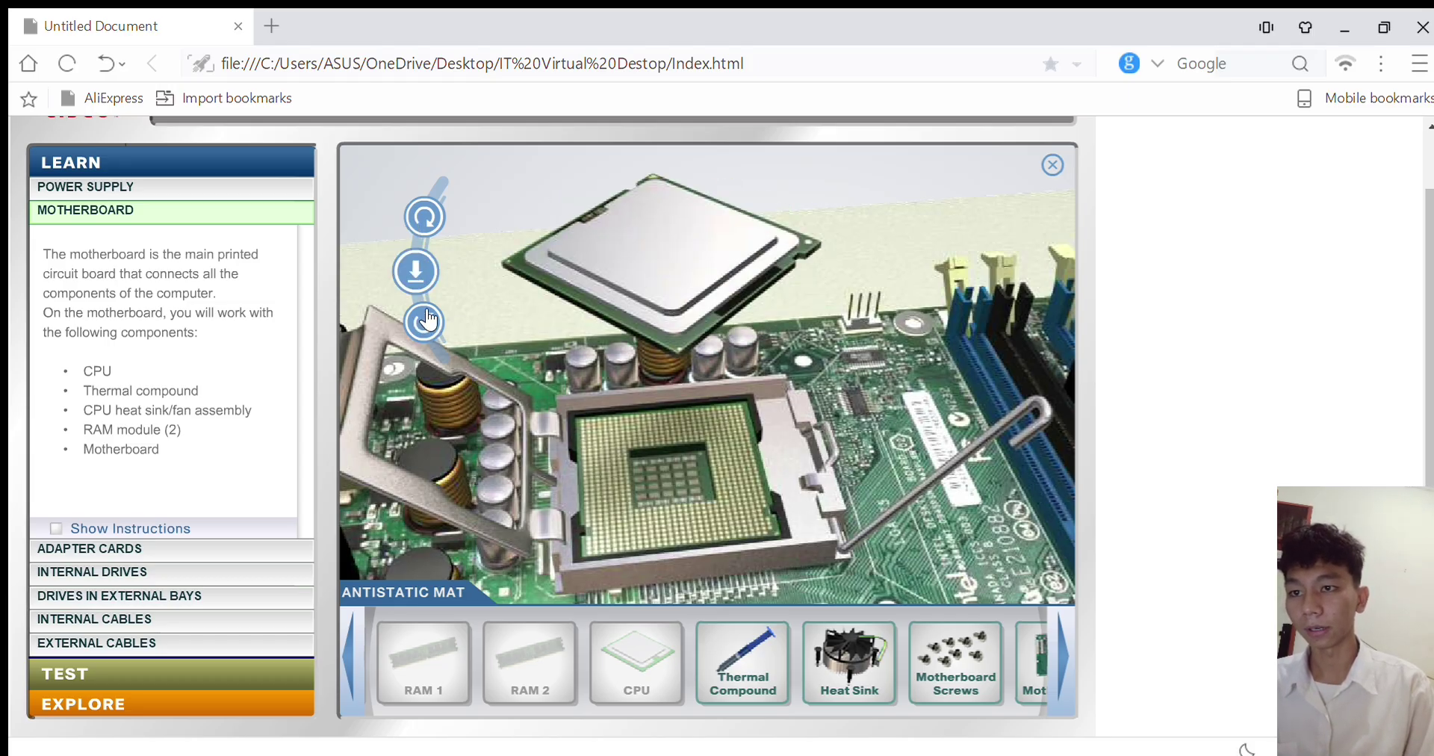
left_click(411, 266)
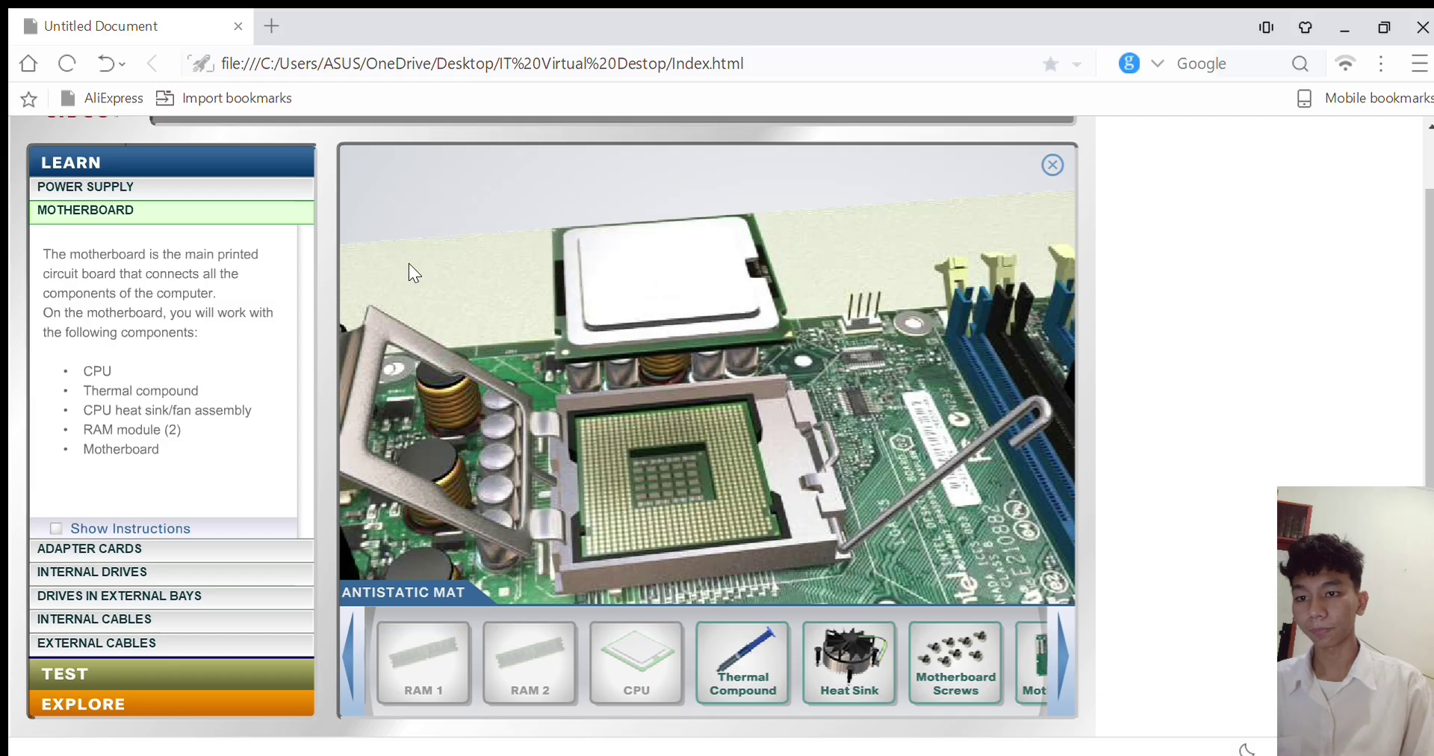
left_click(342, 358)
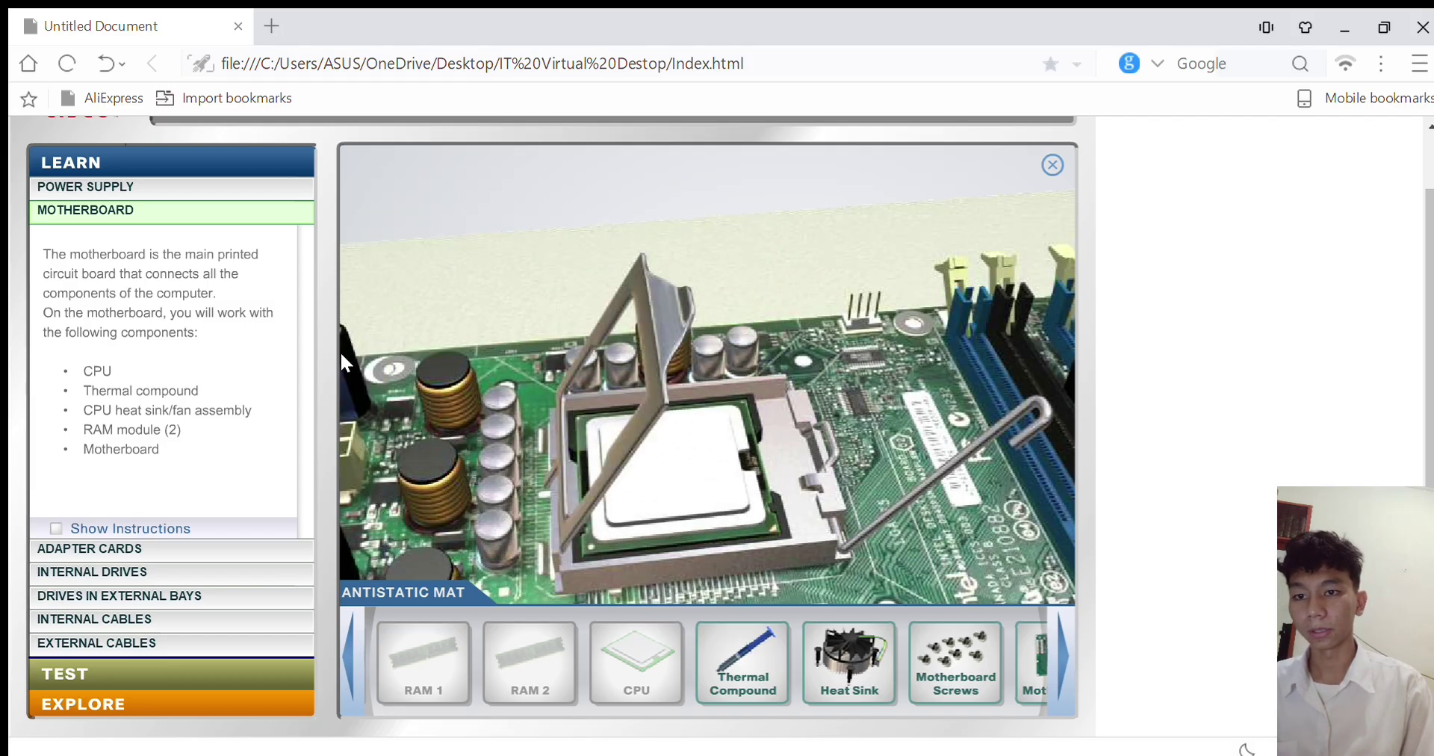
left_click(1034, 413)
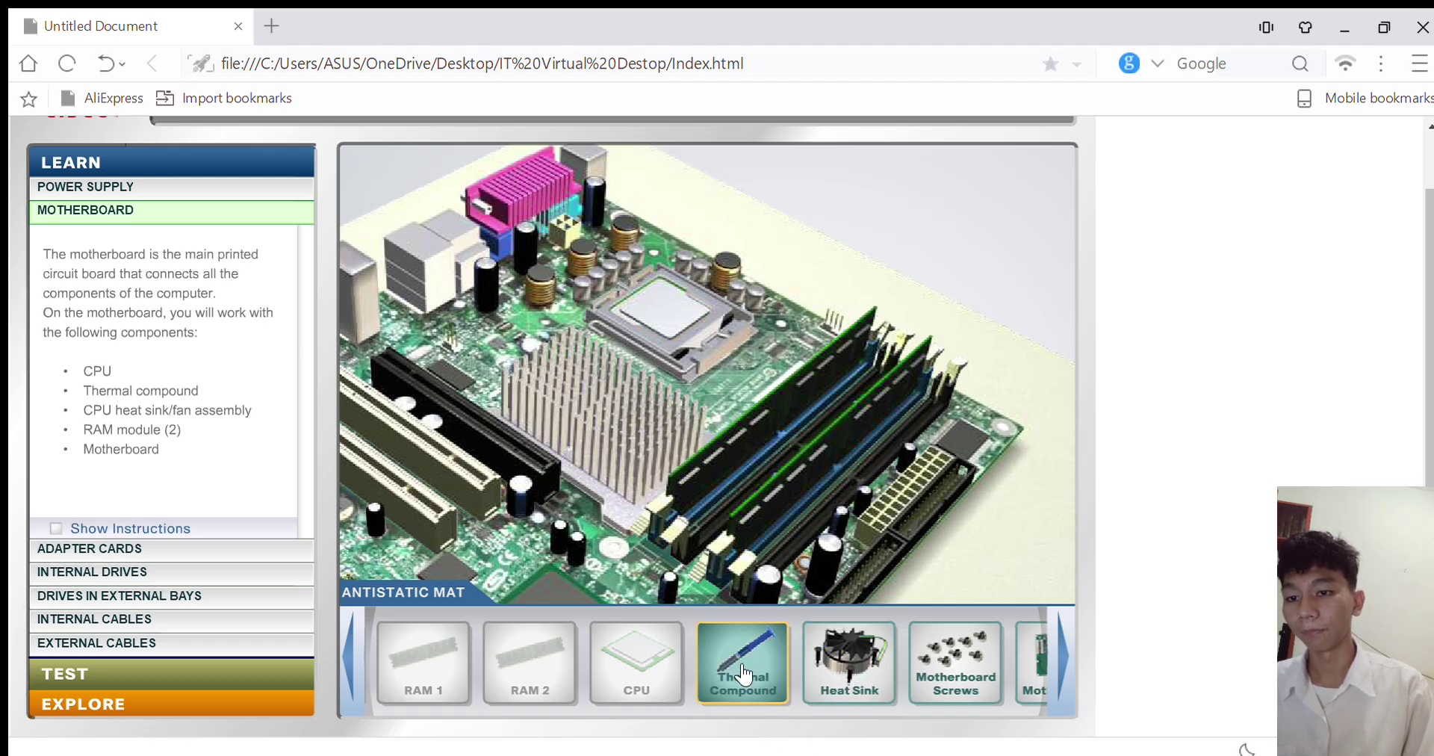
Apply thermal compound to the CPU and mount the heat sink/fan assembly over it
left_click_drag(743, 676, 711, 312)
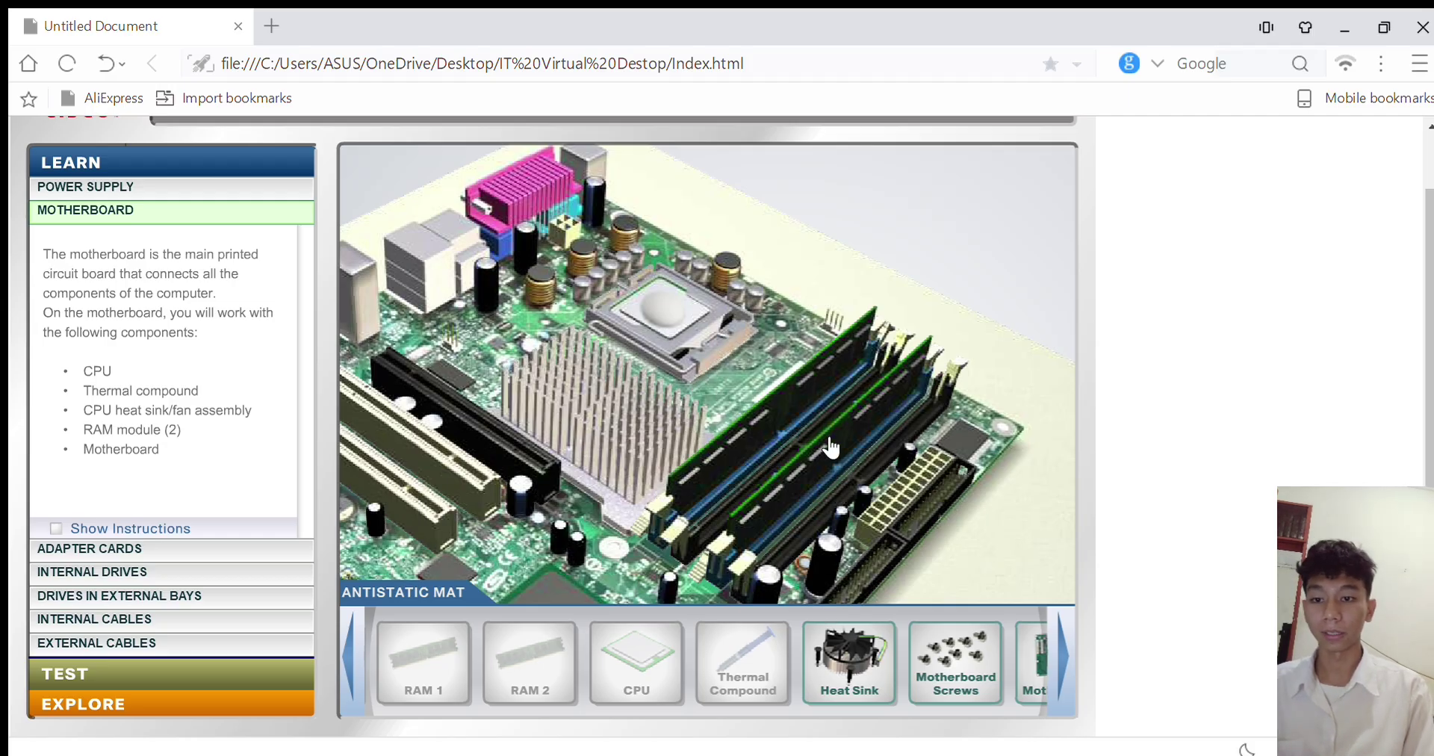
left_click_drag(859, 650, 749, 366)
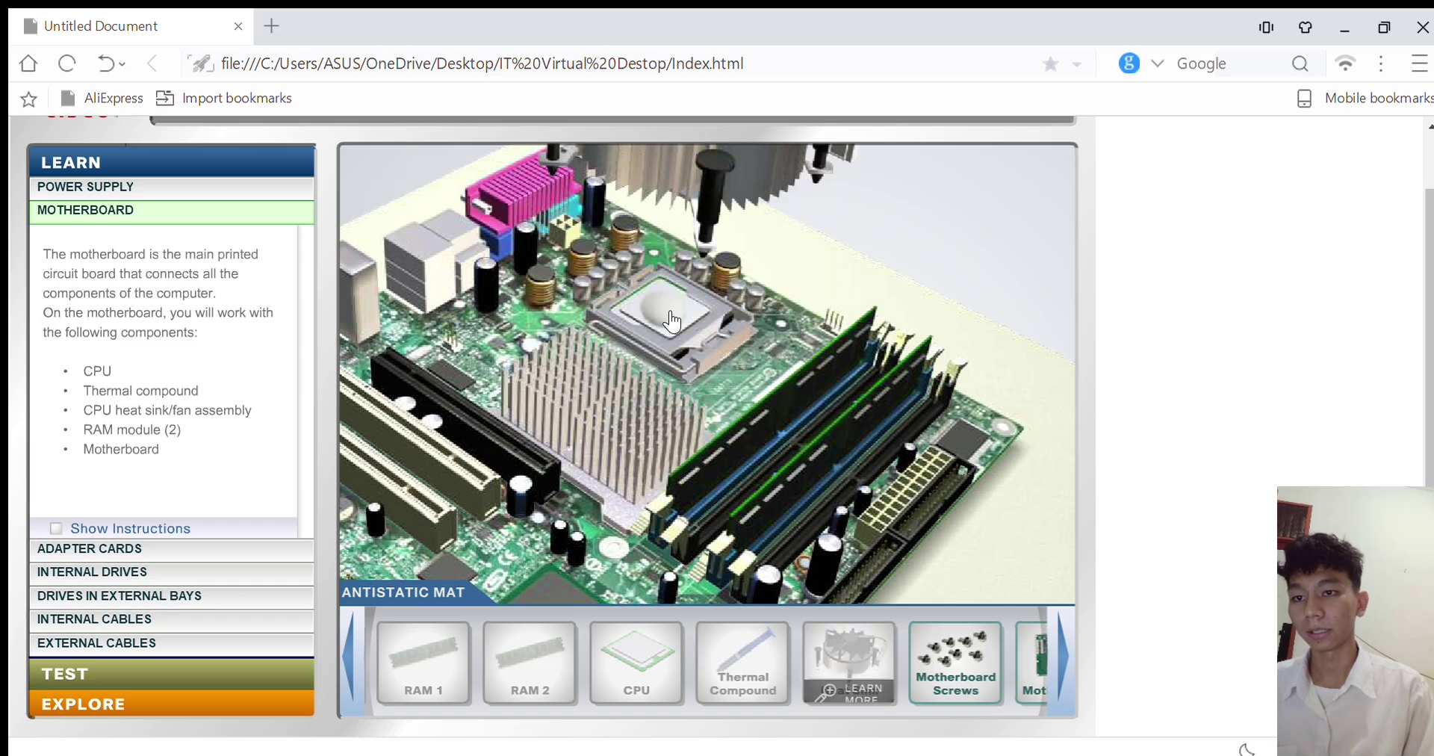
left_click(693, 334)
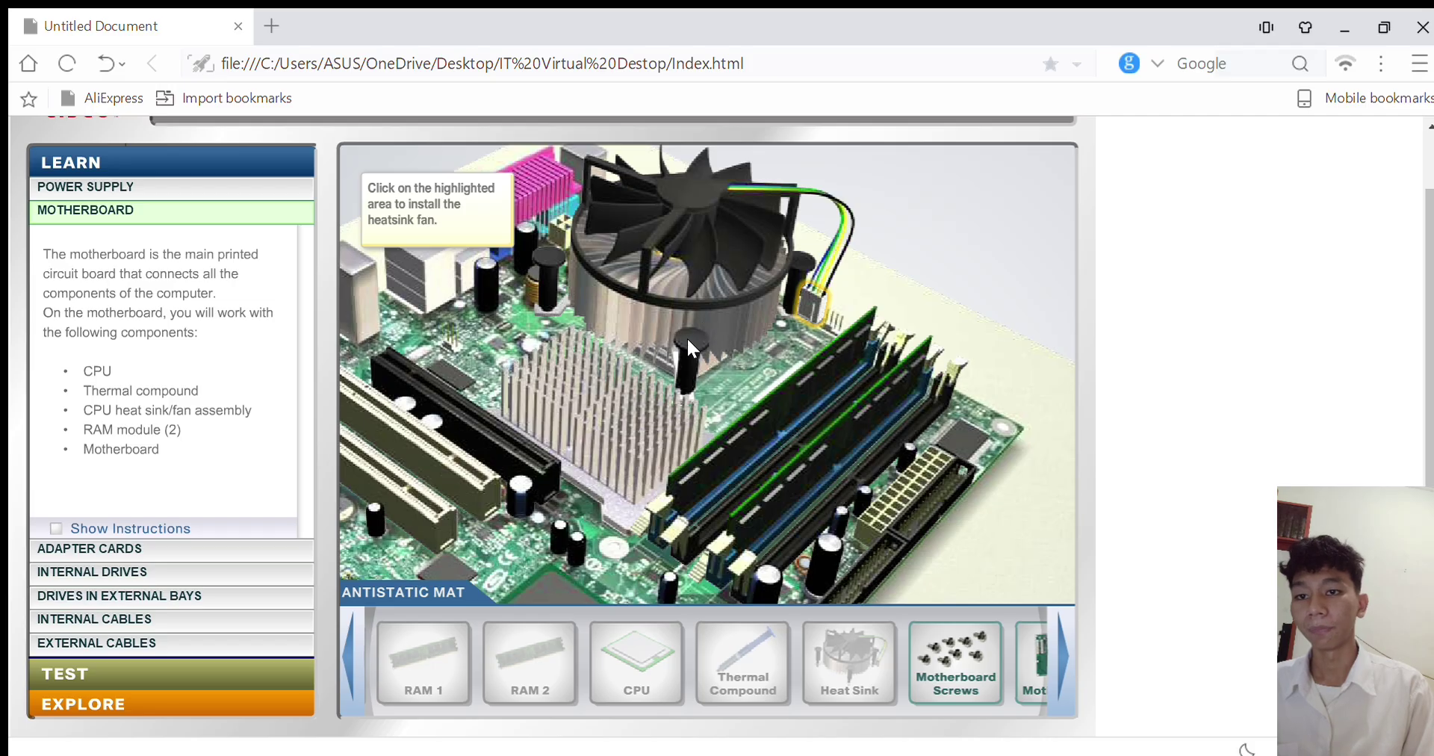
Rotate the heat sink fan's power connector to match its motherboard header and plug it in
left_click(814, 302)
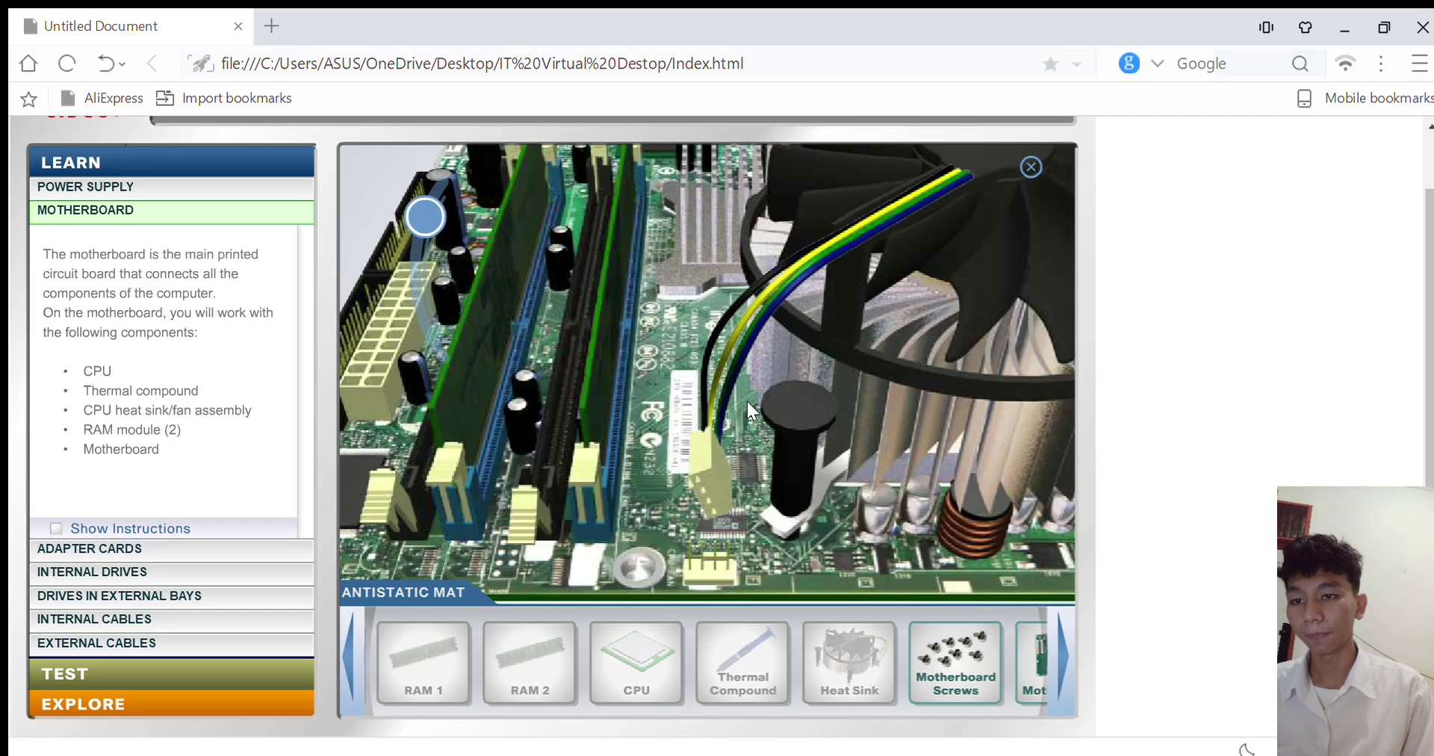
left_click(425, 323)
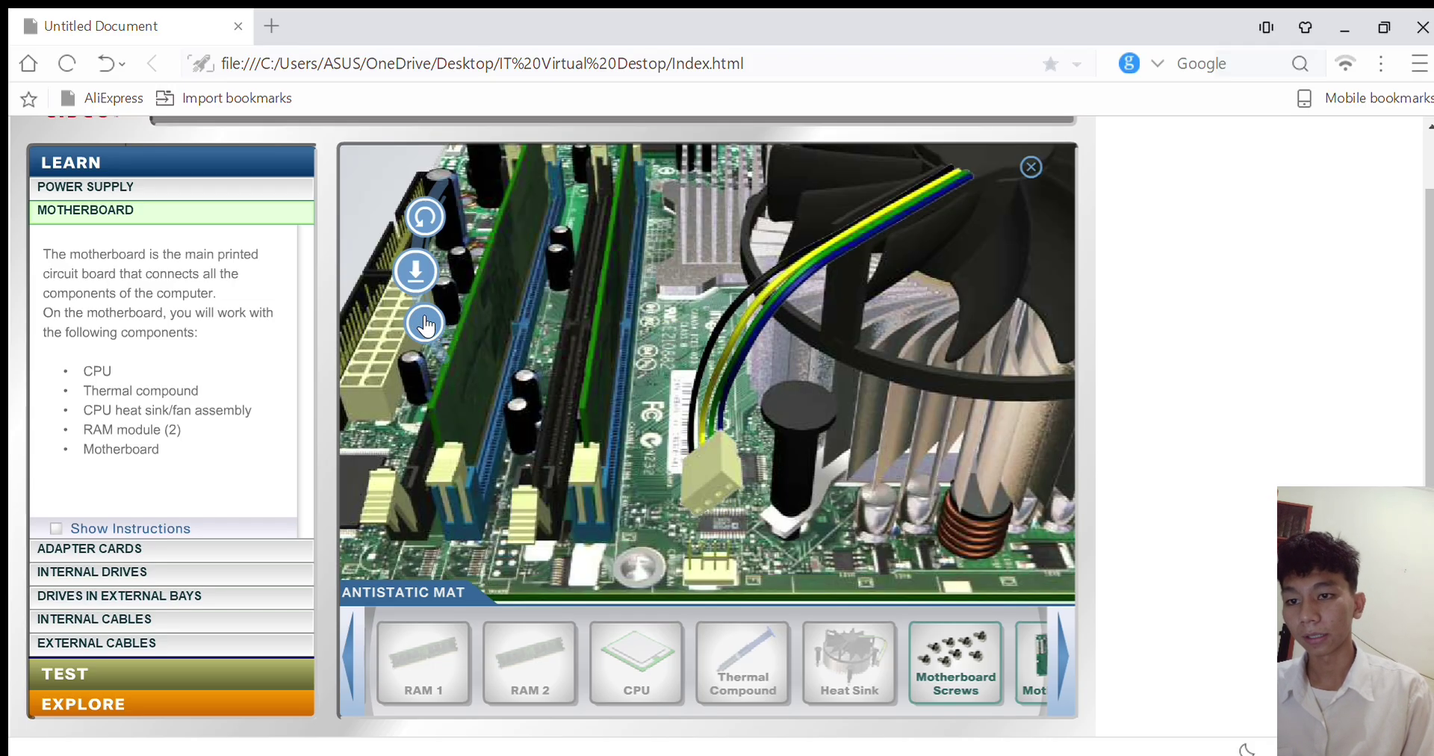
left_click(415, 272)
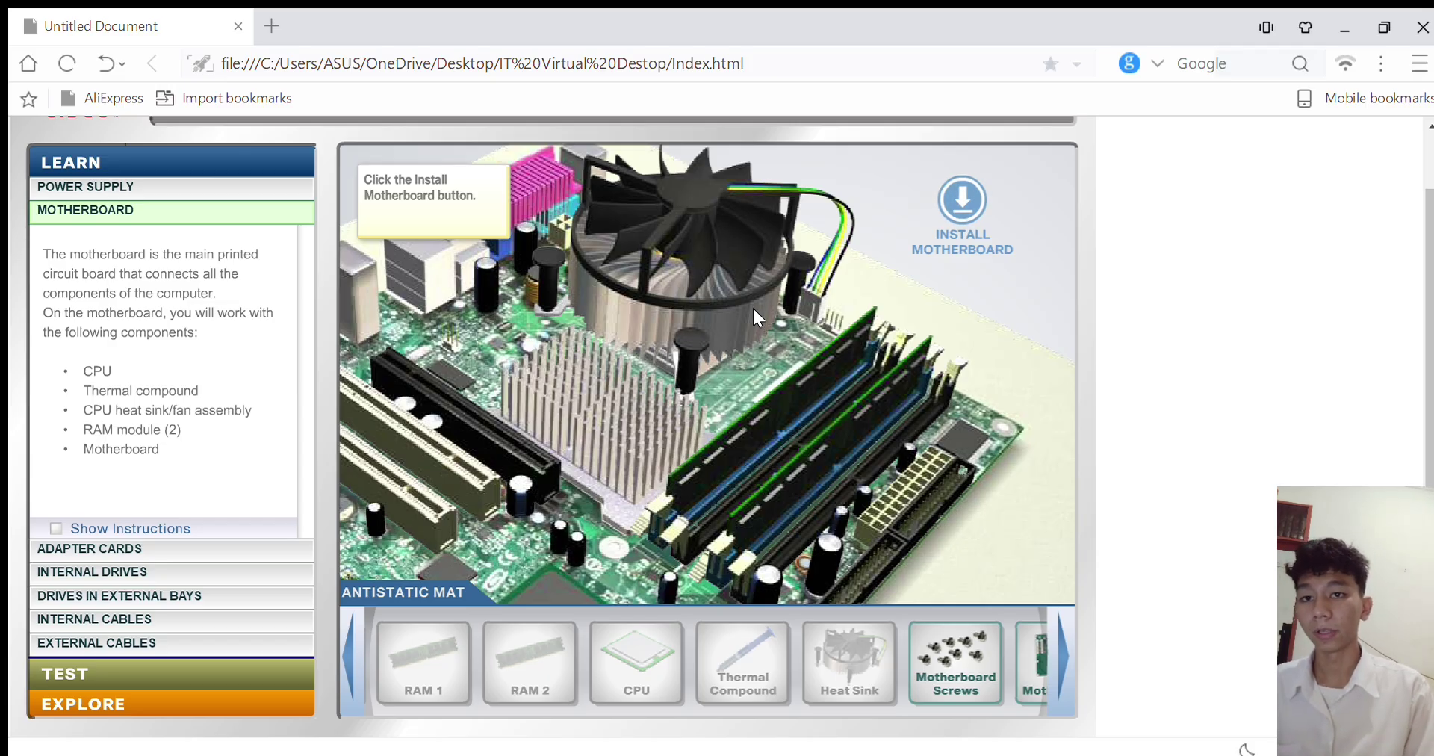
Install the motherboard in the case, rotated square with its ports toward the rear openings, and secure it with the motherboard screws
left_click(967, 200)
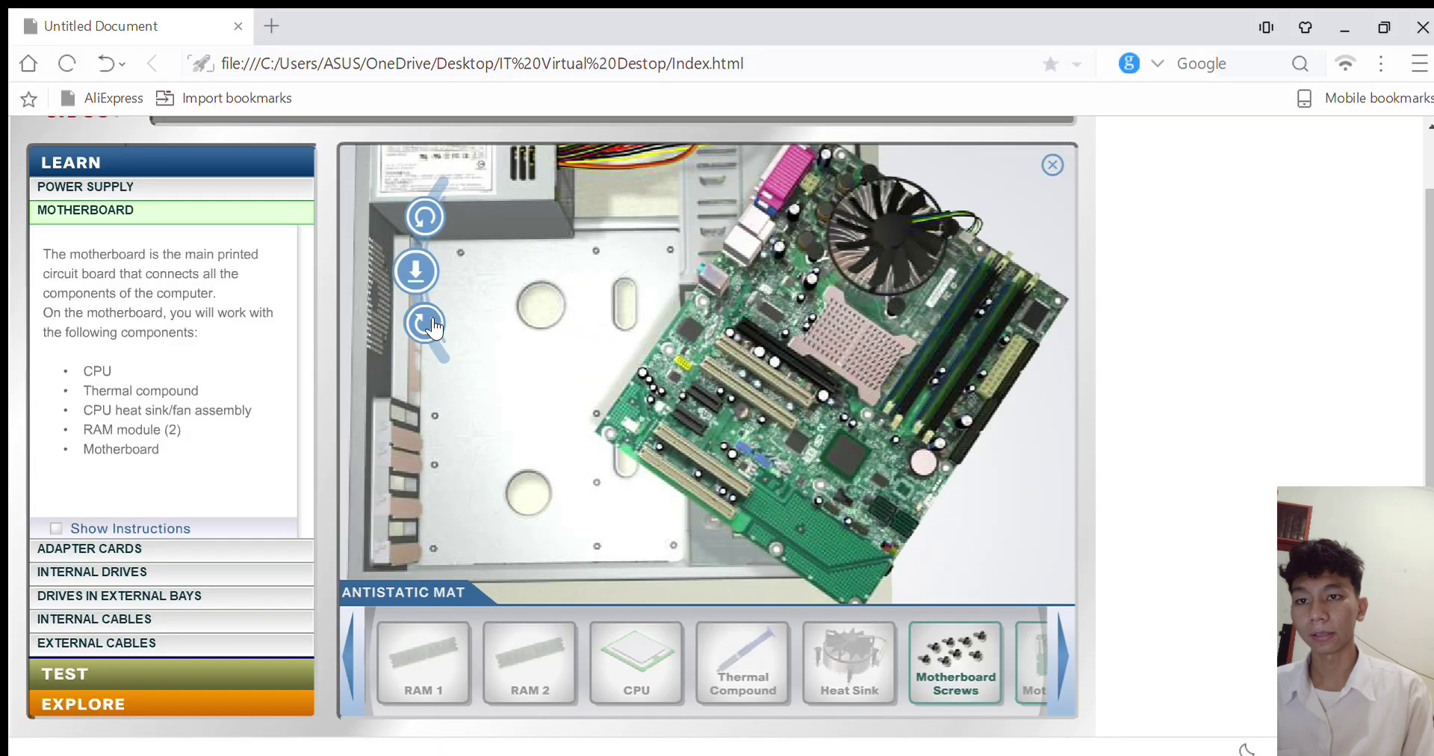
left_click(432, 325)
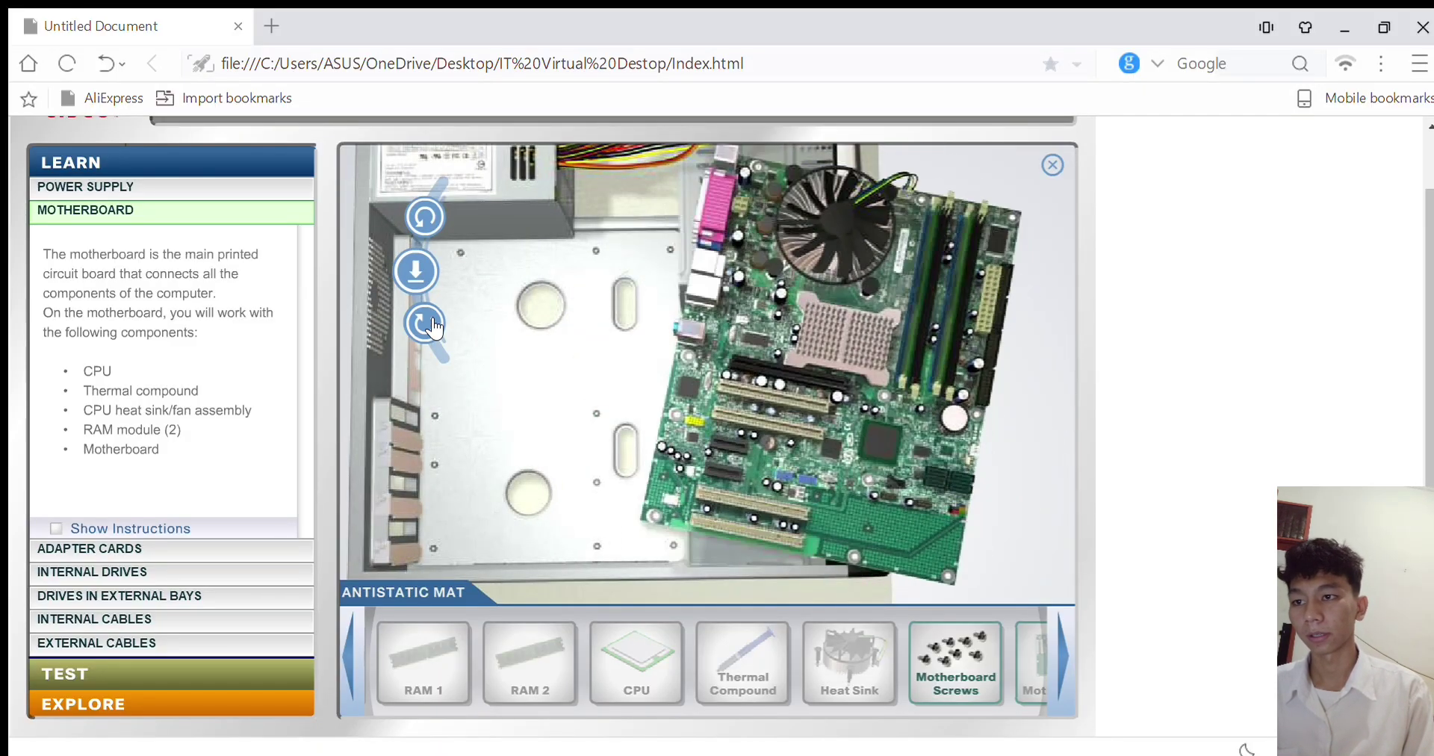
left_click(408, 218)
left_click(418, 272)
left_click(435, 216)
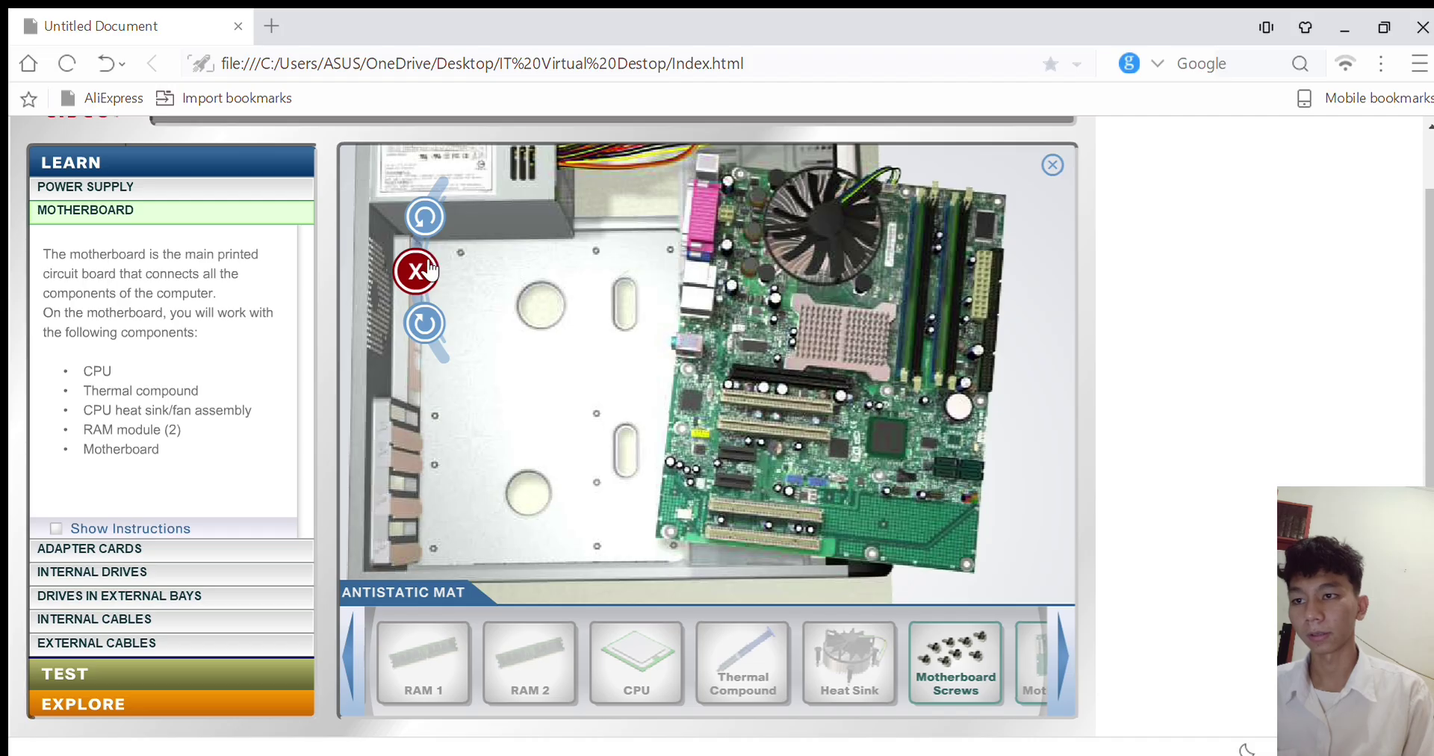
left_click(427, 218)
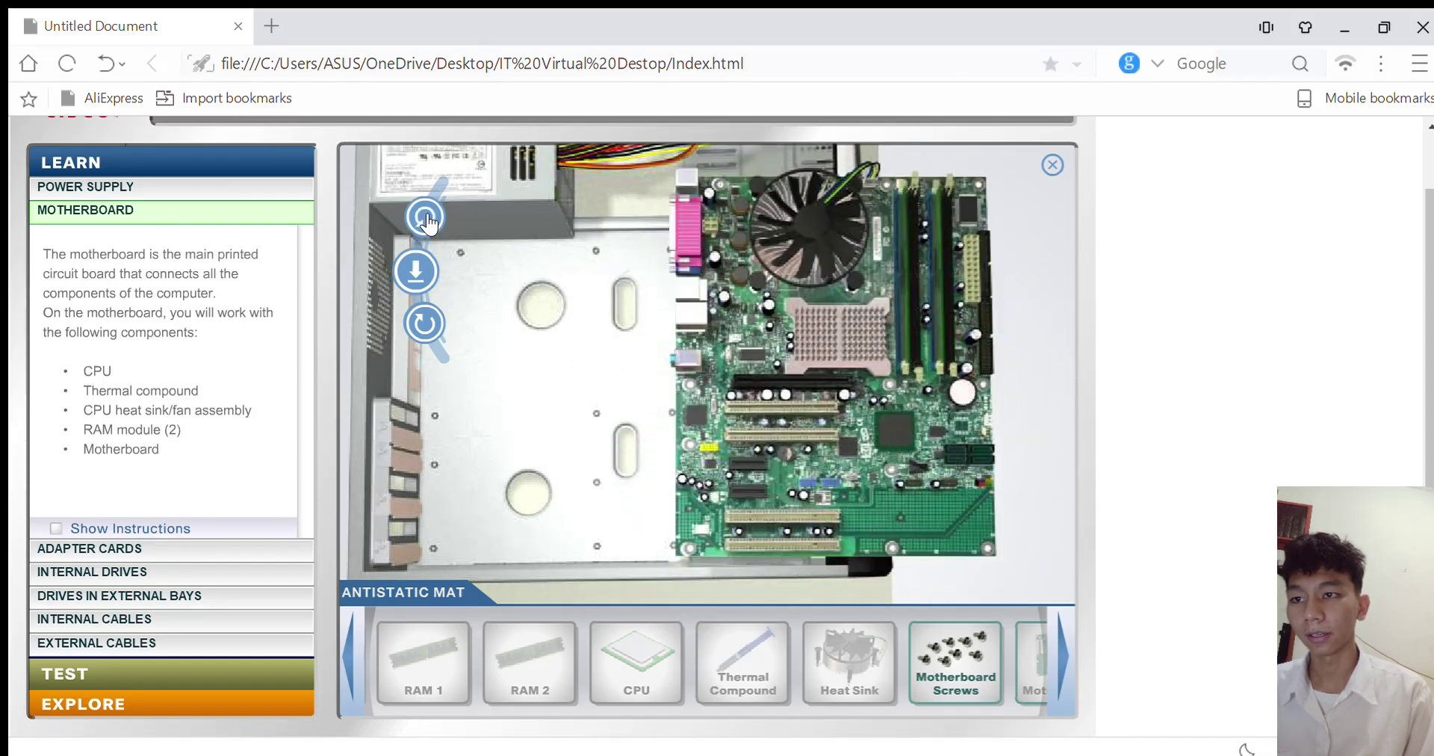
left_click(416, 267)
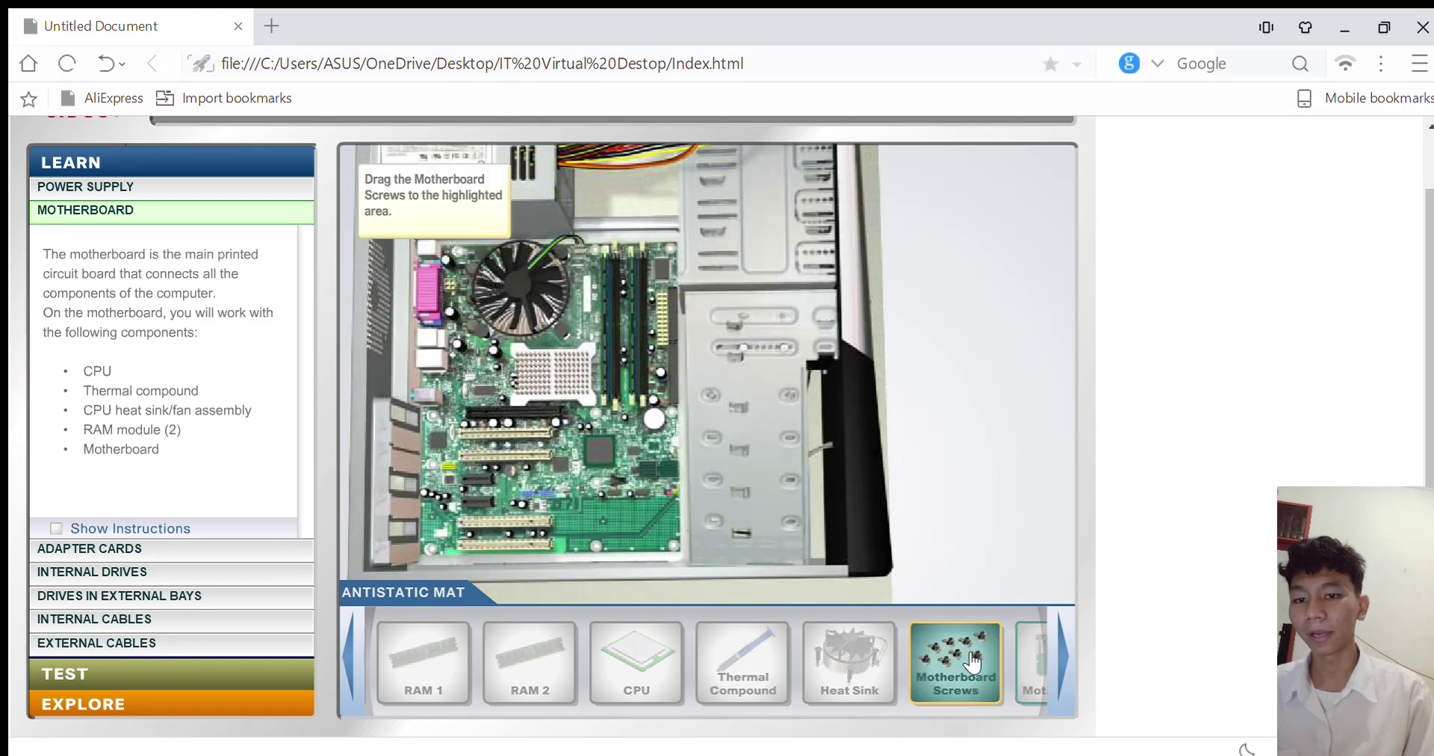
left_click_drag(969, 654, 586, 374)
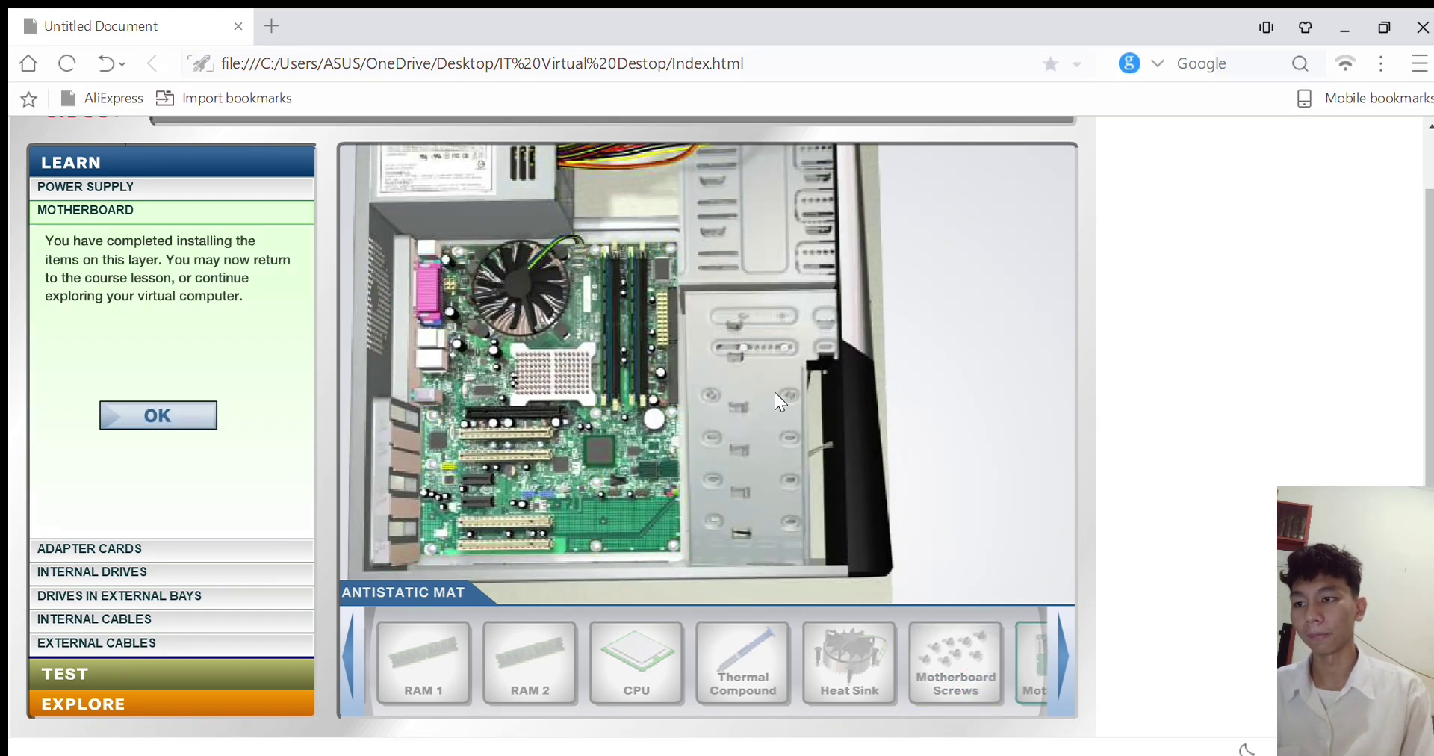
left_click(182, 403)
Open the Adapter Cards layer and secure the video adapter's bracket with the video adapter screw
left_click(197, 548)
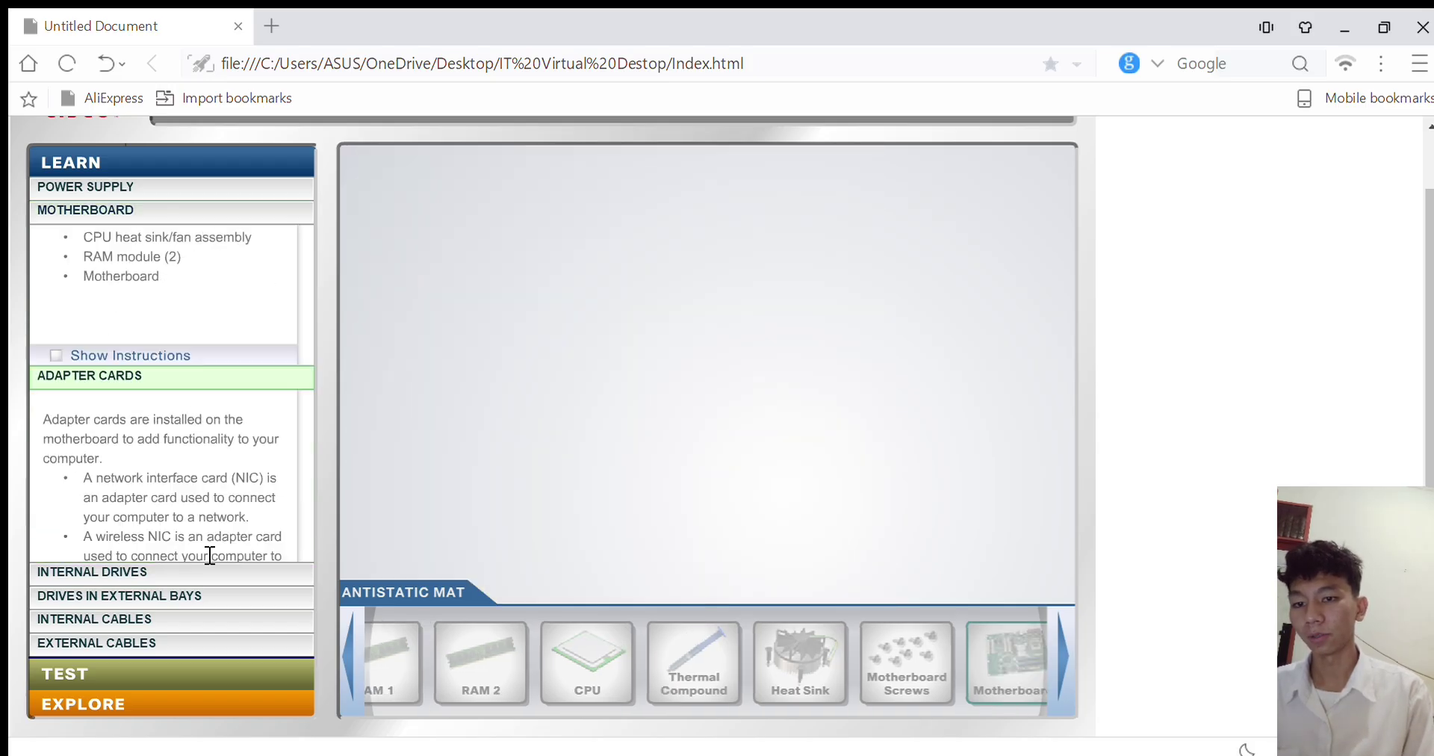
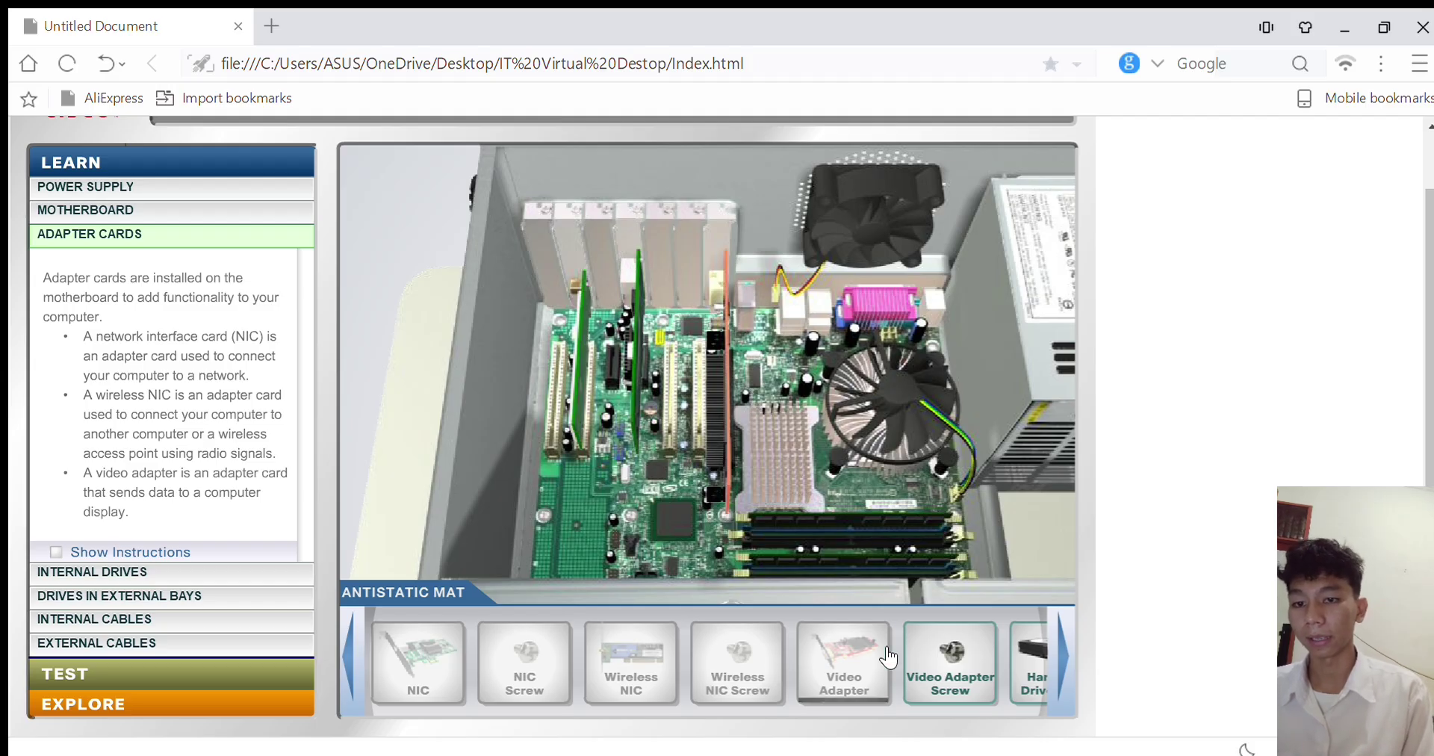
left_click(971, 661)
left_click(733, 258)
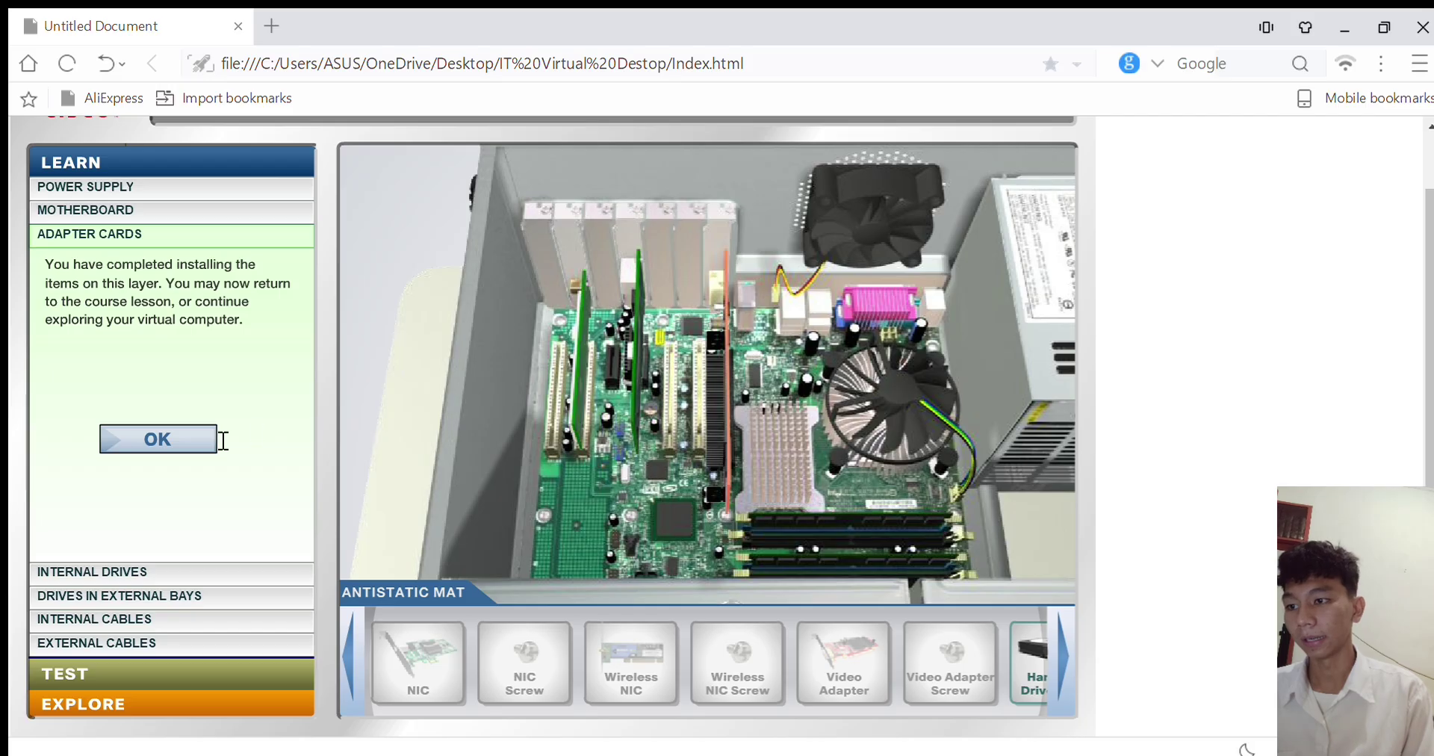
left_click(200, 438)
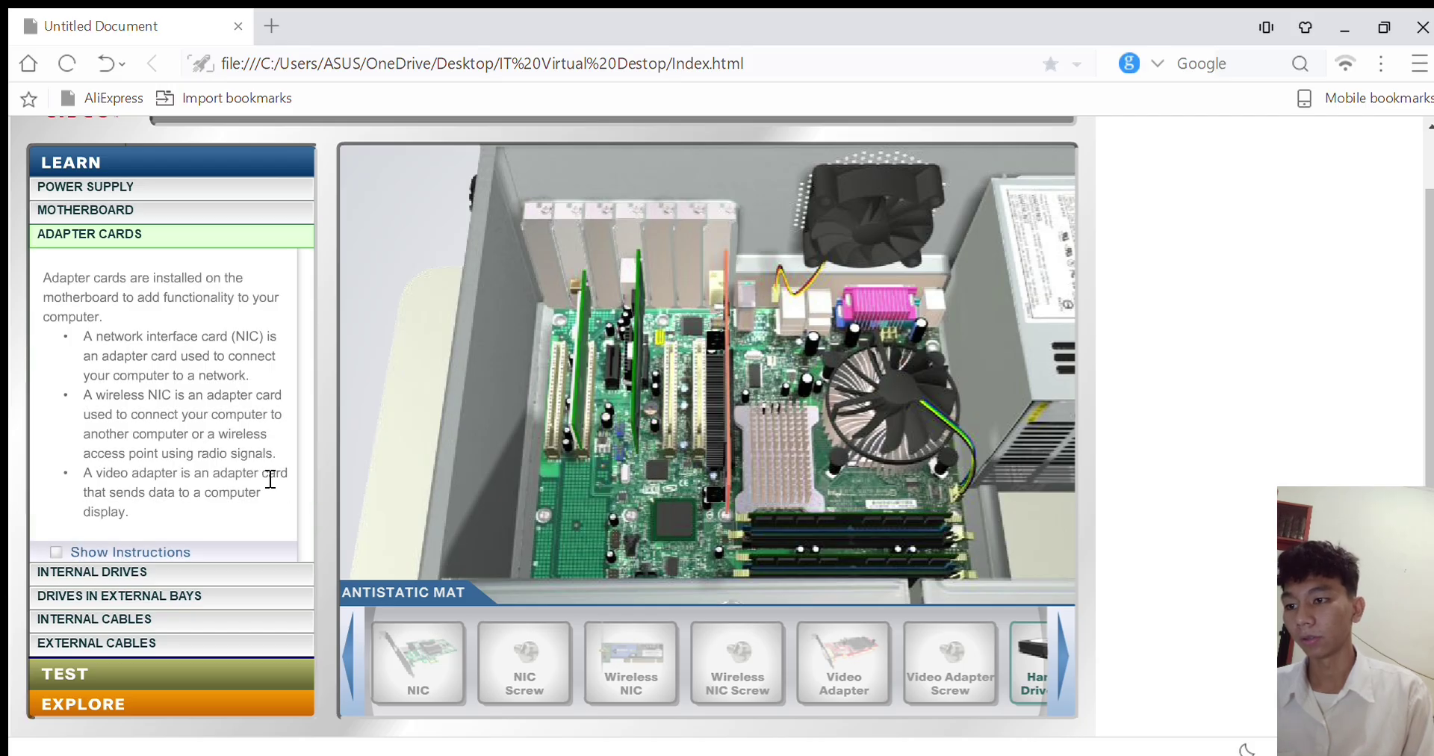
In the Internal Drives layer, install the hard disk drive top side up in the drive bay and secure it with the HDD screws
left_click(225, 566)
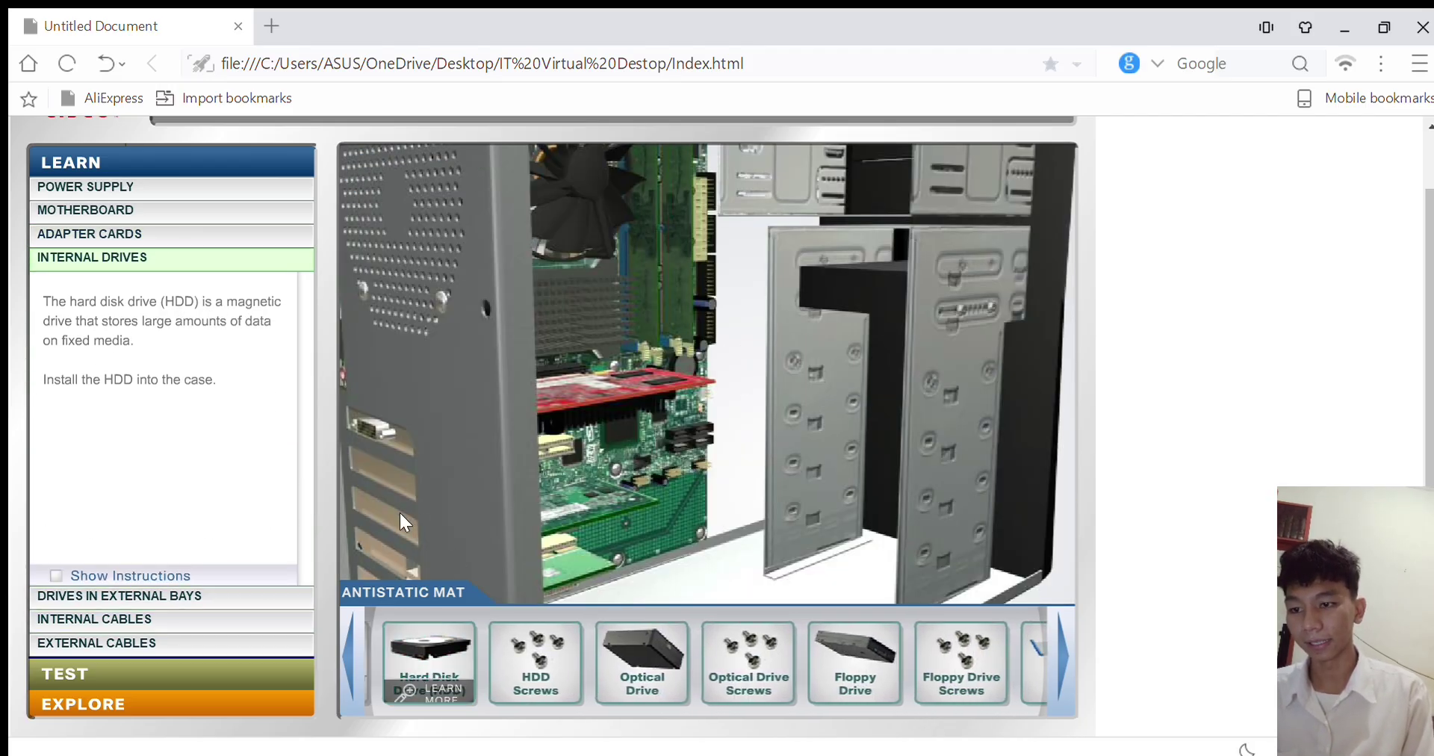
left_click_drag(429, 657, 780, 369)
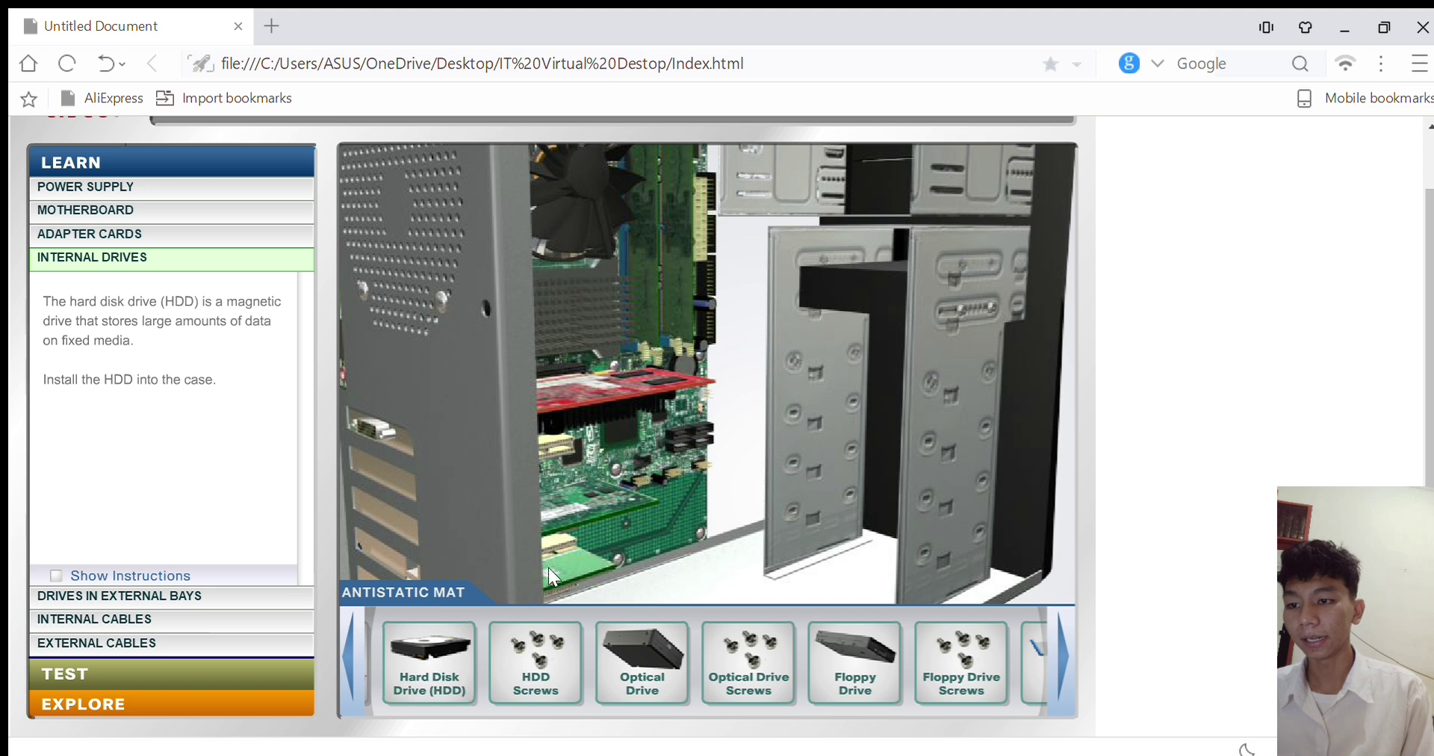
left_click_drag(430, 658, 760, 352)
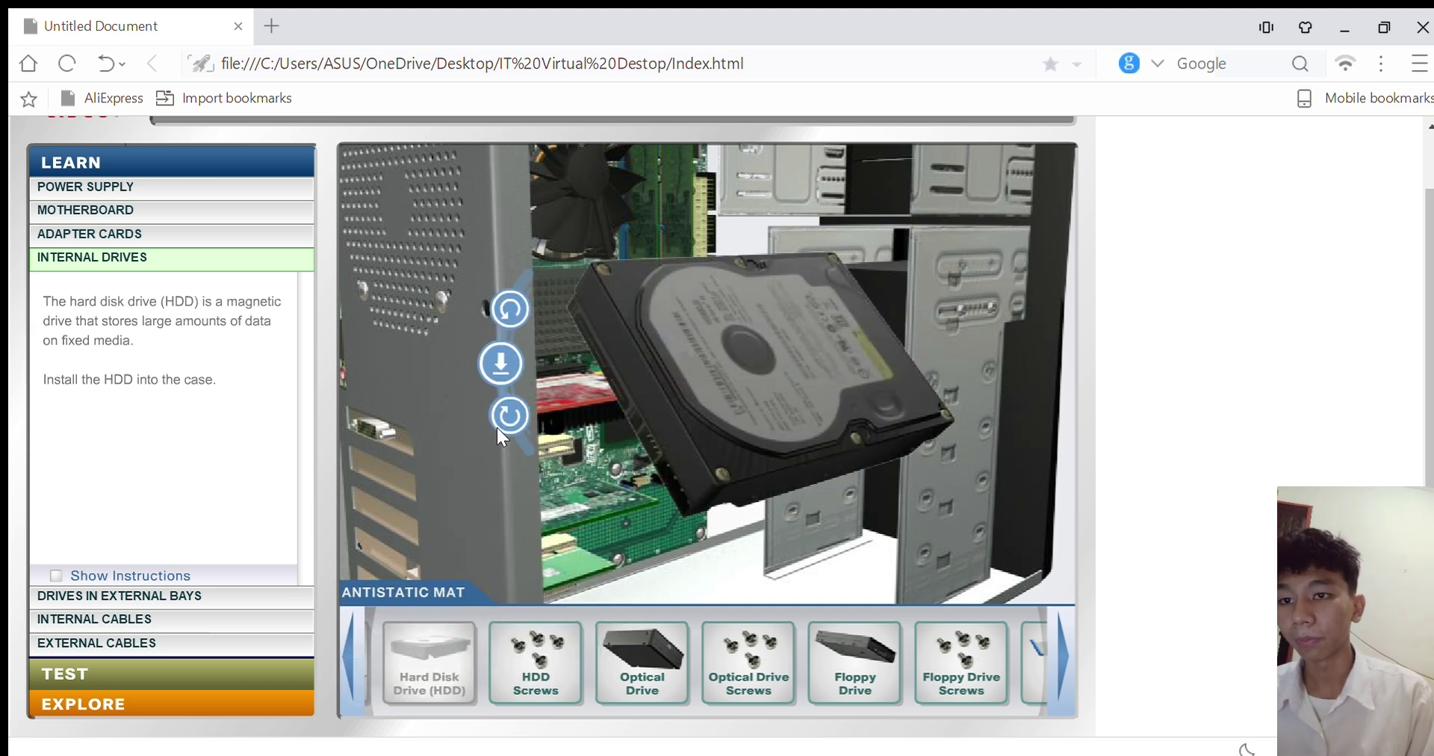
left_click(505, 423)
left_click(505, 425)
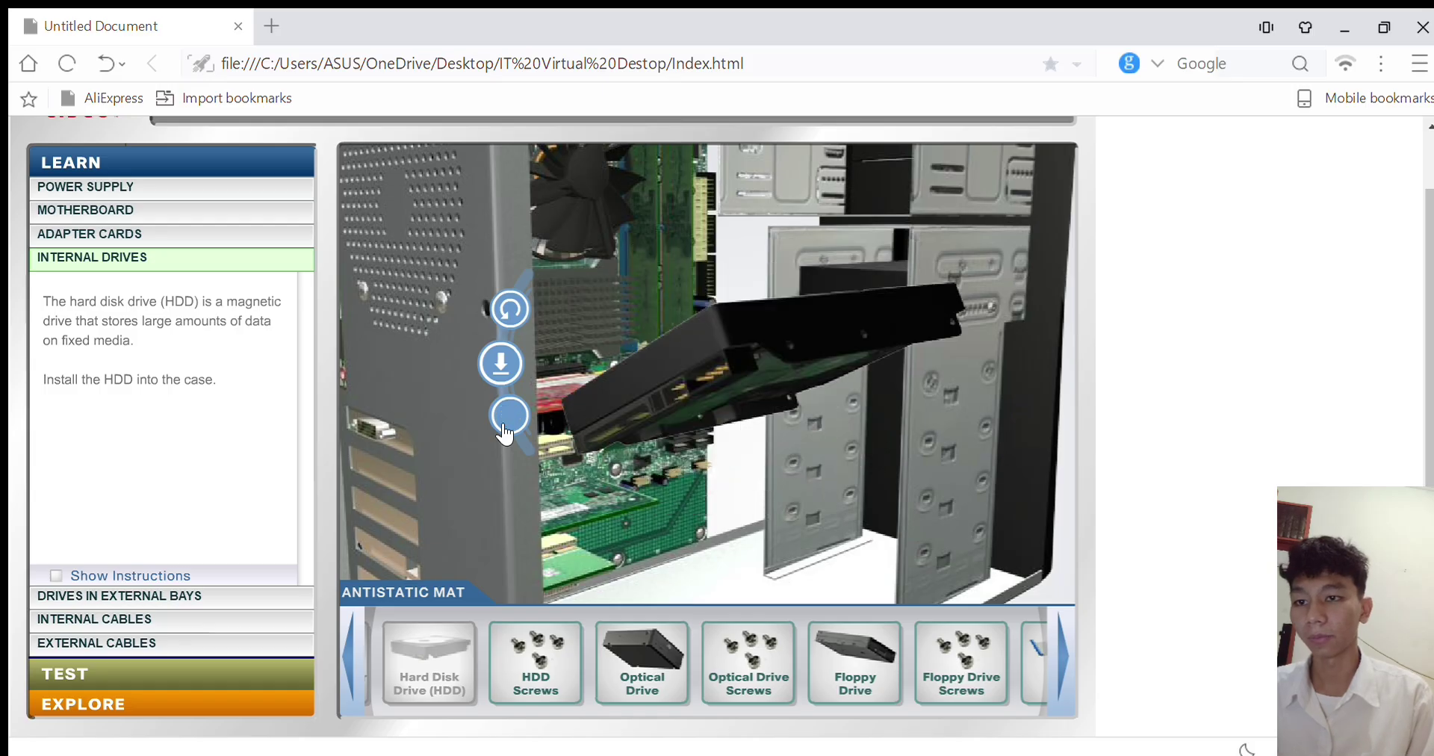
left_click(496, 362)
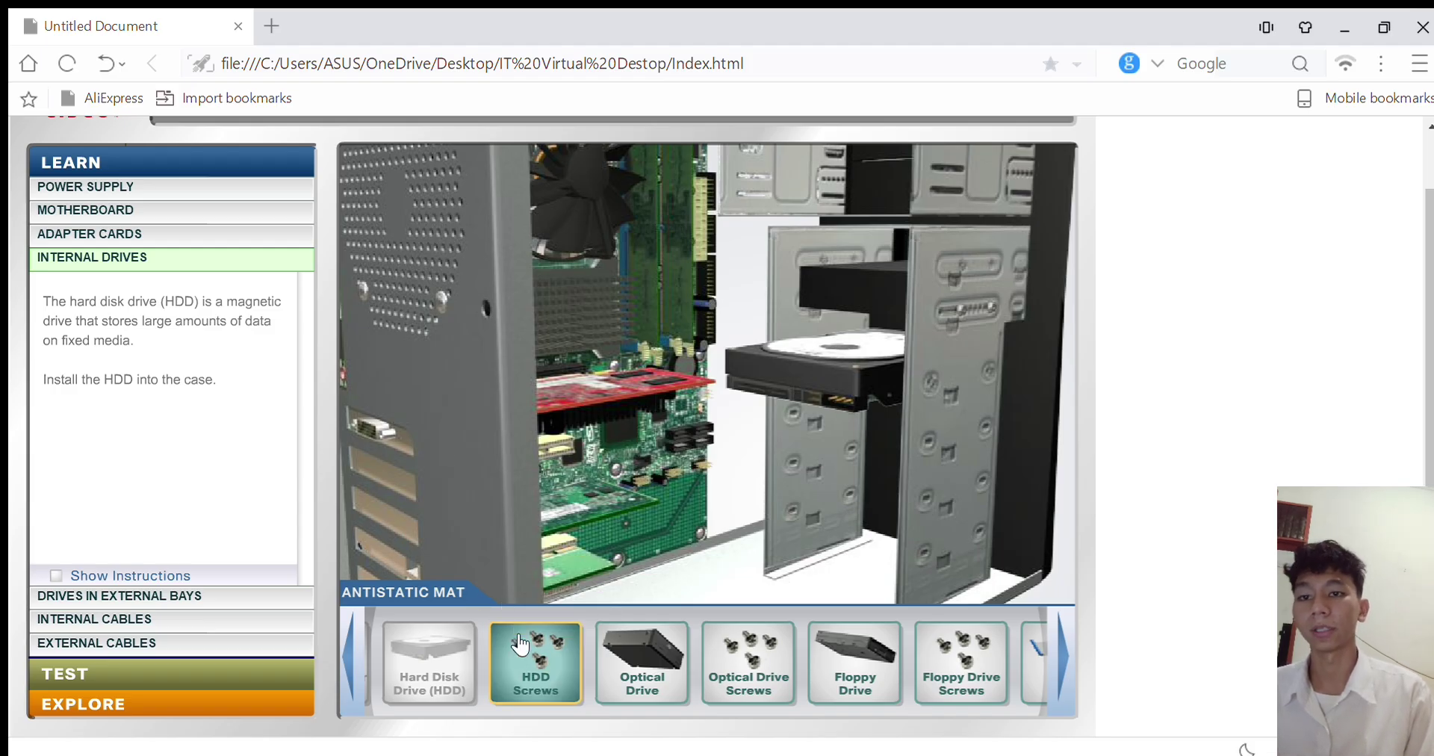
left_click_drag(535, 650, 916, 370)
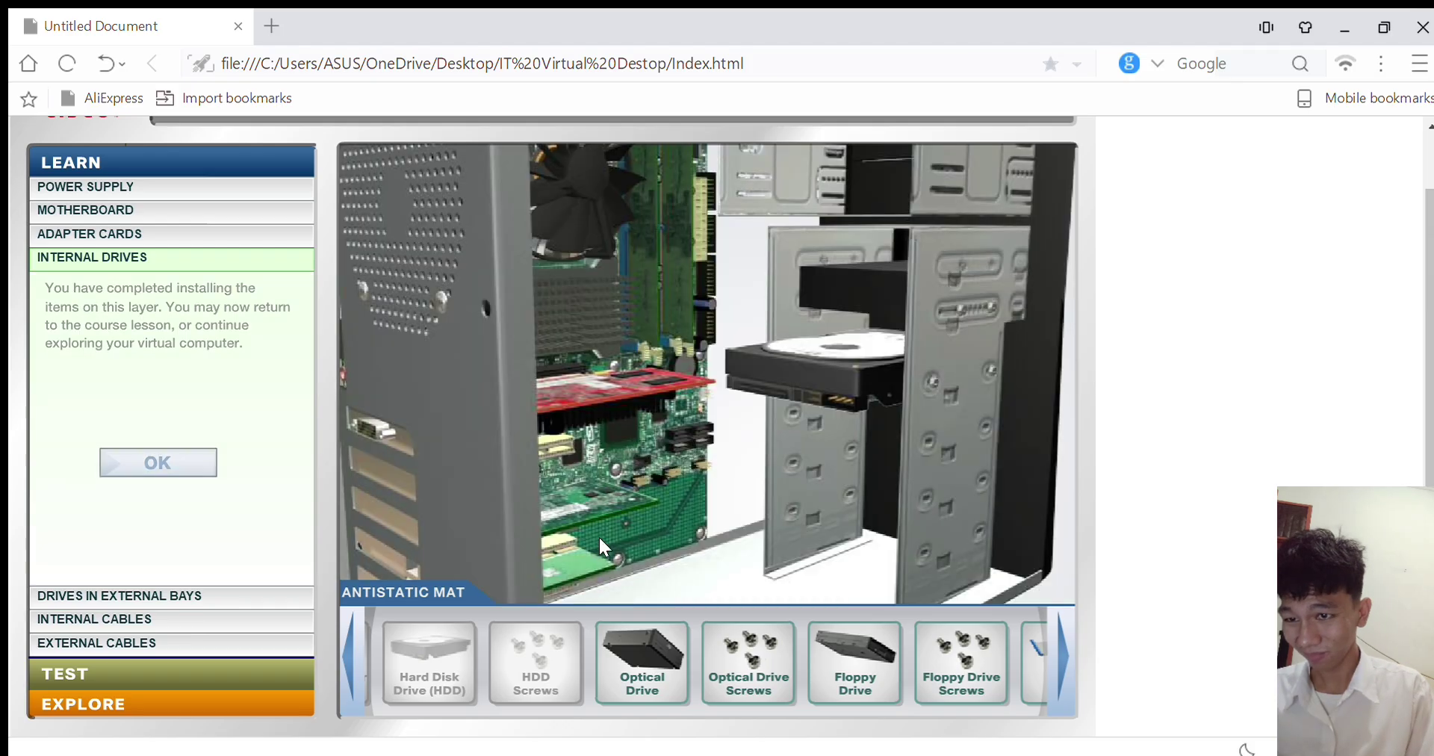
left_click(202, 471)
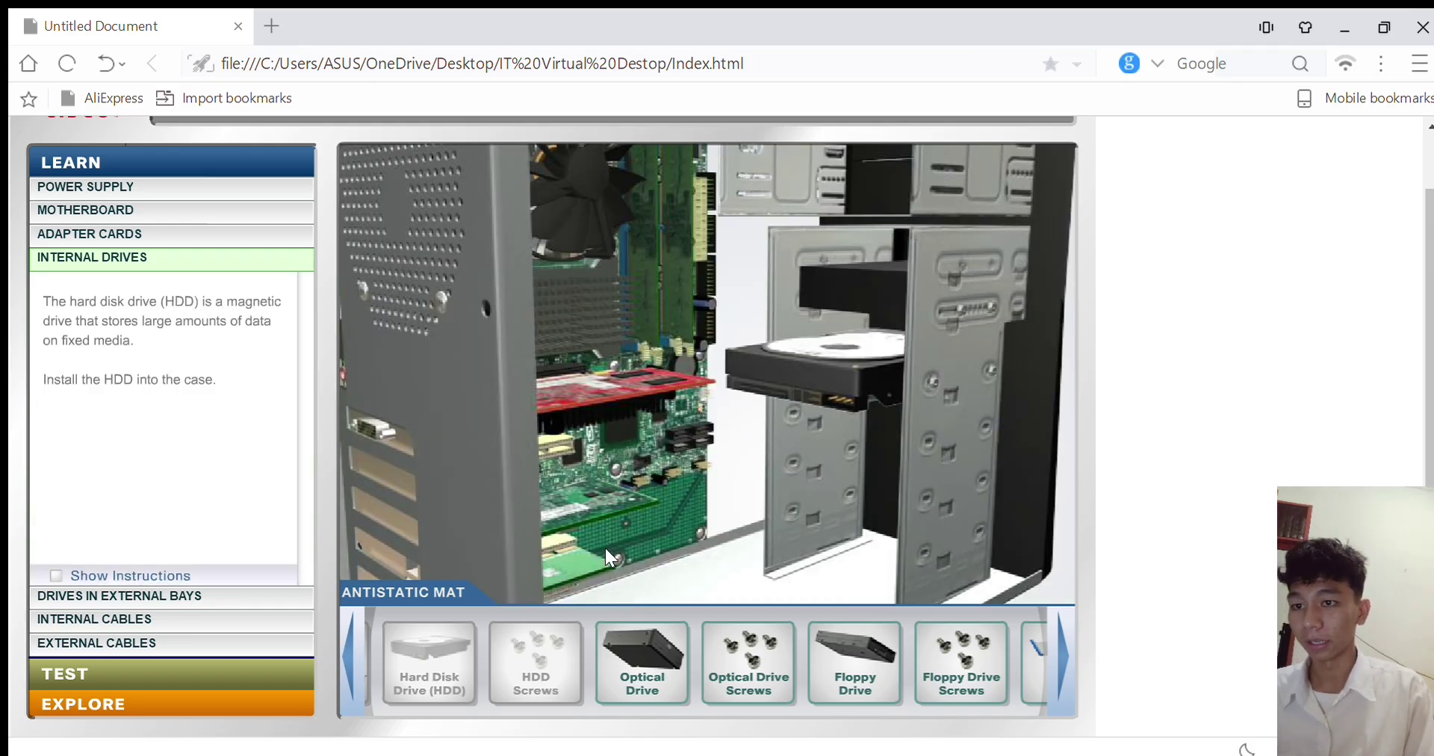
Open the Drives in External Bays layer and bring the optical drive to the uppermost front bay of the case
left_click_drag(636, 661, 818, 402)
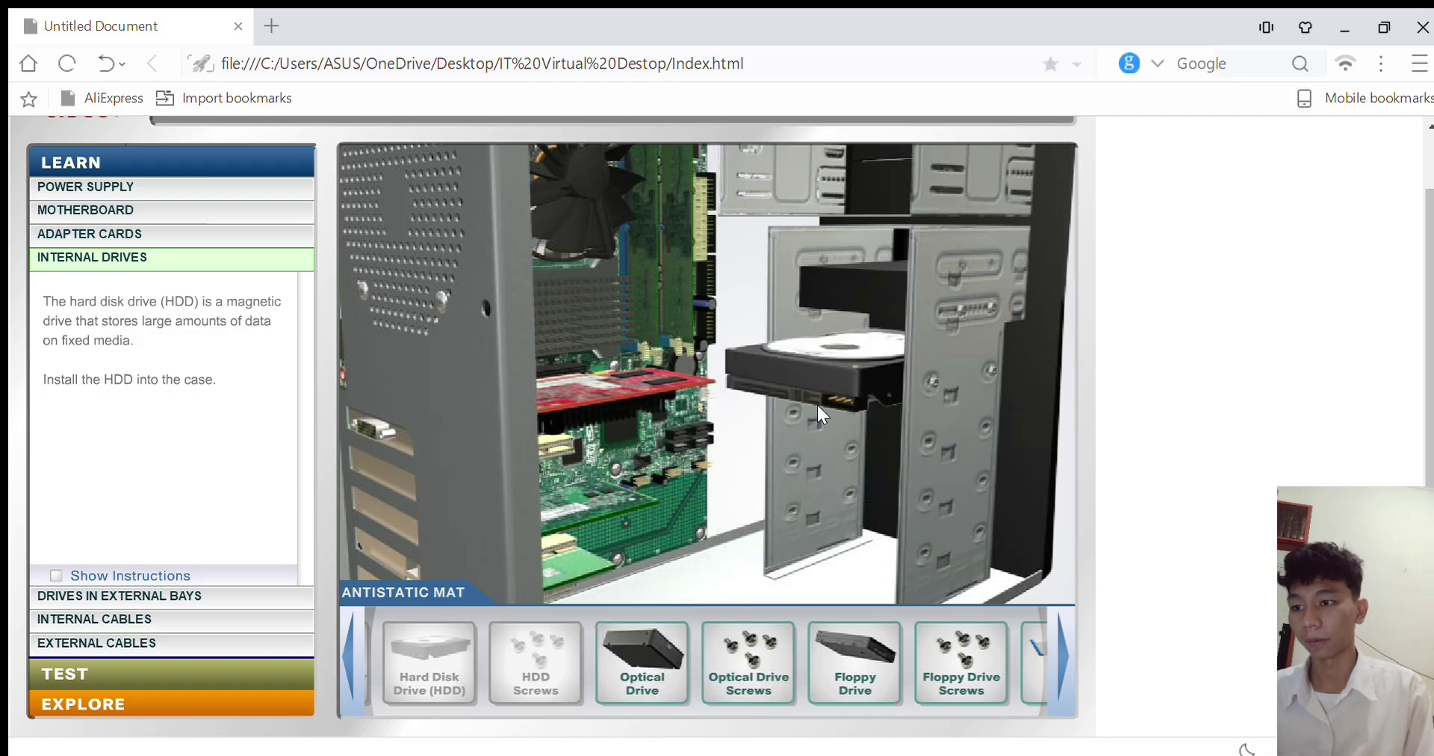
left_click(189, 597)
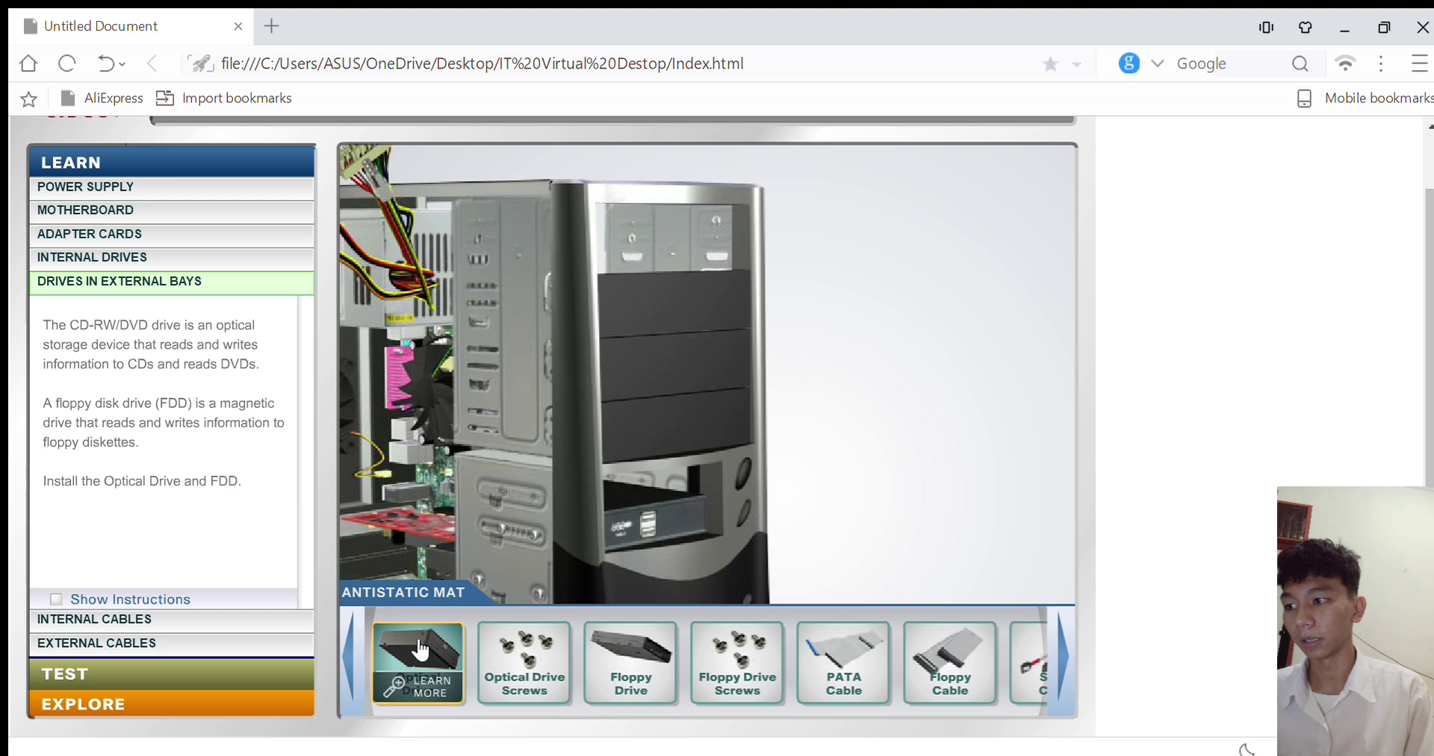
left_click_drag(420, 650, 804, 436)
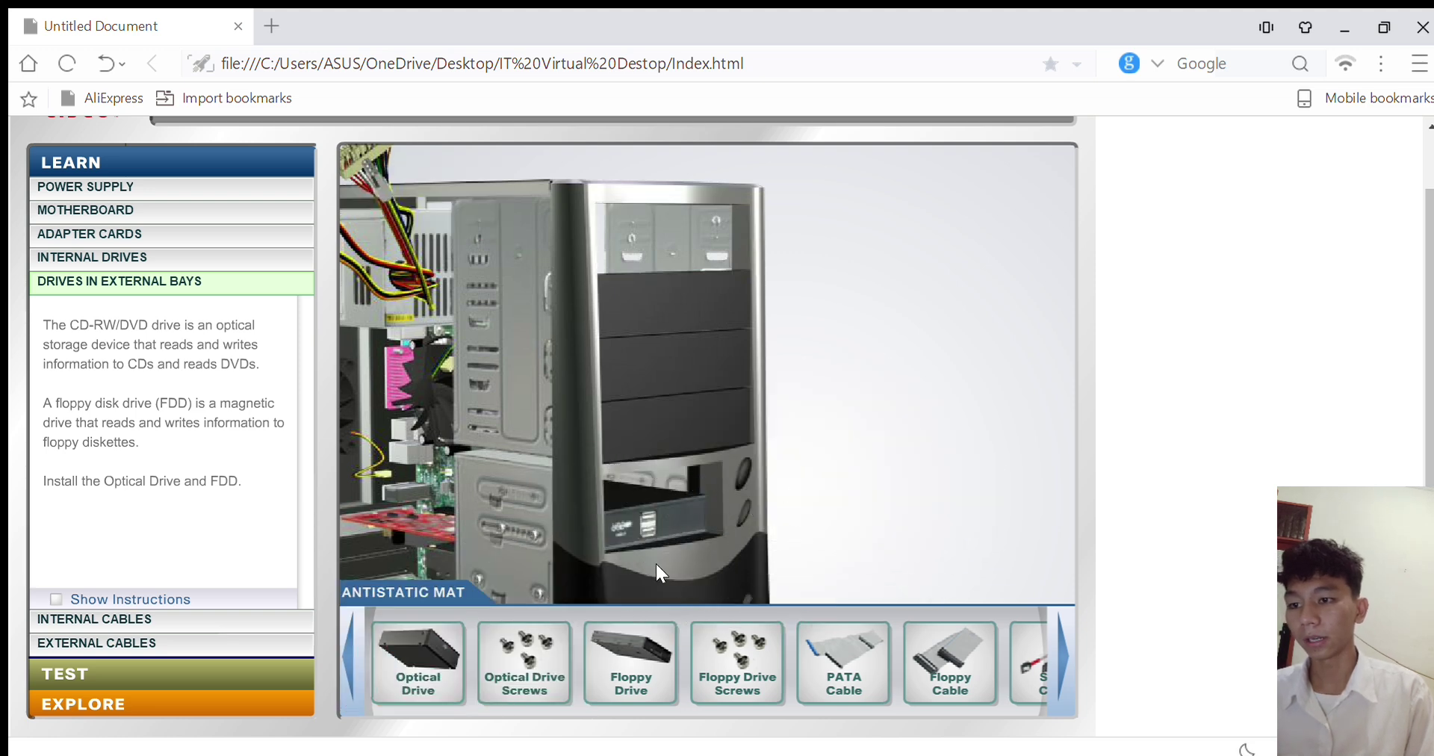
left_click_drag(418, 658, 683, 247)
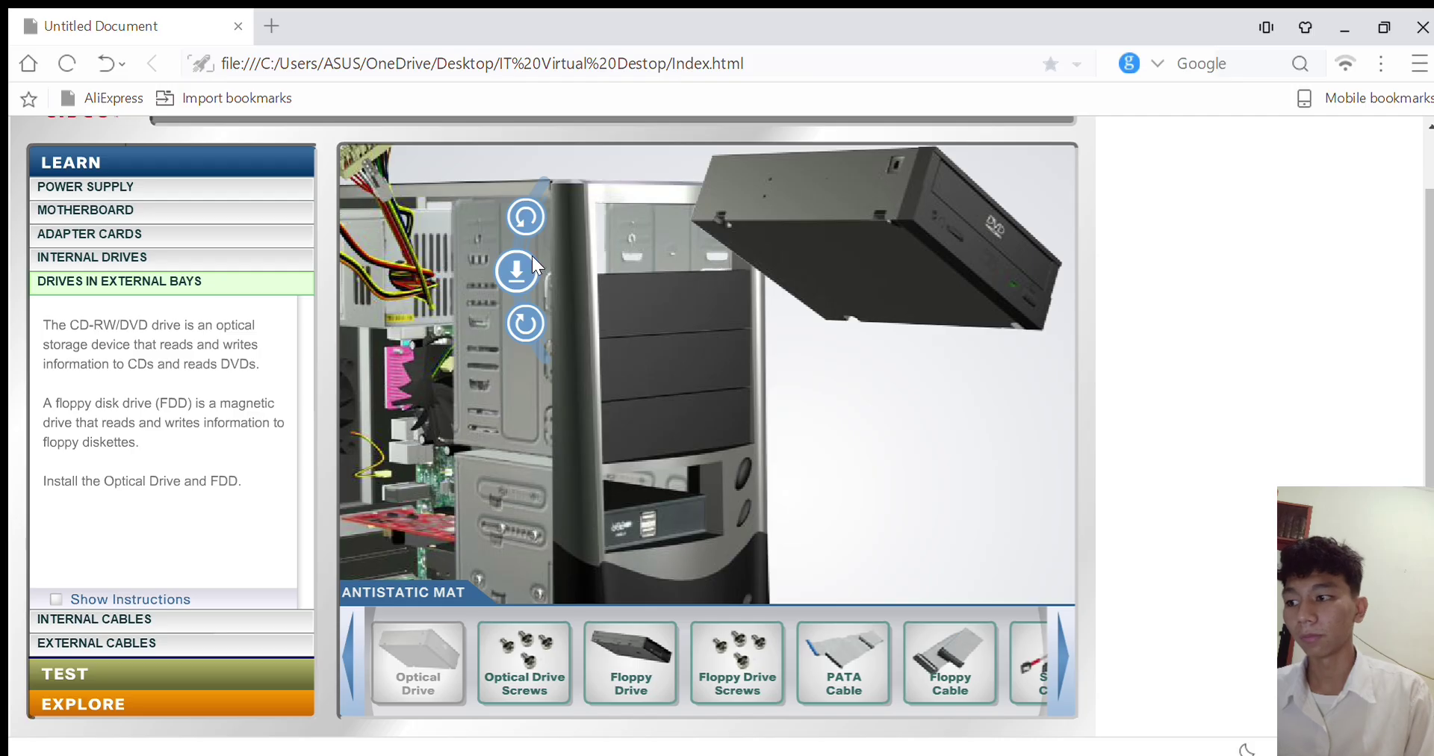
Rotate the optical drive level and top side up, install it in the uppermost bay, and secure it with the optical drive screws
left_click(531, 326)
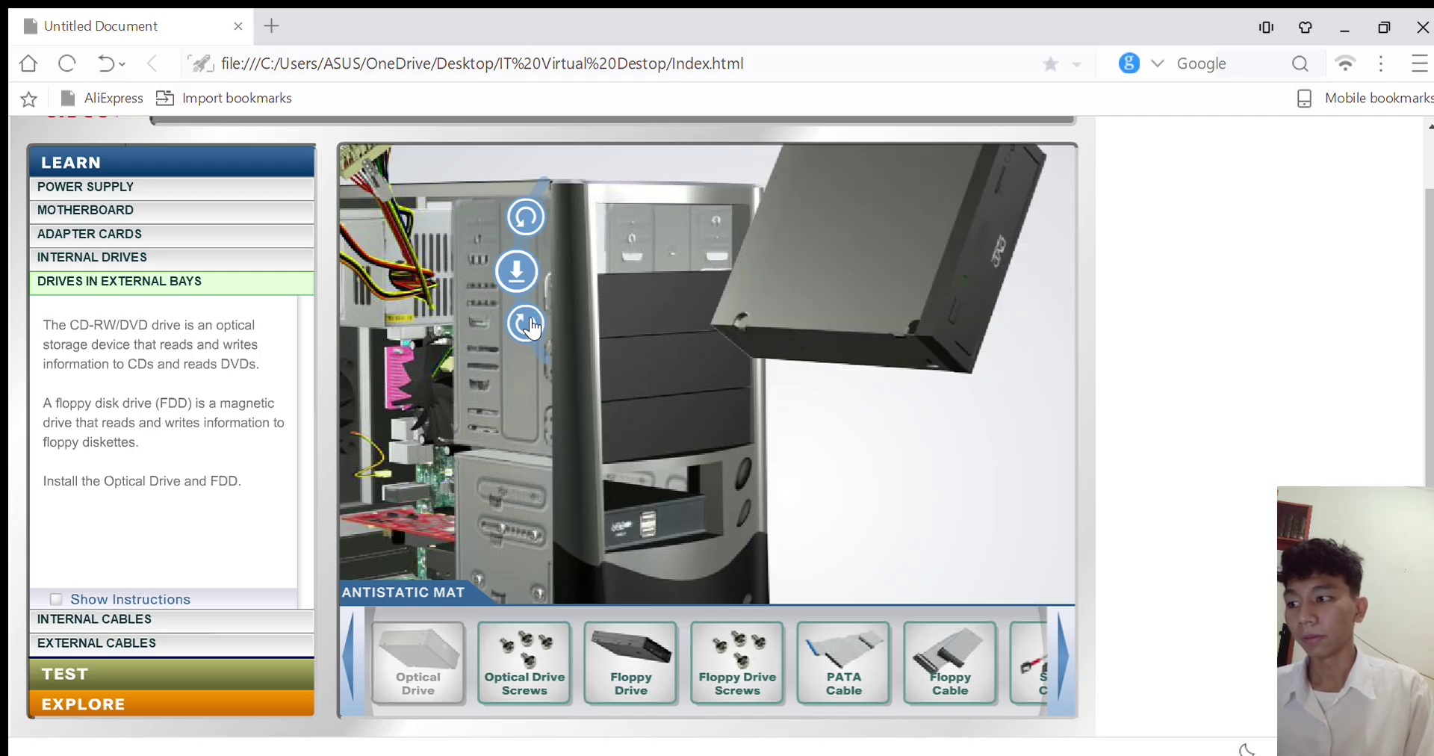
left_click(531, 325)
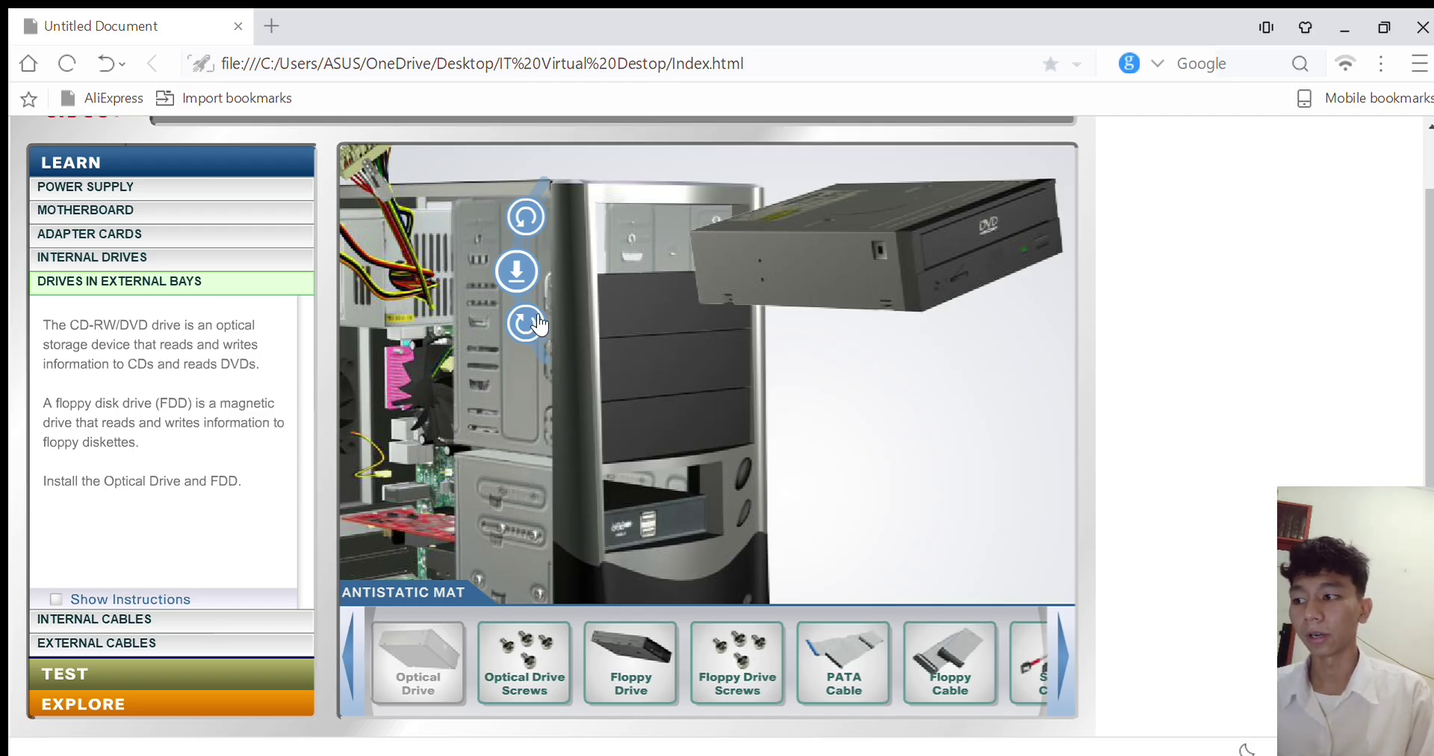
left_click(526, 274)
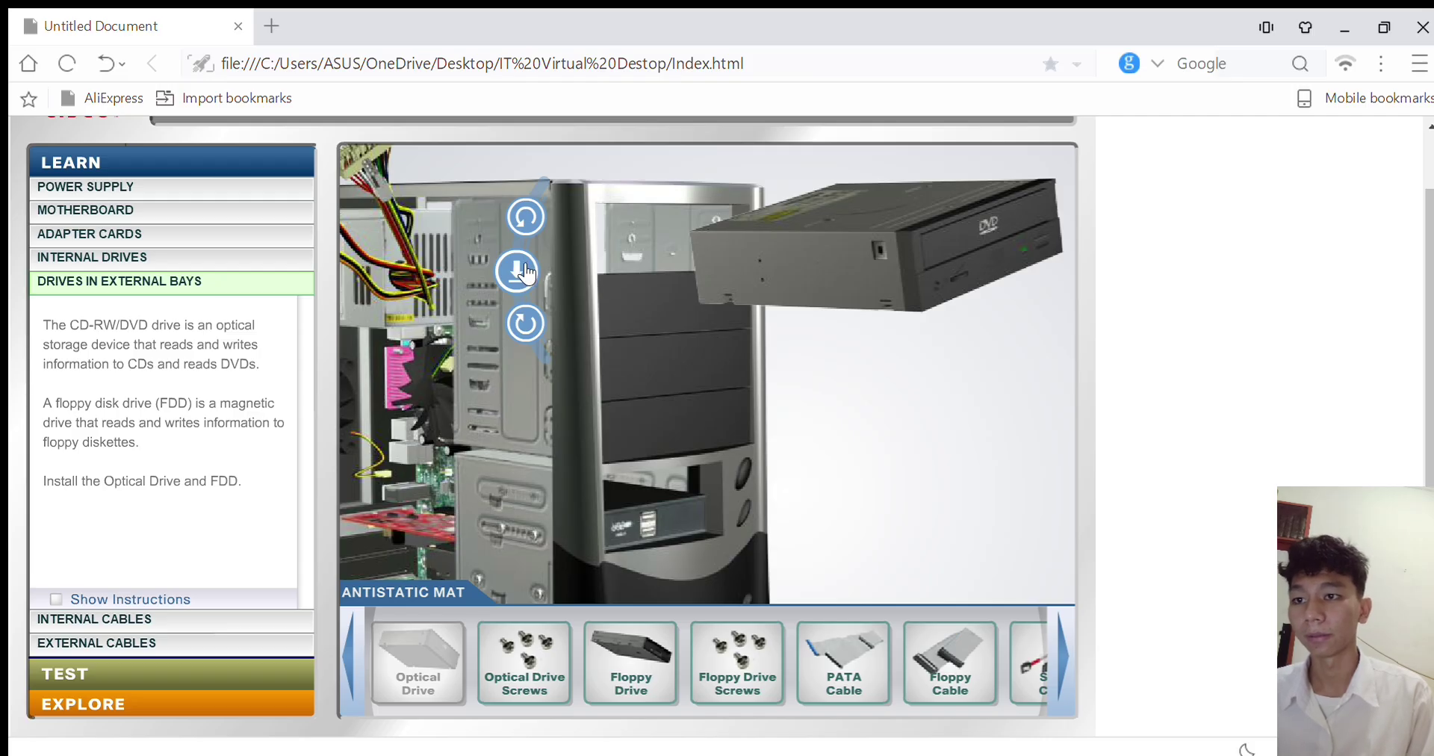
left_click(534, 320)
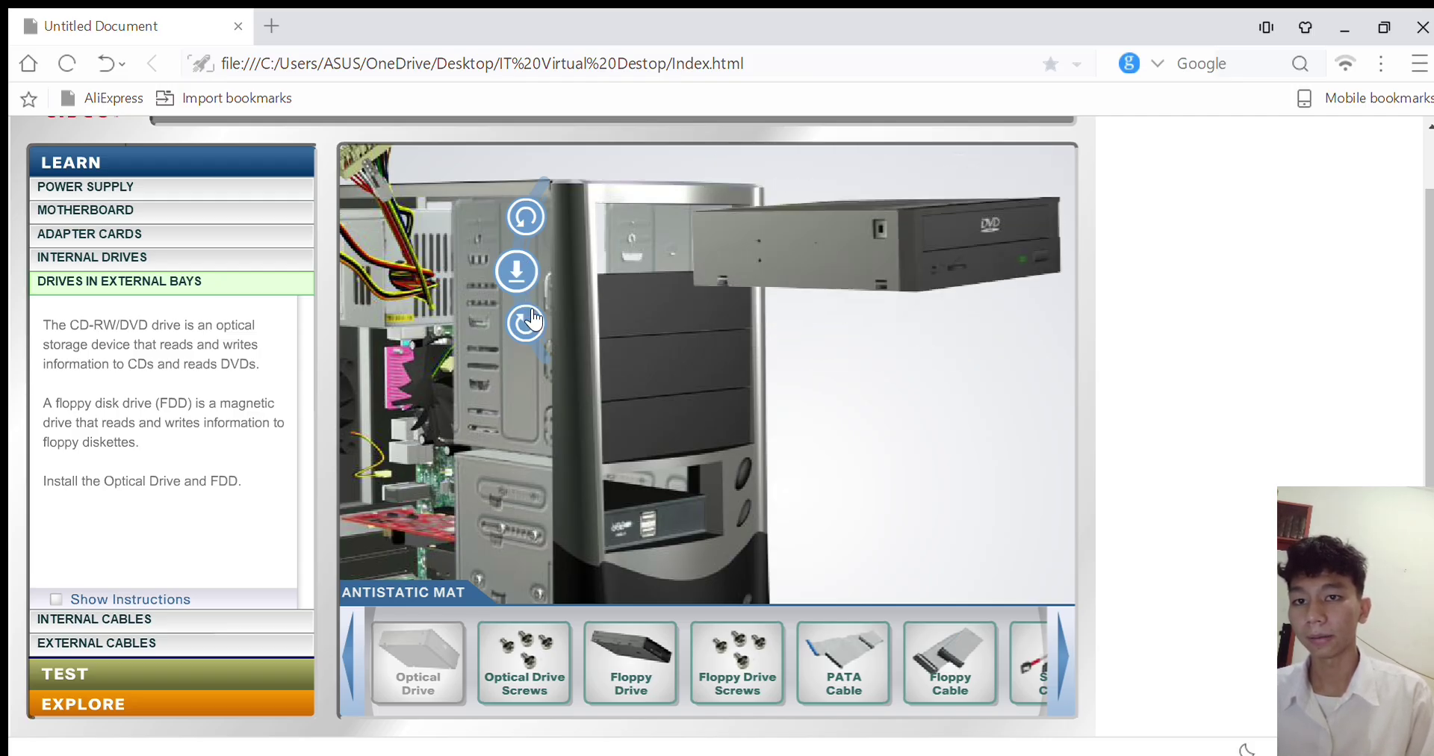
left_click(534, 320)
left_click(534, 320)
left_click(533, 320)
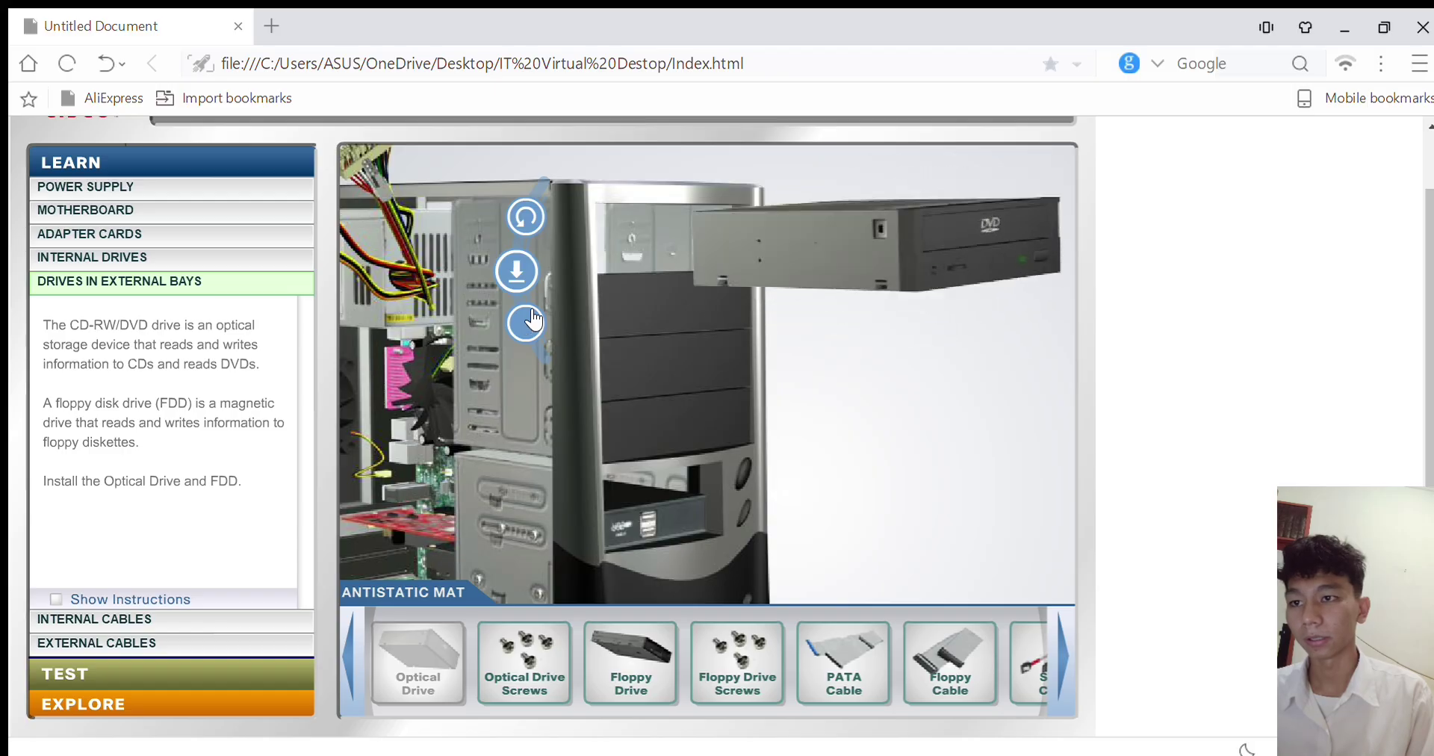
left_click(504, 278)
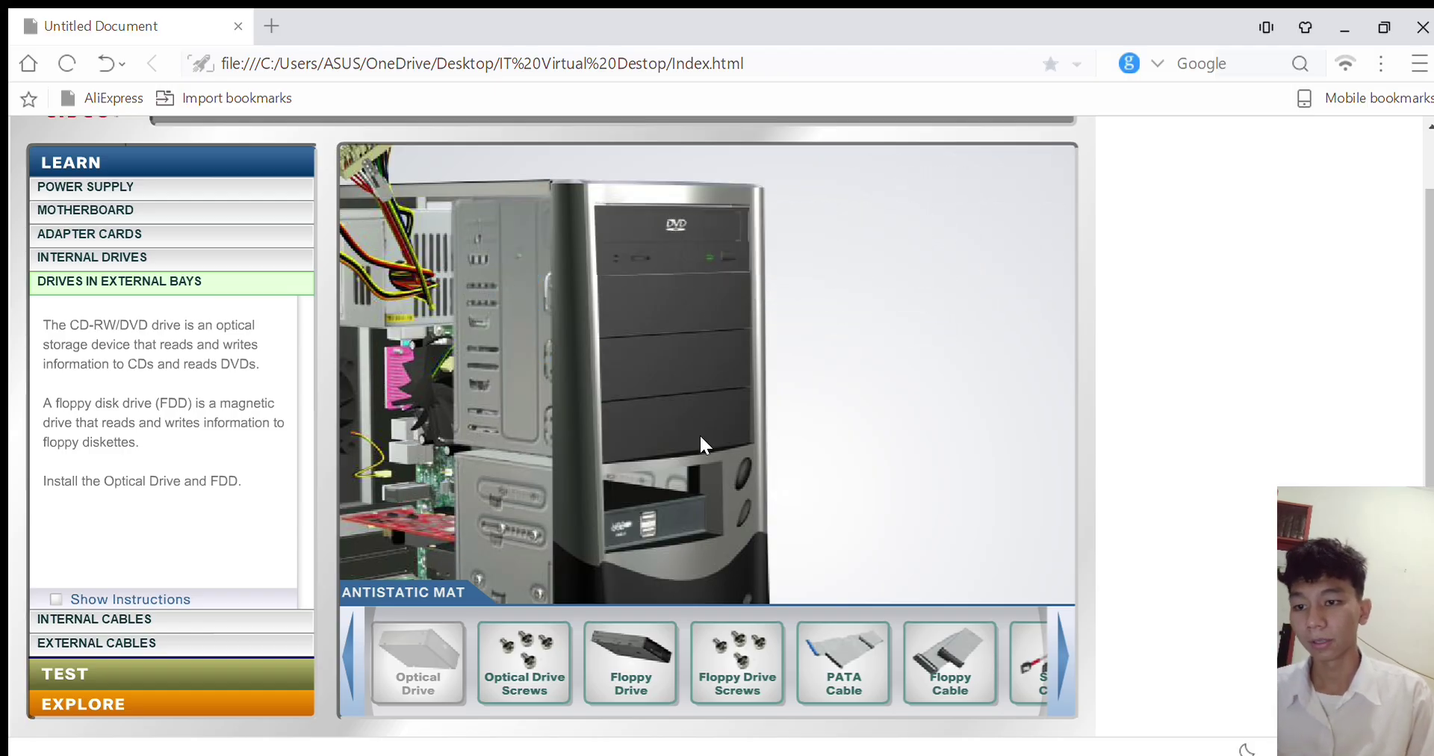
left_click_drag(525, 661, 475, 262)
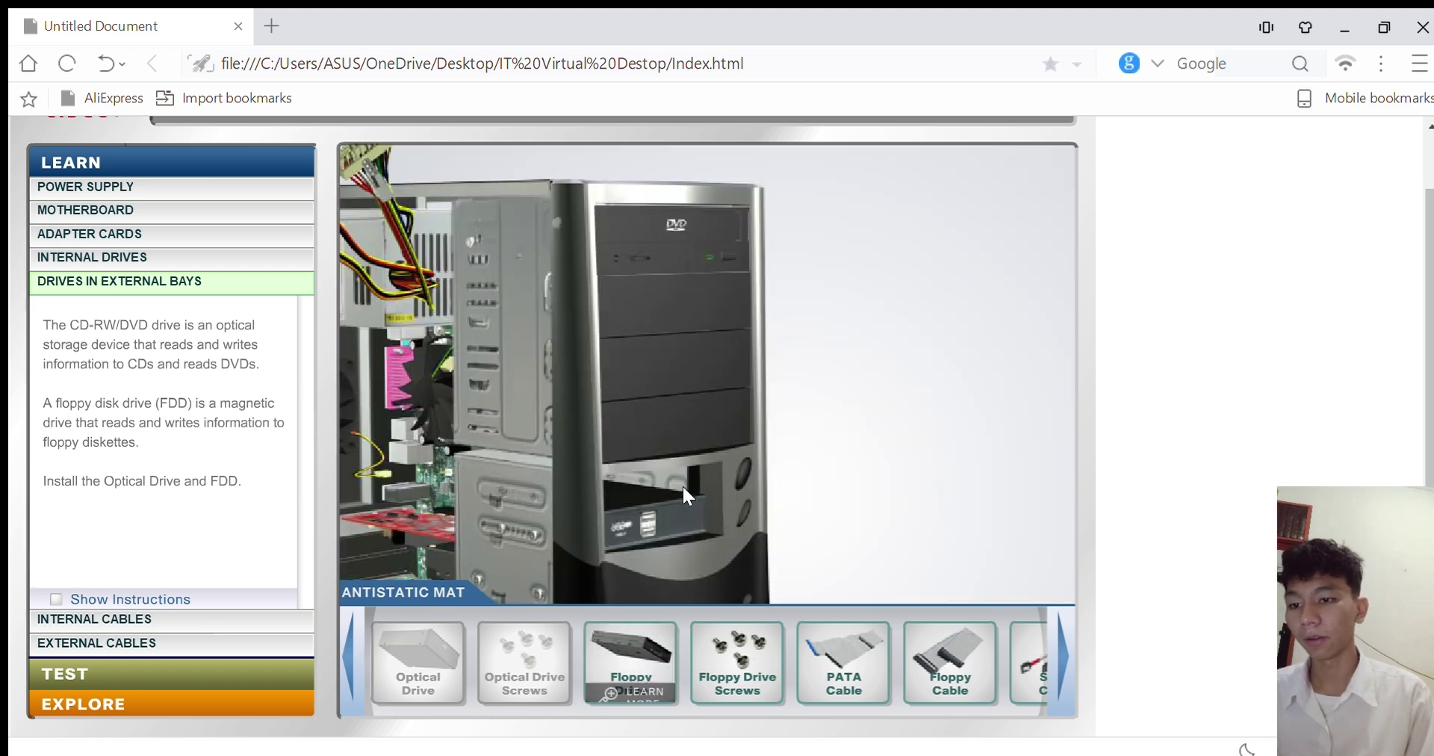
Install the floppy drive top side up in the small front bay, secure it with the floppy drive screws, and acknowledge the layer's completion
left_click_drag(668, 620, 743, 461)
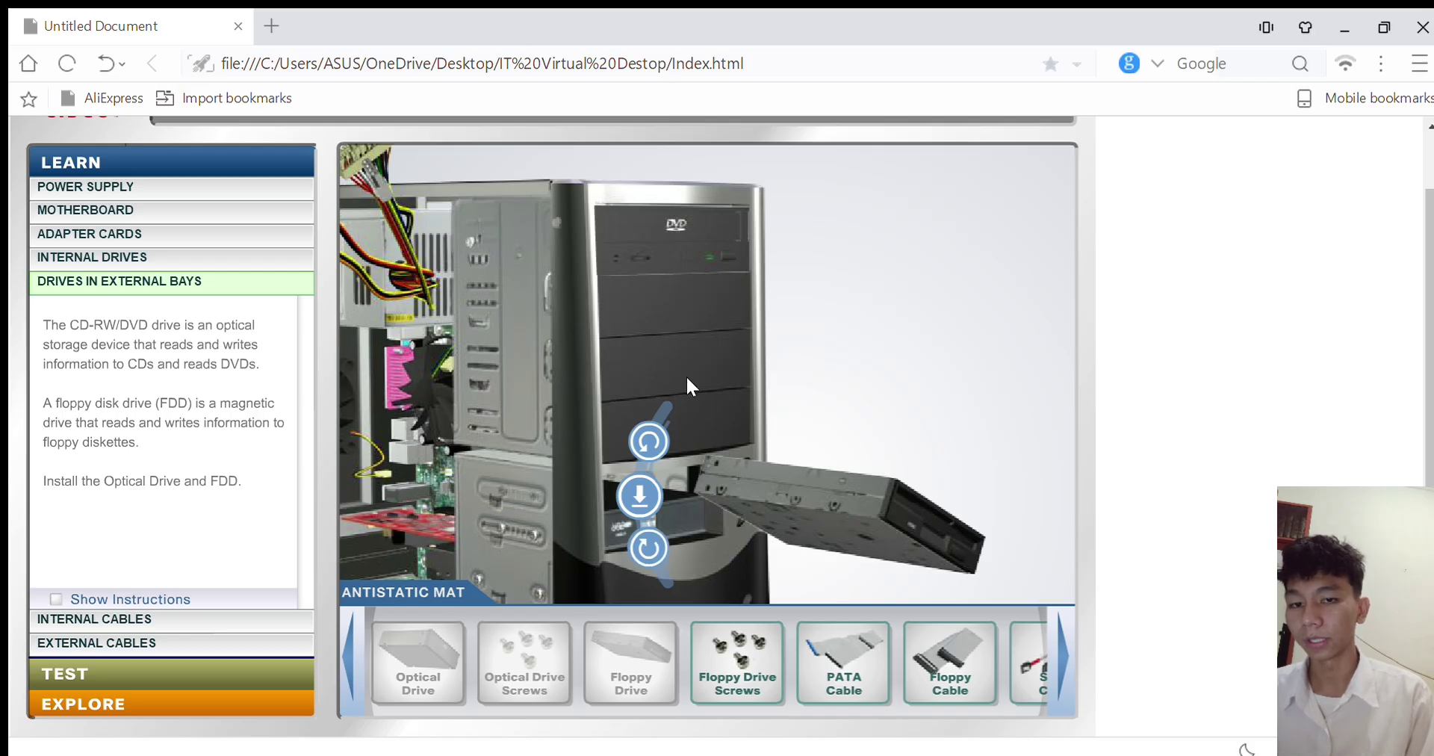
left_click(649, 547)
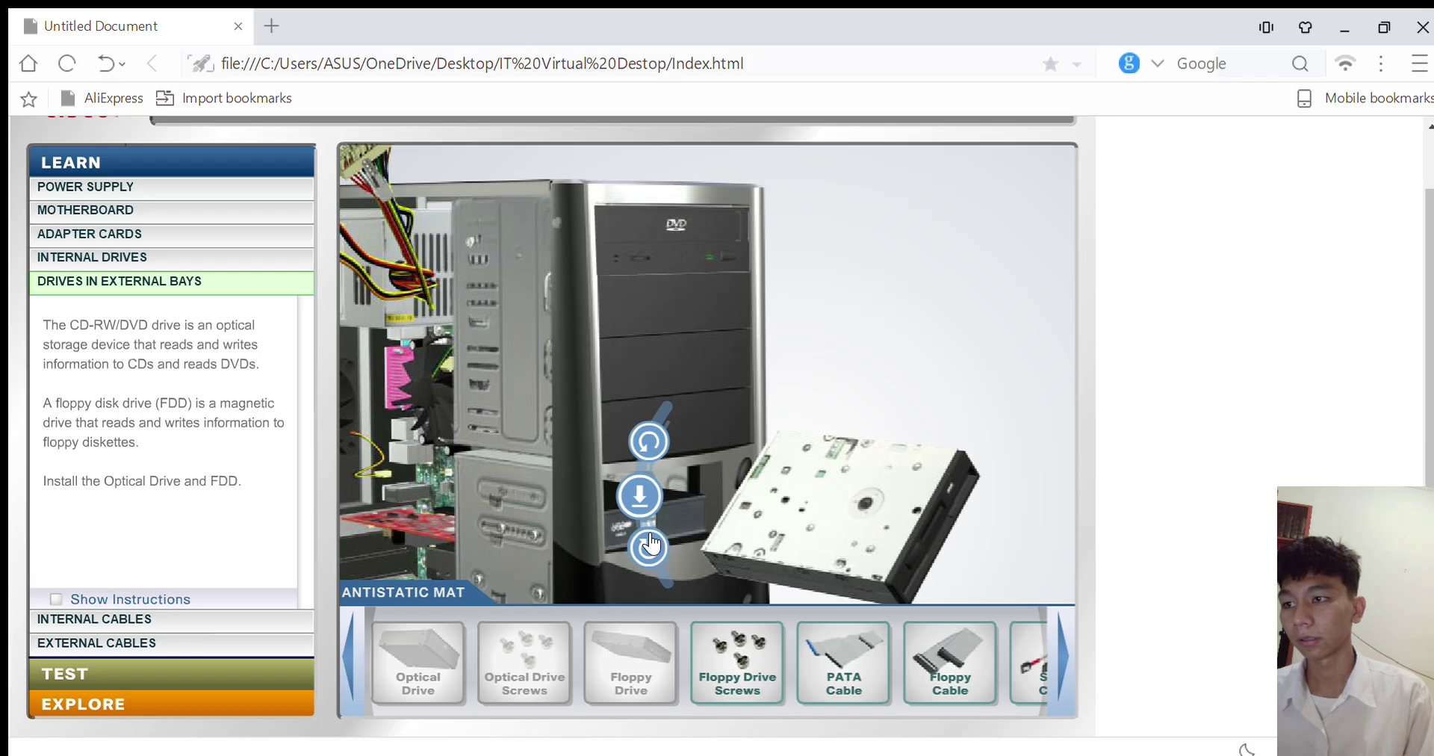
left_click(652, 544)
left_click(652, 544)
left_click(652, 544)
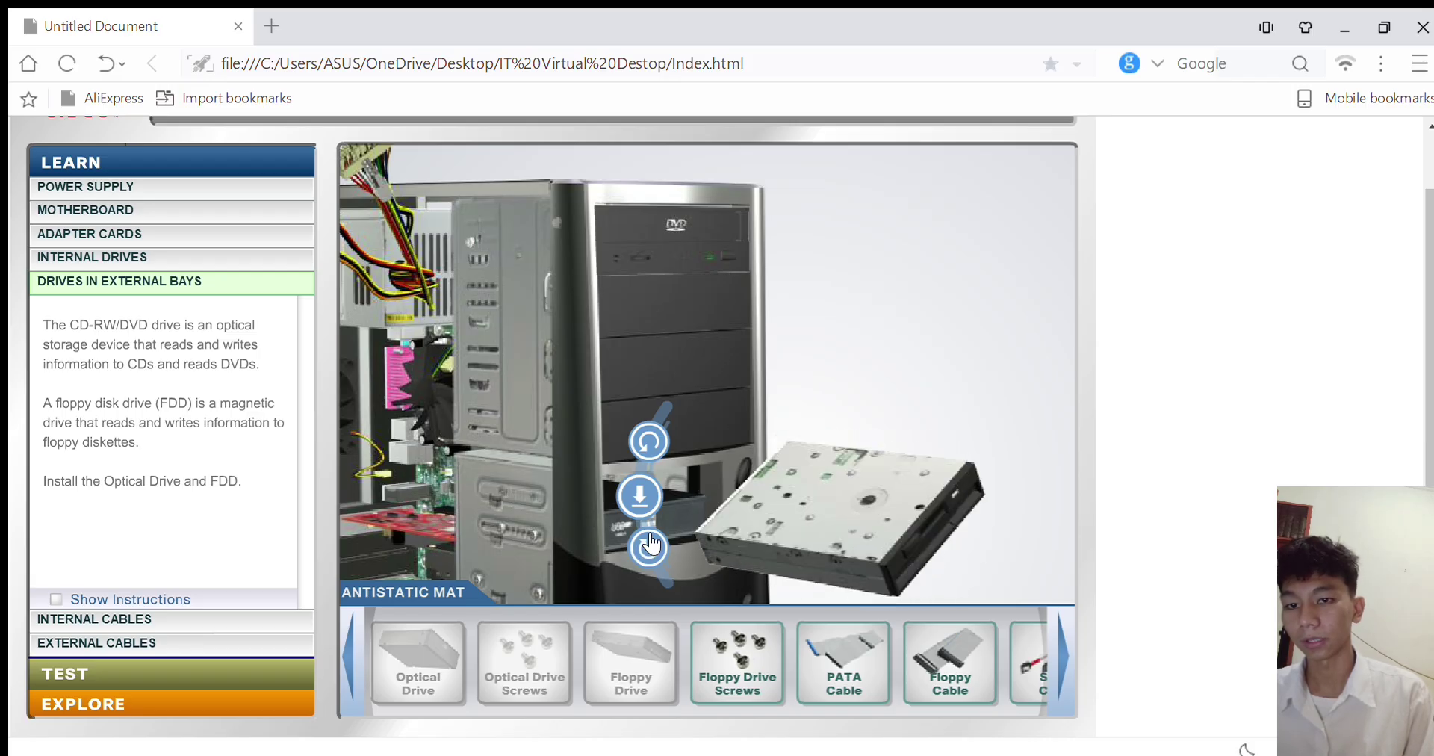
left_click(652, 543)
left_click(652, 544)
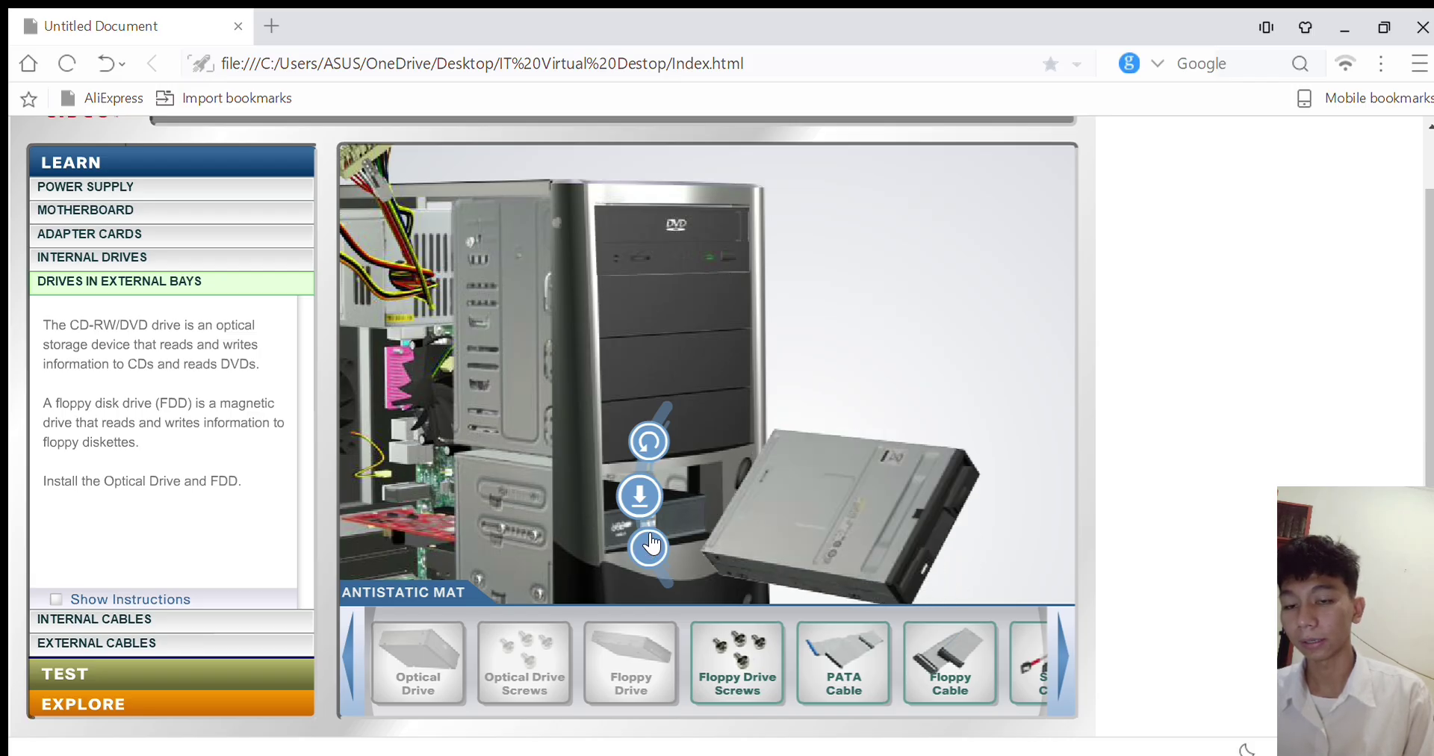
left_click(639, 499)
left_click_drag(738, 658, 491, 505)
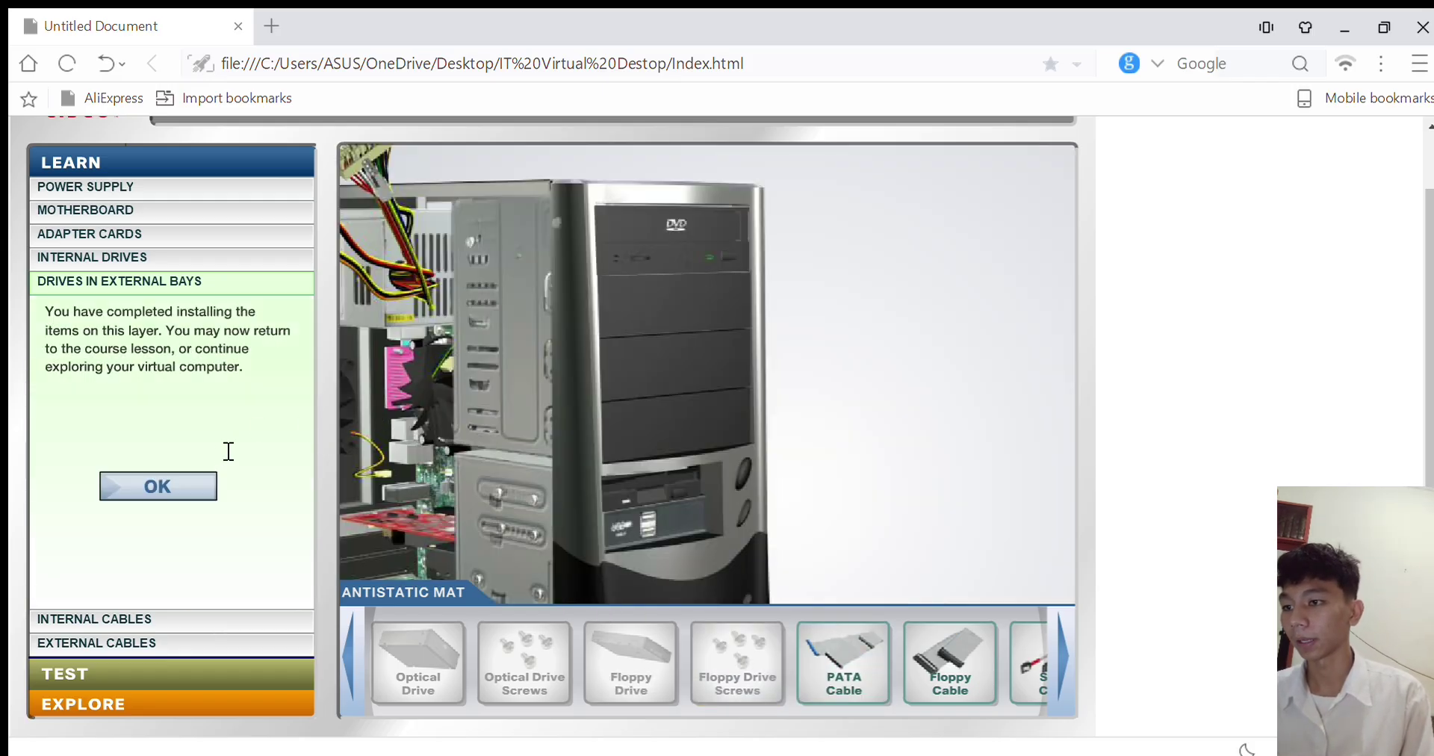
left_click(193, 486)
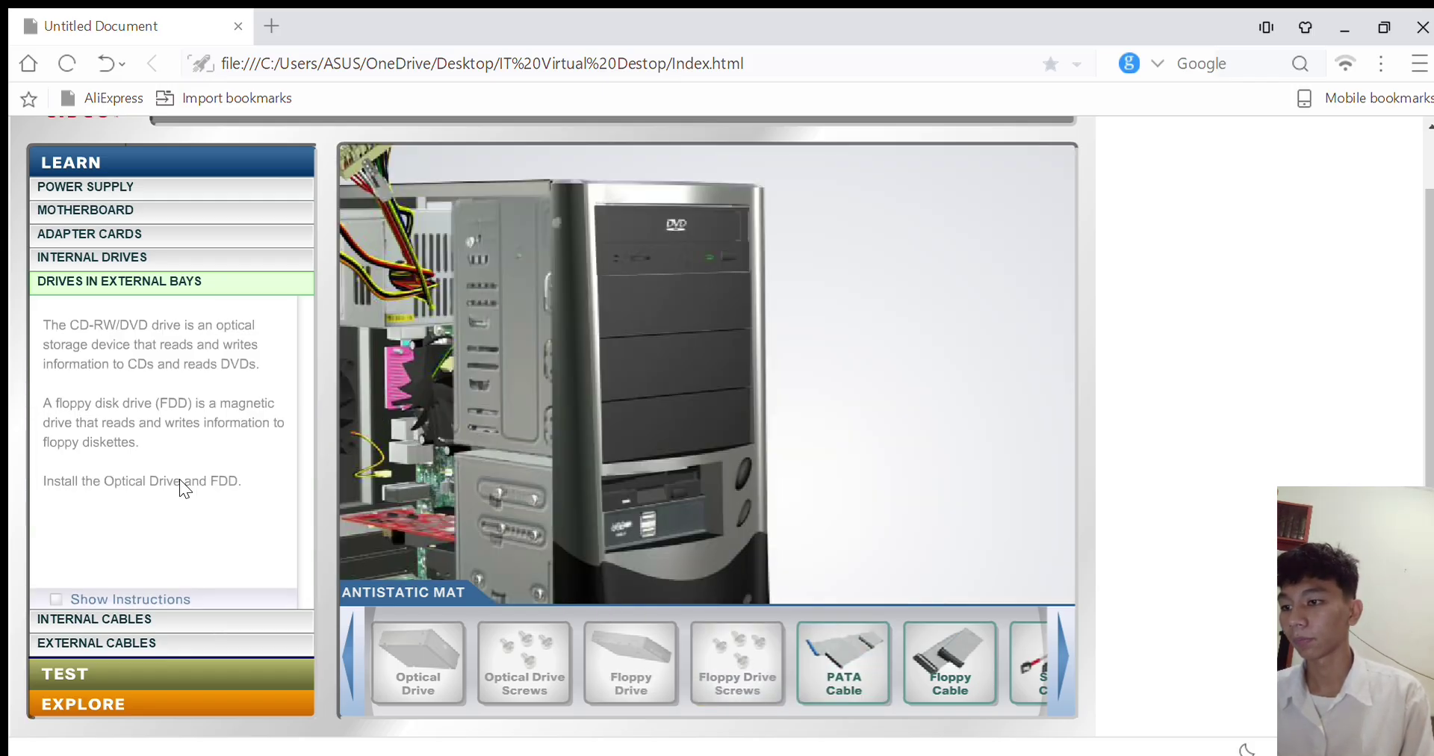
Open the Internal Cables layer and connect the PATA cable's blue connector to the motherboard PATA socket, rotated to match Pin 1
left_click(202, 620)
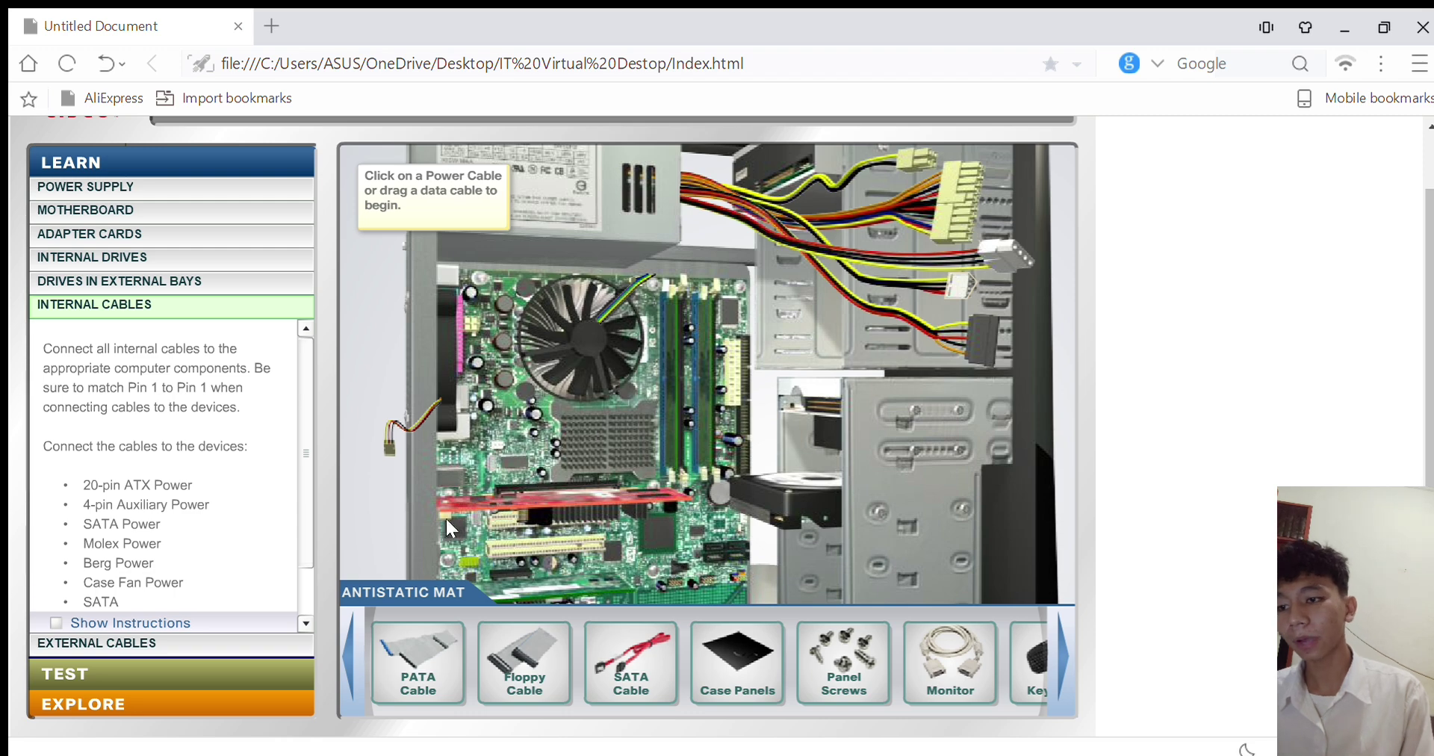
left_click_drag(418, 647, 761, 324)
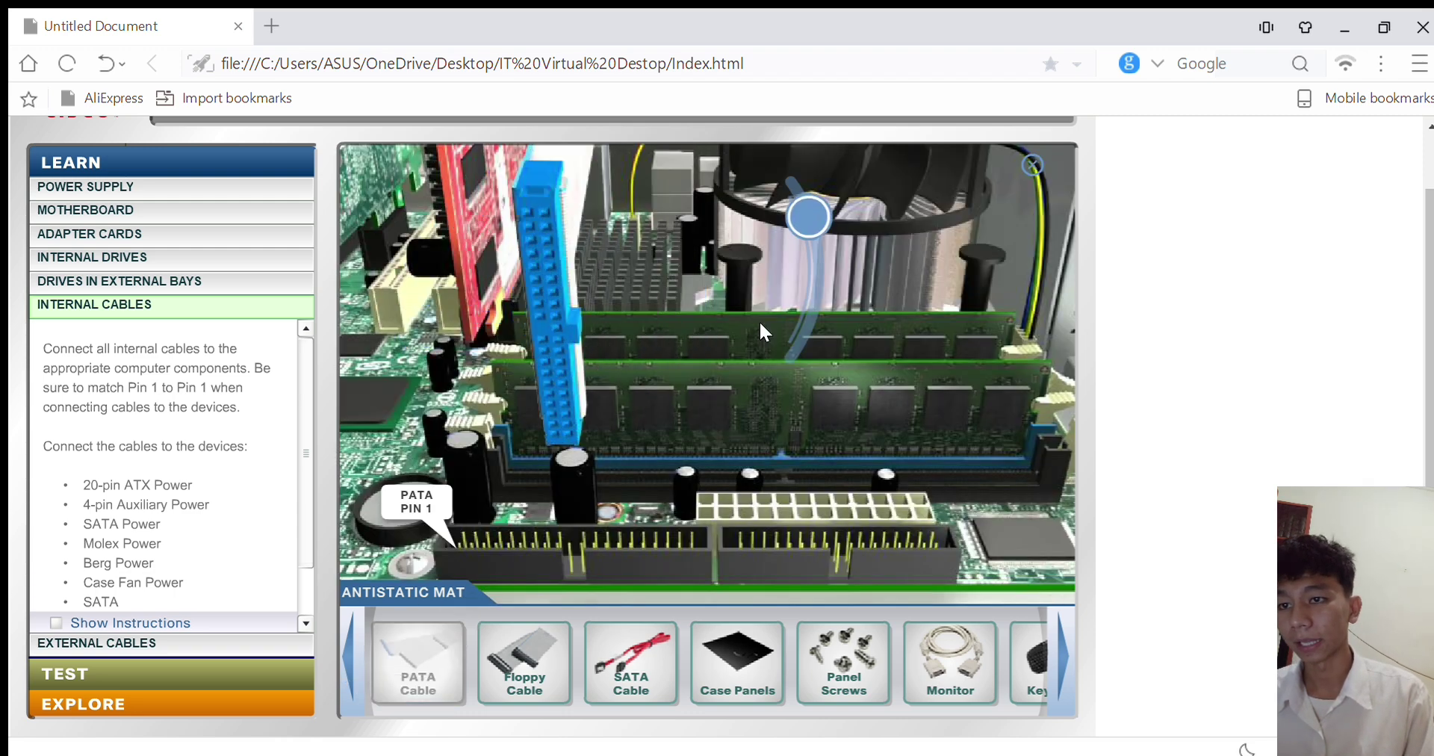
left_click(810, 323)
left_click(810, 323)
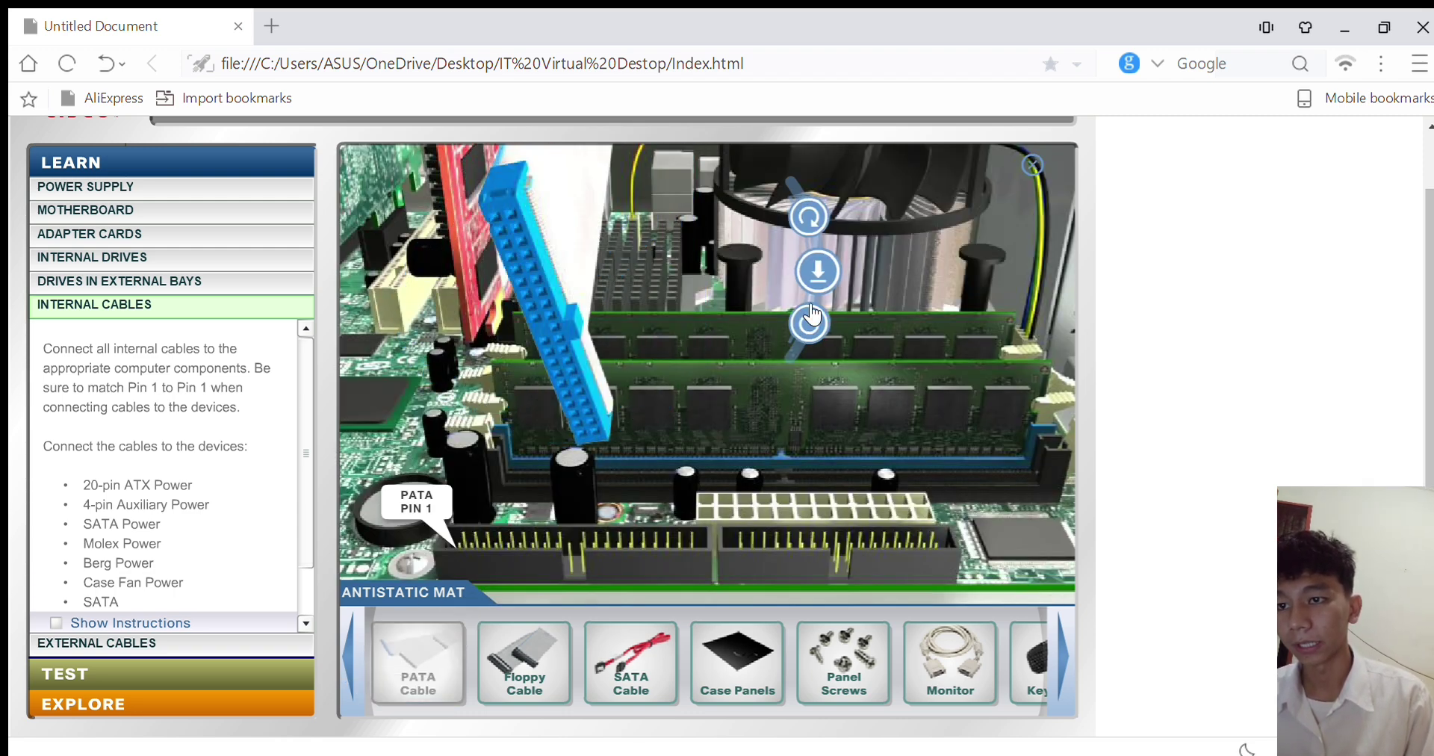
left_click(810, 322)
left_click(819, 269)
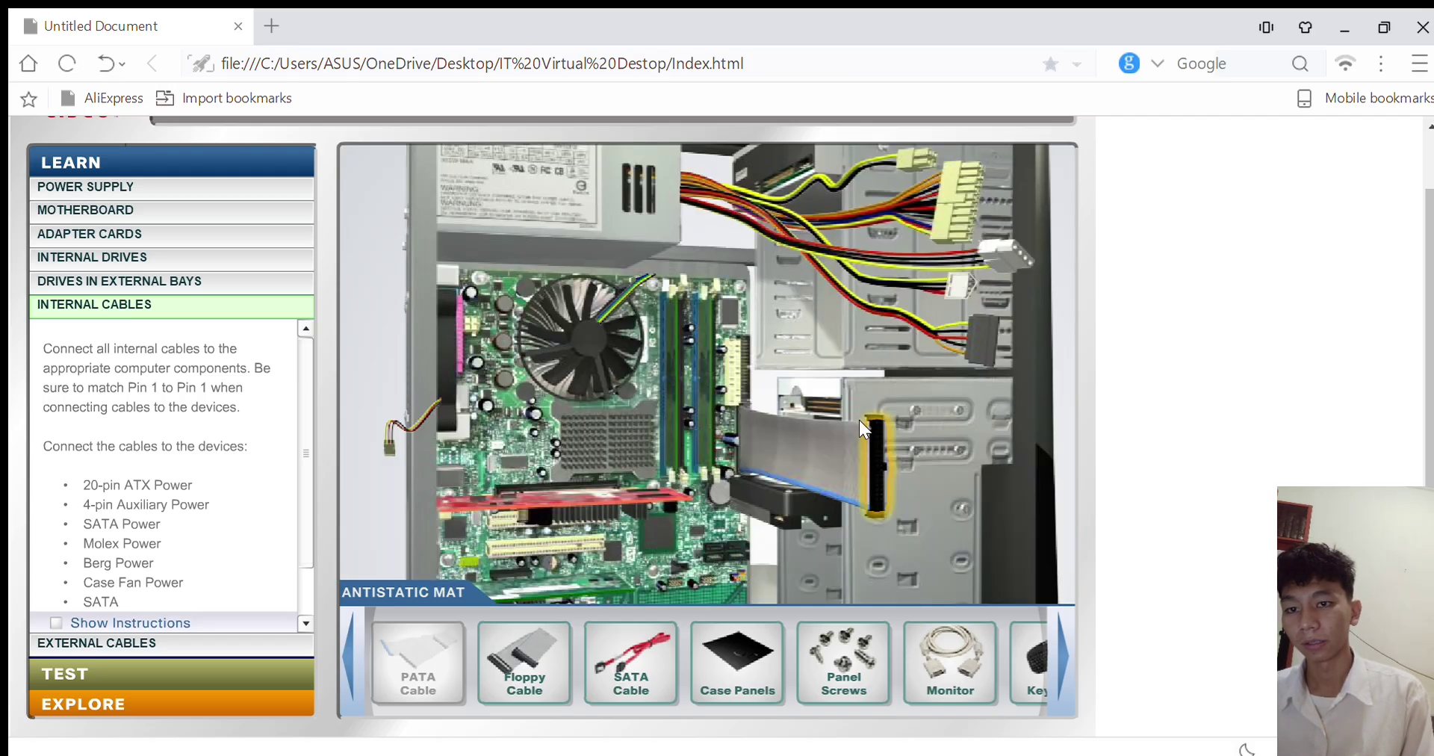
Connect the other end of the PATA cable to the optical drive's data socket, rotating the black connector to line up with it
left_click(868, 432)
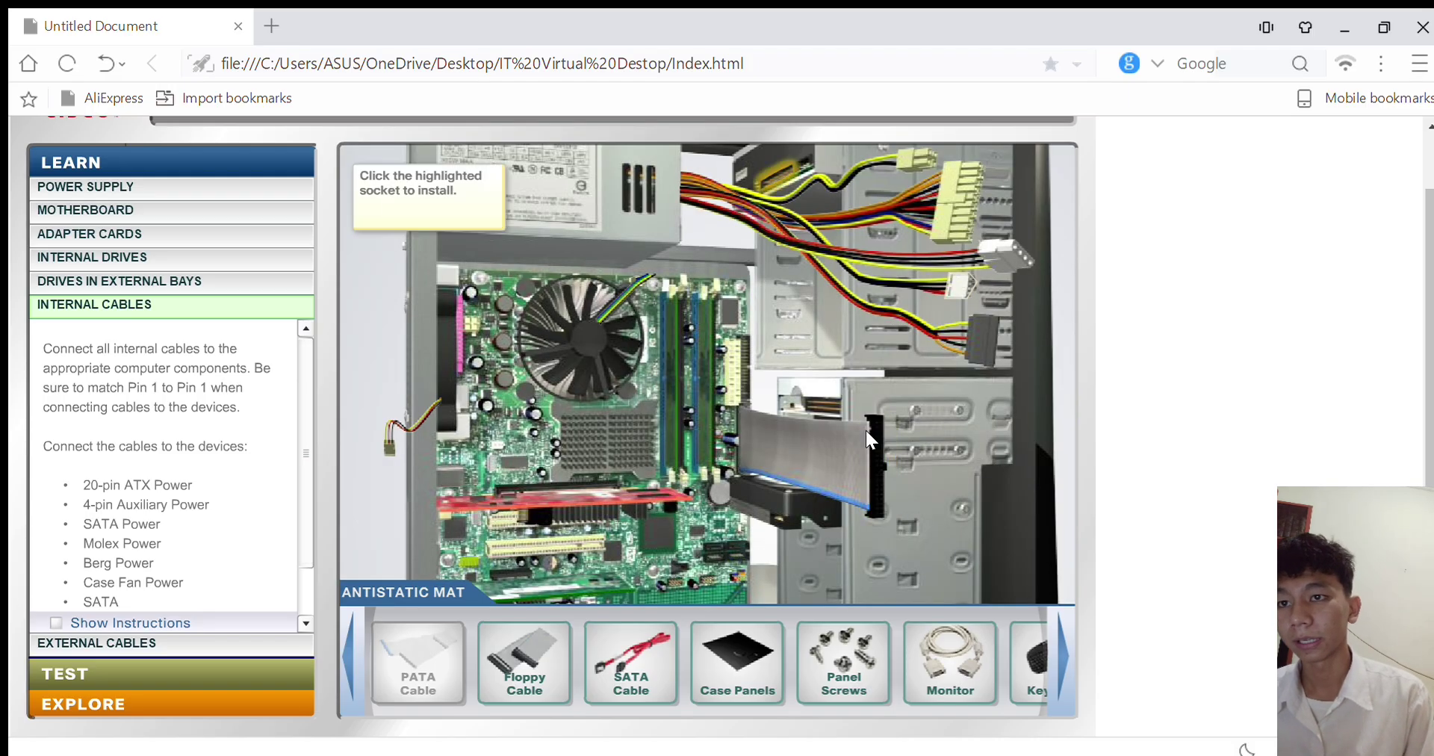
left_click(774, 182)
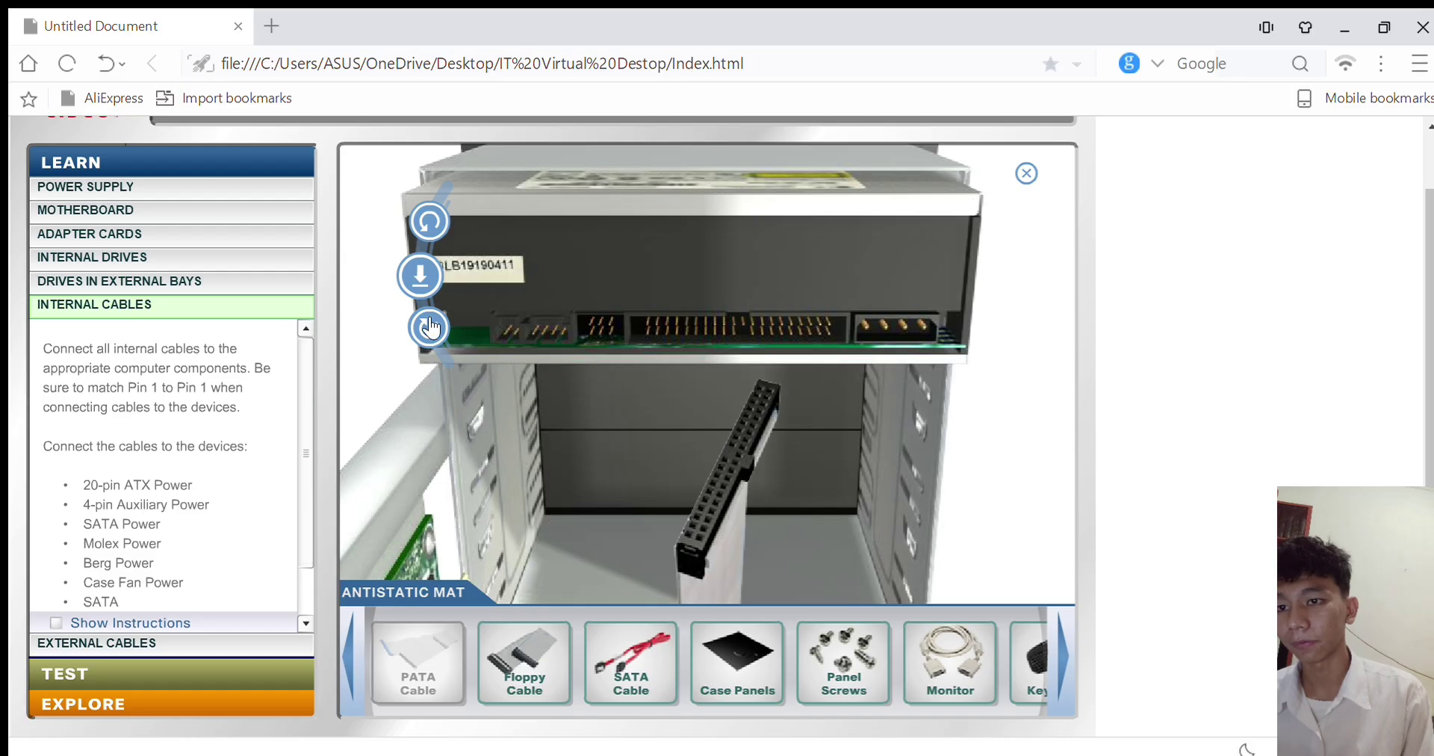
left_click(431, 326)
left_click(431, 327)
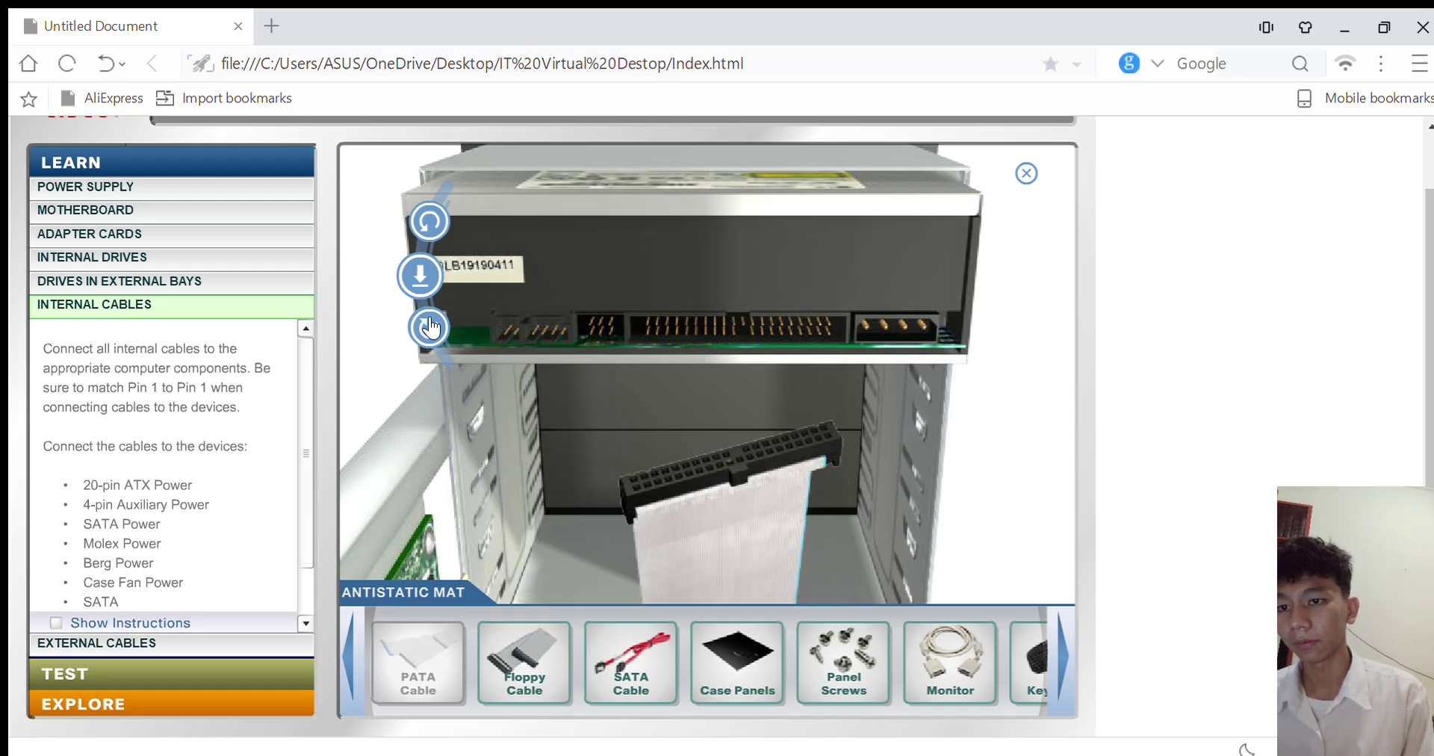
left_click(430, 326)
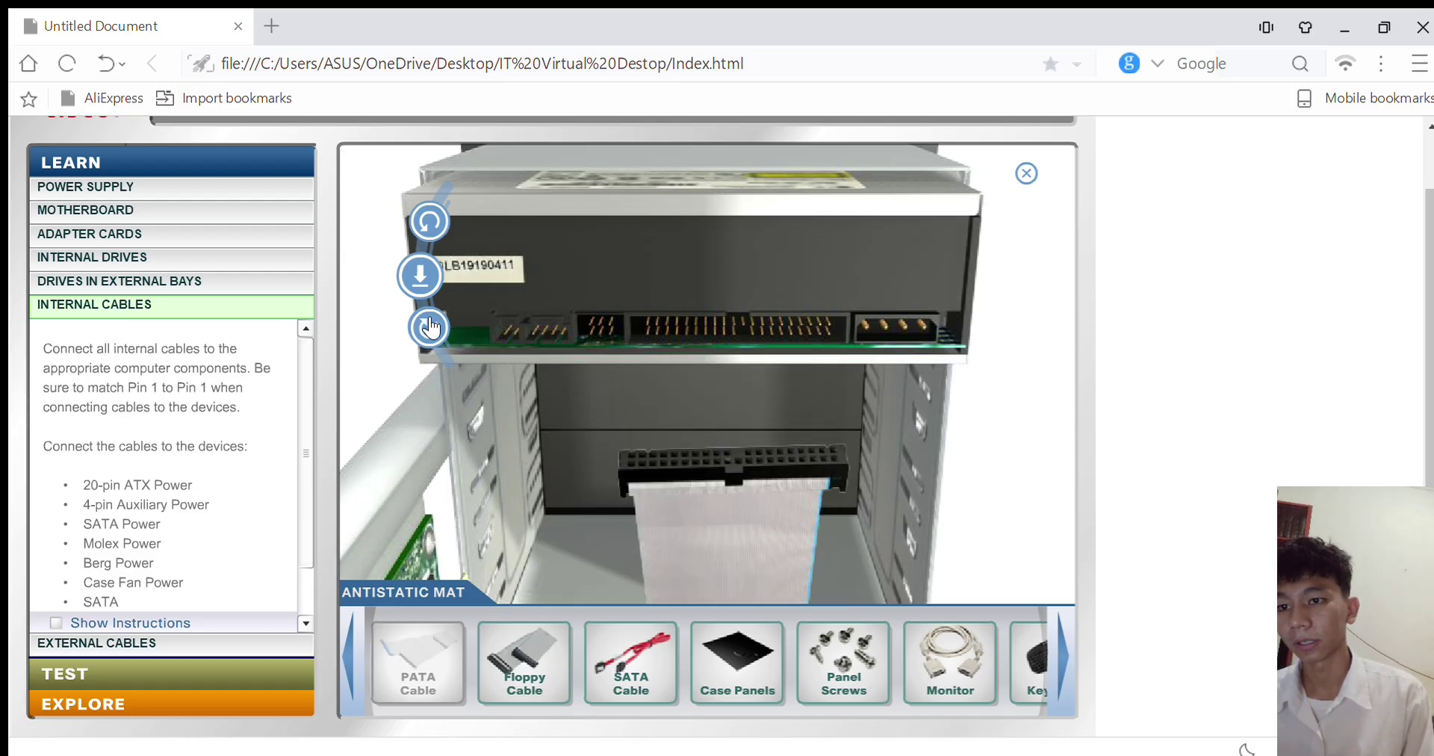
left_click(415, 271)
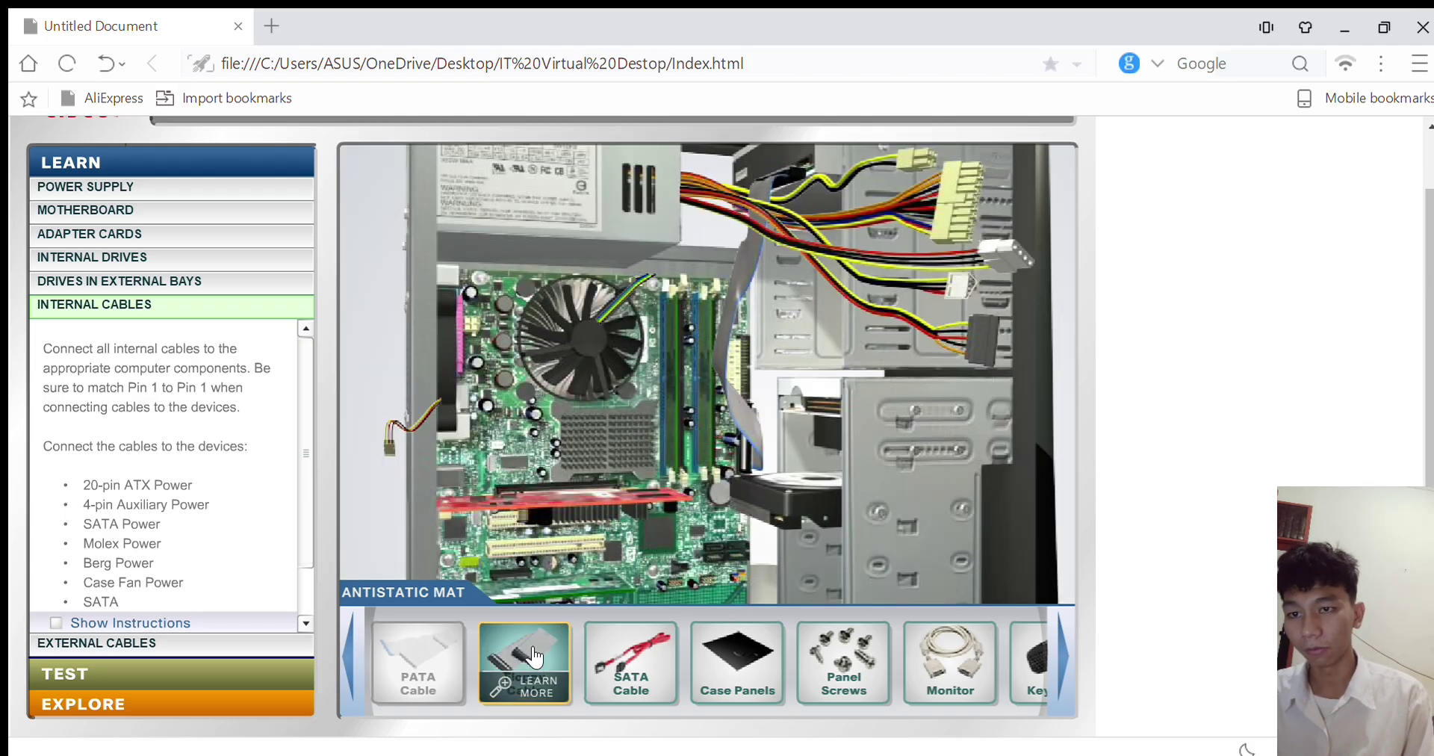
Connect the floppy cable to the motherboard's floppy socket, rotating the connector until its striped edge matches Pin 1
left_click_drag(532, 653, 742, 450)
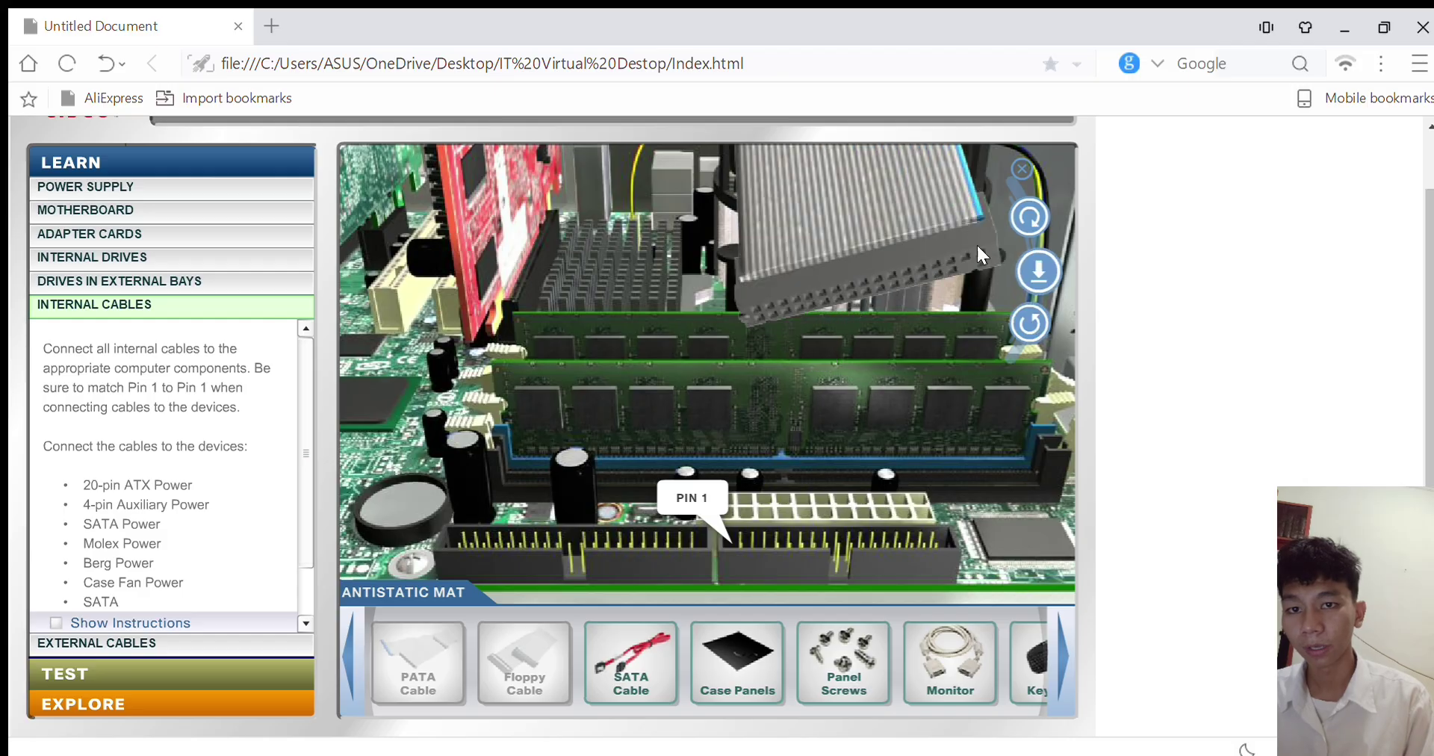
left_click(1027, 322)
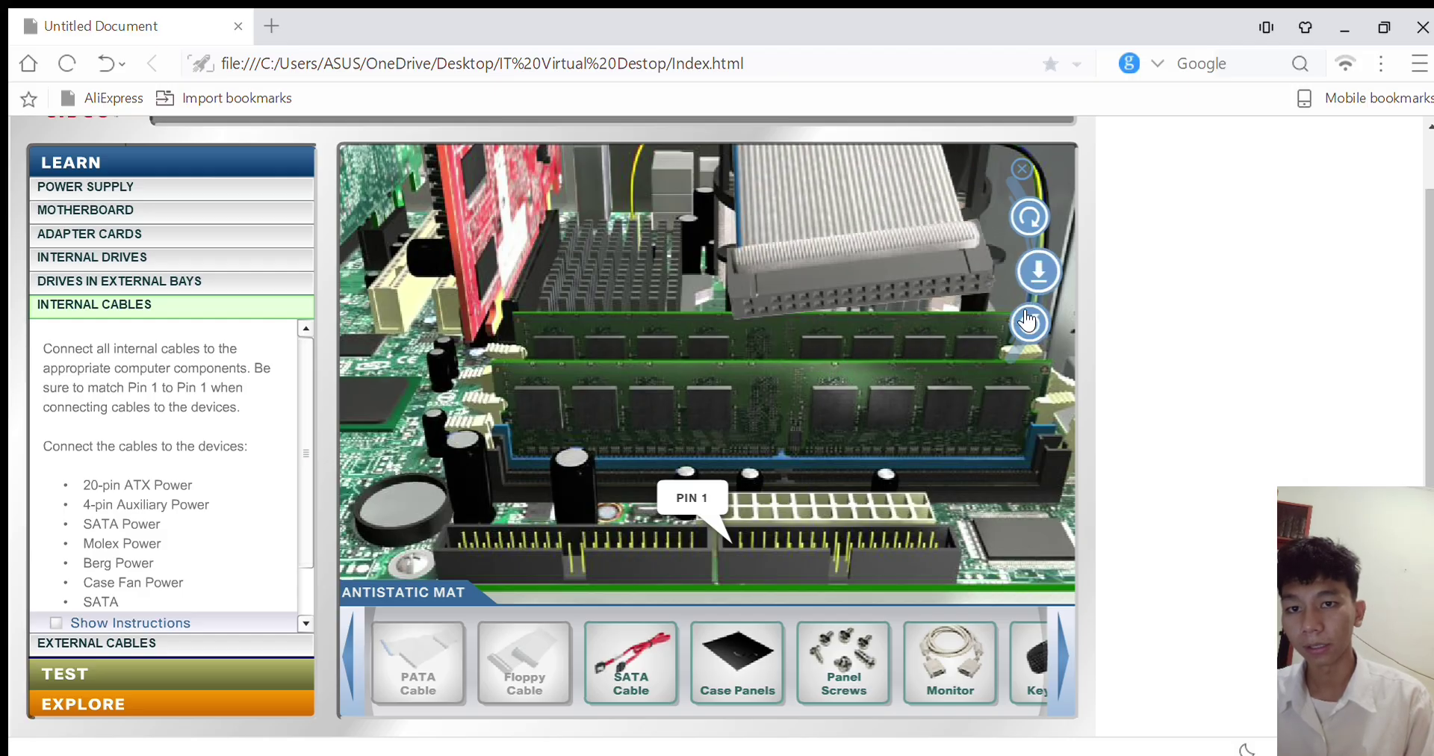
left_click(1039, 265)
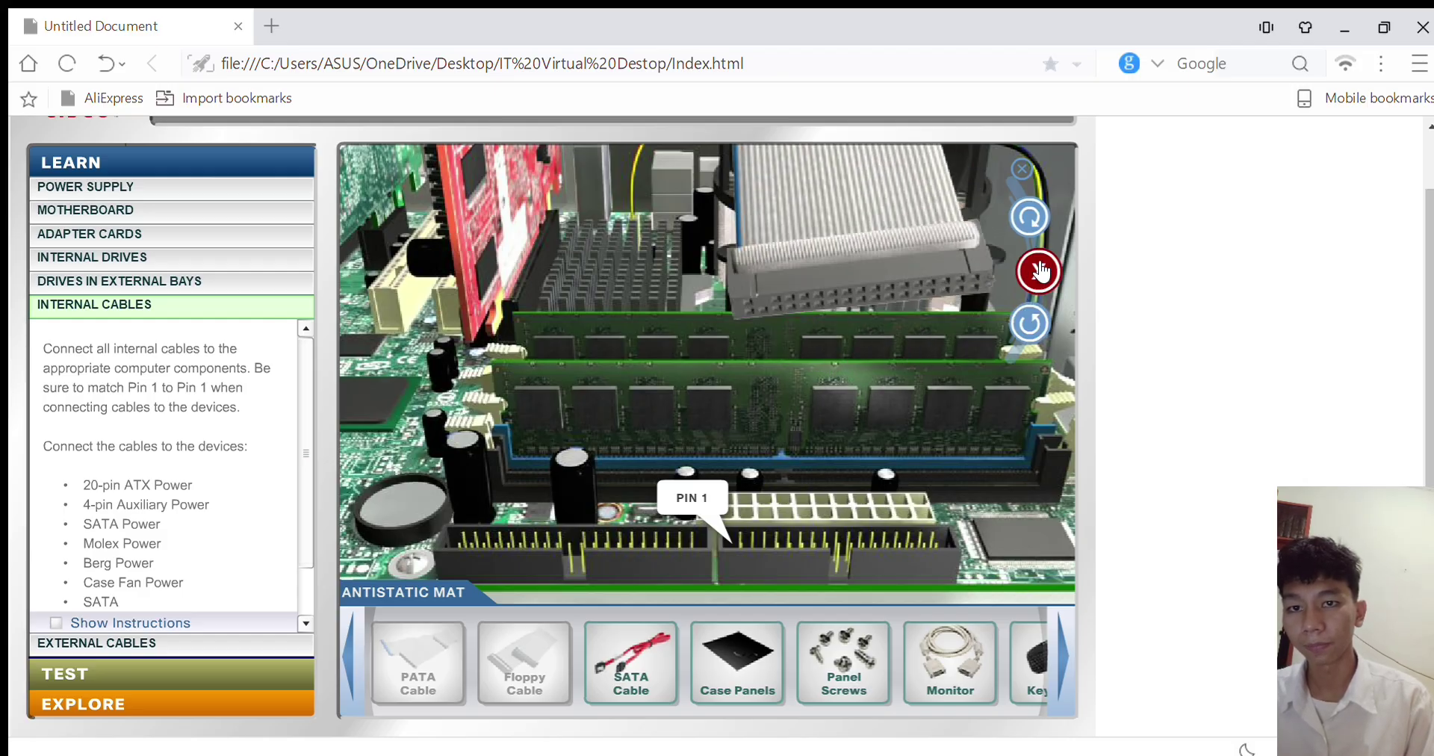
left_click(1030, 215)
left_click(1030, 215)
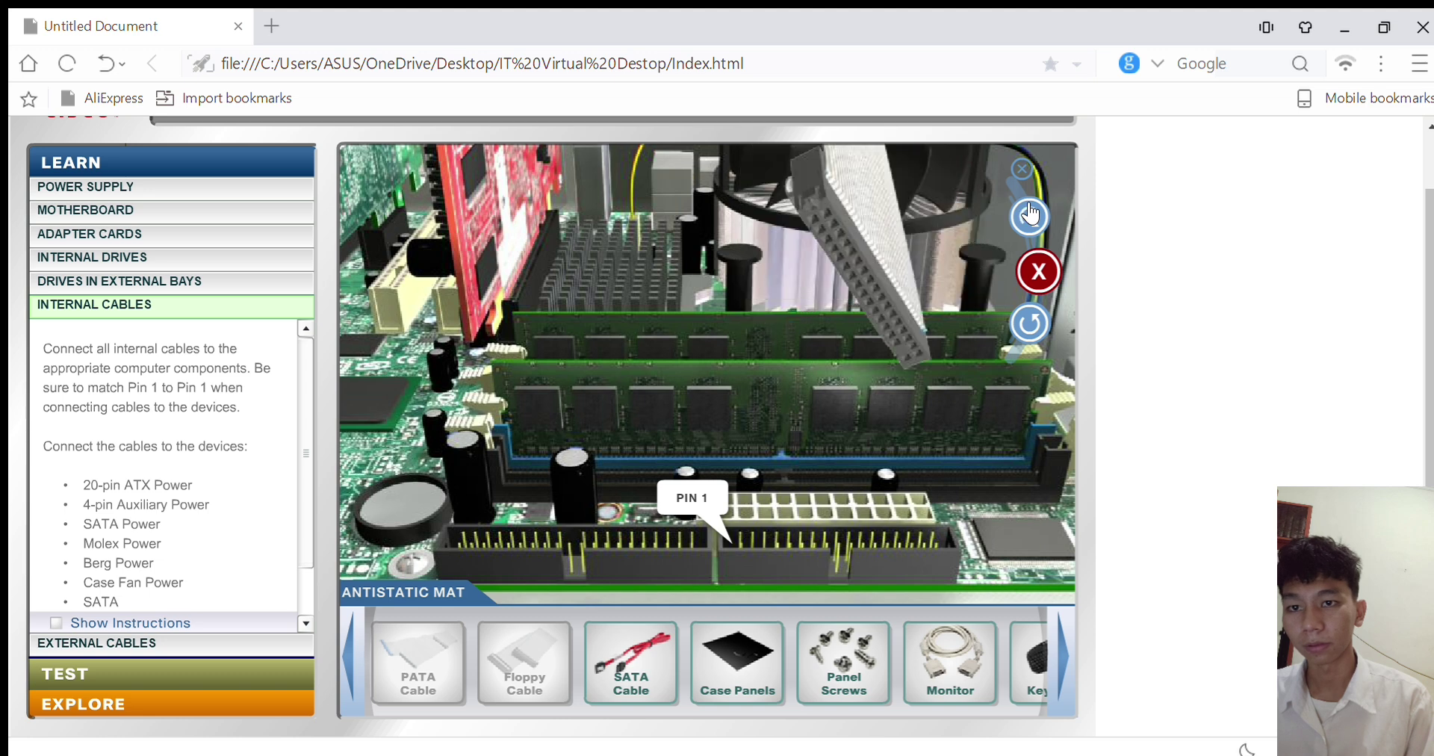
left_click(1030, 215)
left_click(1030, 215)
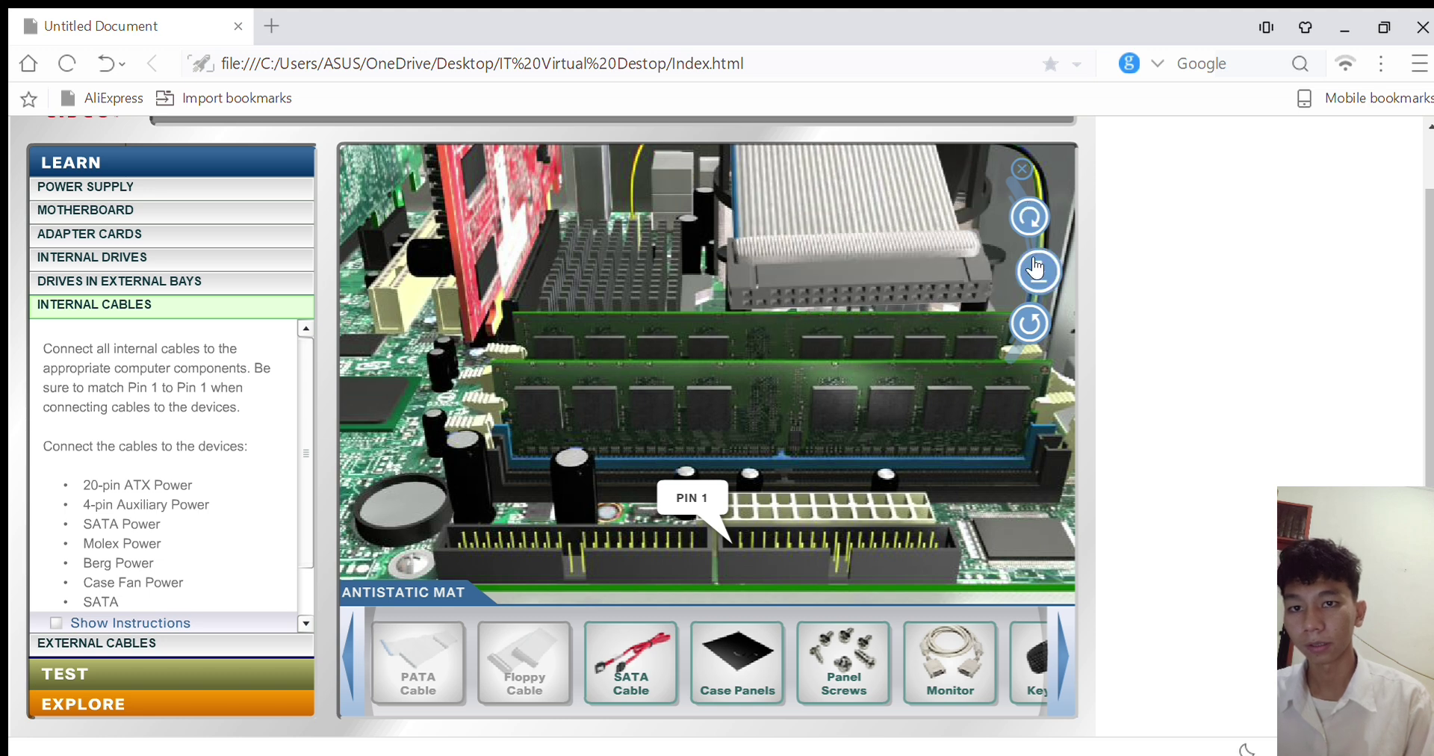
left_click(1029, 218)
left_click(1029, 219)
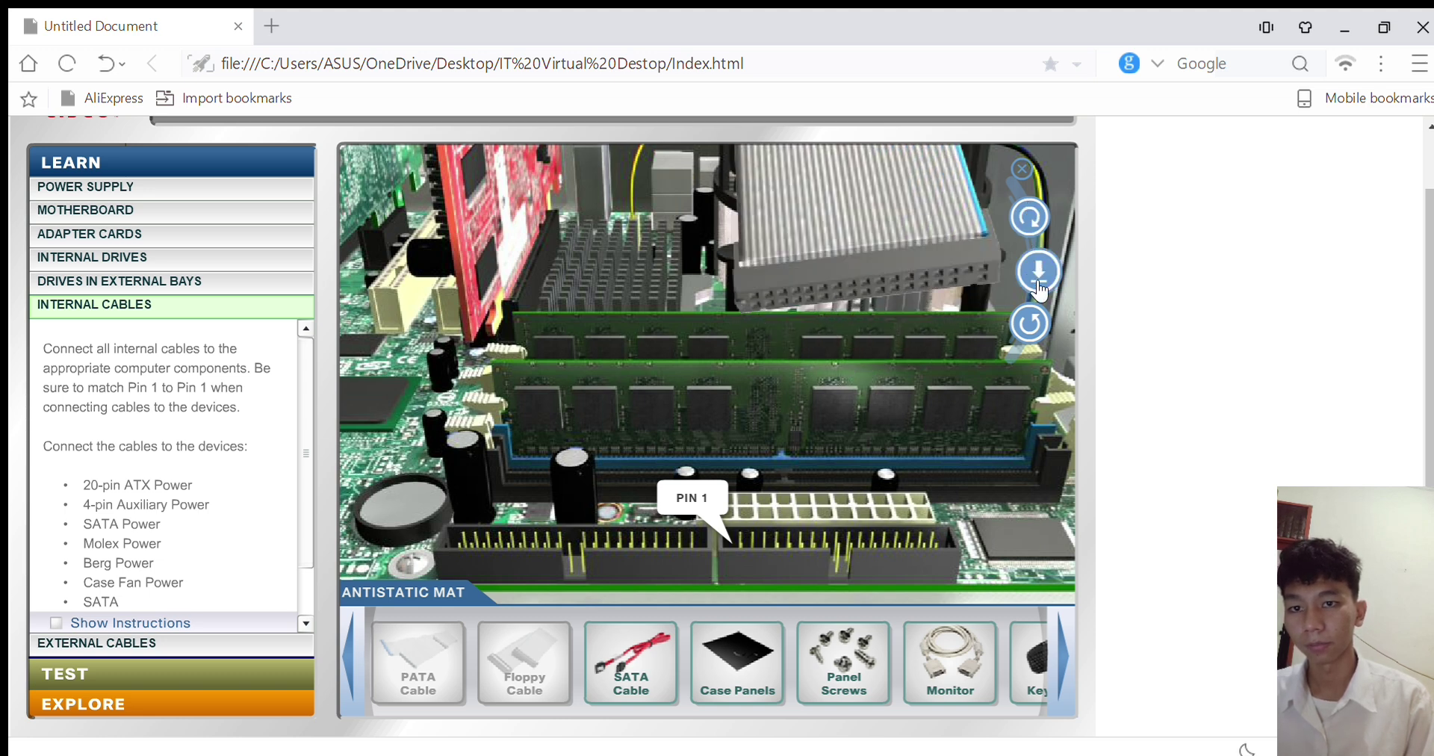
left_click(1037, 282)
left_click(1028, 224)
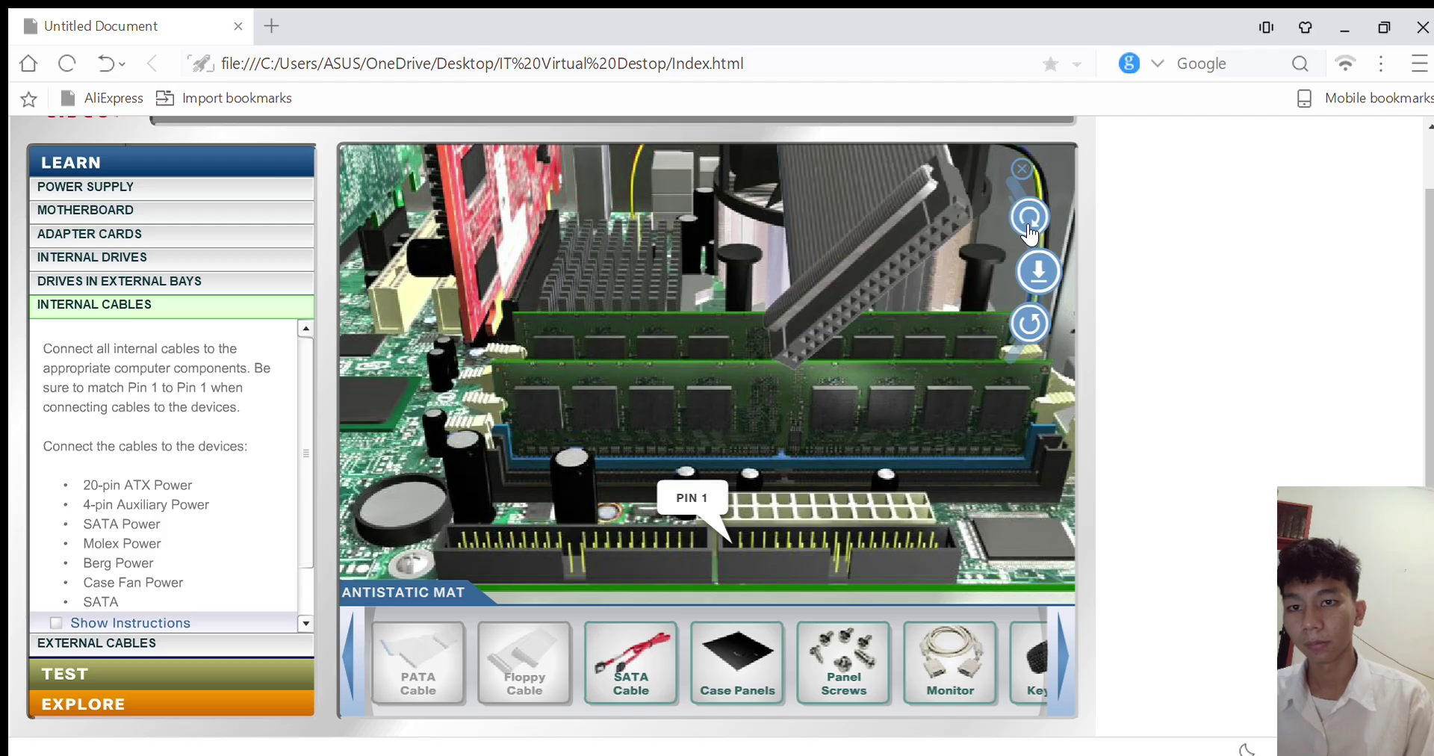
left_click(1040, 274)
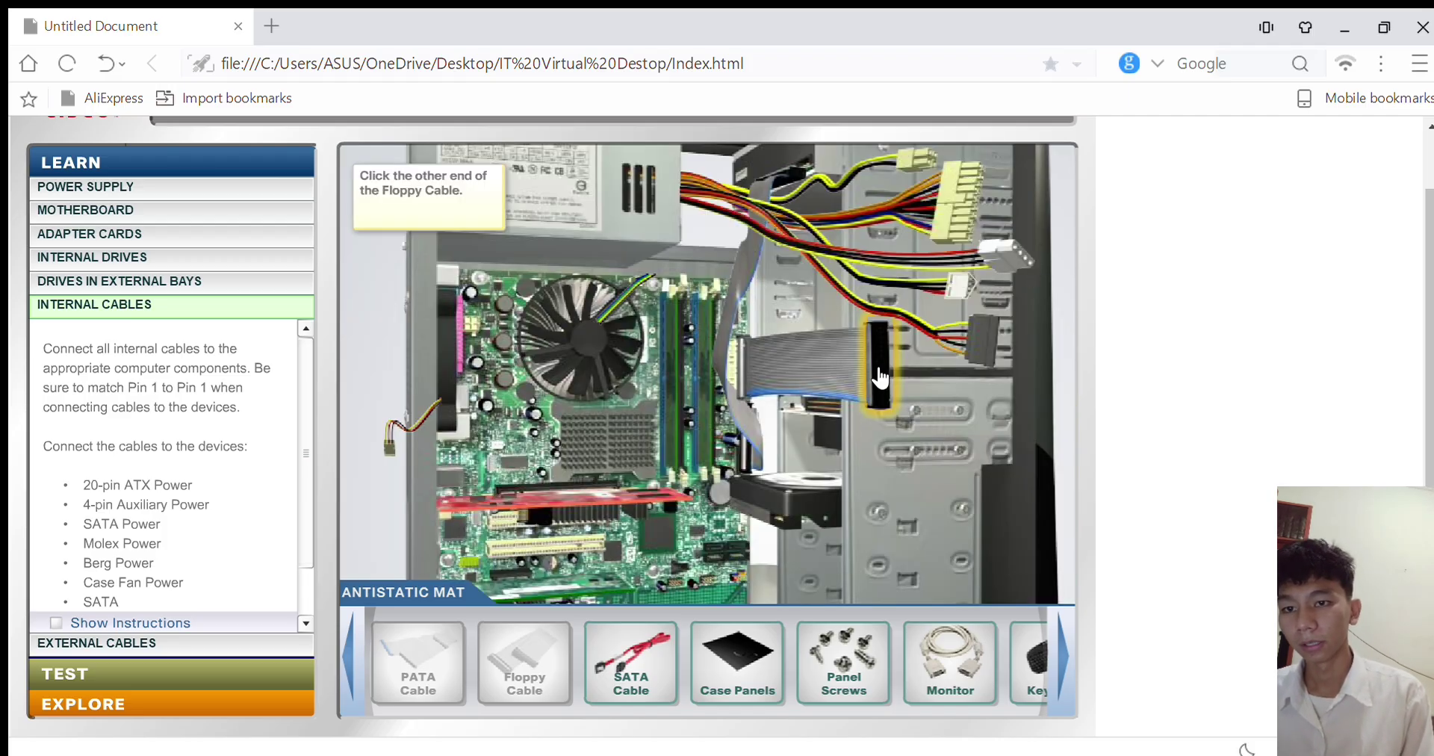
Connect the floppy cable's other end to the floppy drive's data socket, rotating the connector until it lines up with the pins
left_click(884, 372)
left_click(823, 397)
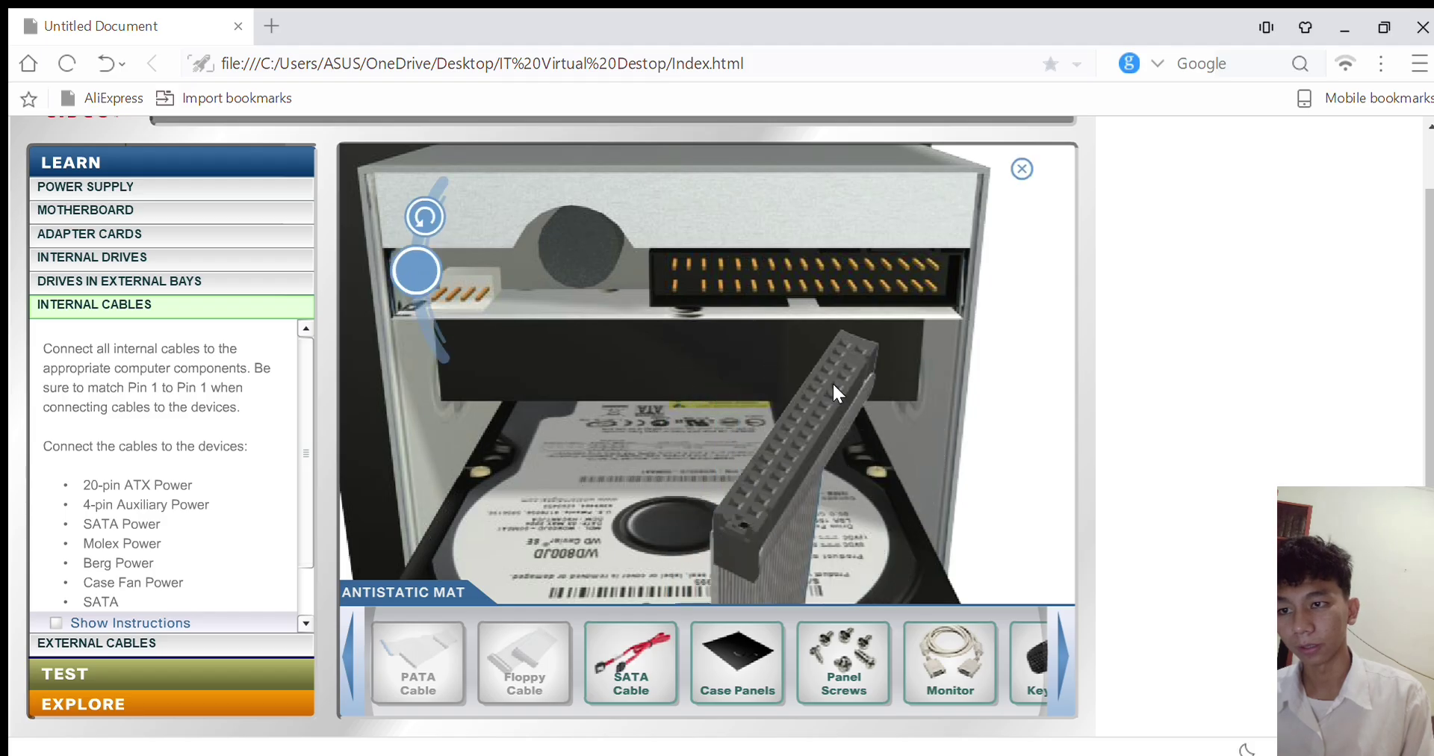
left_click(418, 277)
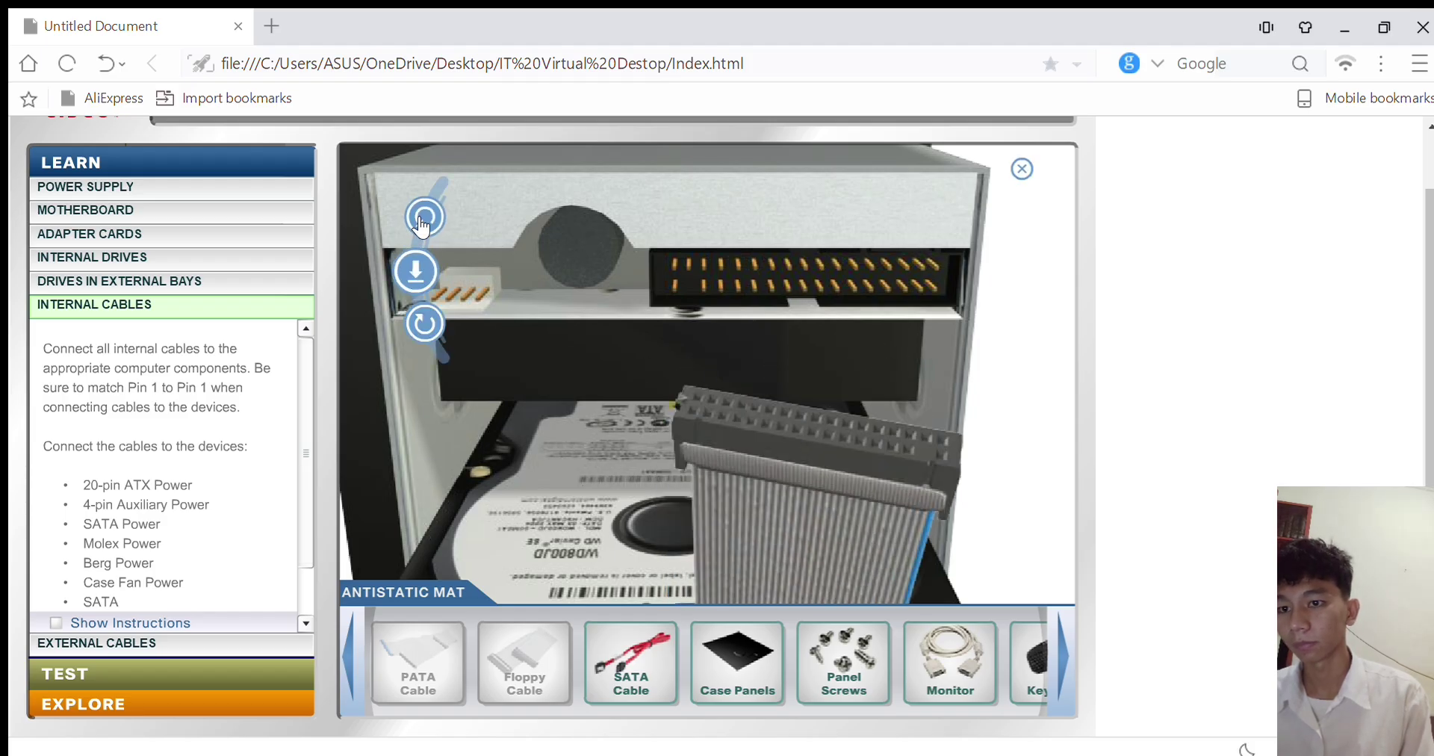
left_click(423, 220)
left_click(423, 219)
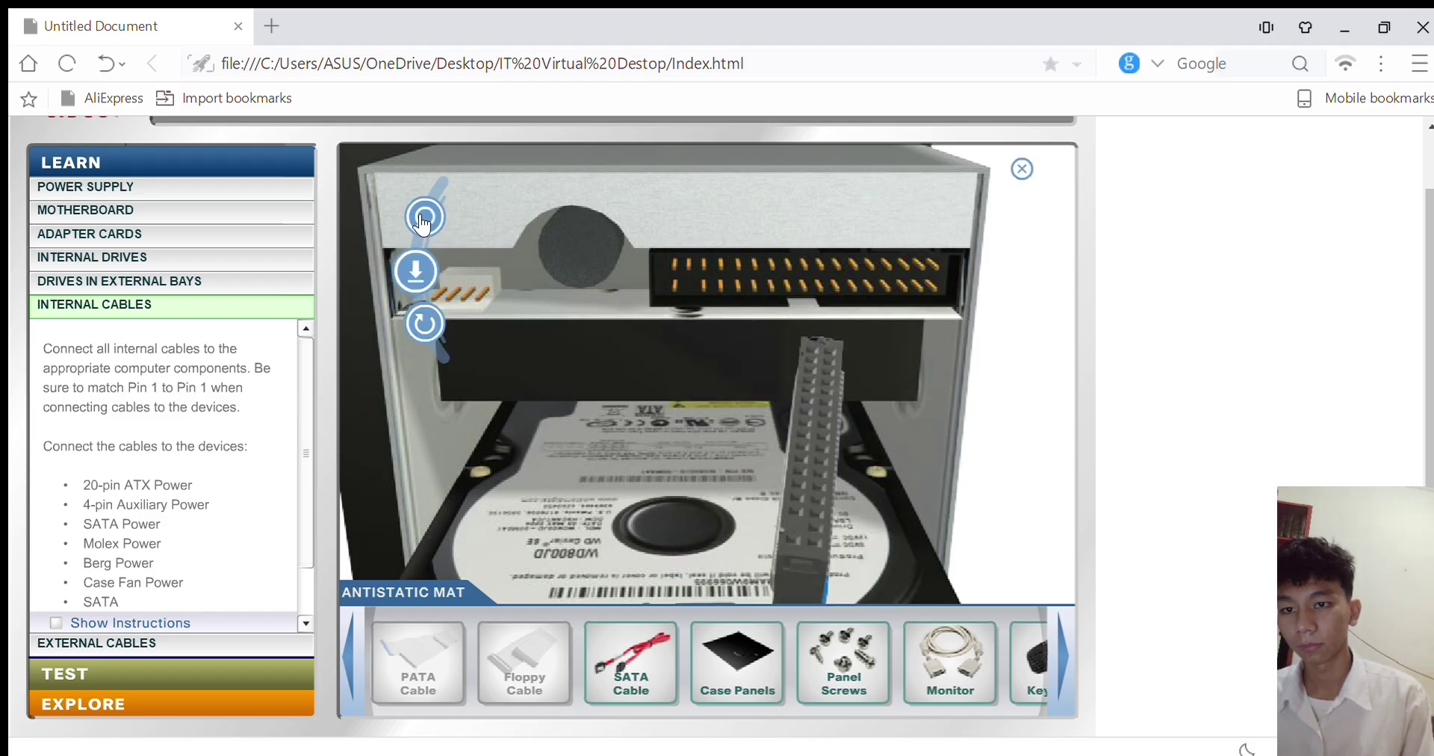
left_click(437, 330)
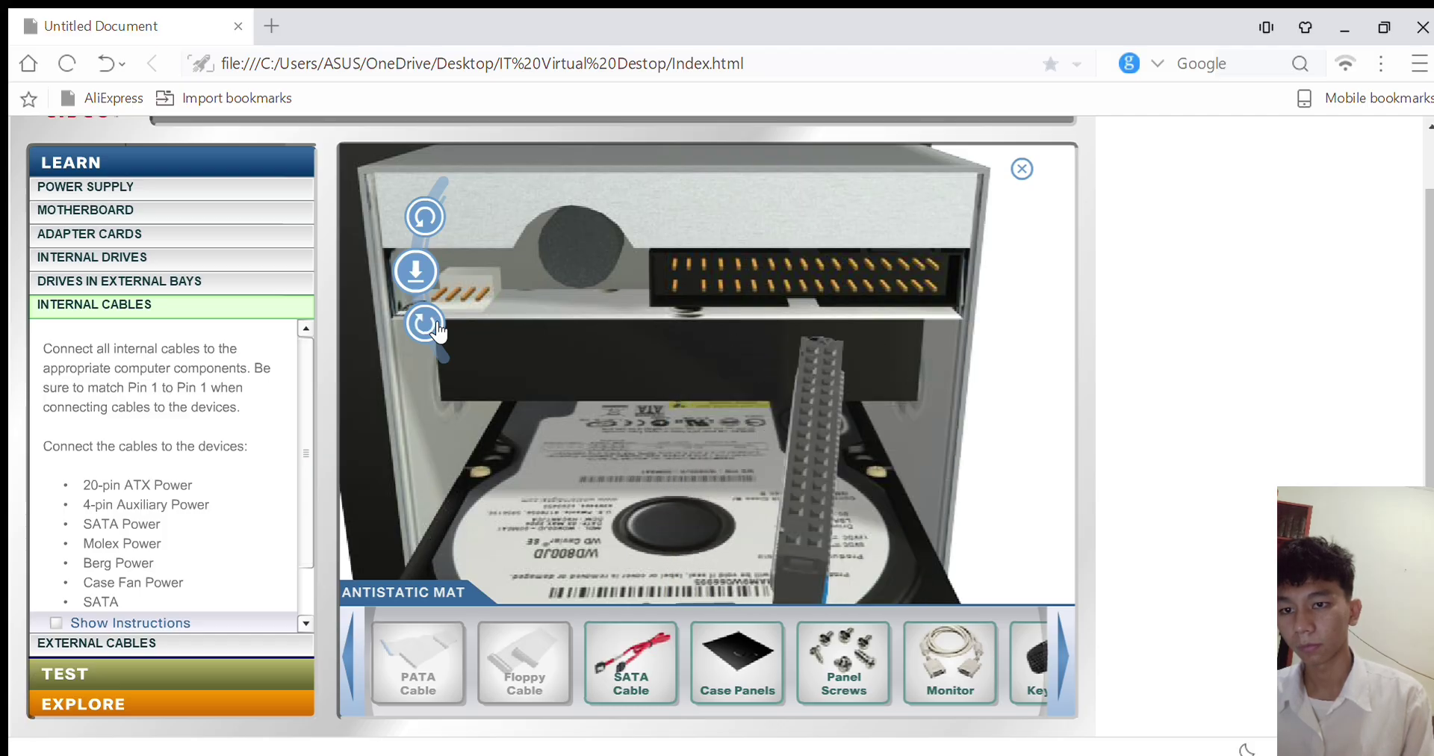
left_click(411, 274)
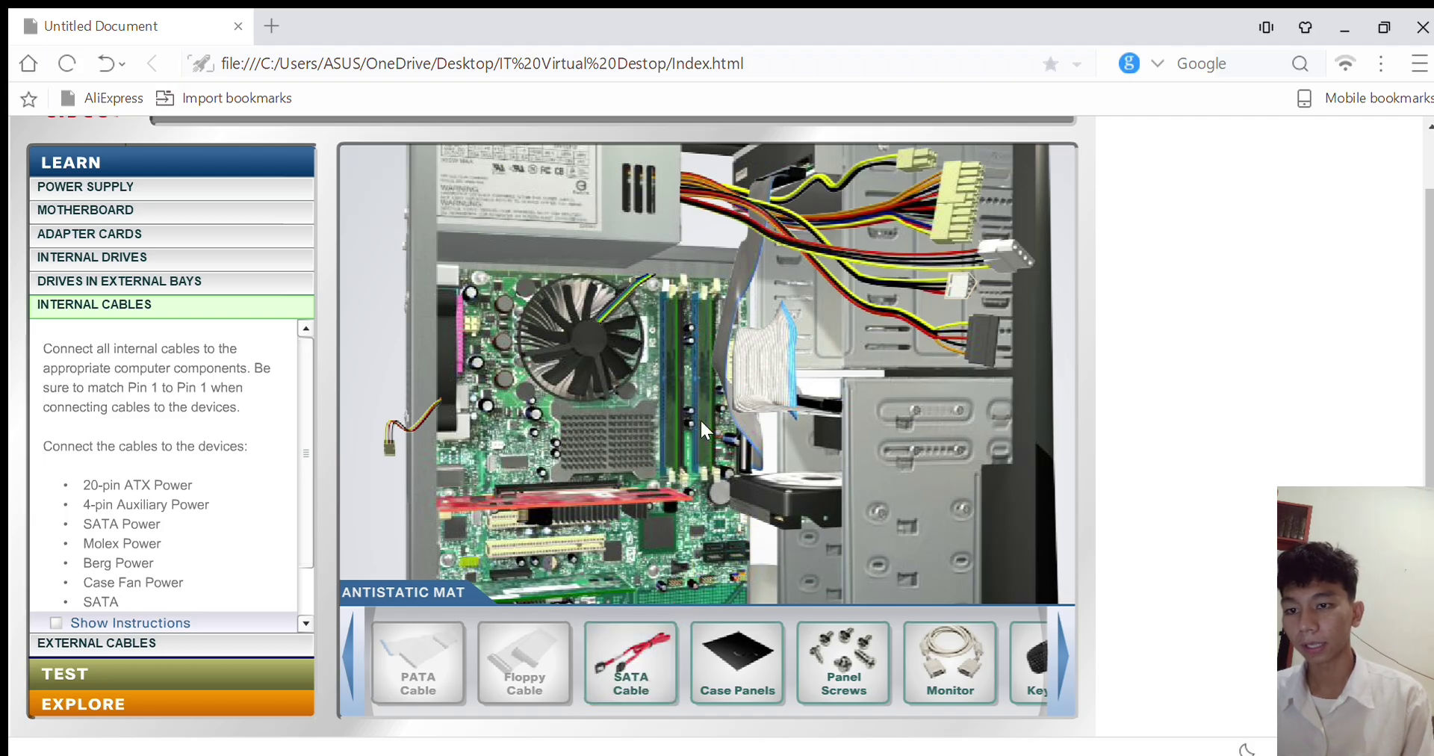
Run the SATA cable from the highlighted motherboard SATA socket to the hard drive and attach the SATA power connector to the same drive
left_click_drag(632, 658, 738, 495)
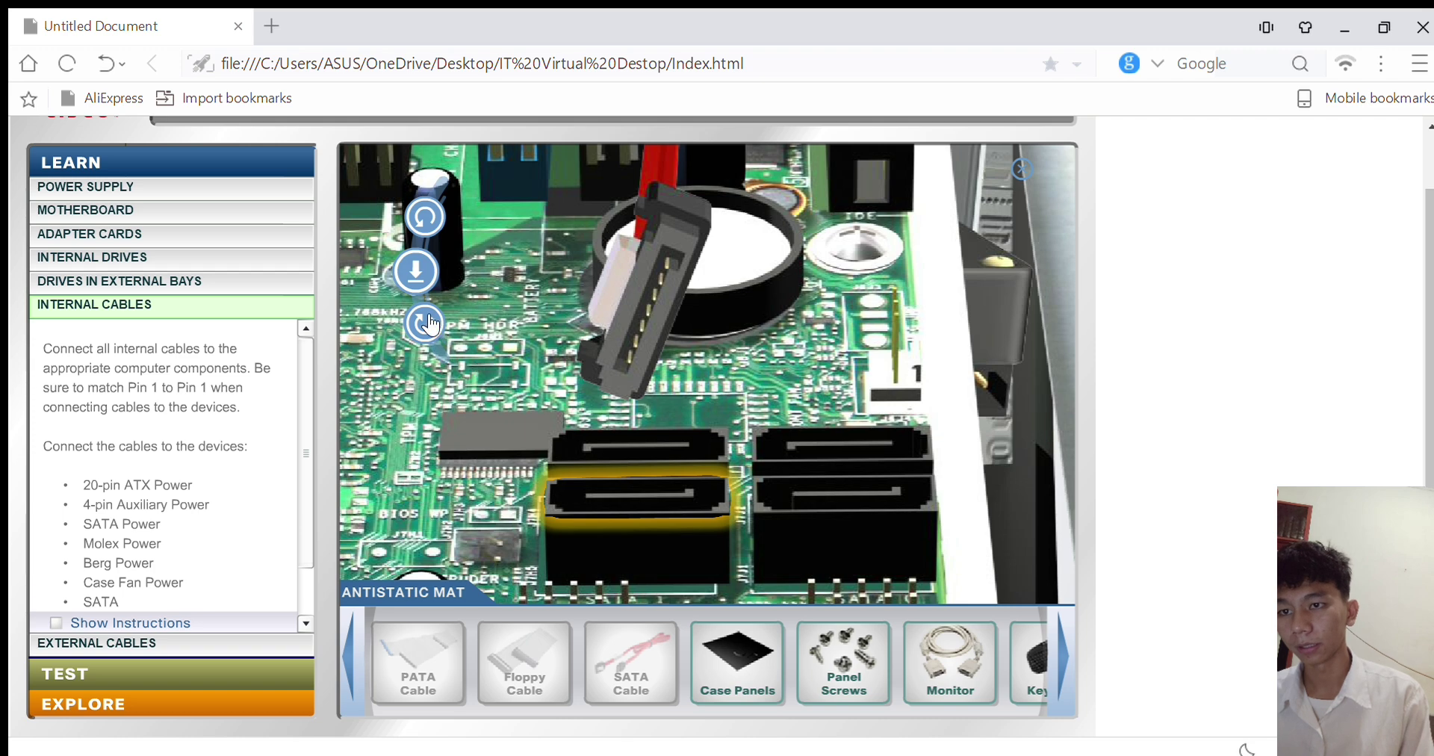
left_click(410, 266)
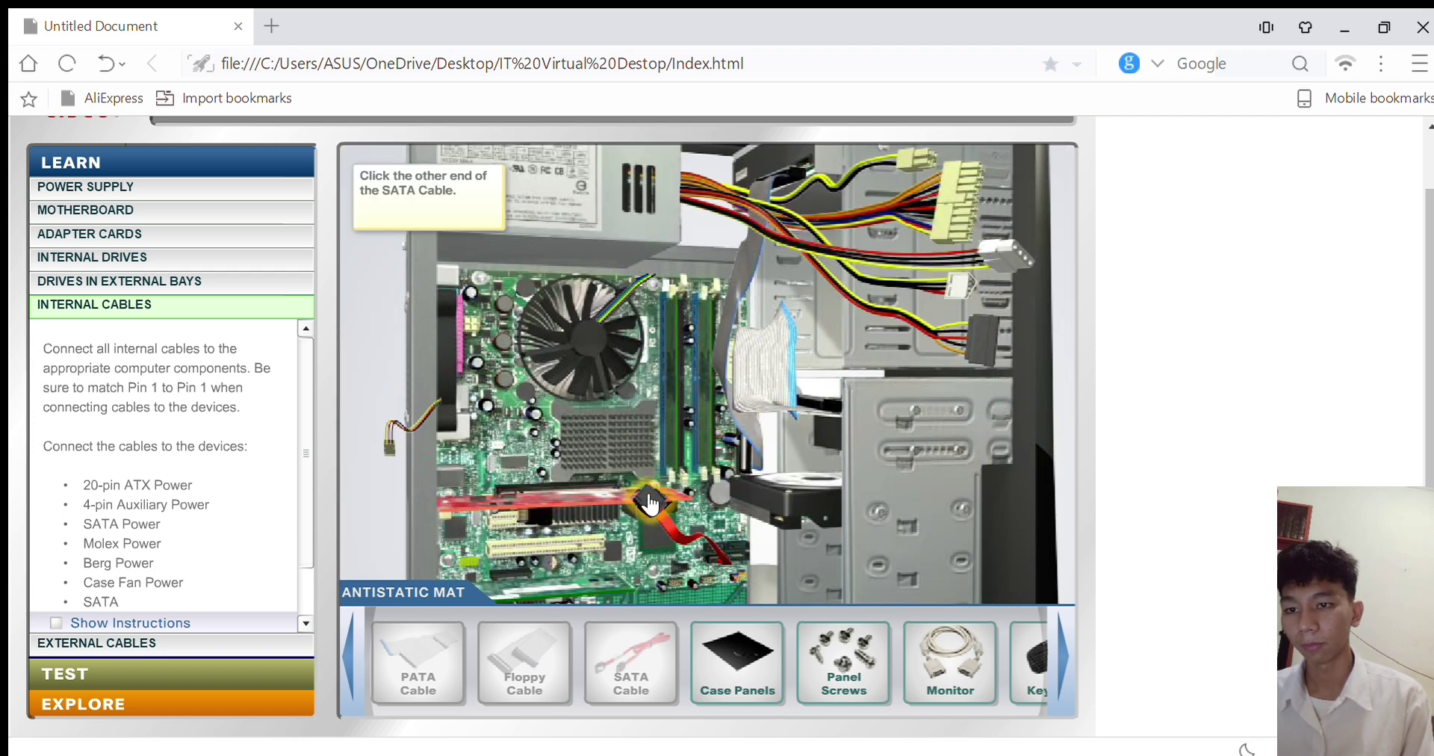
left_click(650, 505)
left_click(763, 516)
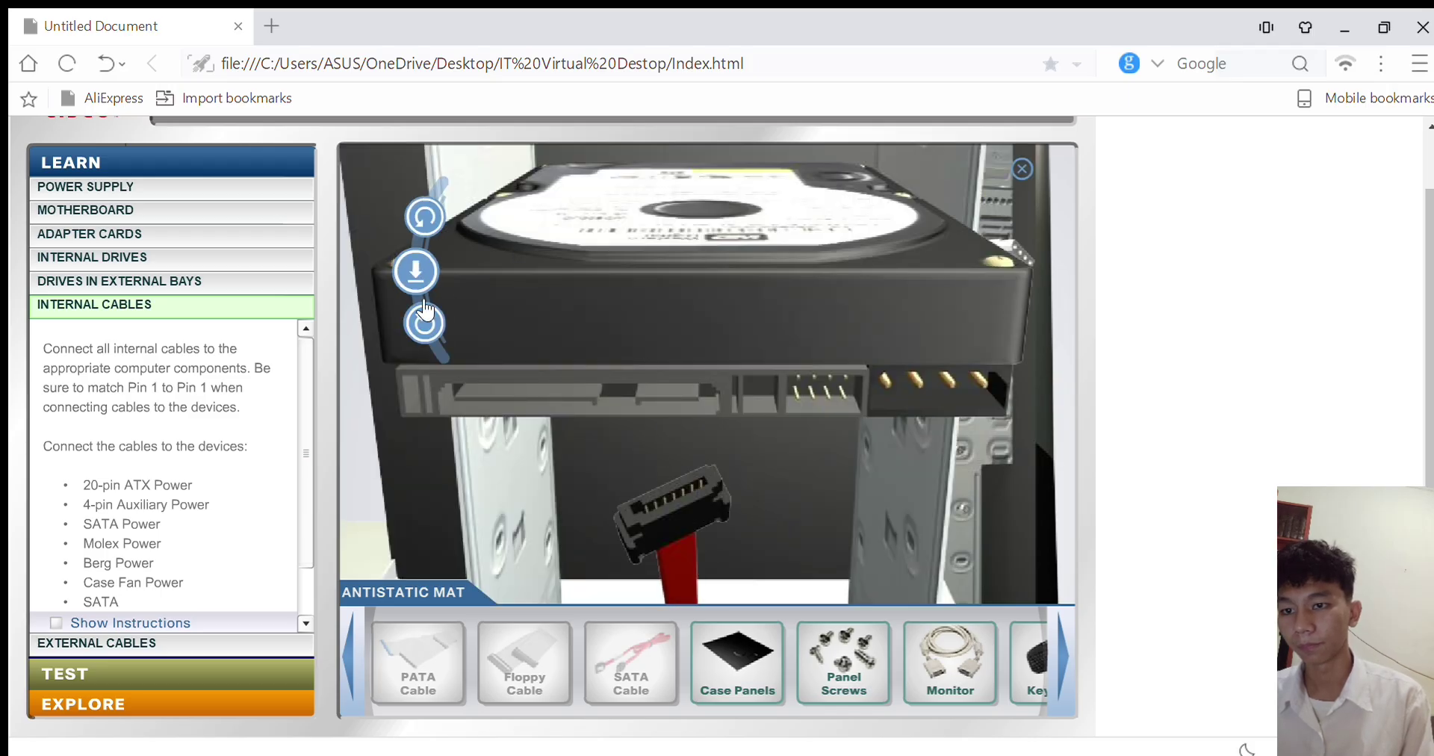
left_click(424, 310)
left_click(408, 258)
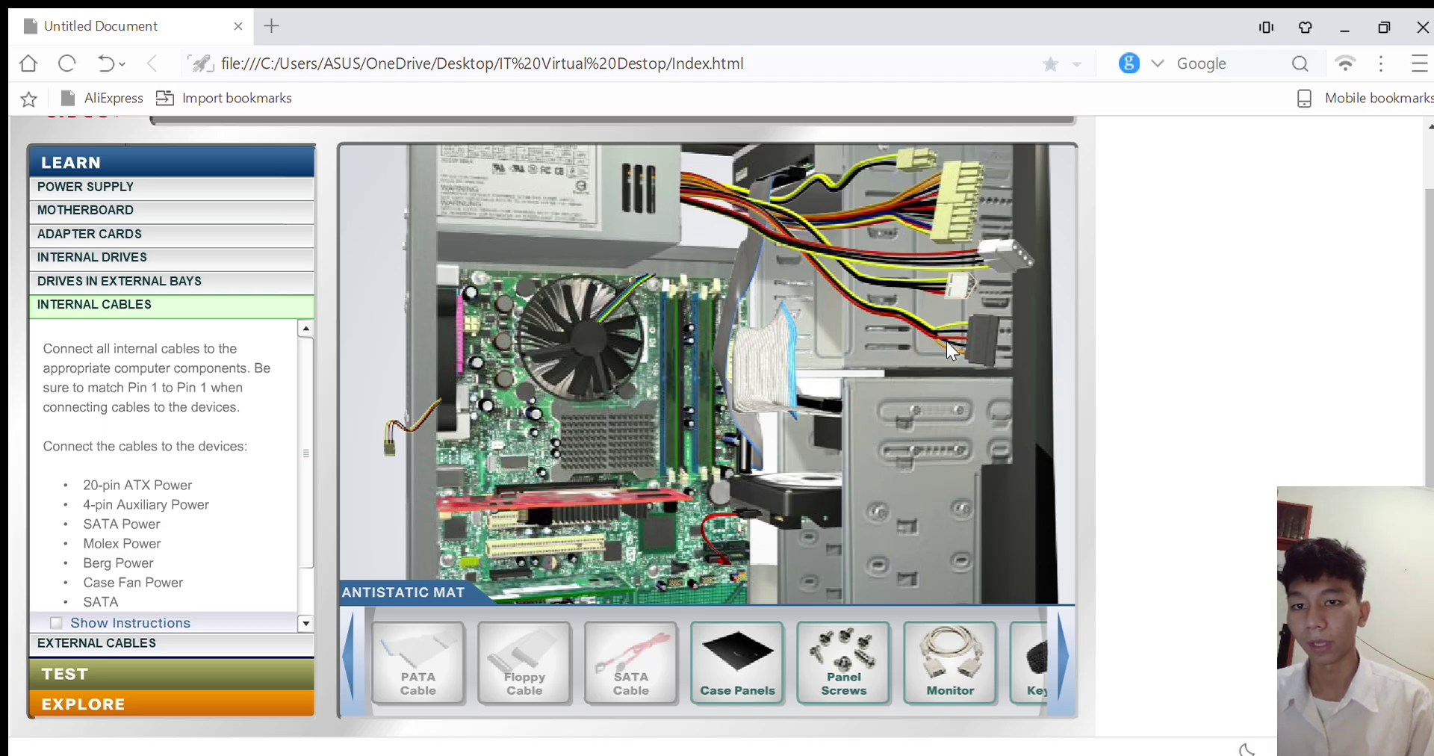
left_click(968, 329)
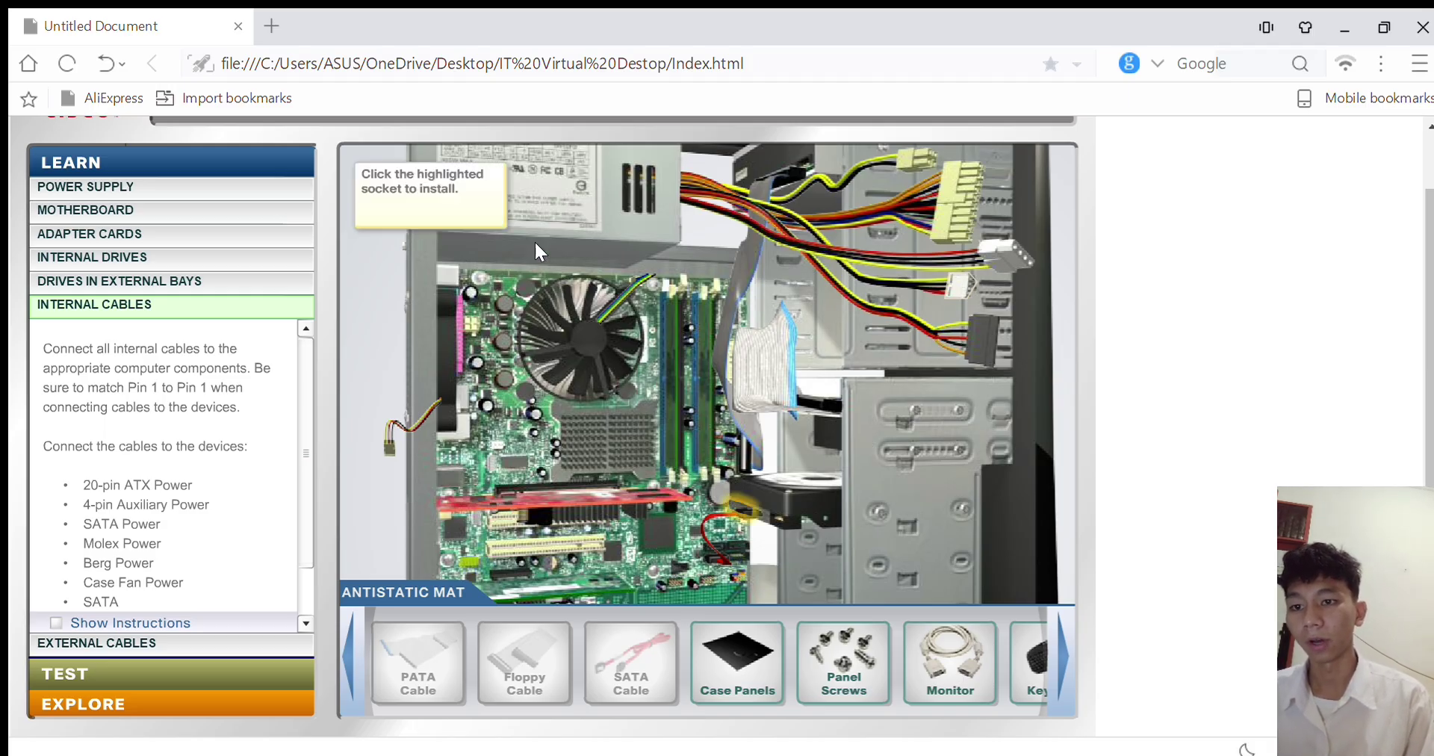
left_click(737, 493)
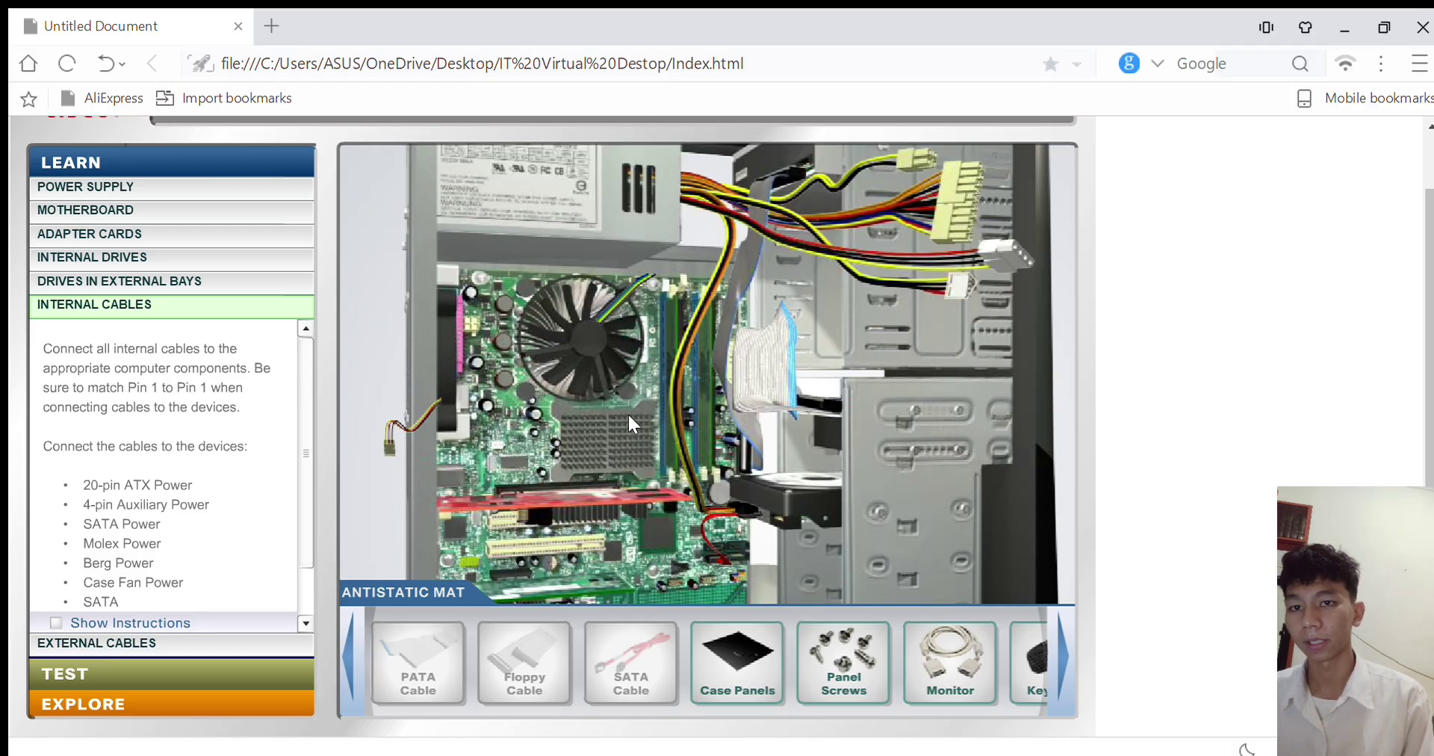
Bring the Berg power connector to the floppy drive's power socket, rotate it, and try to plug it in
left_click(960, 284)
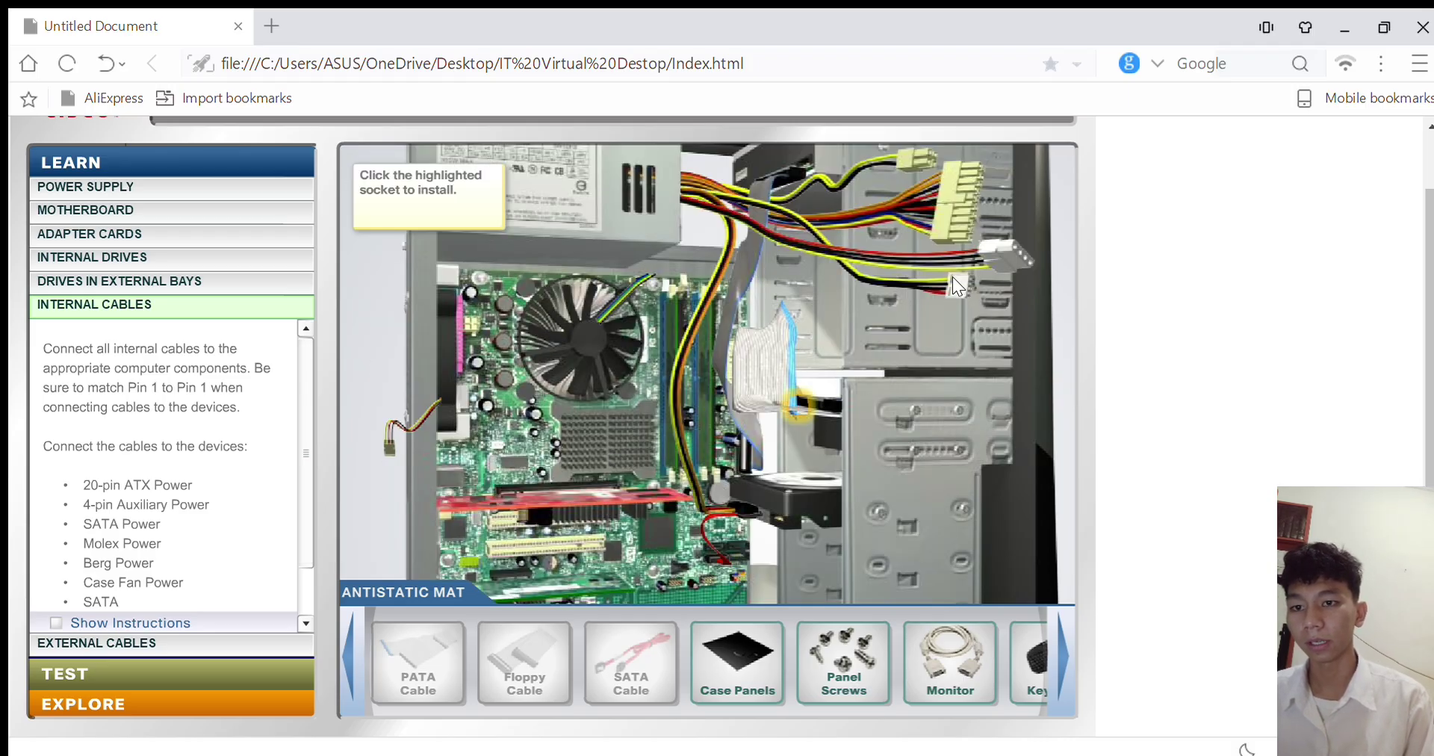
left_click(787, 392)
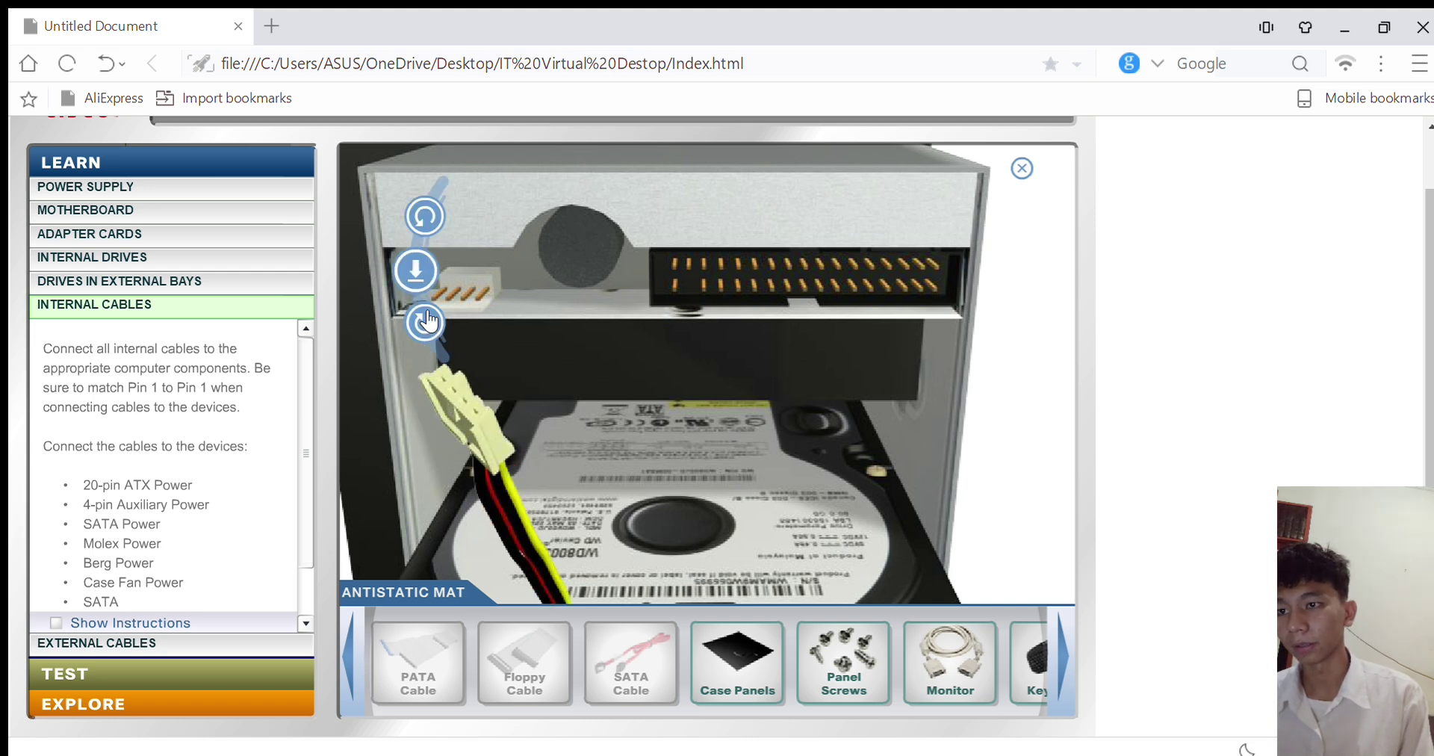
left_click(426, 308)
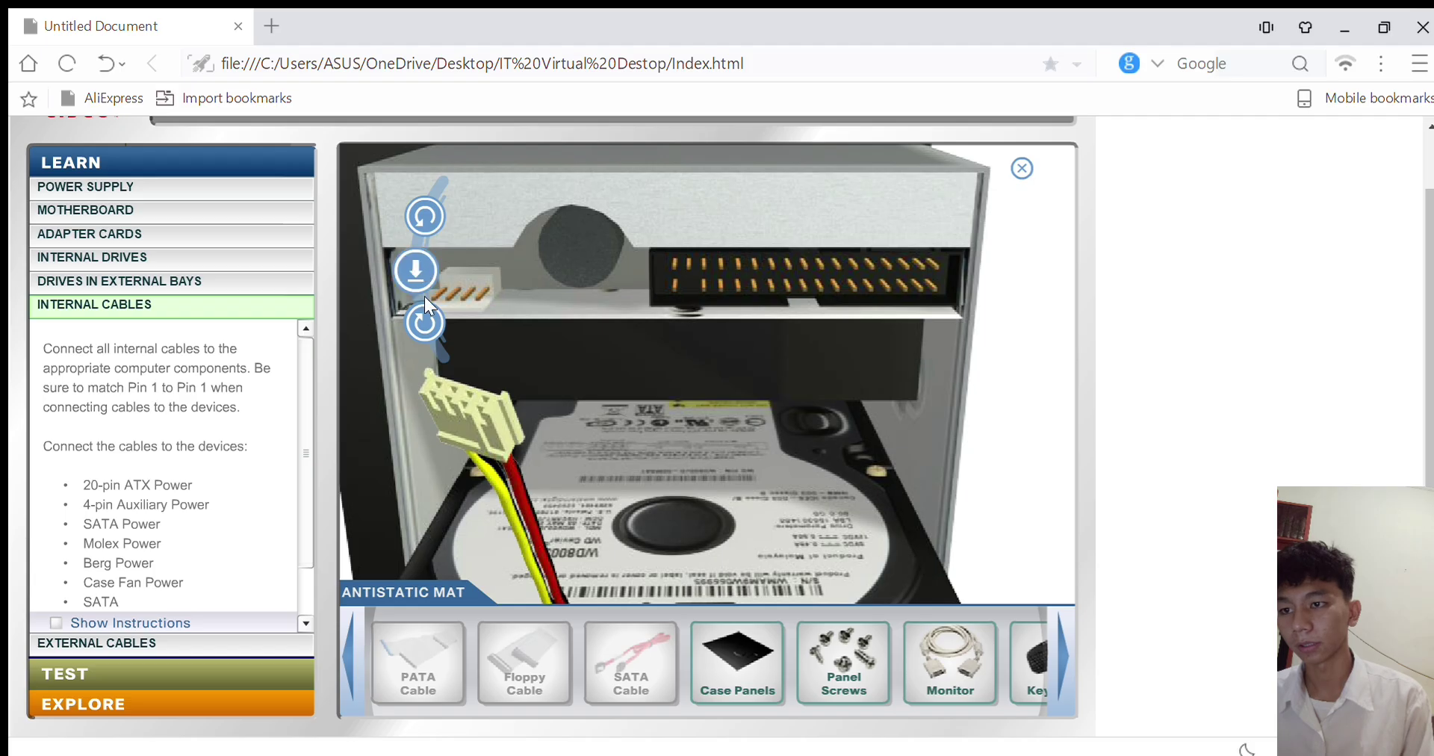
left_click(434, 314)
left_click(433, 314)
left_click(434, 325)
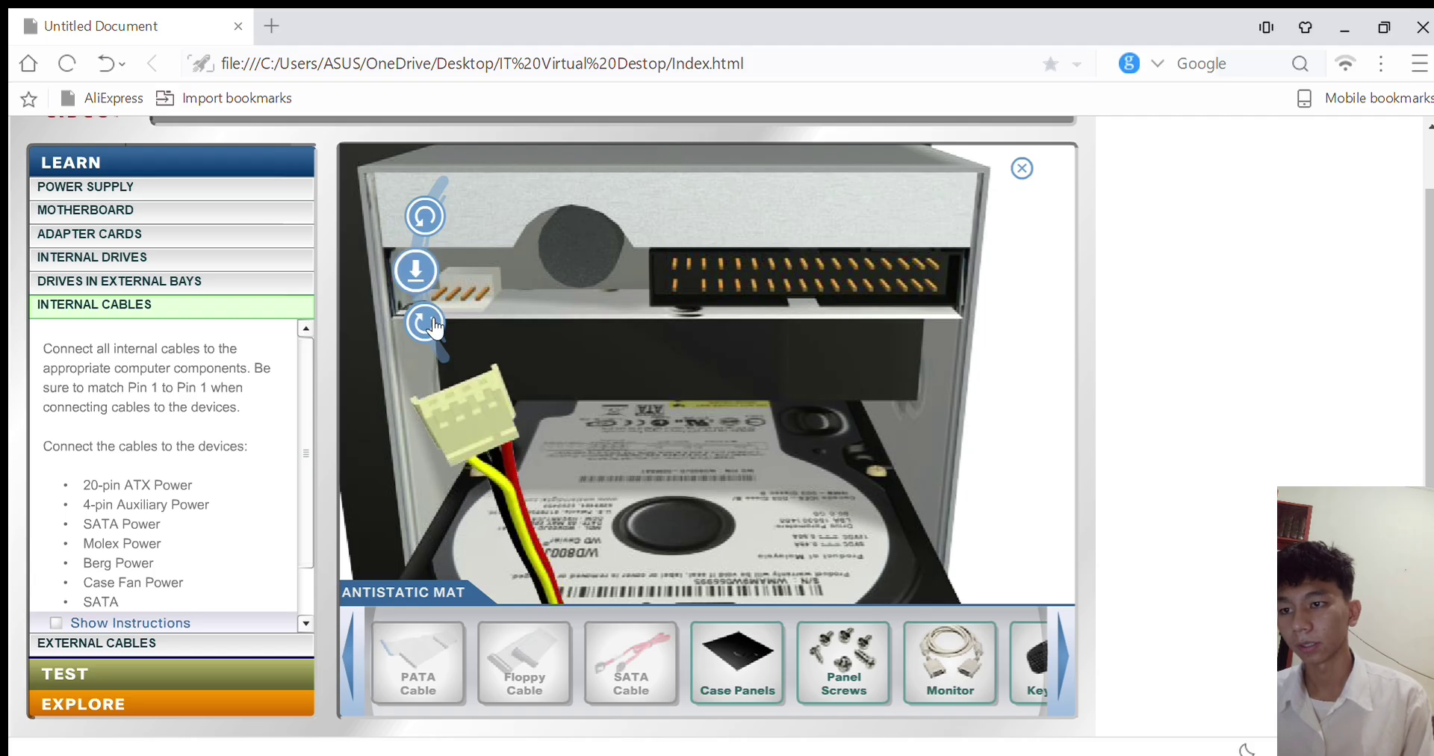
left_click(423, 276)
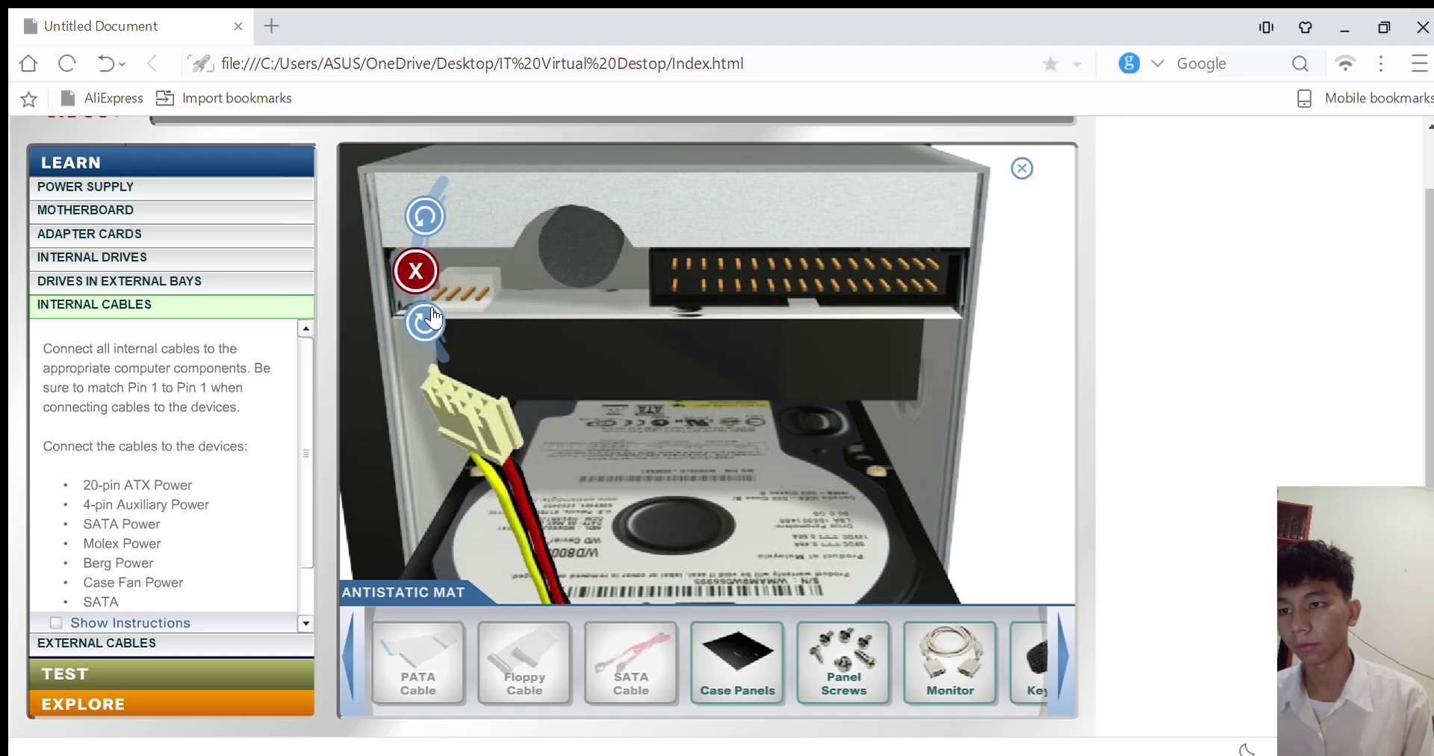
Turn the Berg connector through further orientations and try again to plug it into the floppy drive
left_click(433, 317)
left_click(433, 318)
left_click(433, 317)
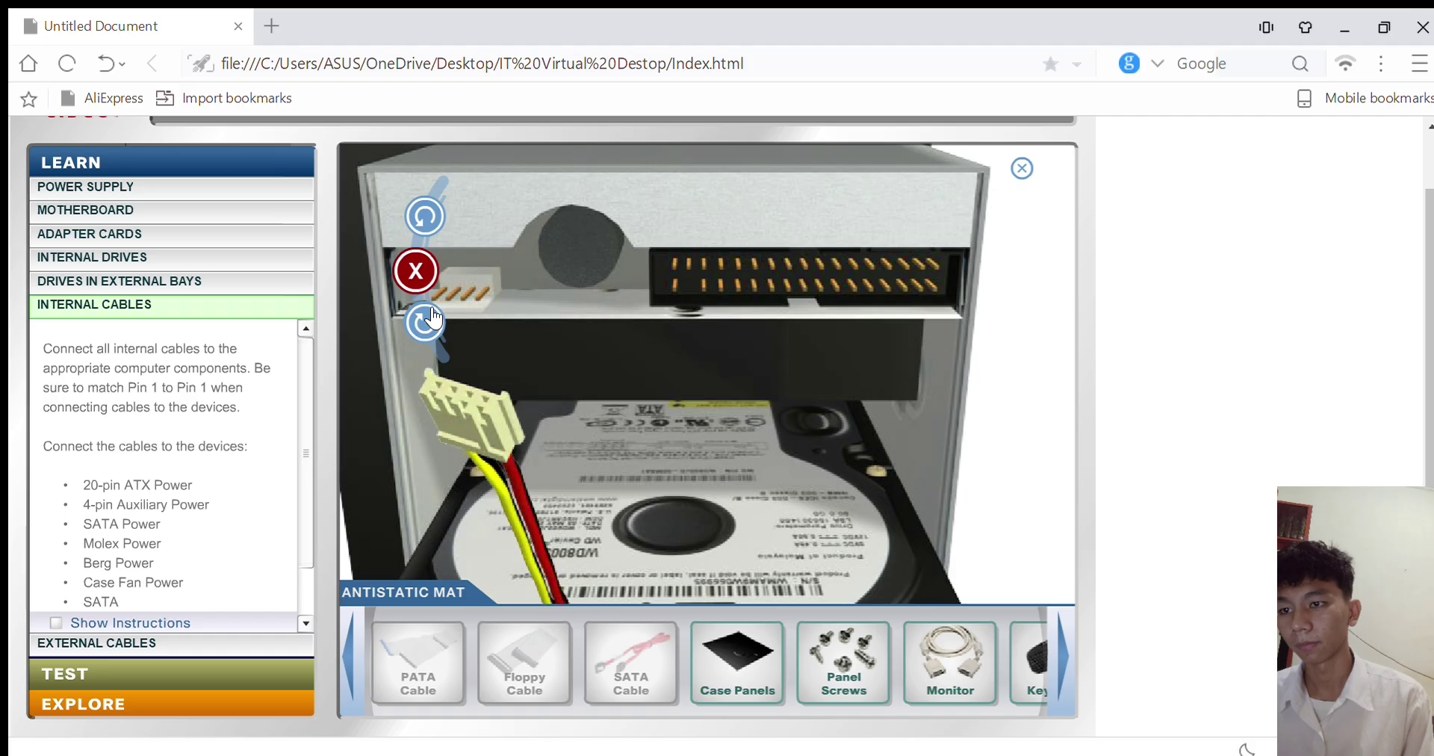
left_click(434, 318)
left_click(434, 318)
left_click(434, 318)
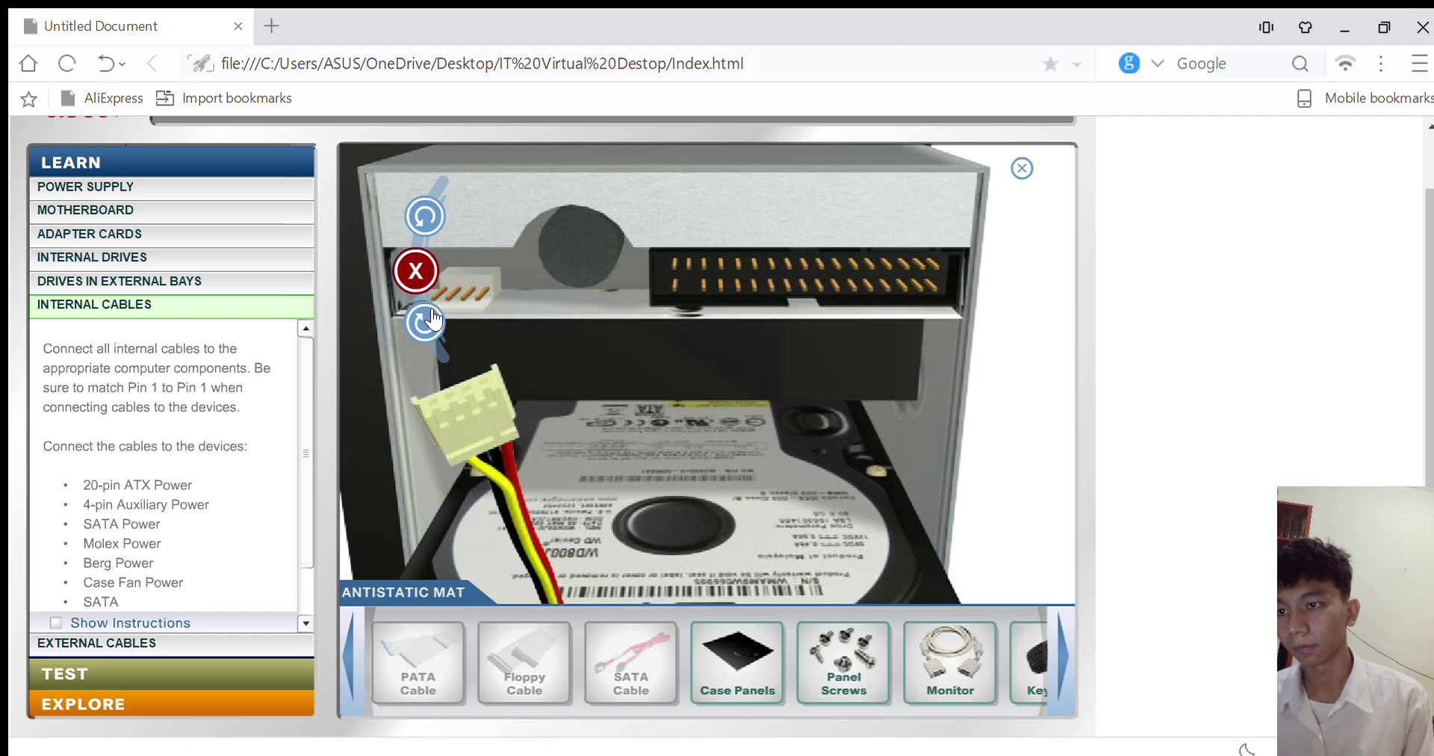
left_click(433, 318)
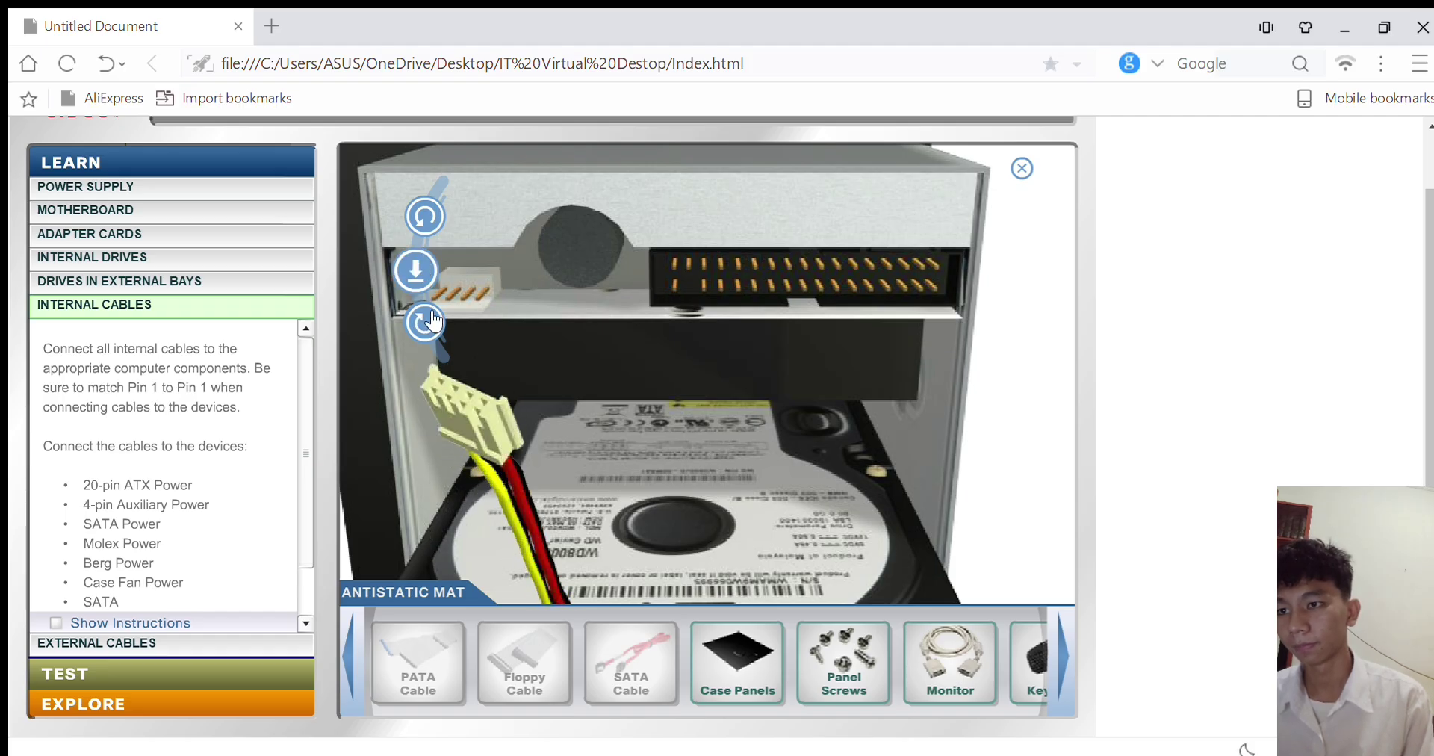
left_click(433, 320)
left_click(433, 319)
left_click(434, 319)
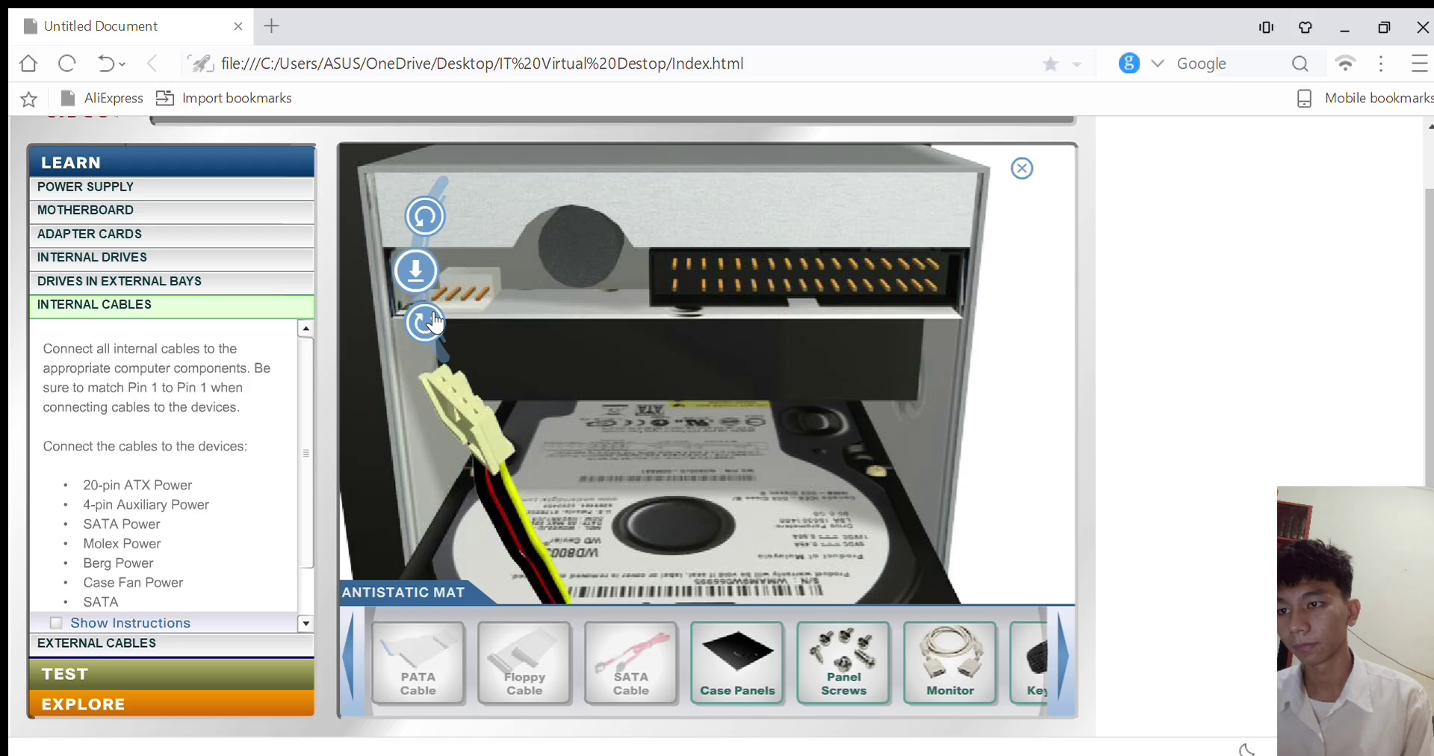
left_click(420, 272)
Rotate the Berg connector to match the floppy drive's power socket and install it
left_click(433, 320)
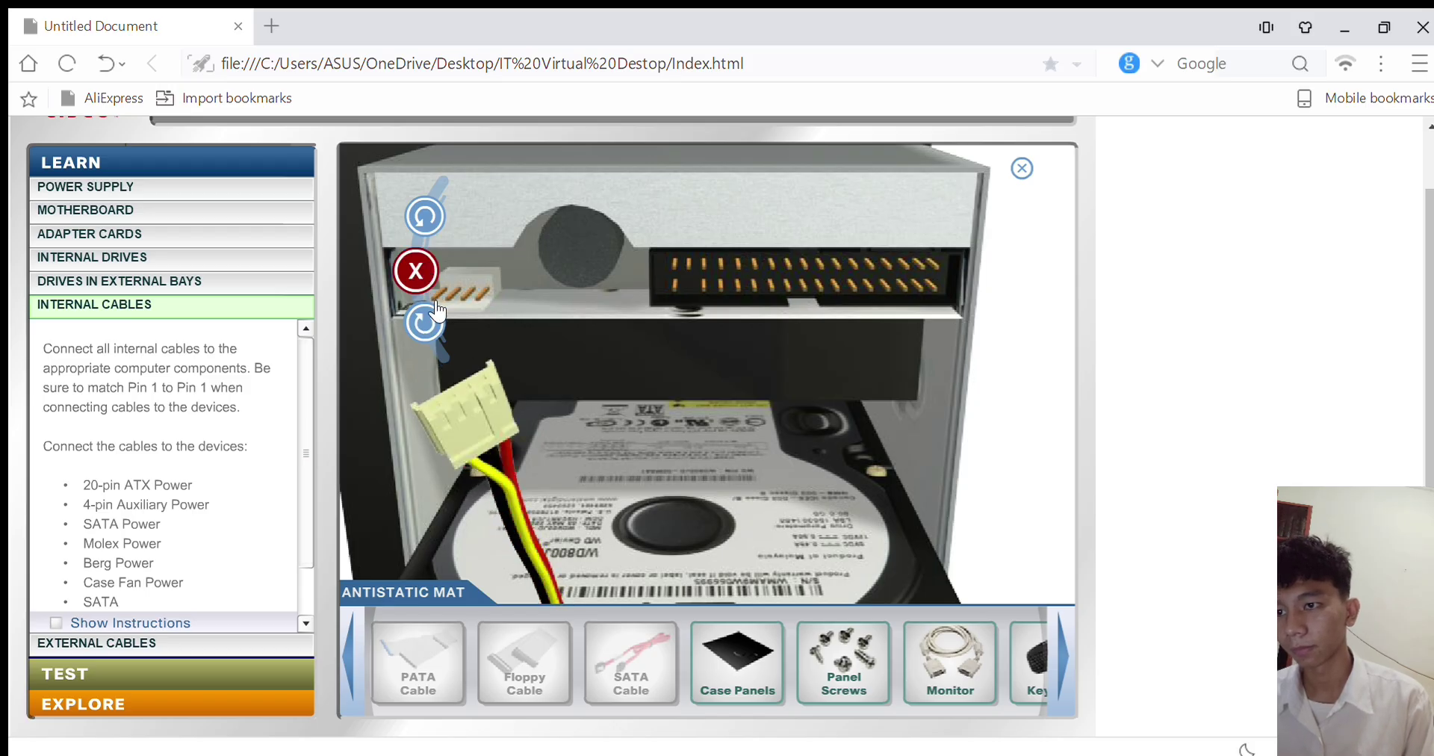
left_click(431, 327)
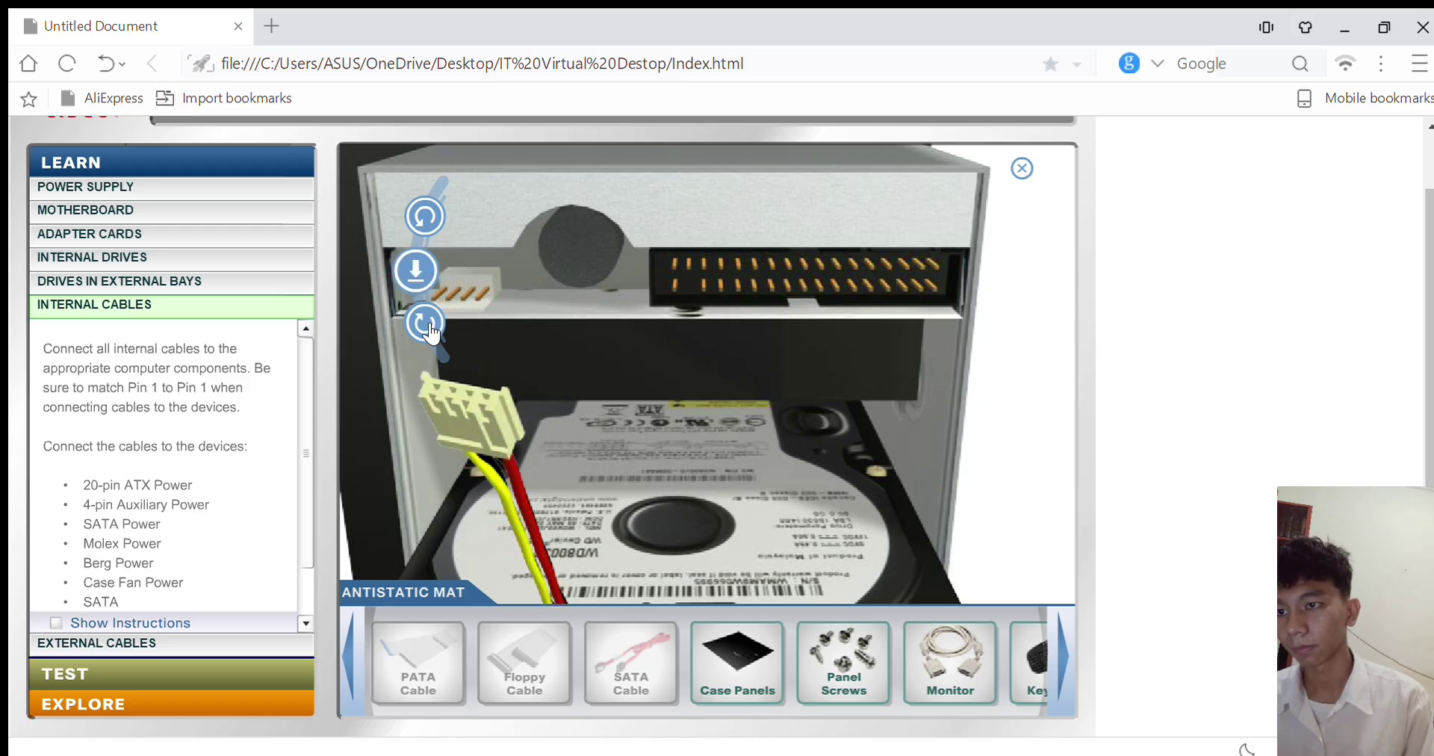
left_click(427, 320)
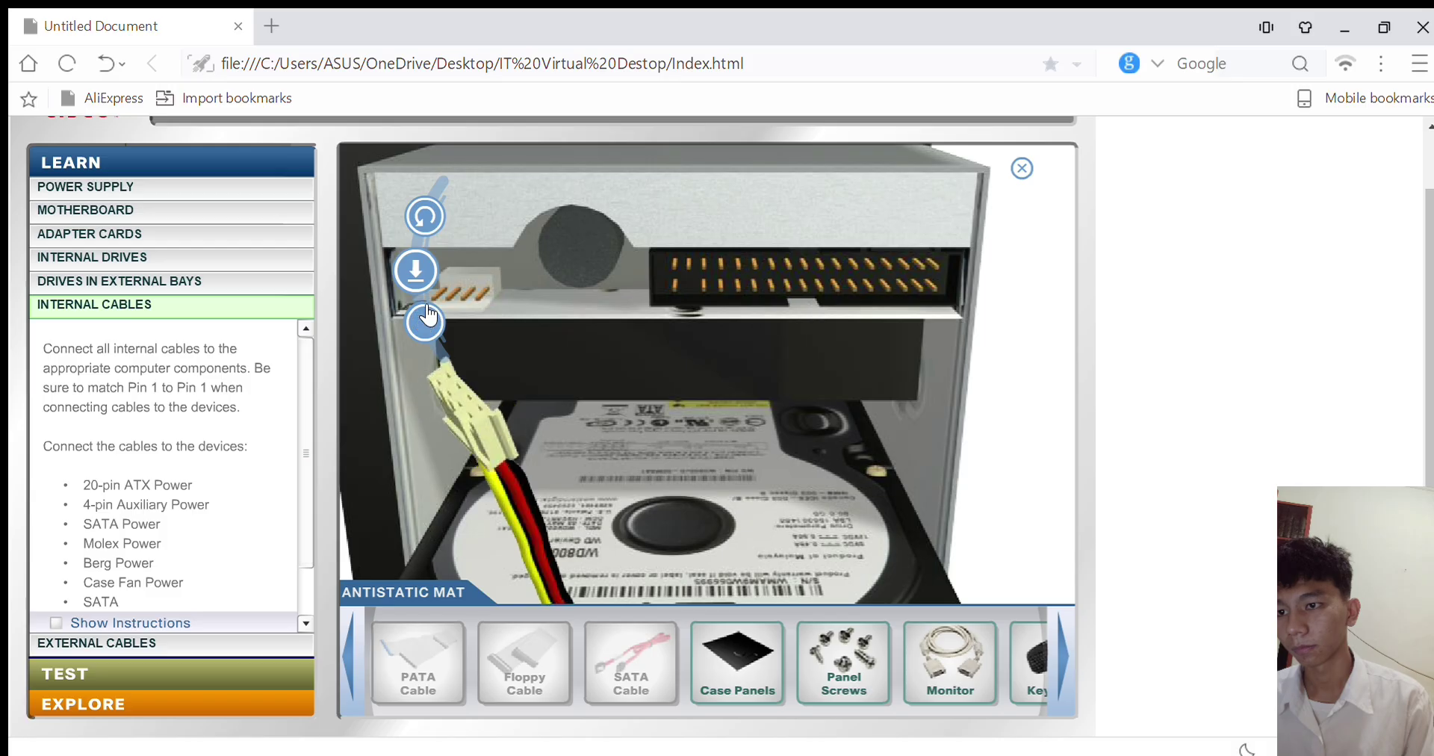
left_click(427, 320)
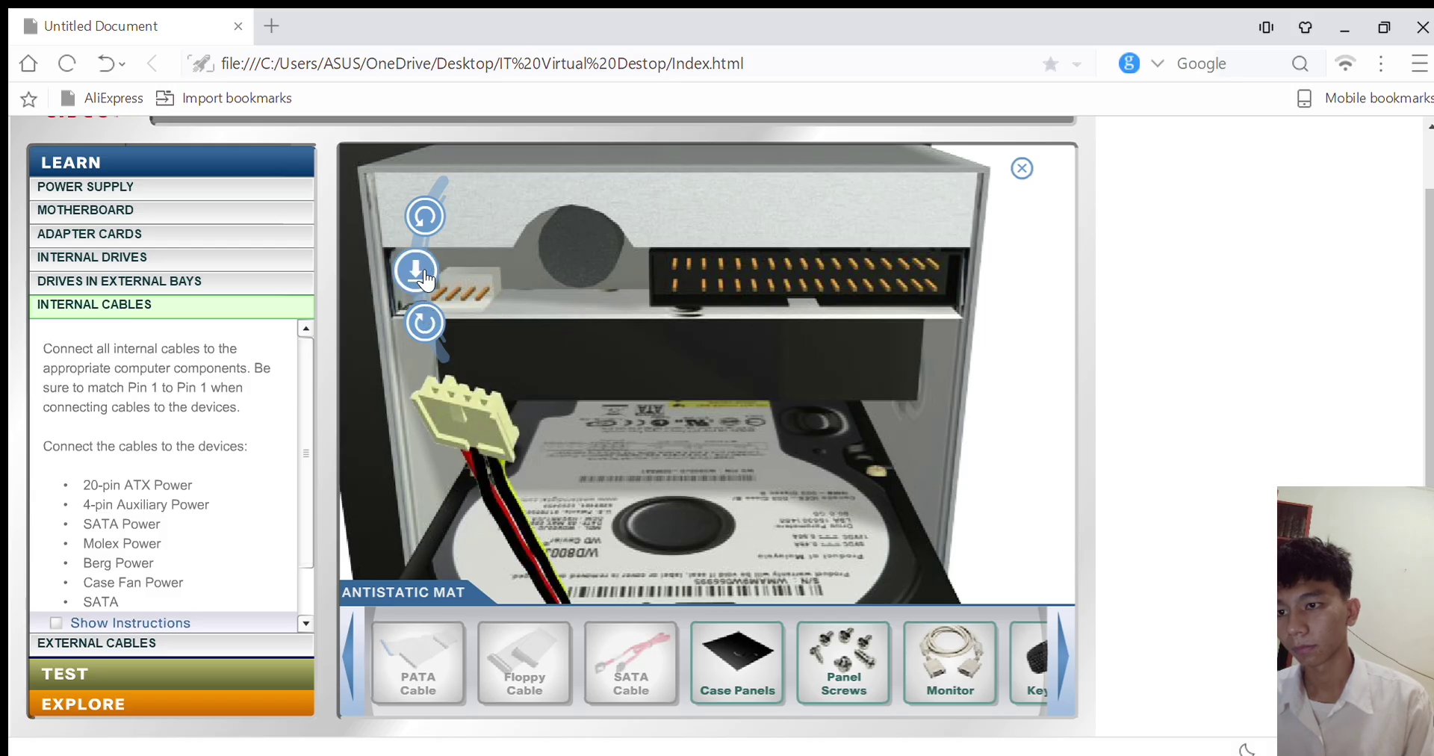
left_click(432, 320)
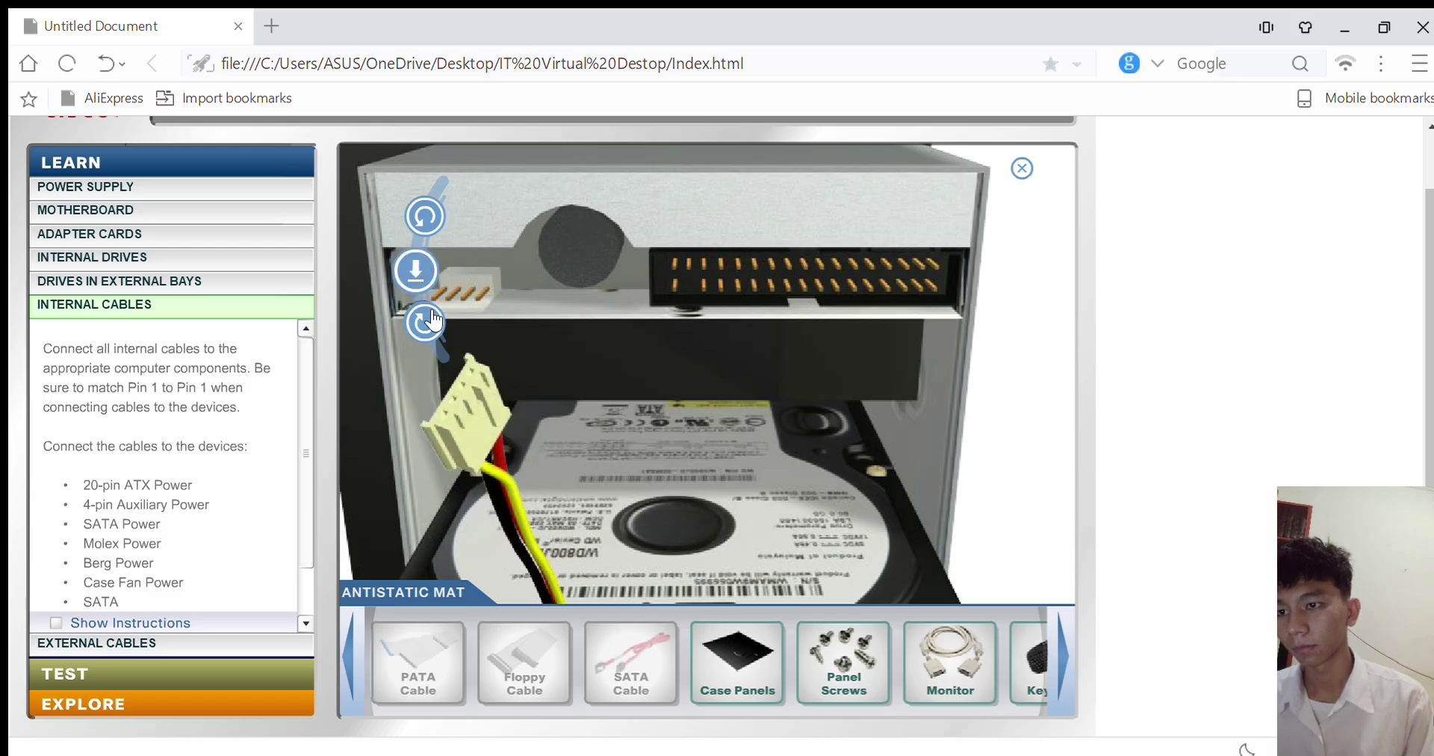
left_click(417, 262)
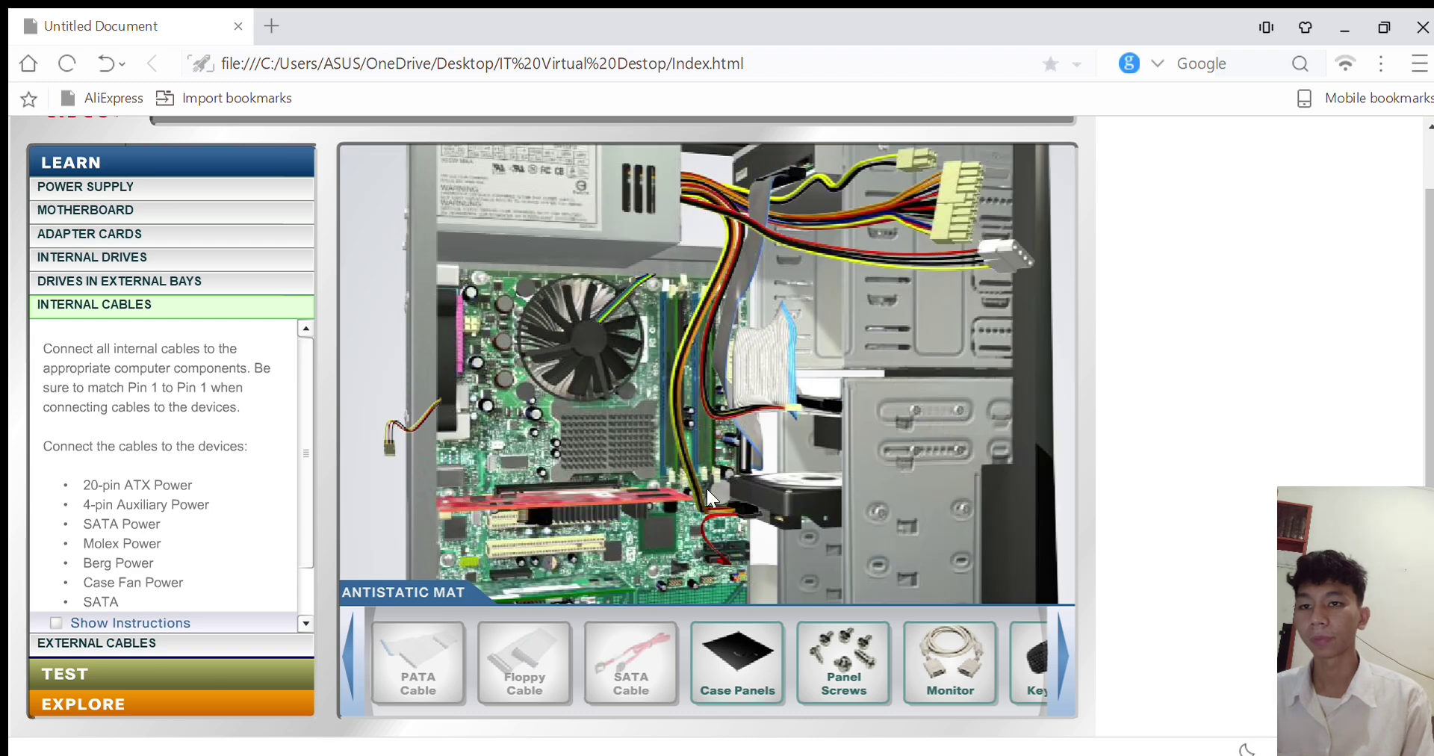
Connect the Molex power connector to the optical drive's highlighted power socket
left_click(999, 262)
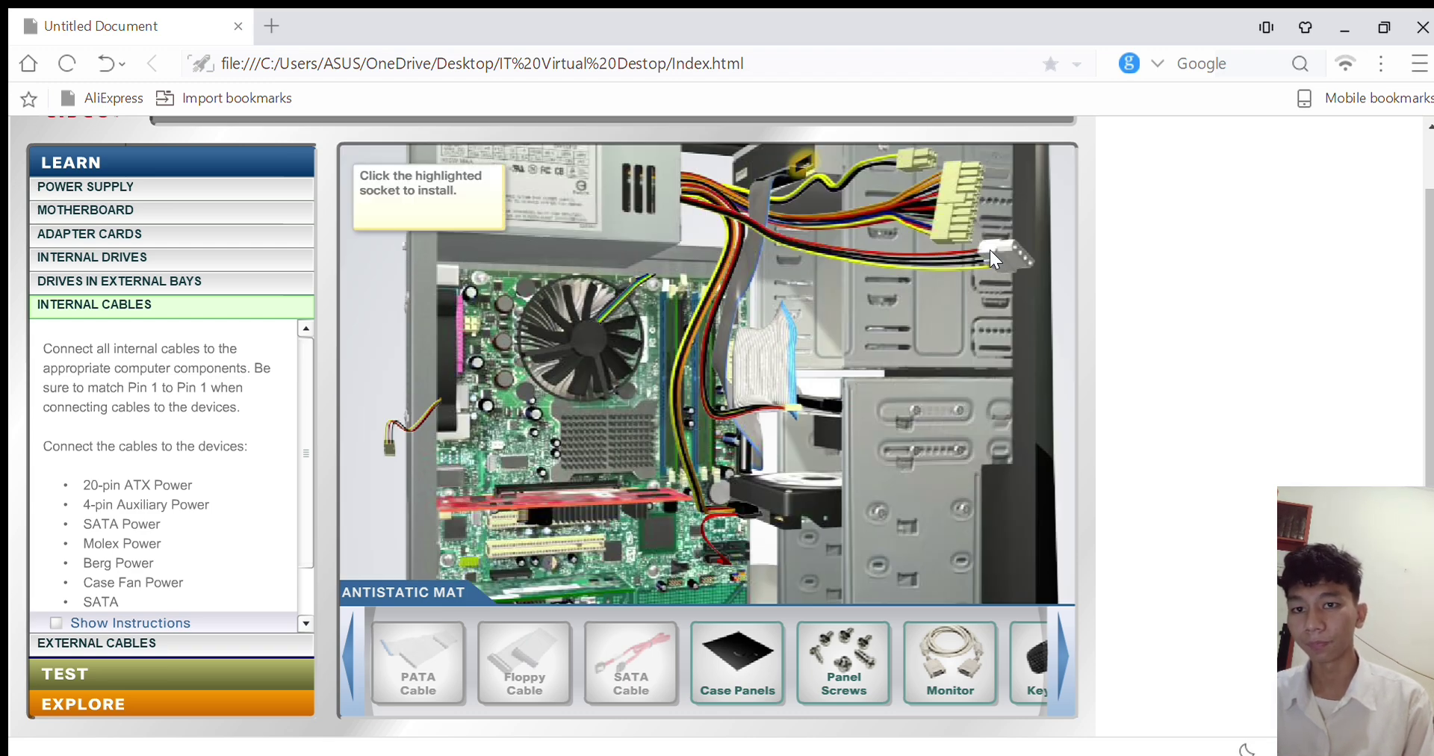
left_click(799, 165)
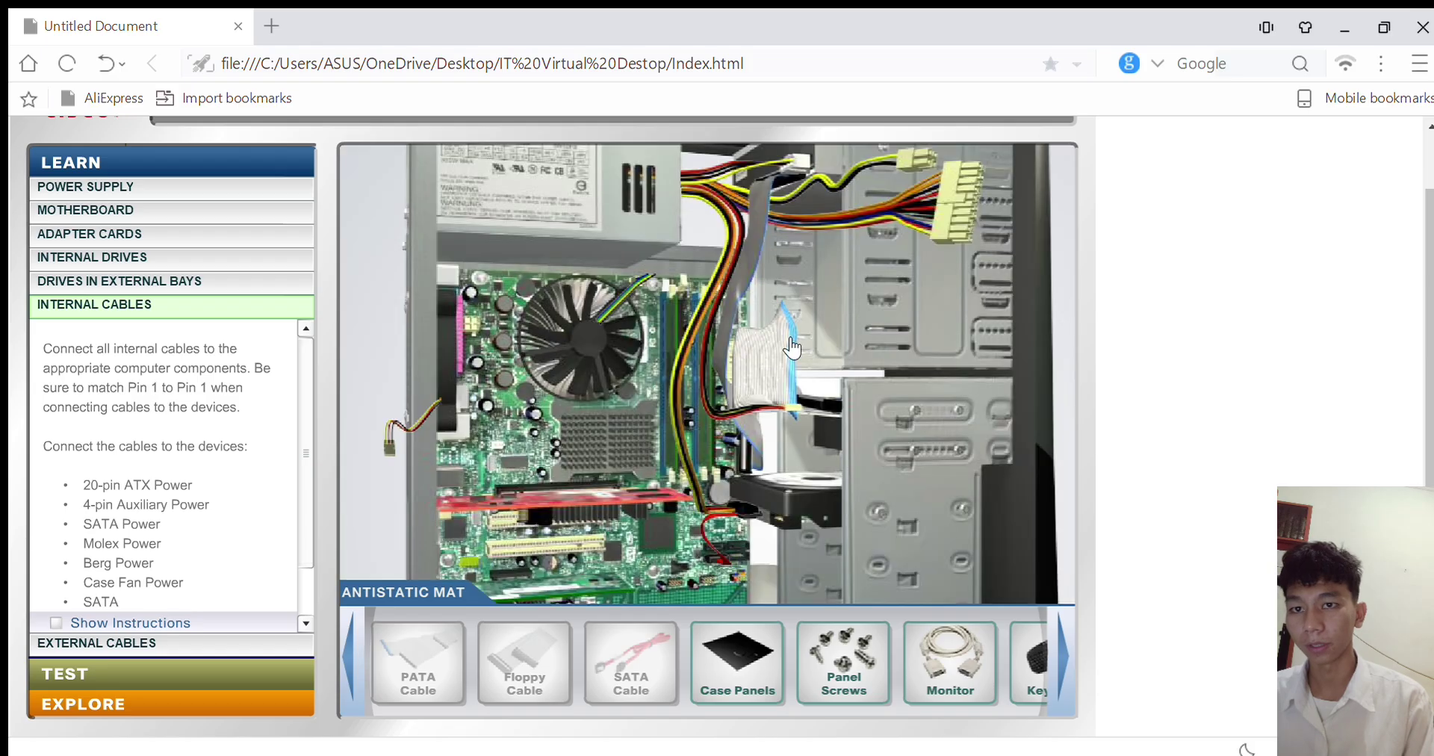
Remove the floppy and PATA cables blocking the motherboard power socket and connect the 20-pin ATX power connector, rotated to match the socket
left_click(956, 202)
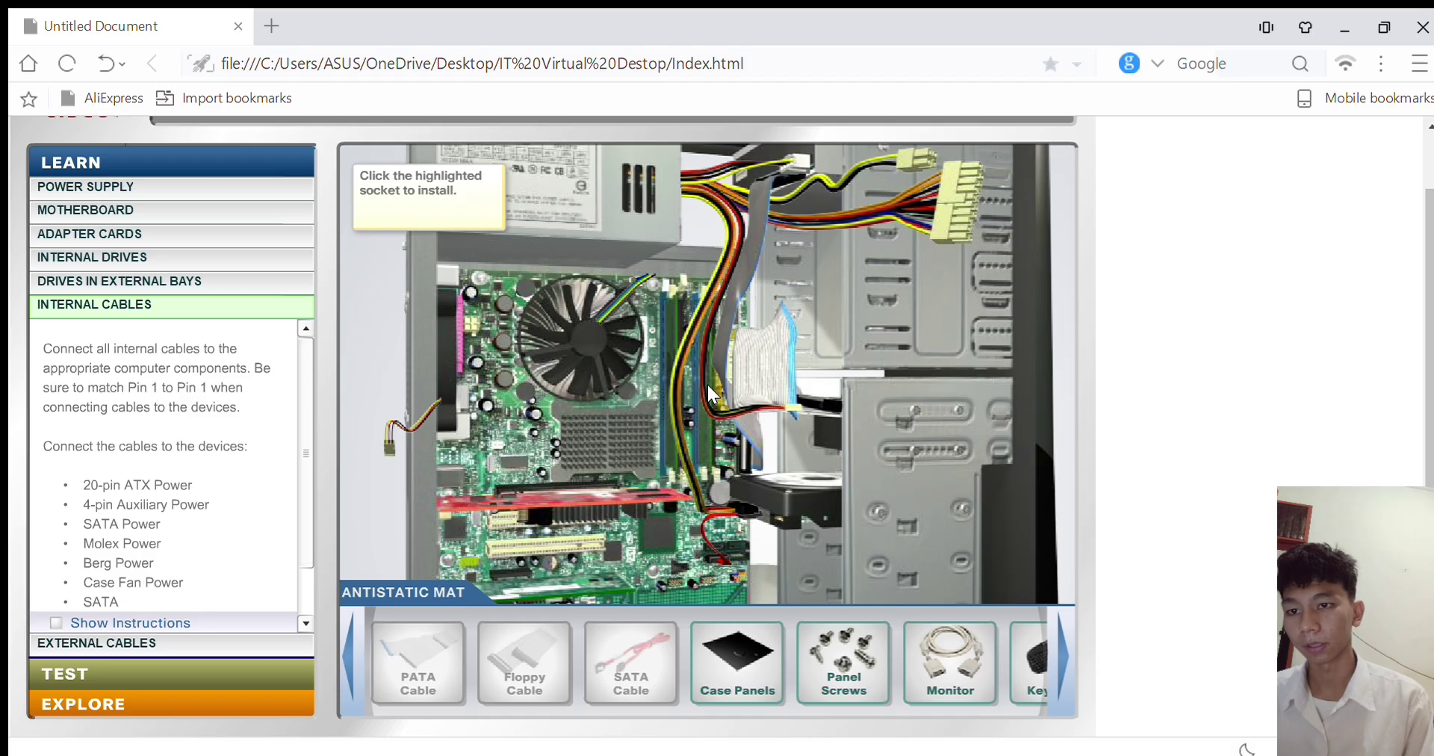
left_click(762, 380)
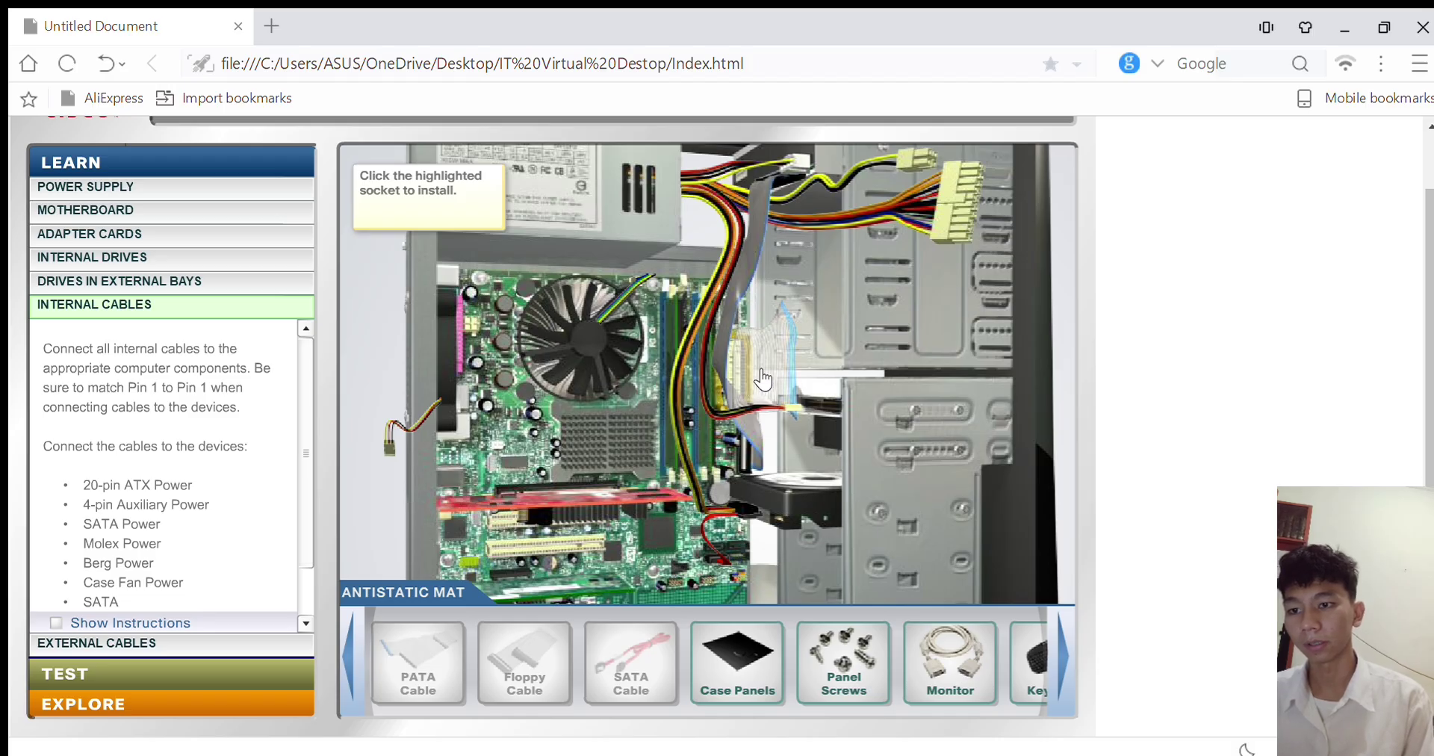
left_click(730, 317)
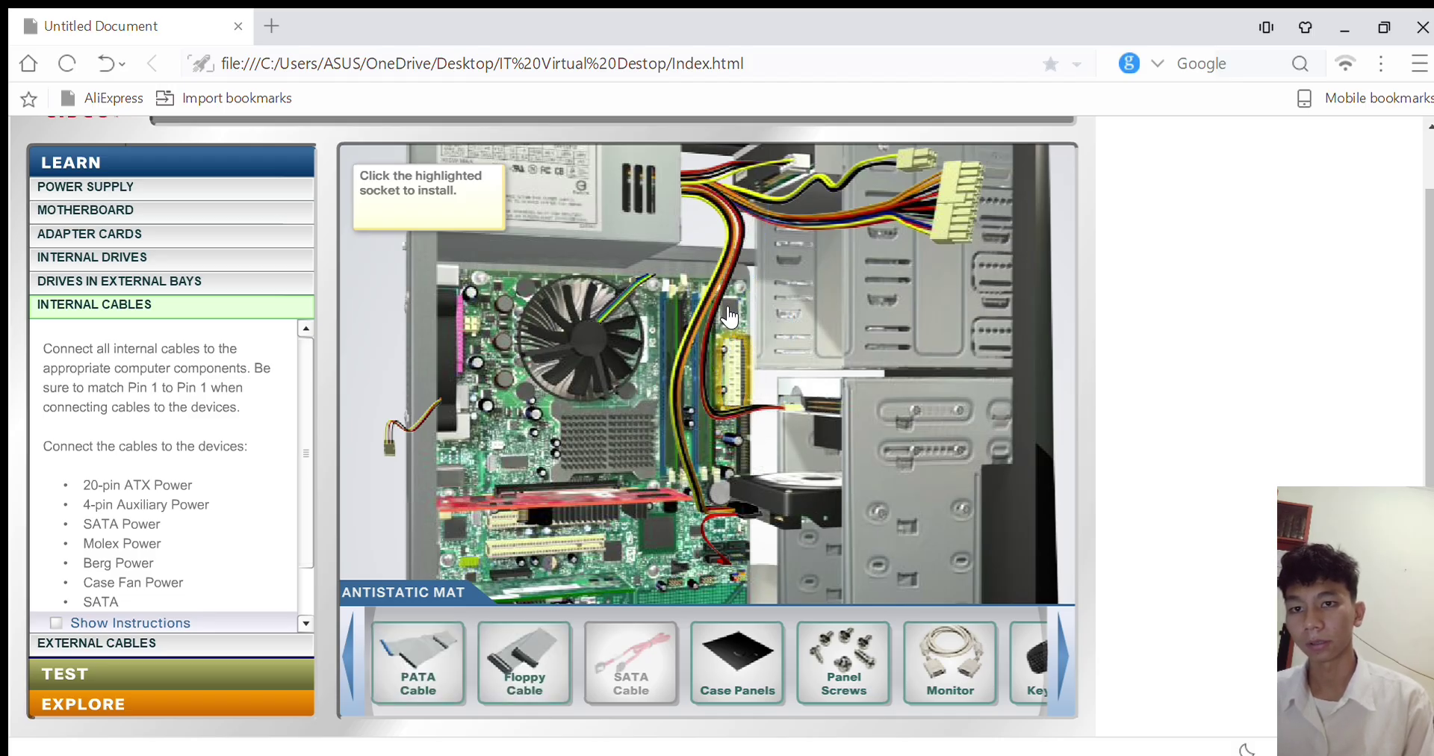
left_click(738, 383)
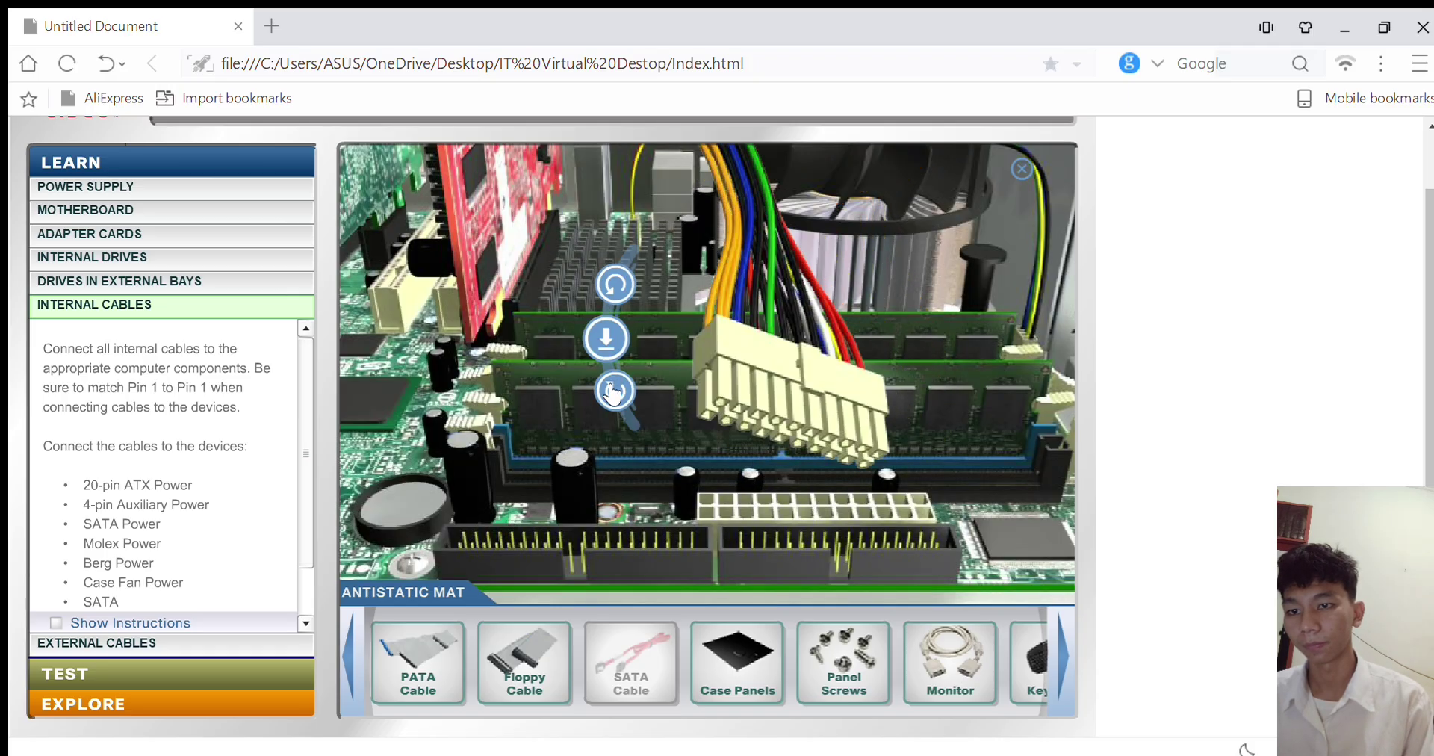
left_click(612, 392)
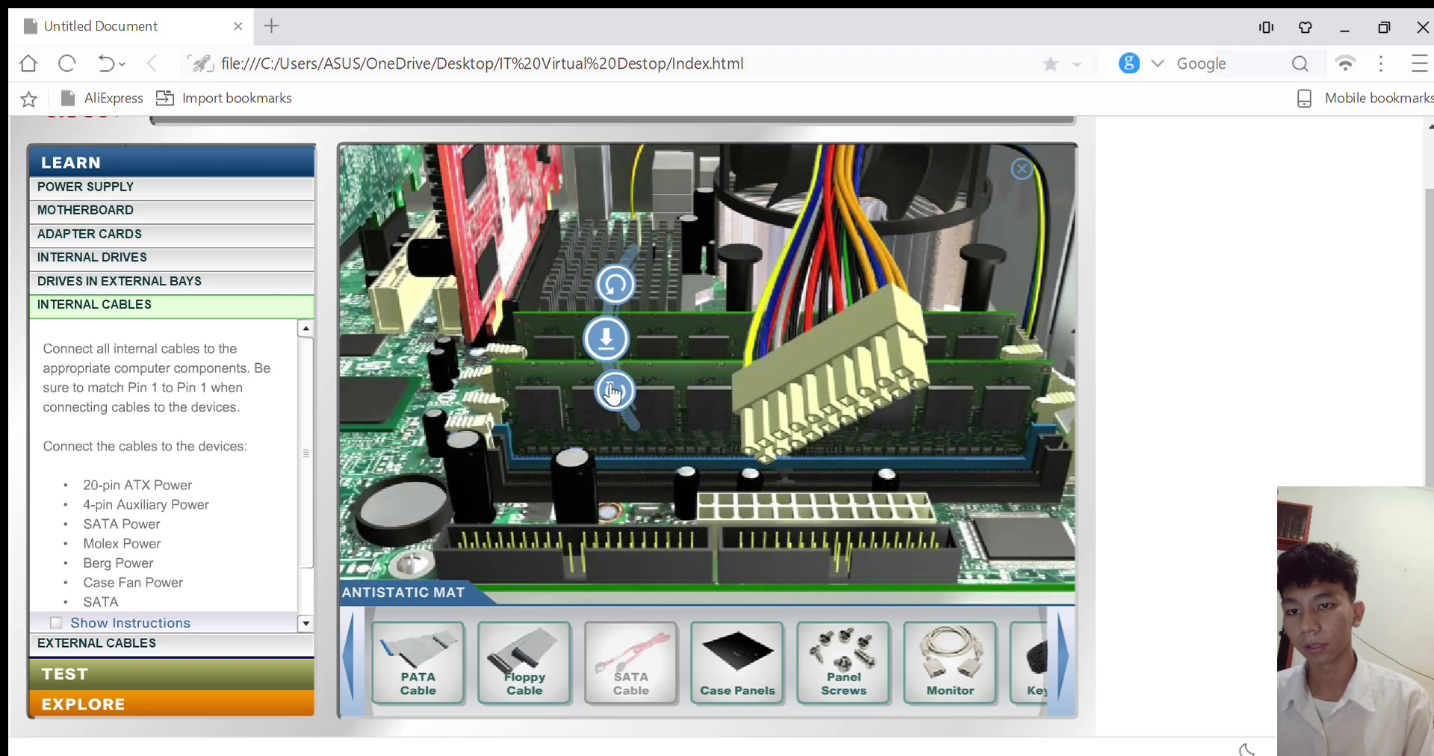
left_click(603, 340)
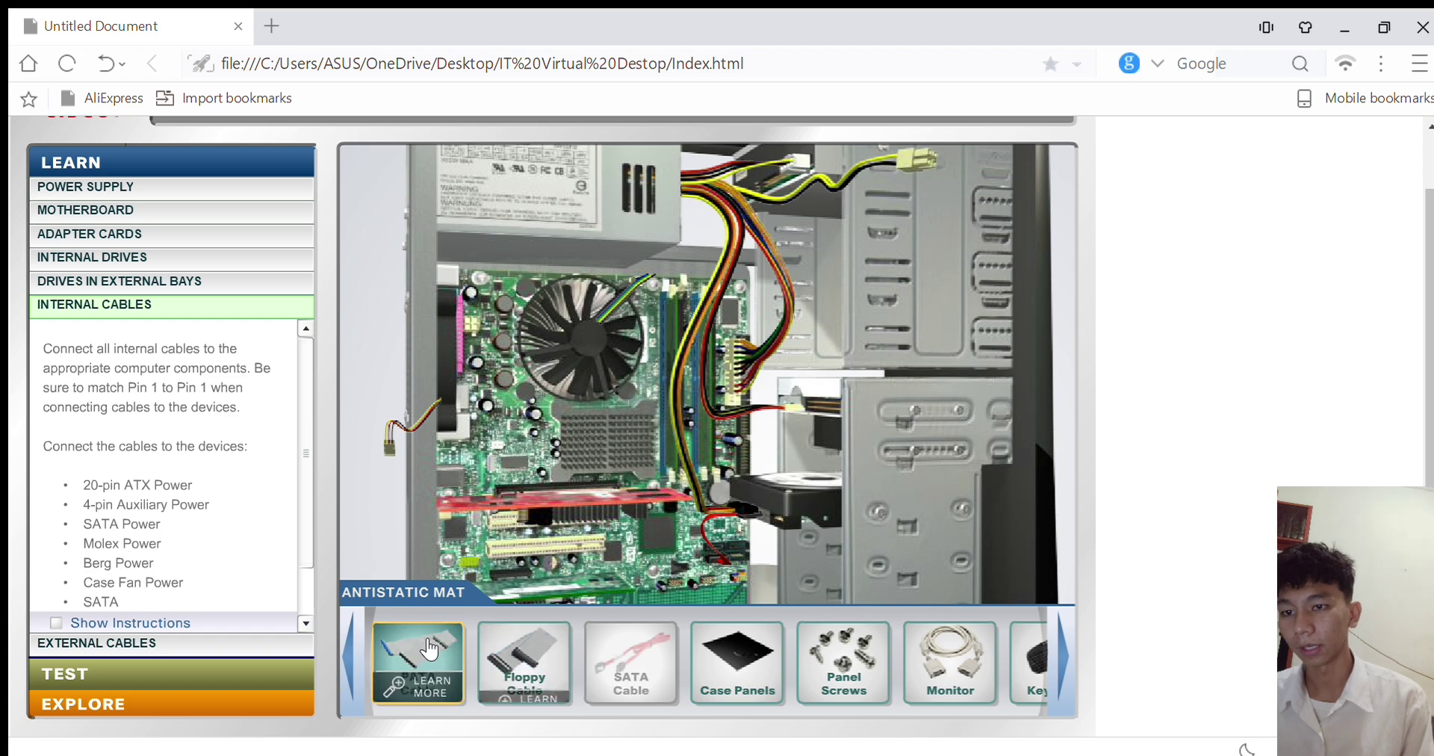
Place the PATA cable in the case, rotate its blue connector to match Pin 1, and install it in the motherboard's PATA socket
left_click_drag(419, 661, 640, 514)
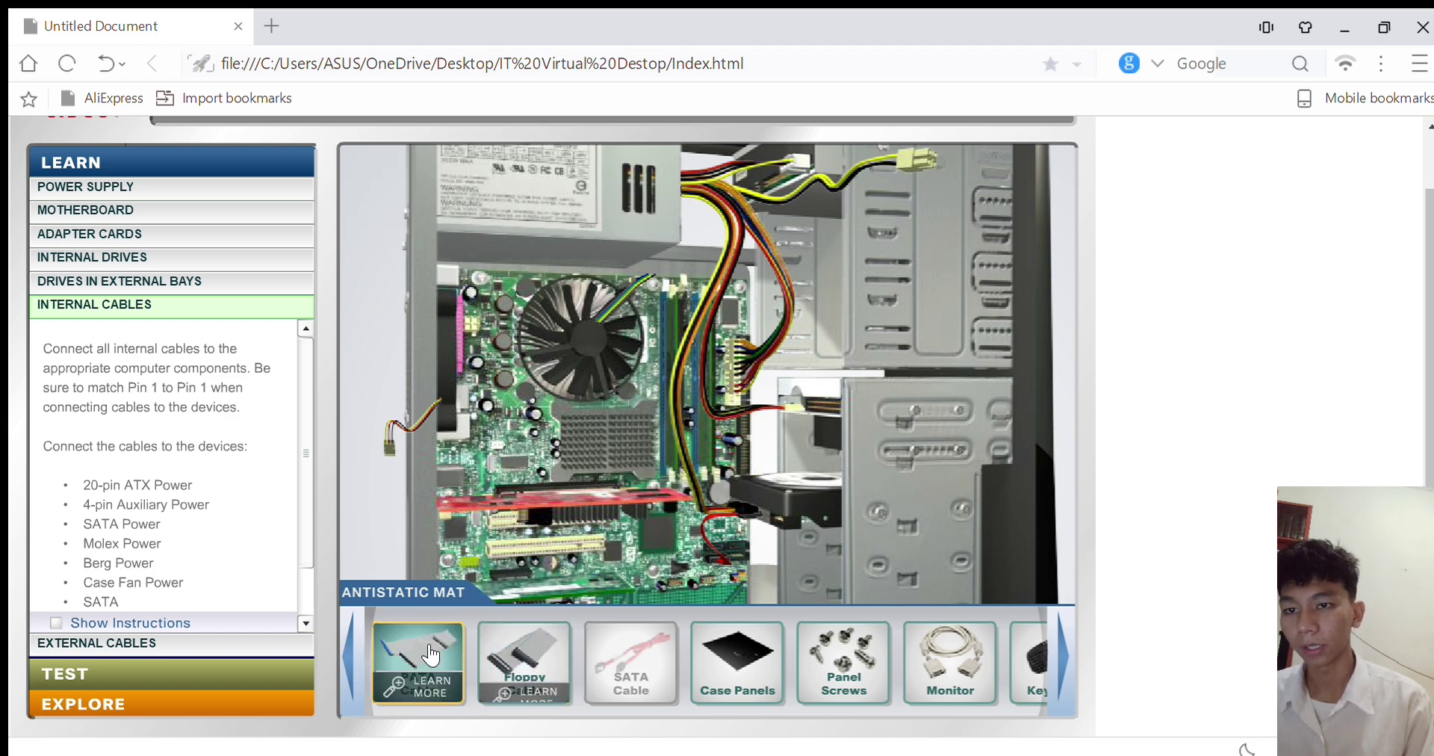
left_click_drag(425, 659, 792, 370)
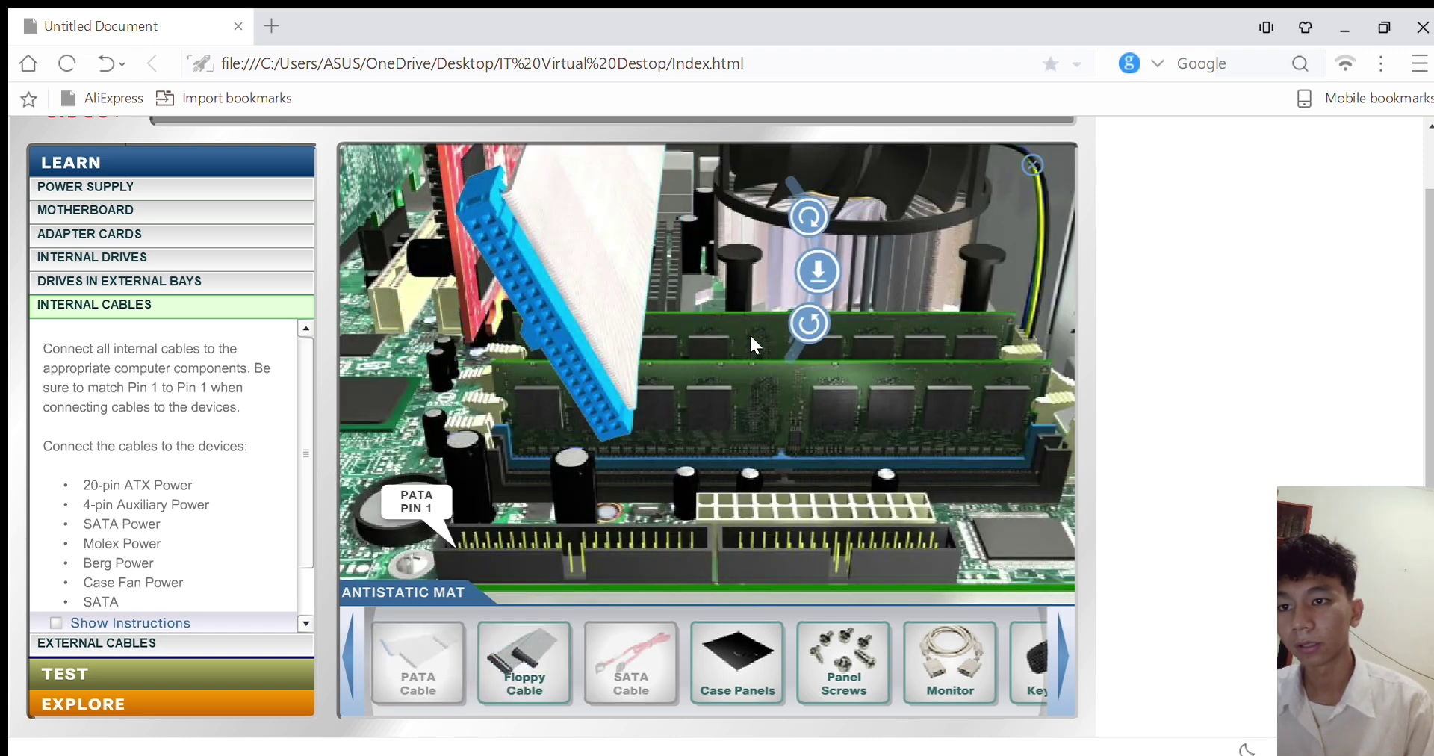
left_click(797, 321)
left_click(813, 261)
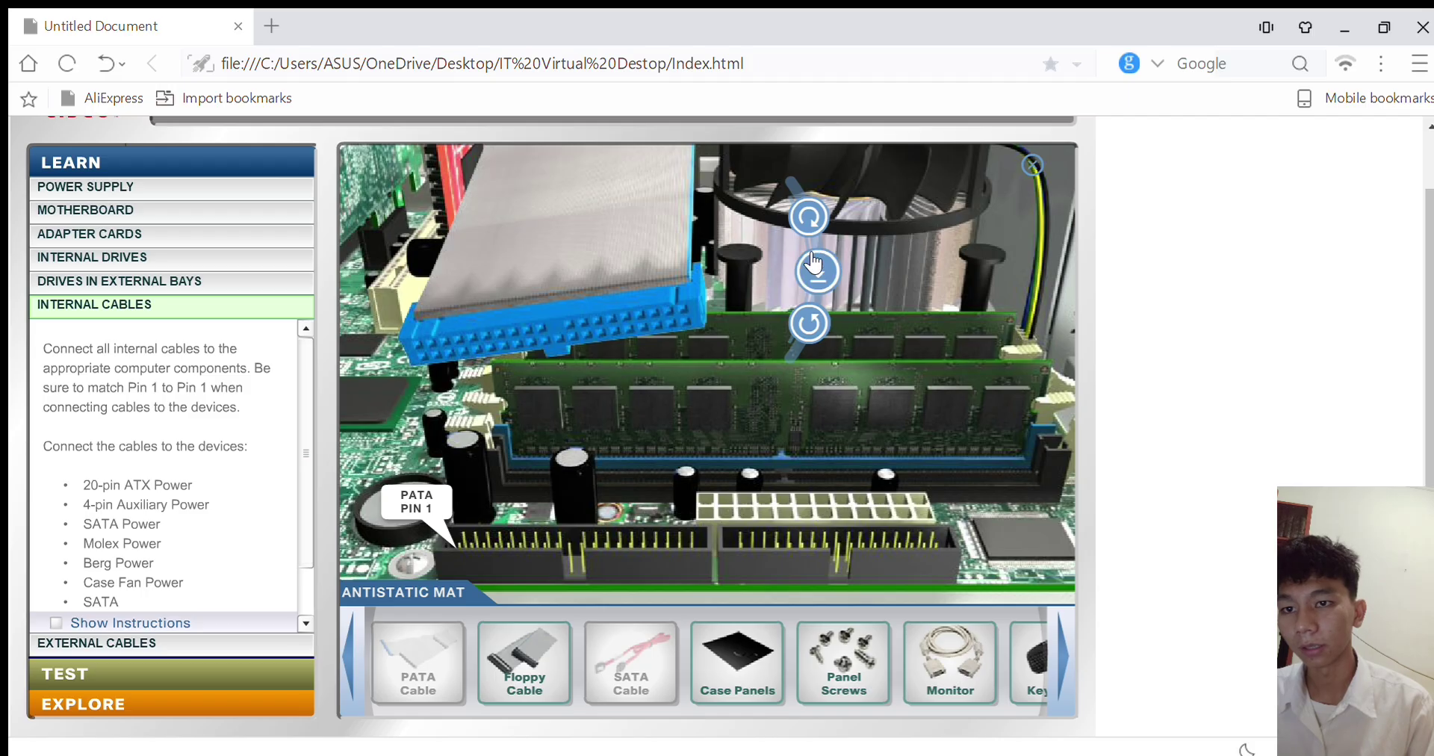
left_click(811, 324)
left_click(812, 323)
left_click(815, 272)
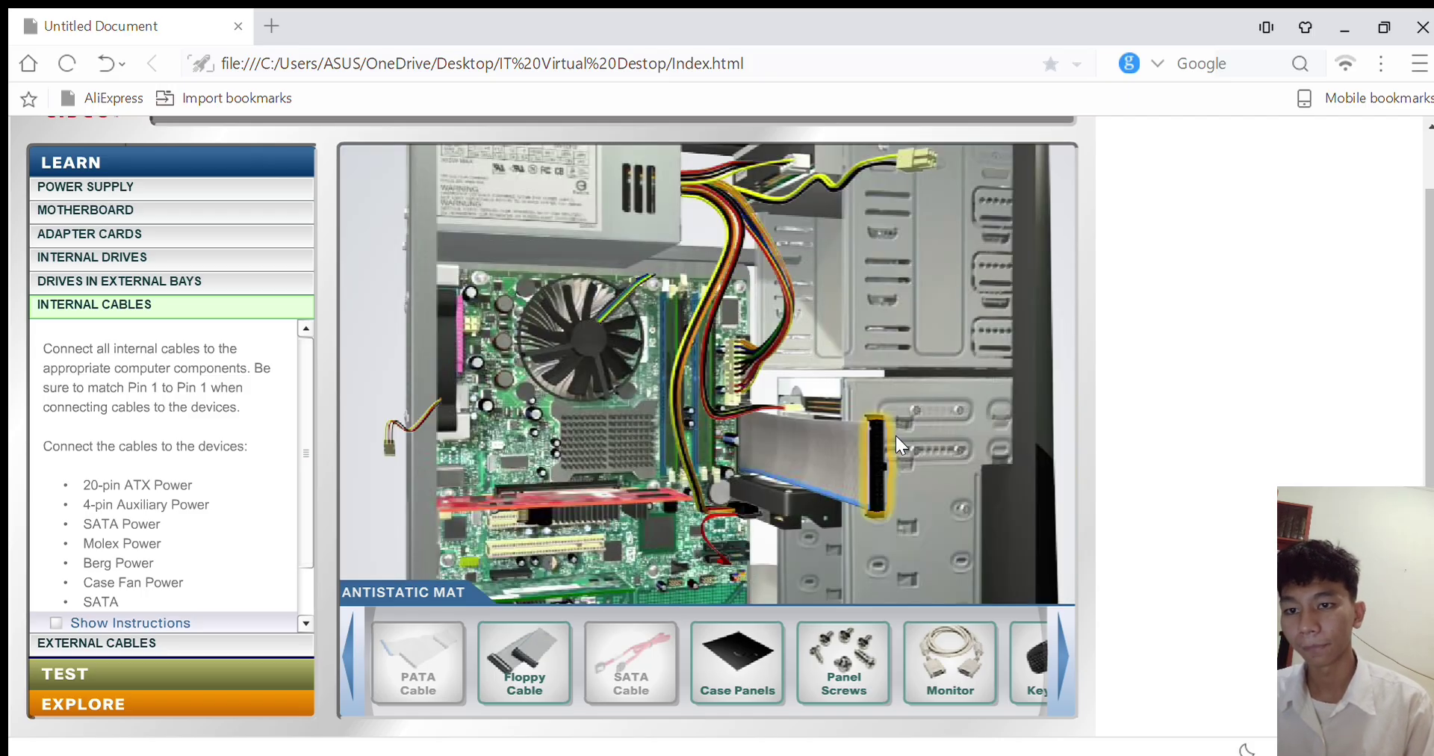
Connect the other end of the PATA cable to the optical drive's data socket, rotated to match the socket's orientation
left_click(884, 456)
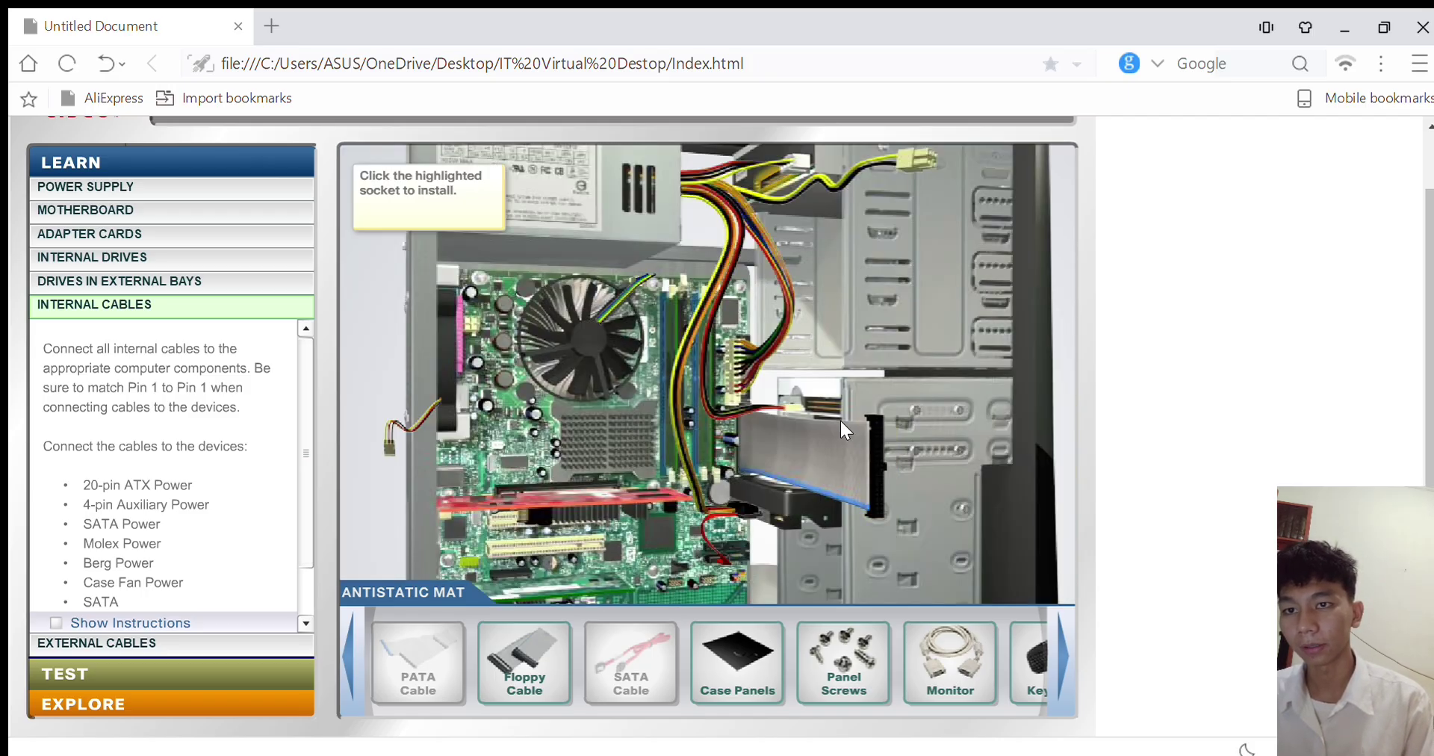
left_click(764, 176)
left_click(431, 317)
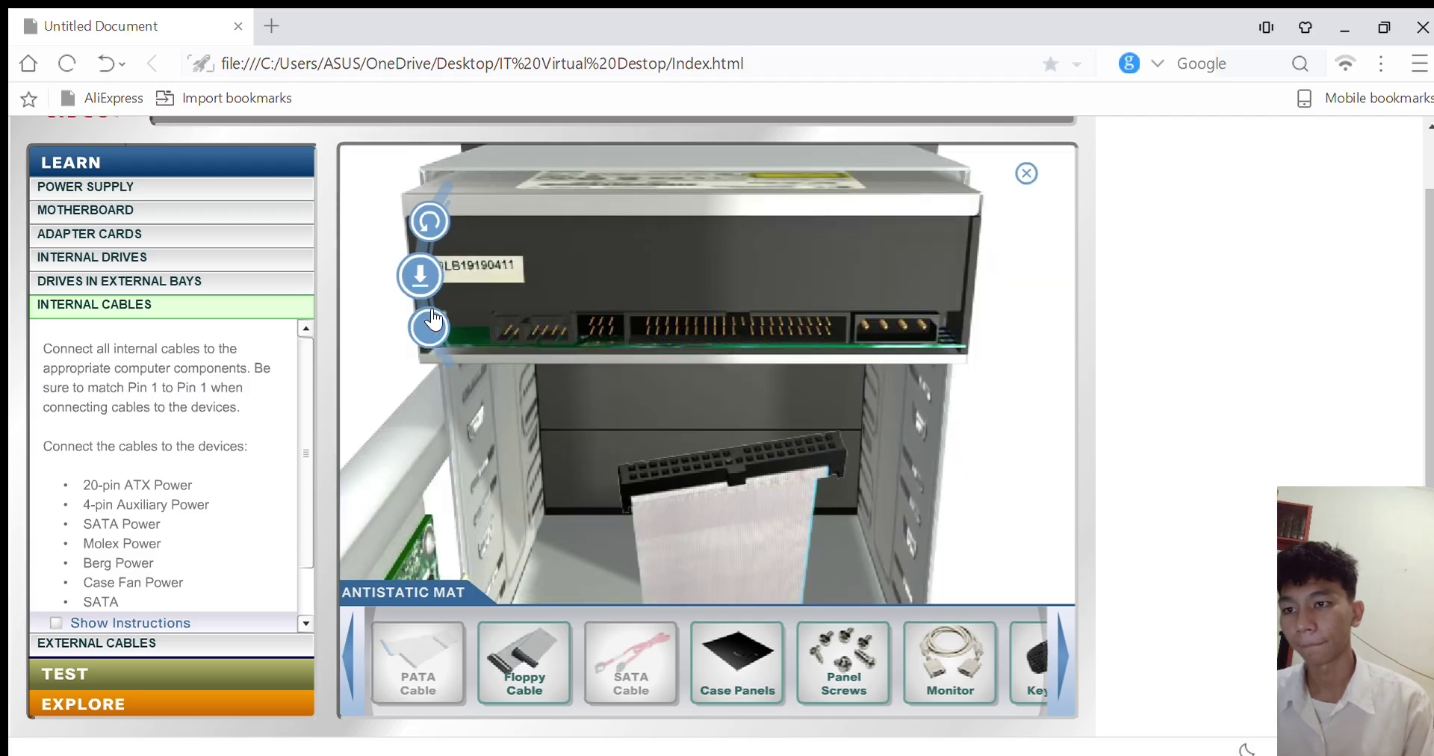
left_click(428, 225)
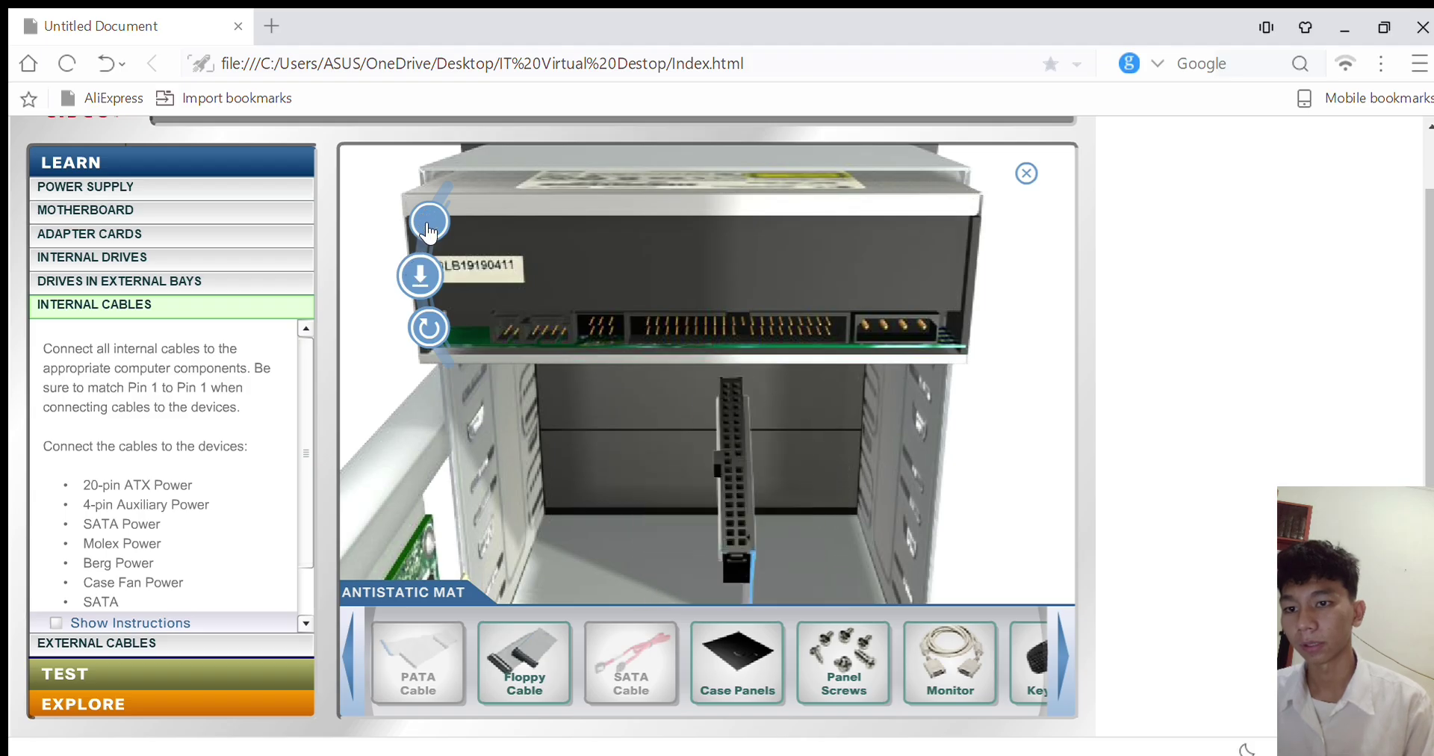
left_click(423, 269)
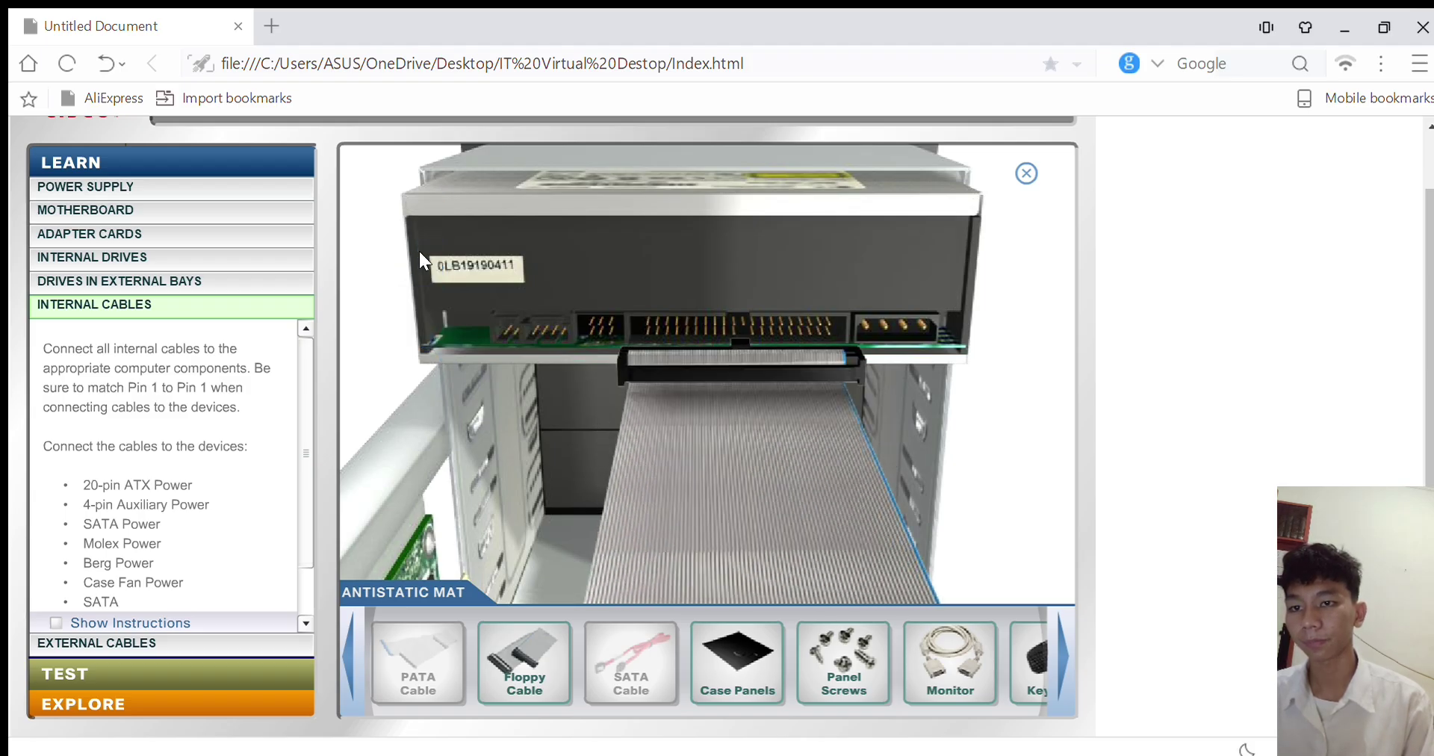
Bring the floppy cable to the motherboard's floppy socket and try plugging in its connector at different orientations
left_click(525, 662)
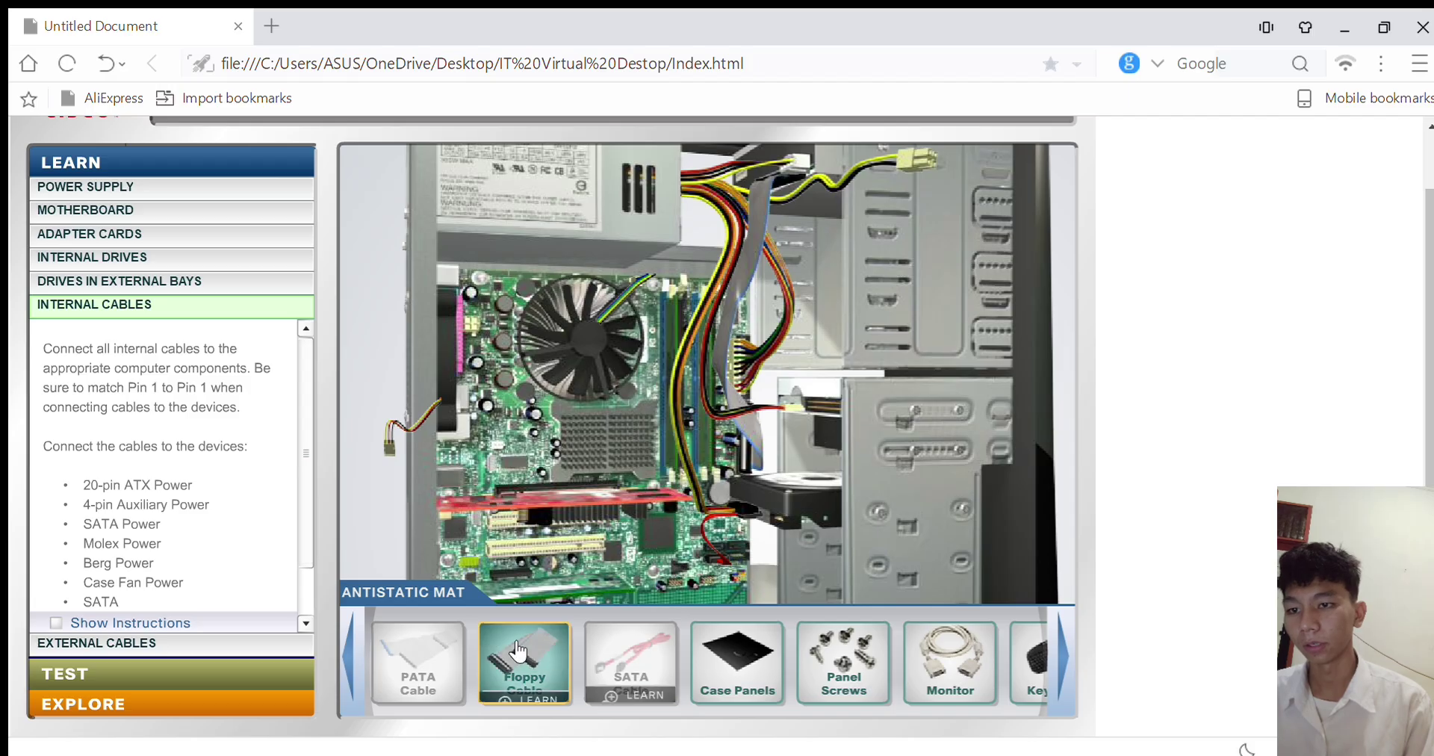
left_click_drag(508, 652, 700, 392)
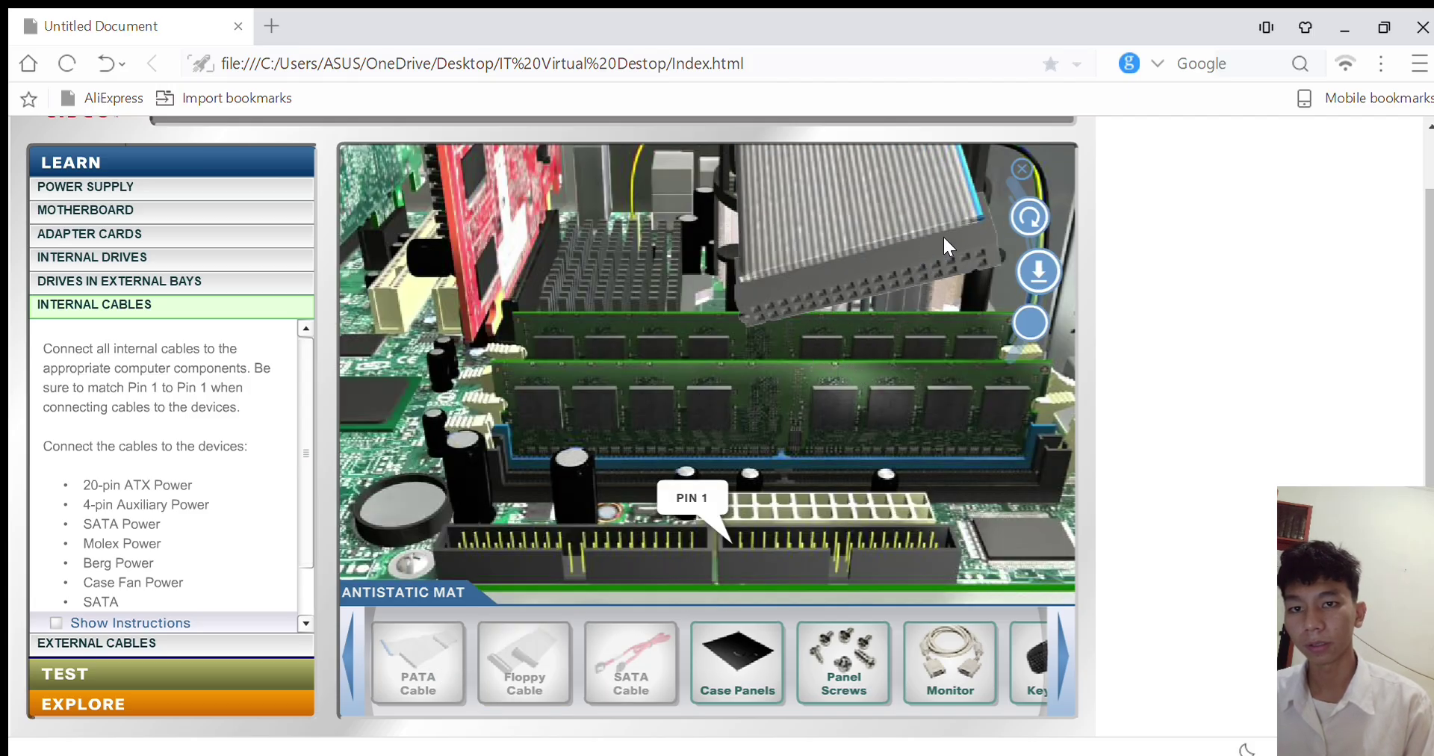
left_click(1037, 317)
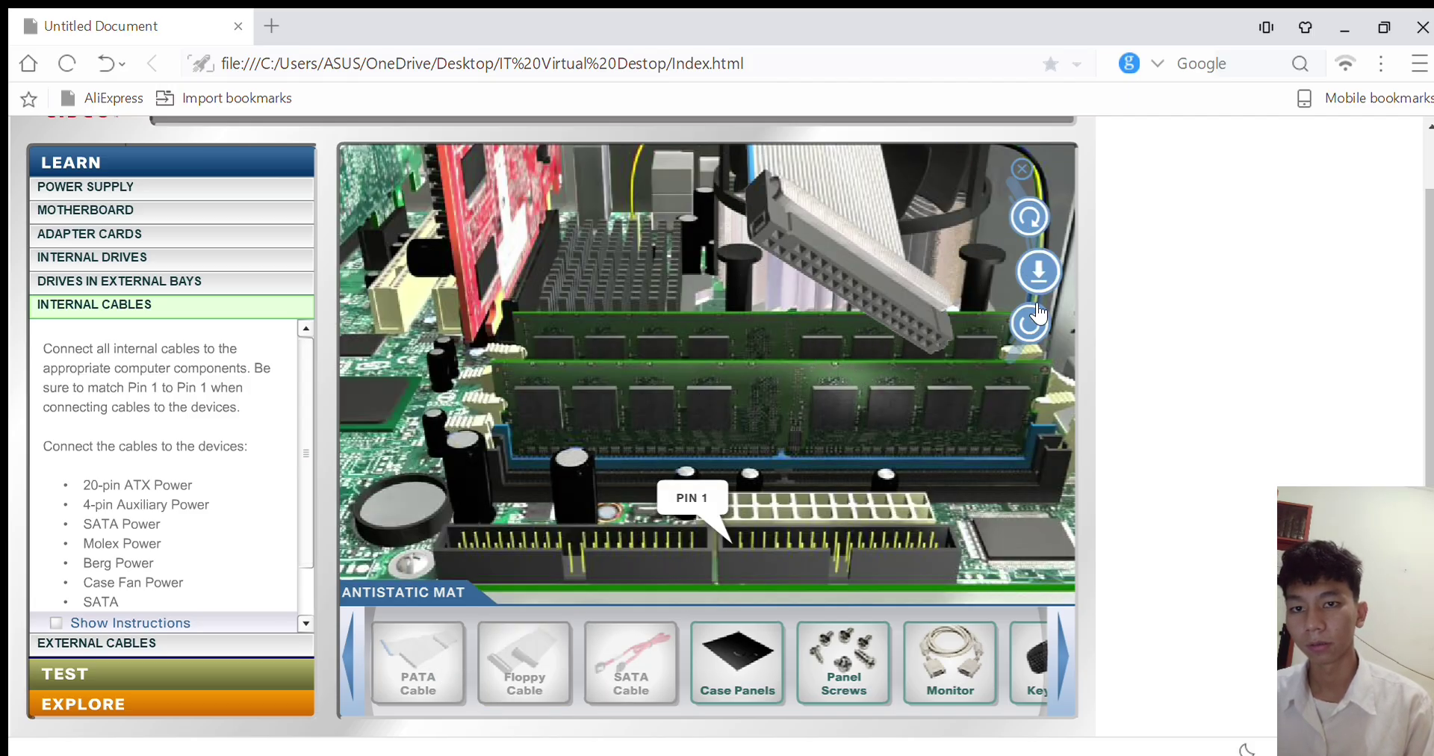
left_click(1031, 219)
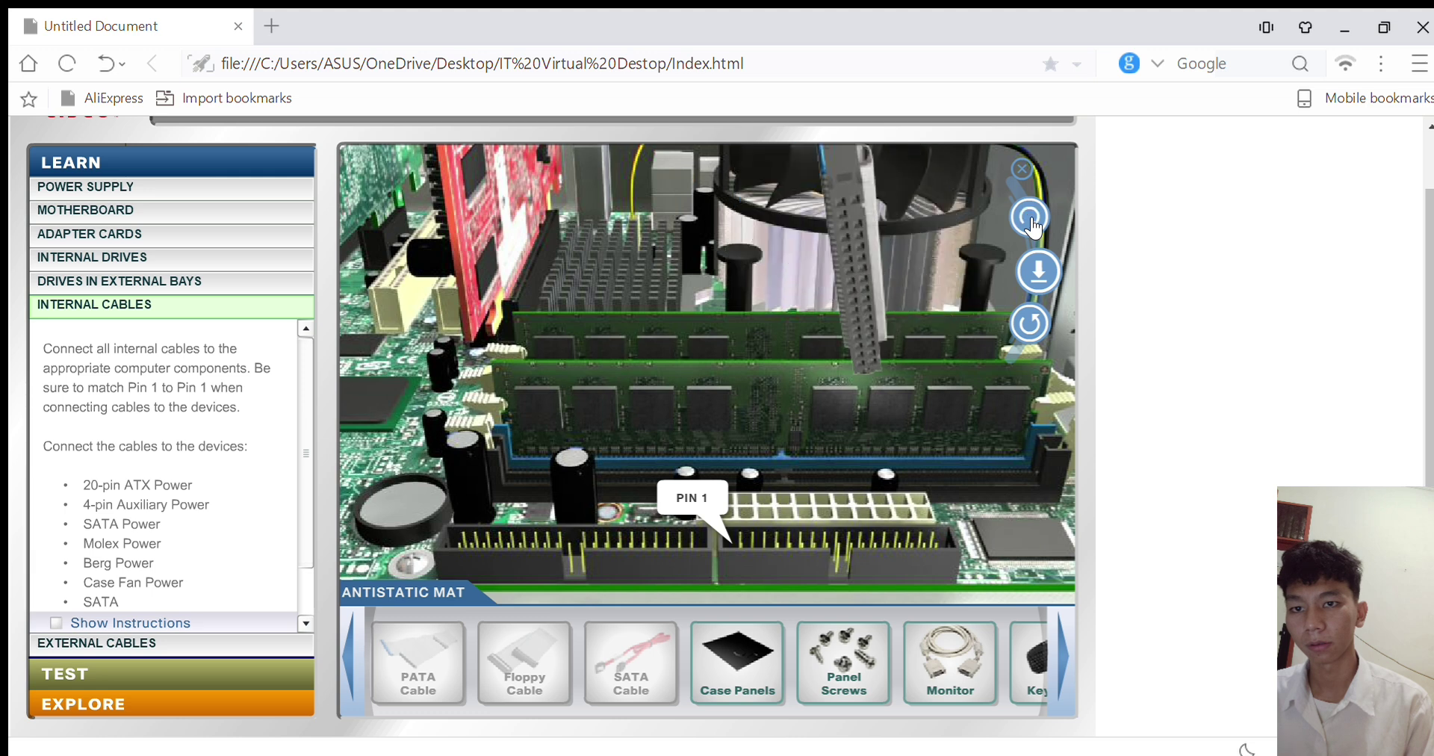
left_click(1031, 218)
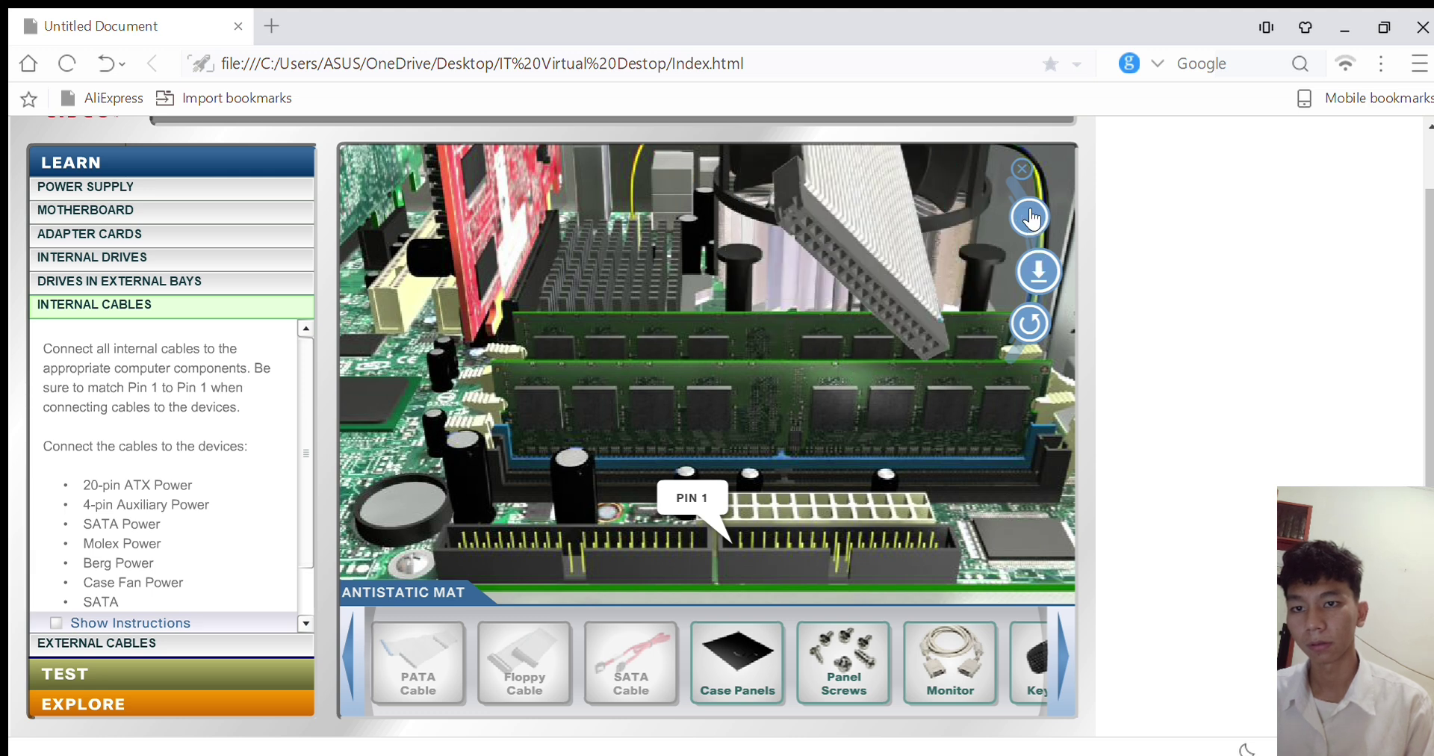
left_click(1031, 218)
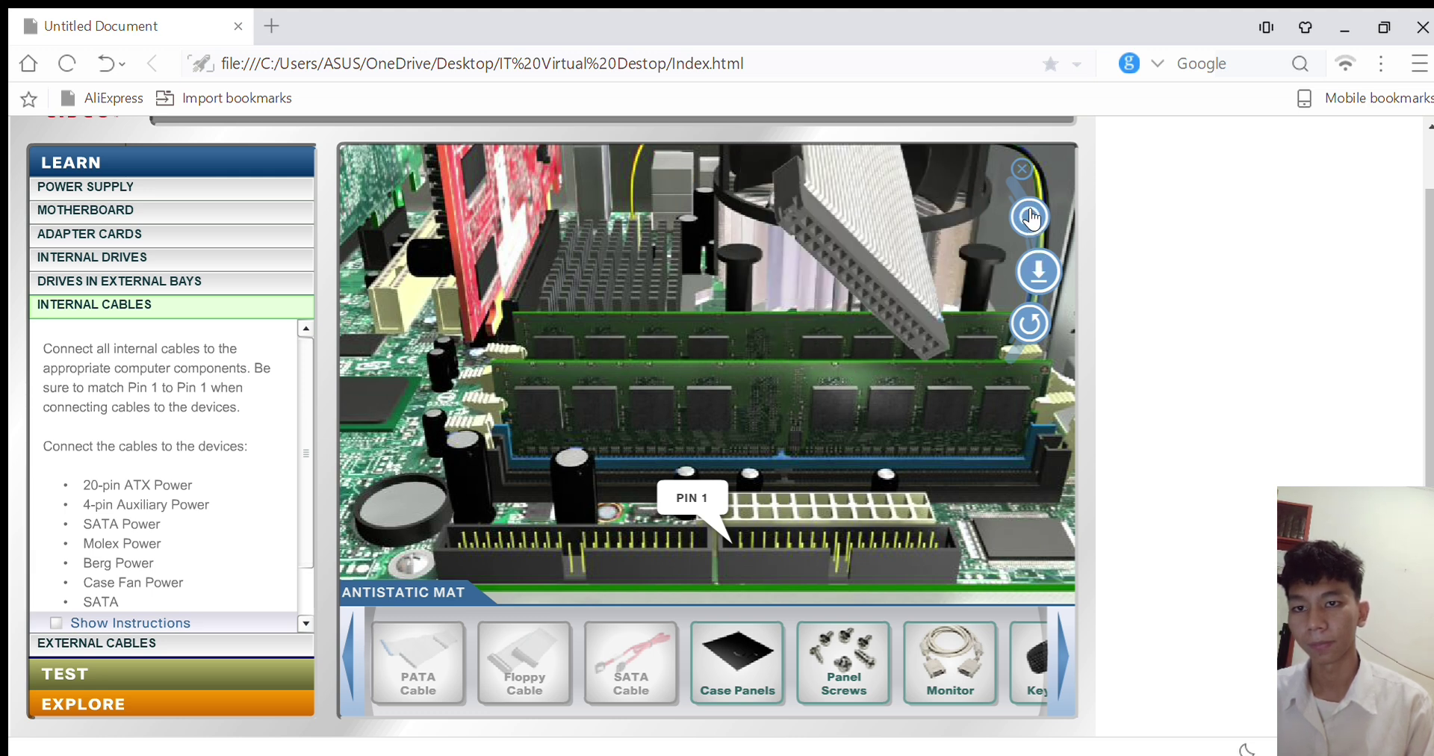
left_click(1040, 269)
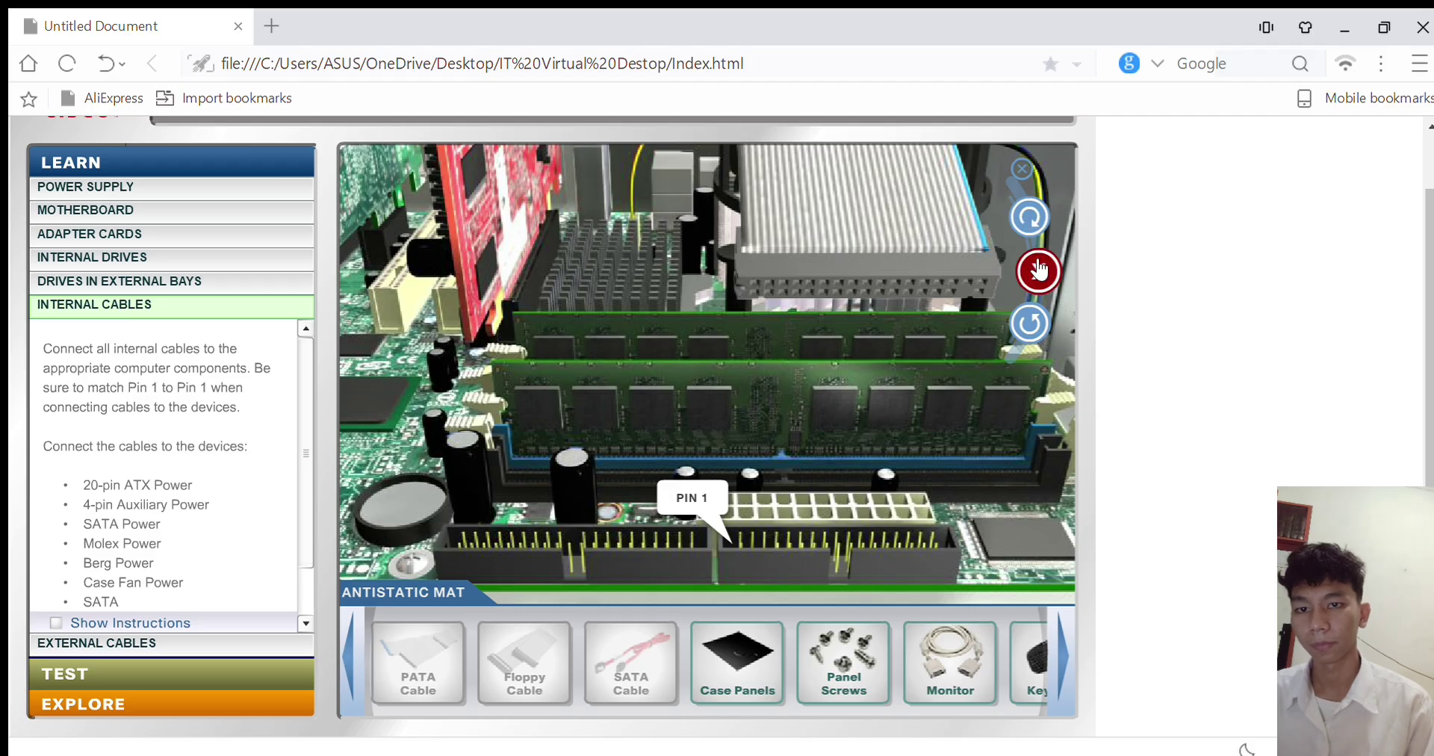
left_click(1031, 324)
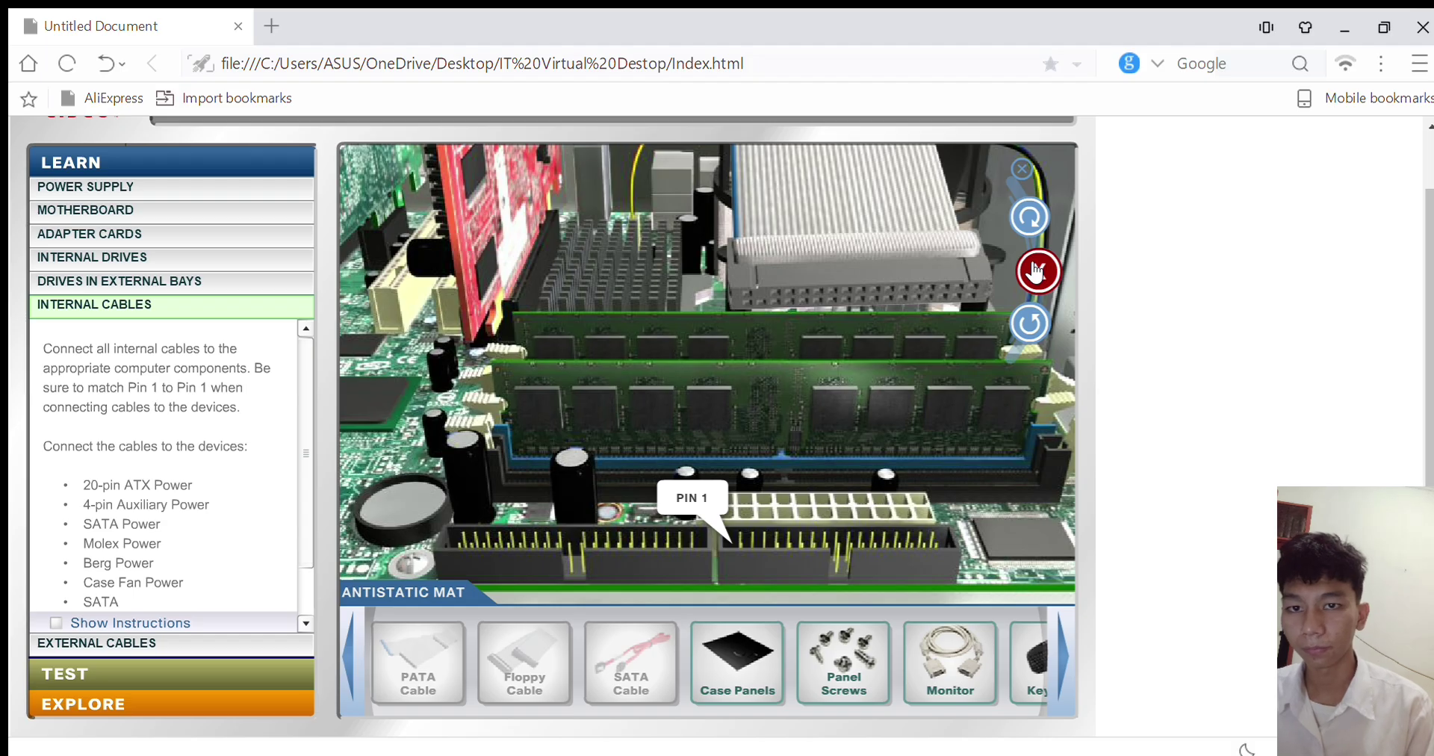
Rotate the floppy cable's connector to match Pin 1 and install it in the motherboard's floppy socket
left_click(1031, 217)
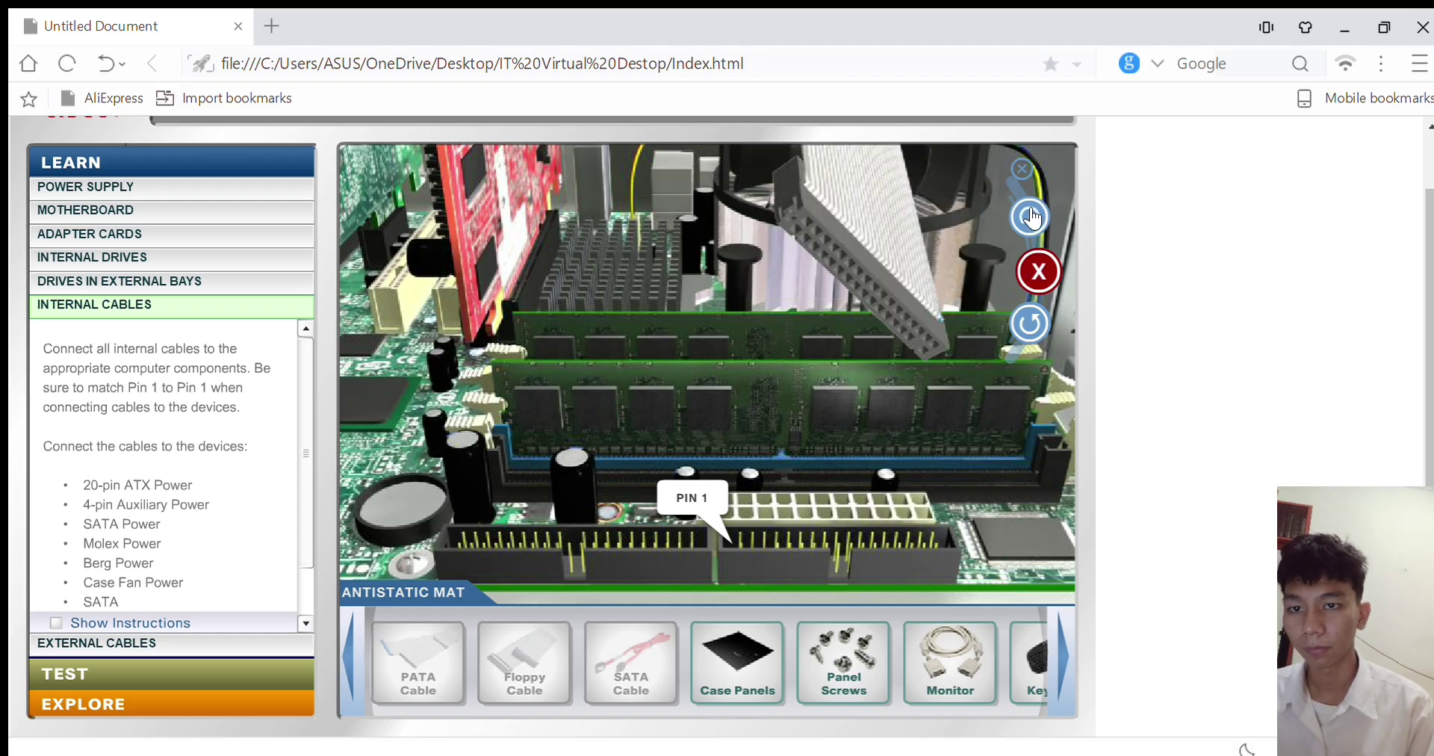
left_click(1032, 218)
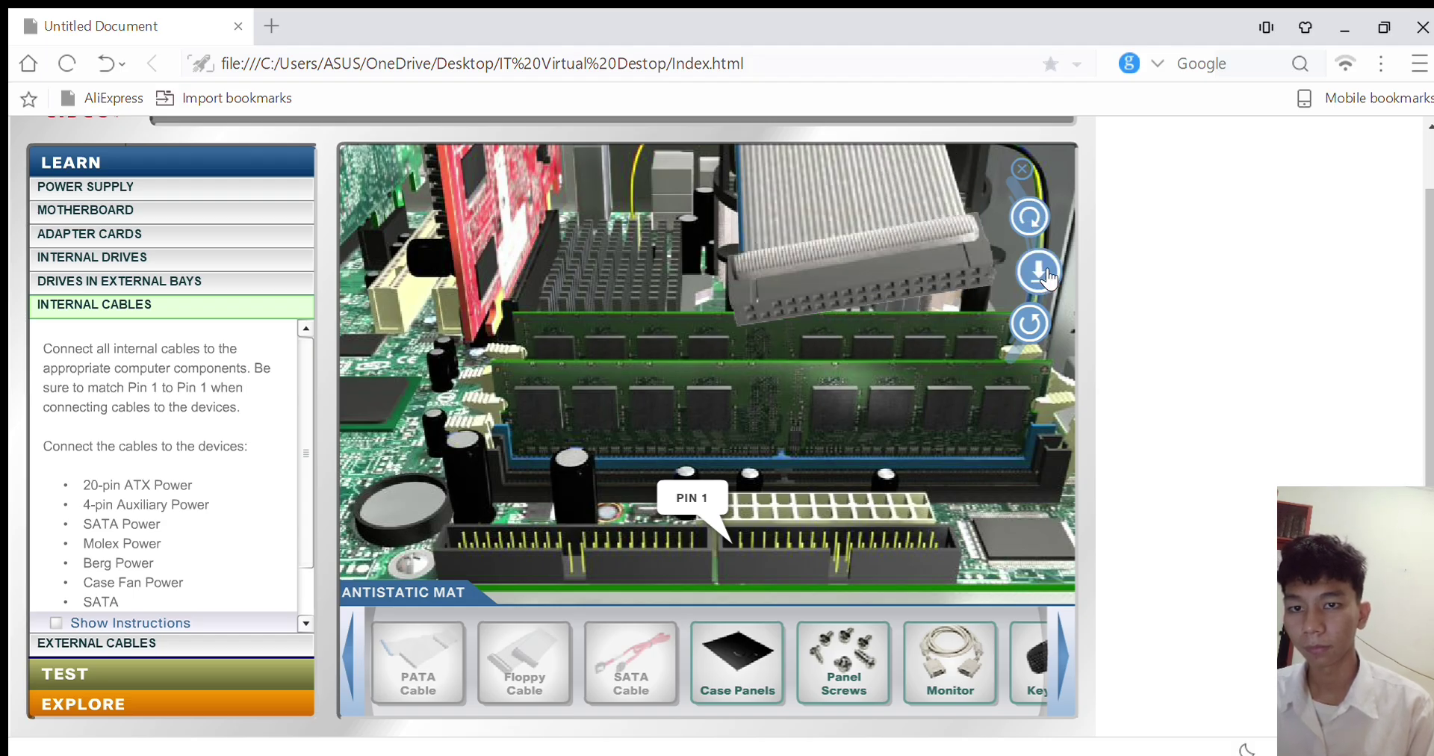
left_click(1027, 220)
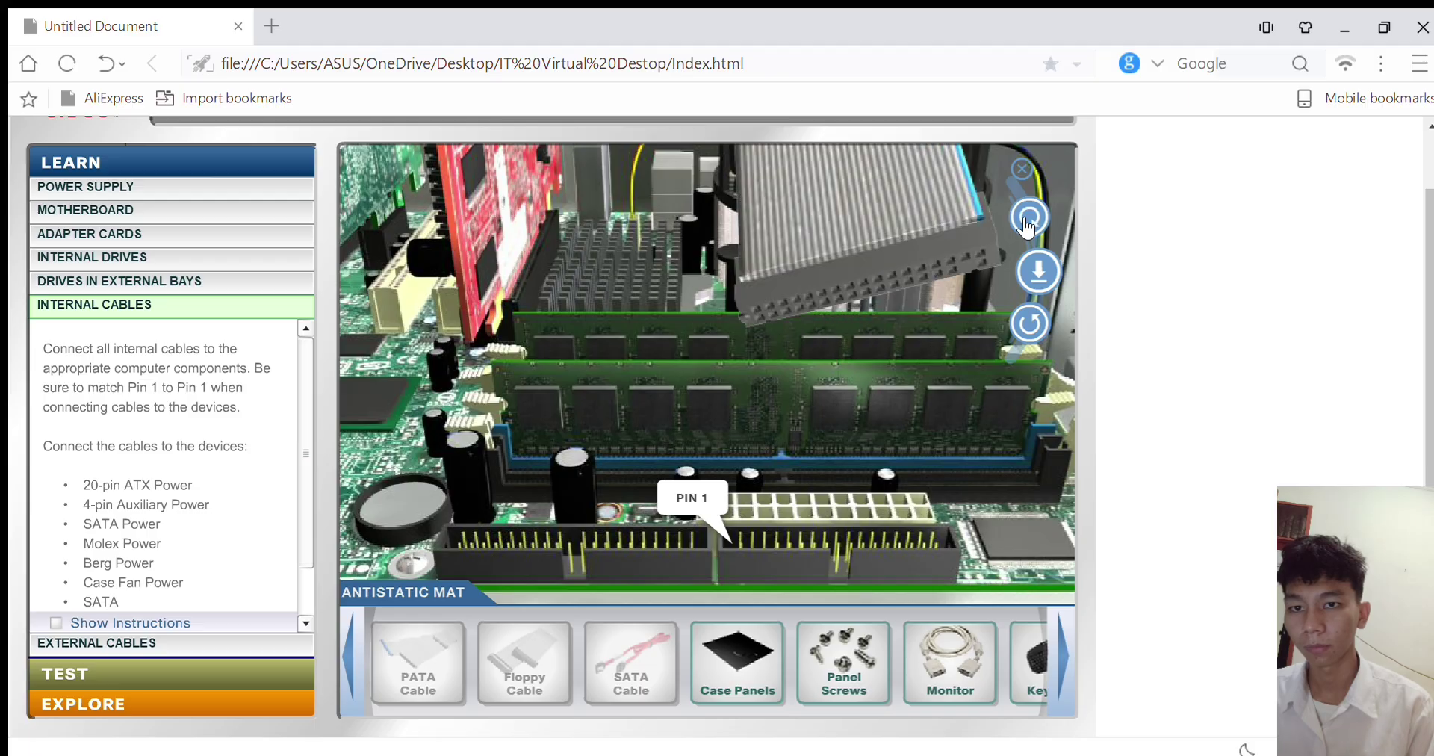
left_click(1027, 220)
left_click(1027, 220)
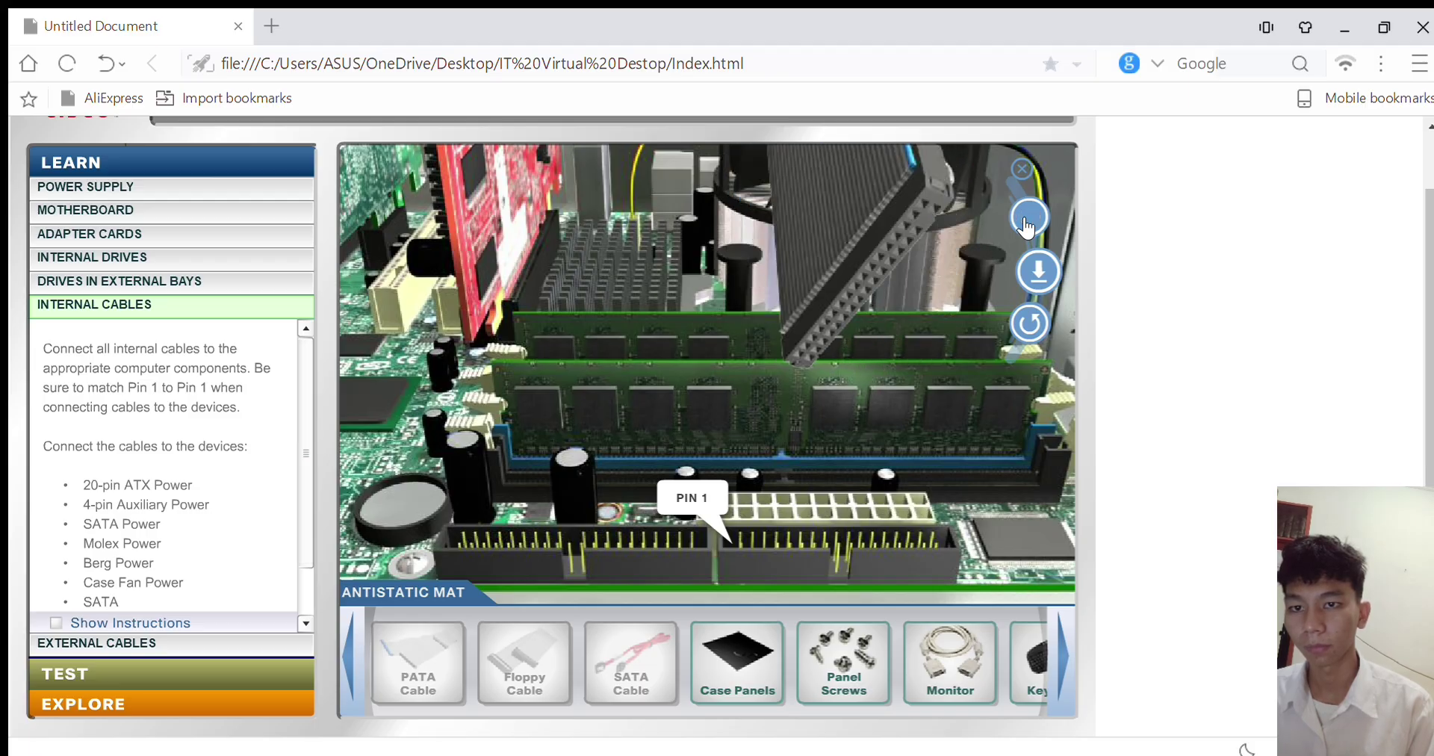
left_click(1043, 280)
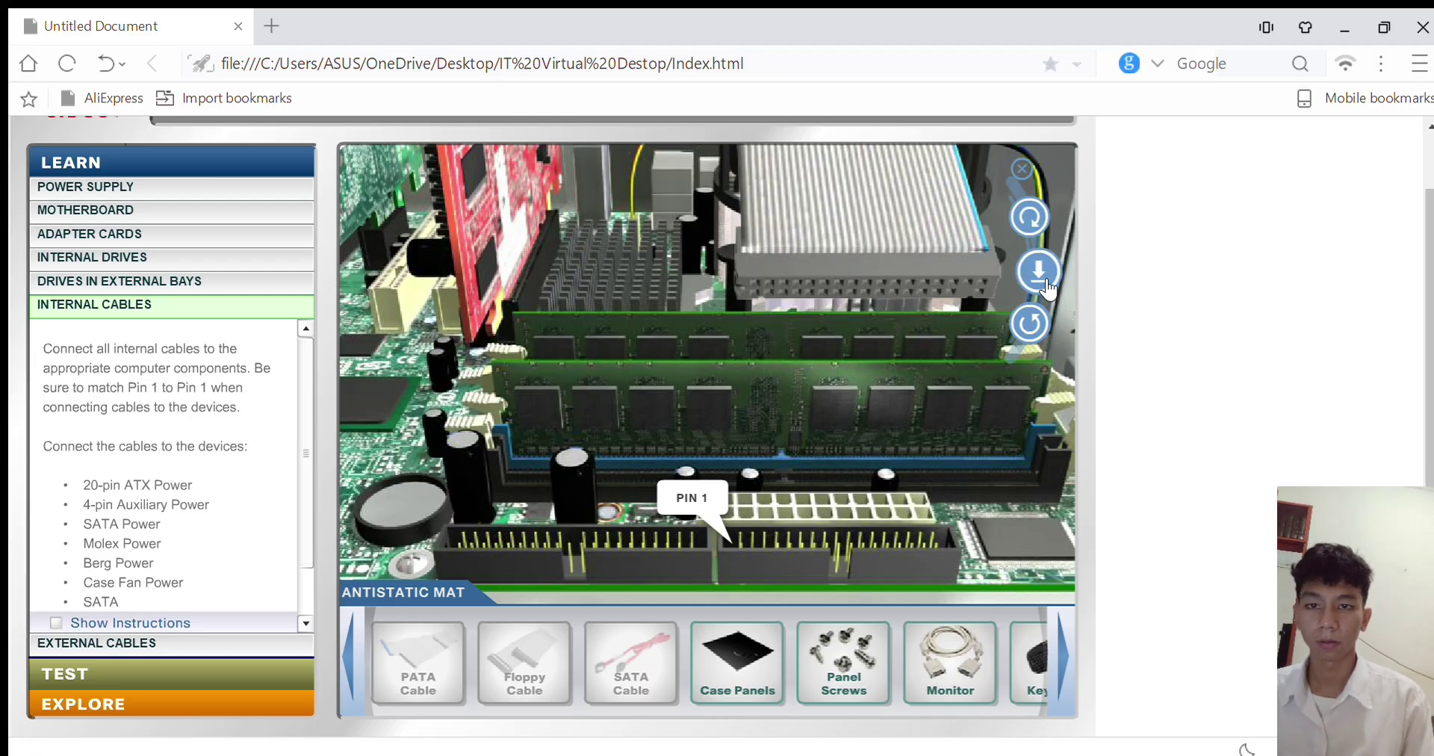
left_click(1048, 288)
left_click(1037, 314)
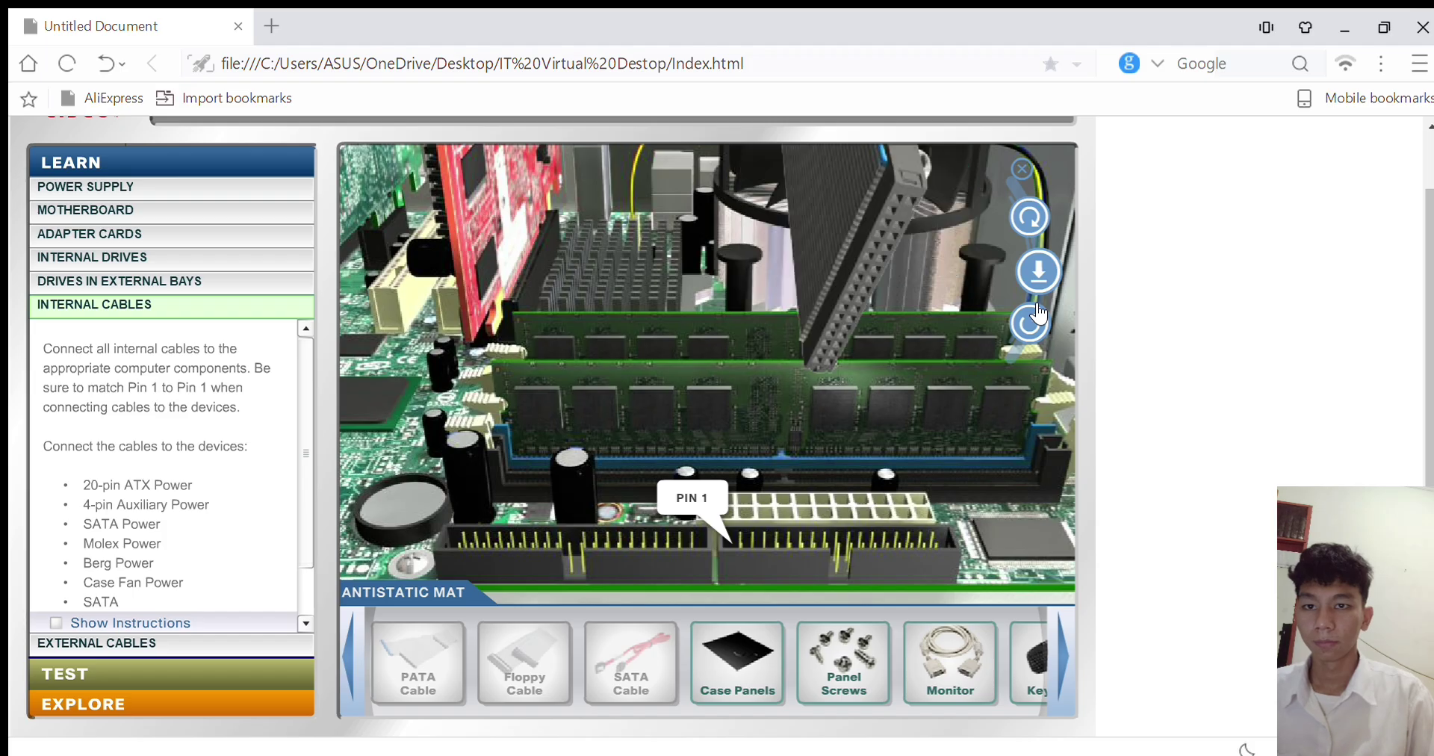
left_click(1037, 270)
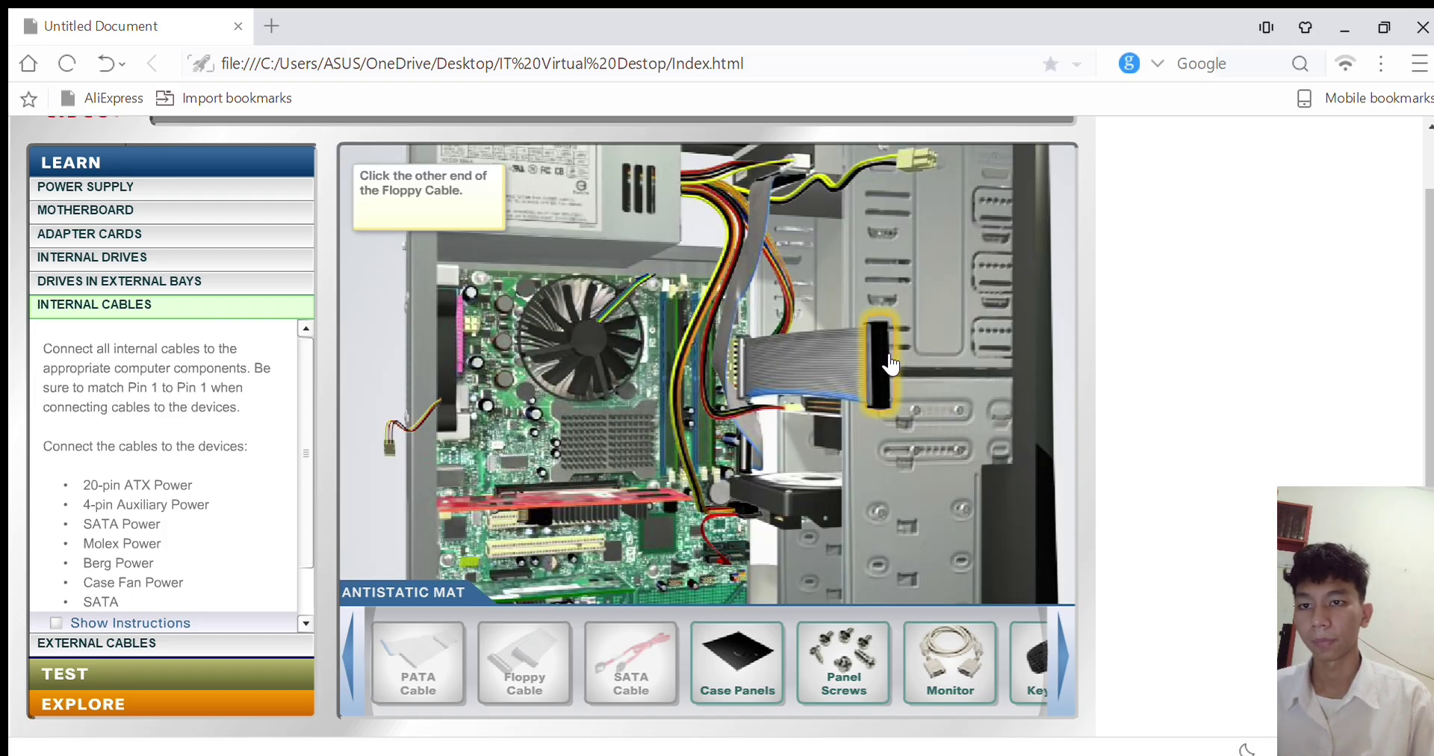
Connect the other end of the floppy cable to the floppy drive's data socket, rotated to match the socket's orientation
left_click(882, 351)
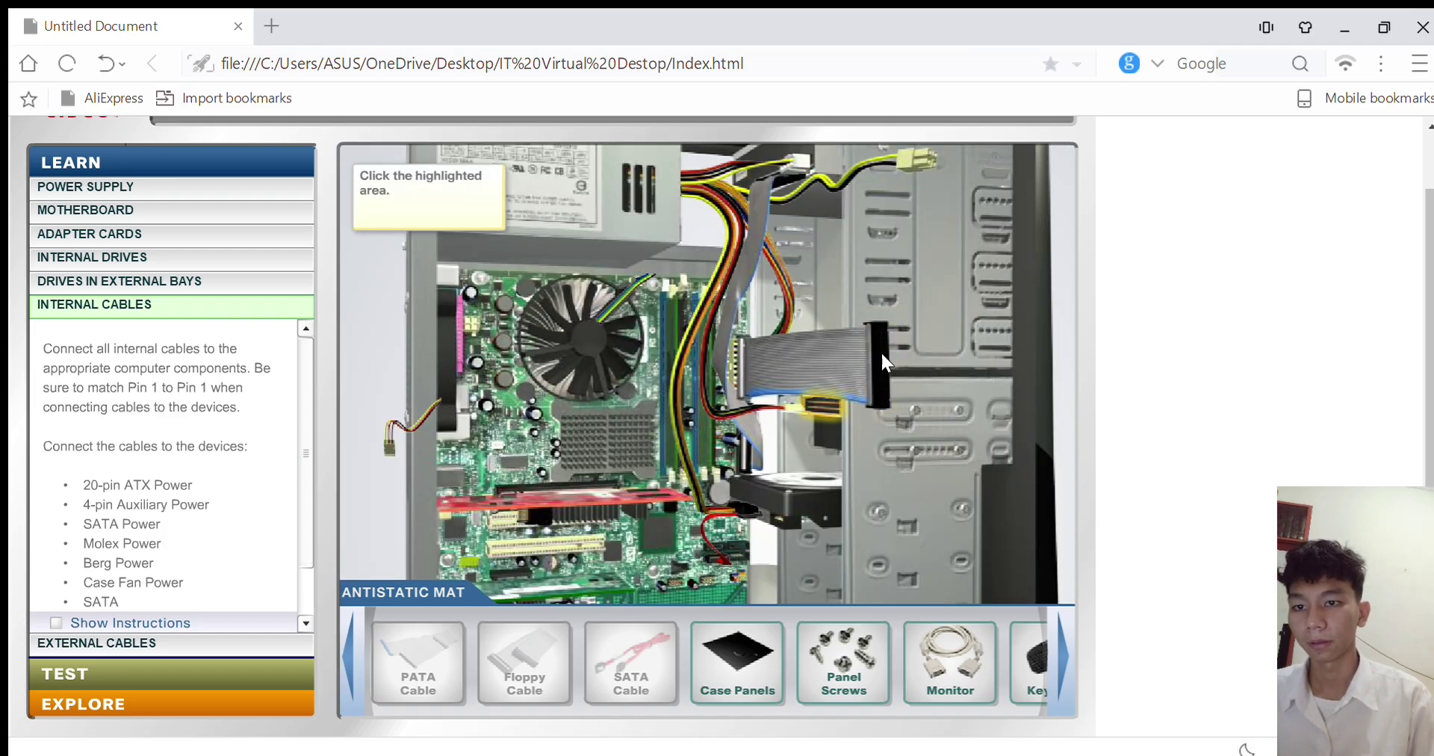
left_click(814, 411)
left_click(814, 412)
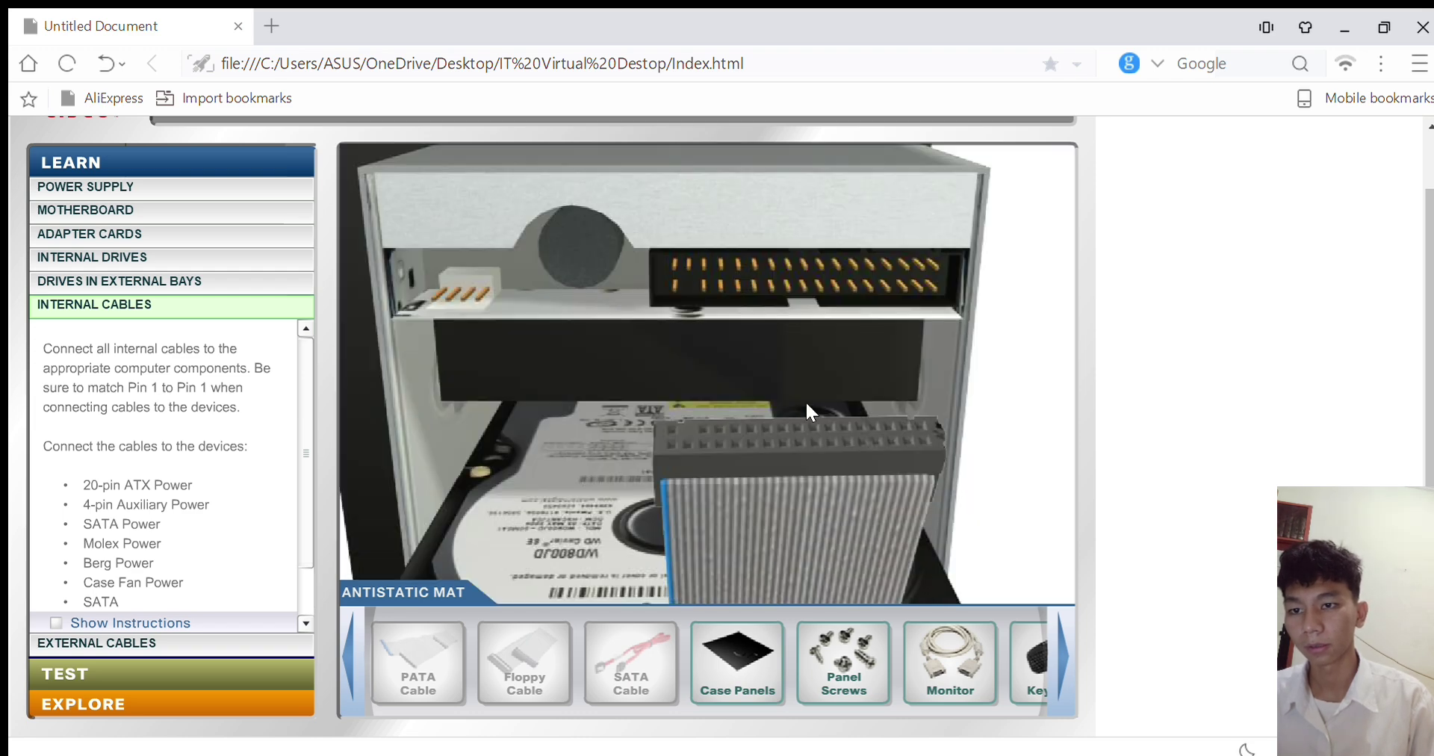
left_click(396, 269)
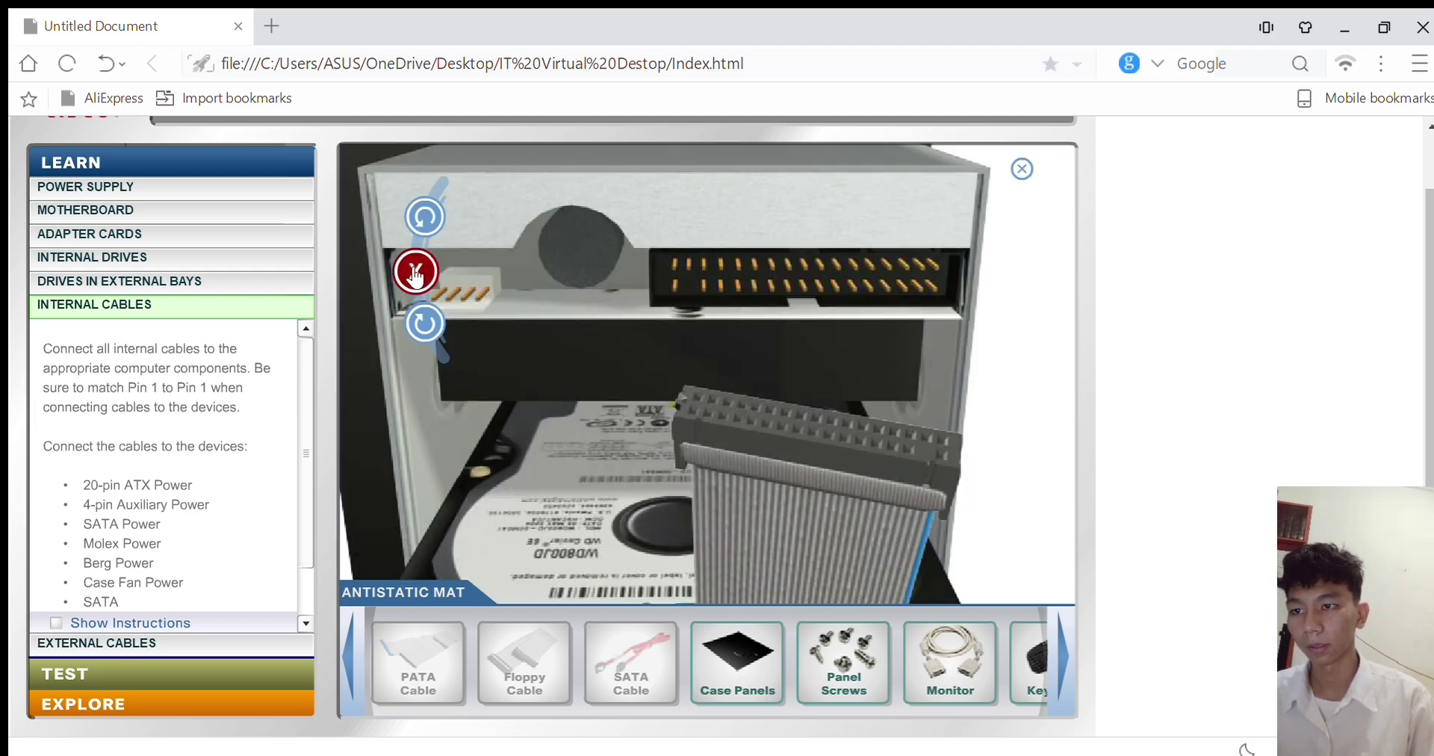
left_click(424, 321)
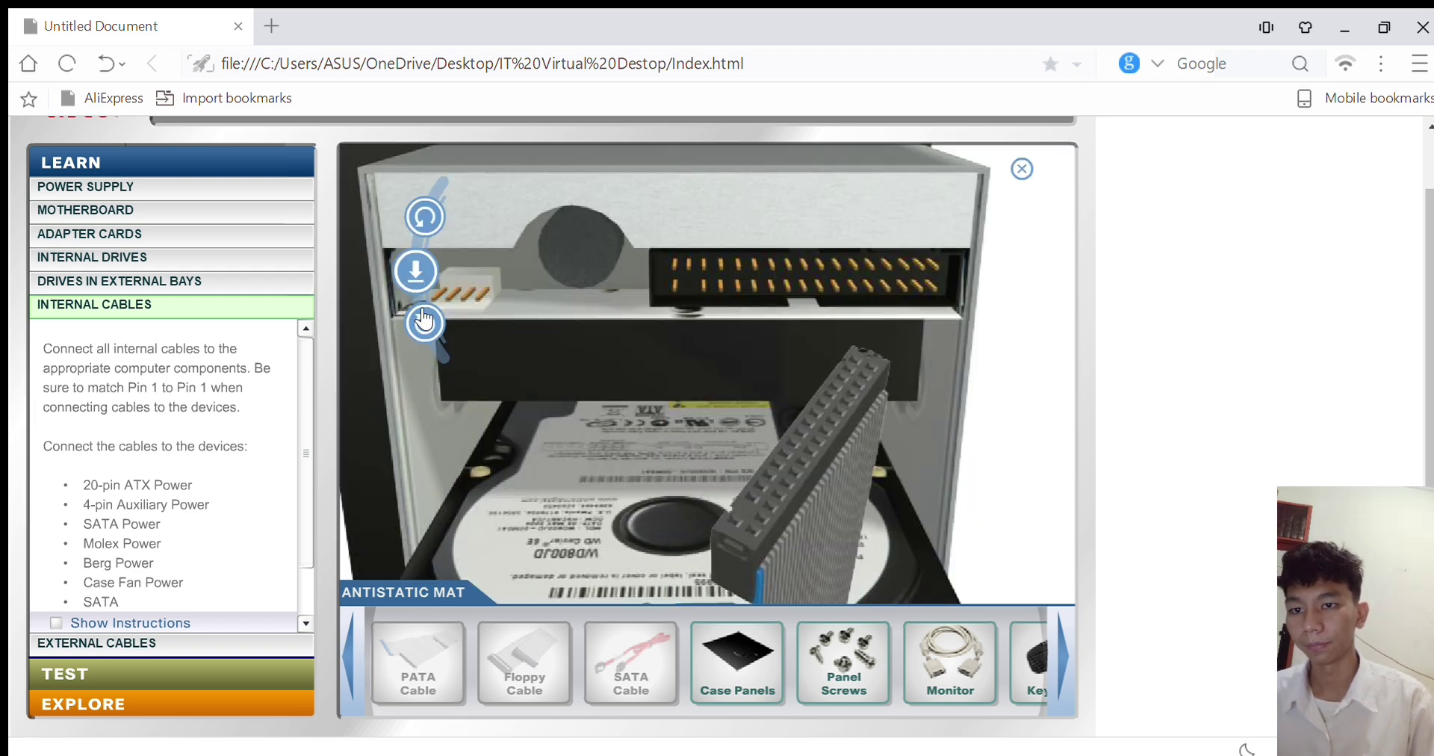
left_click(407, 268)
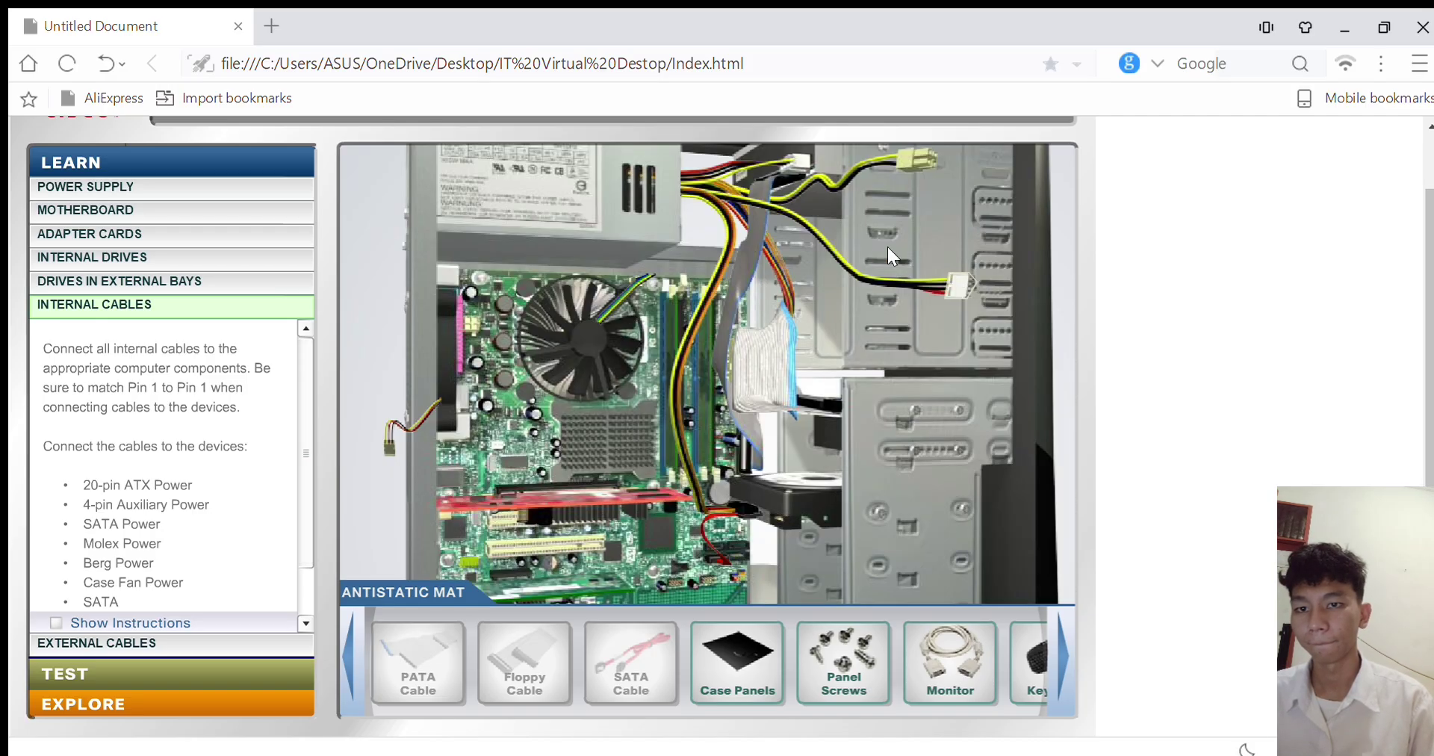
Bring the Berg power cable to the floppy drive's power socket and try plugging in its connector at different orientations
left_click(798, 399)
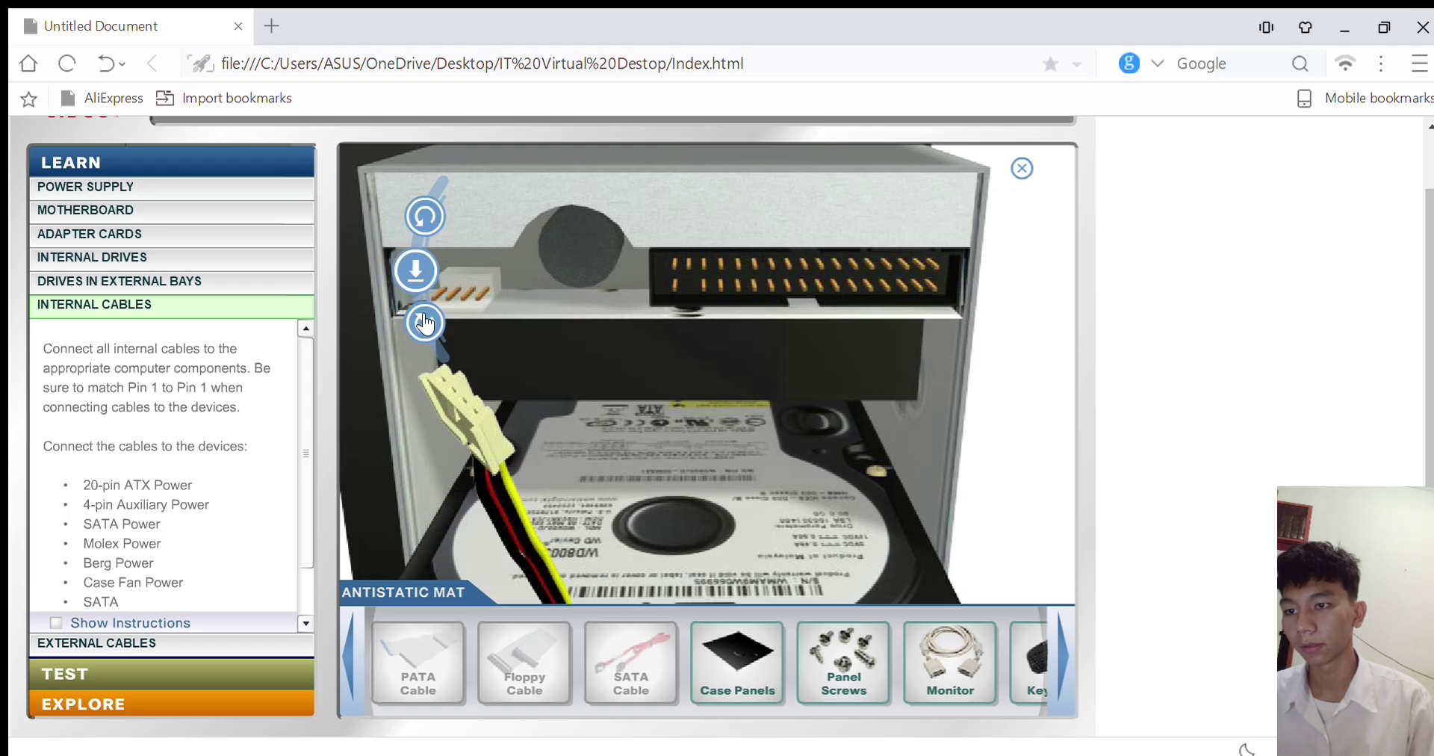
left_click(424, 322)
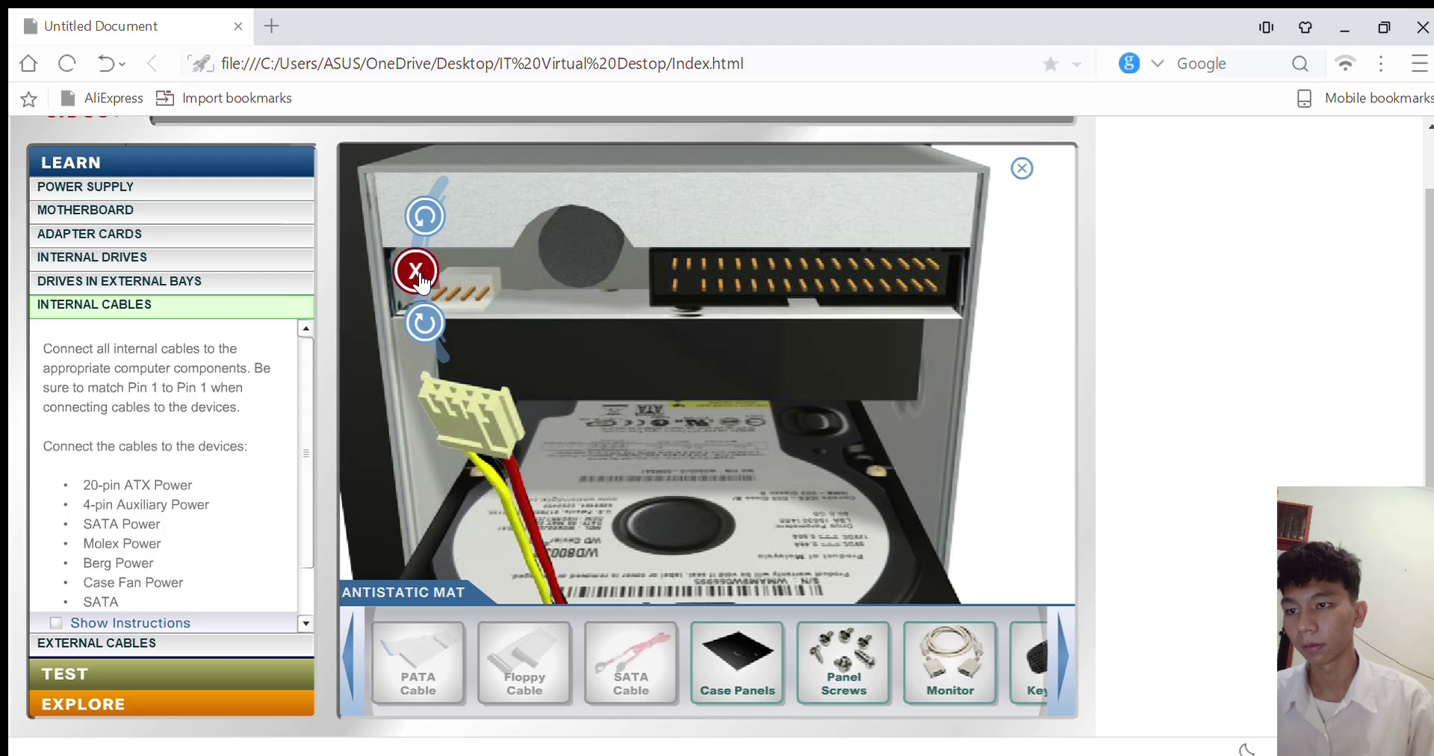
left_click(433, 329)
left_click(432, 330)
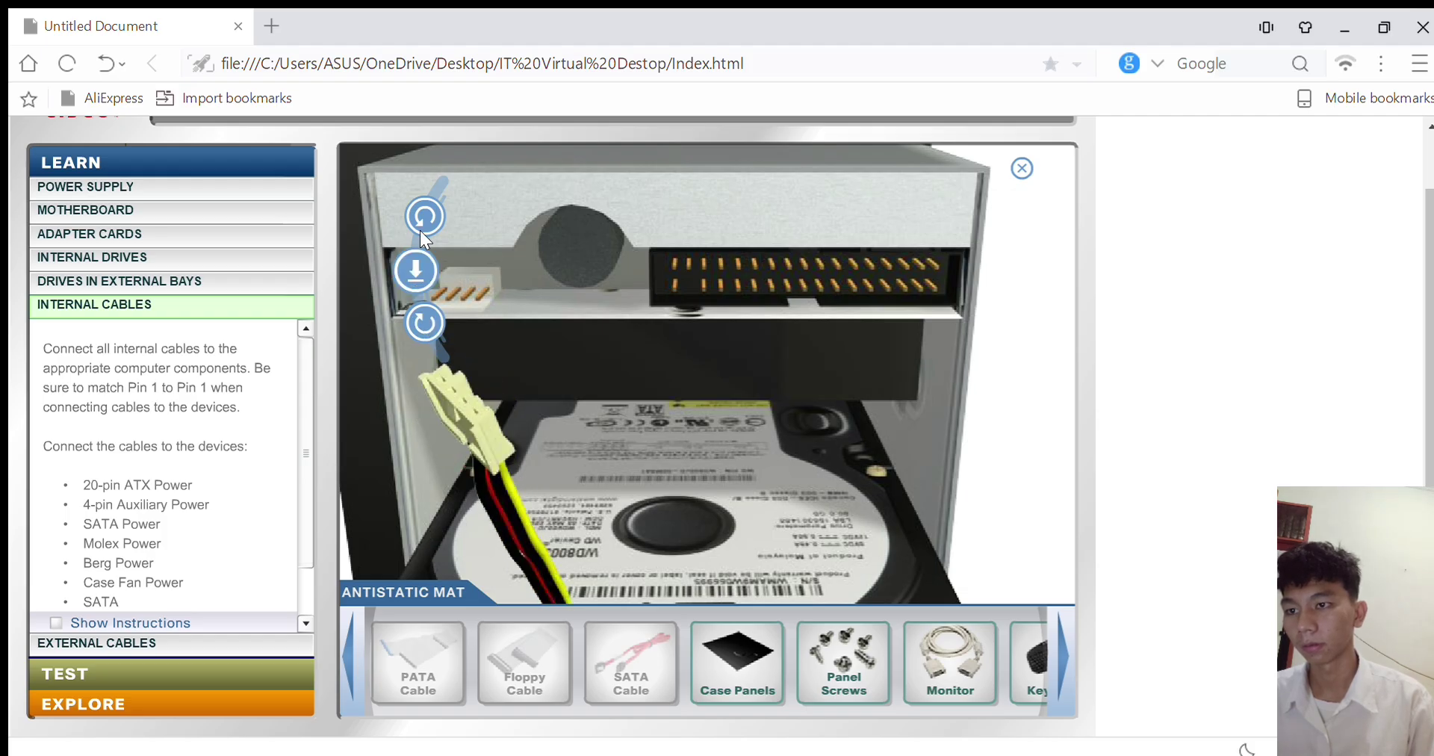
left_click(423, 321)
left_click(422, 321)
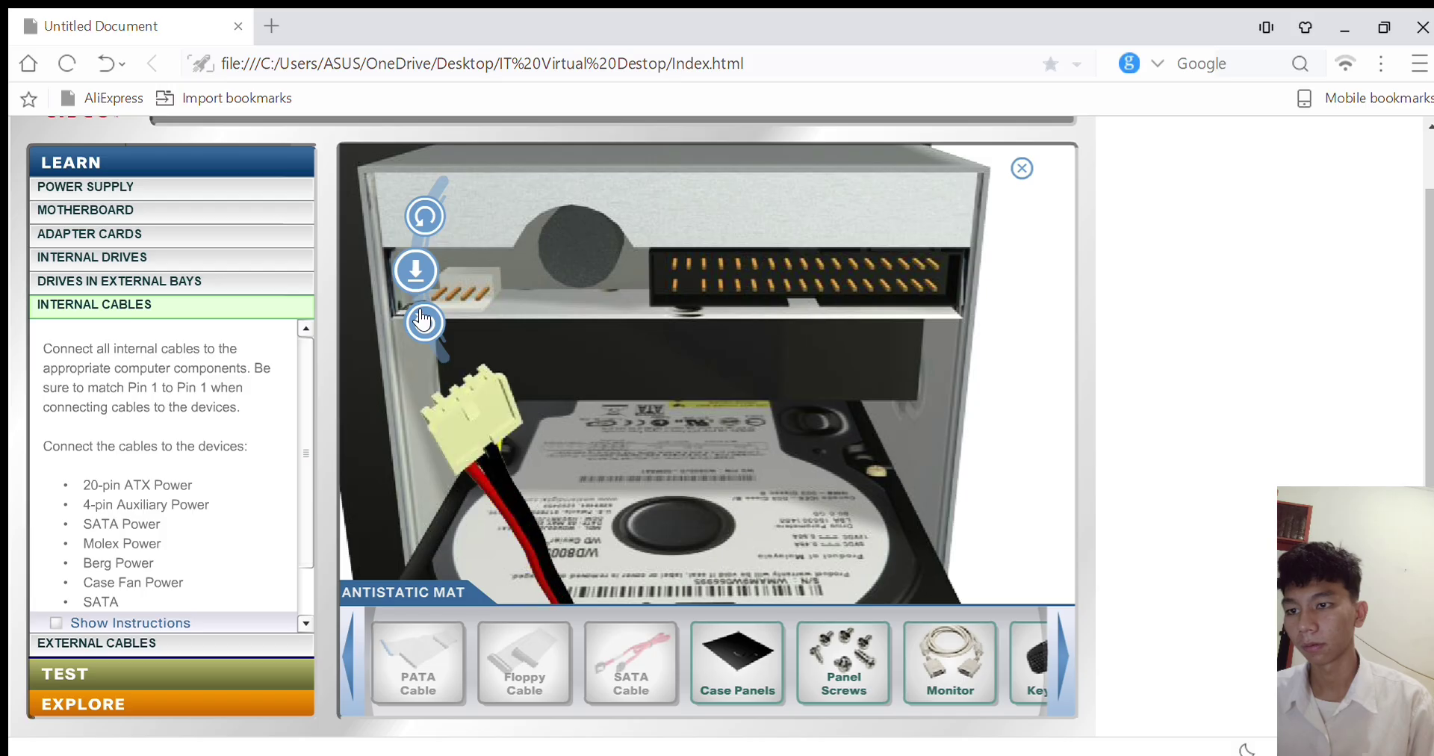
left_click(423, 321)
left_click(422, 321)
left_click(422, 321)
left_click(422, 321)
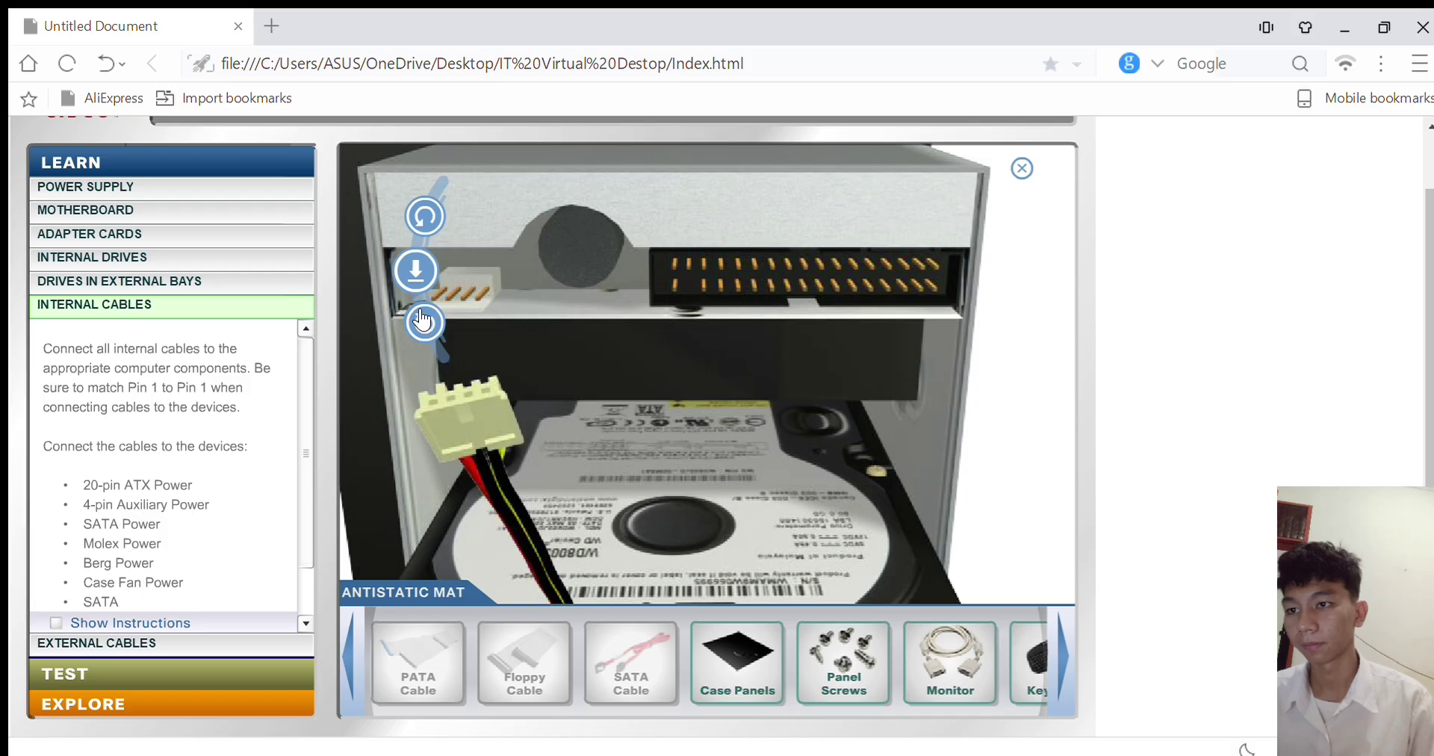
left_click(415, 274)
Rotate the Berg connector to match the pins and install it in the floppy drive's power socket
left_click(423, 321)
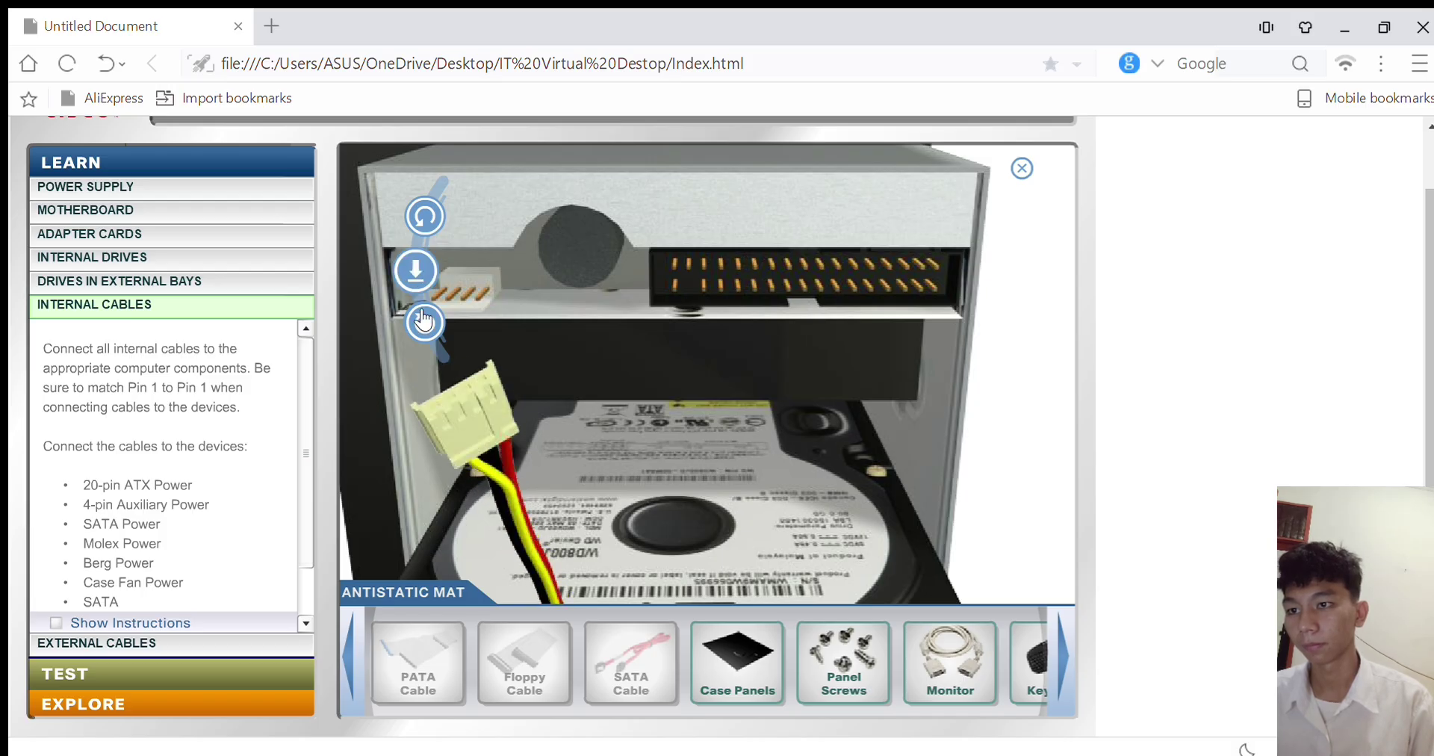
left_click(423, 321)
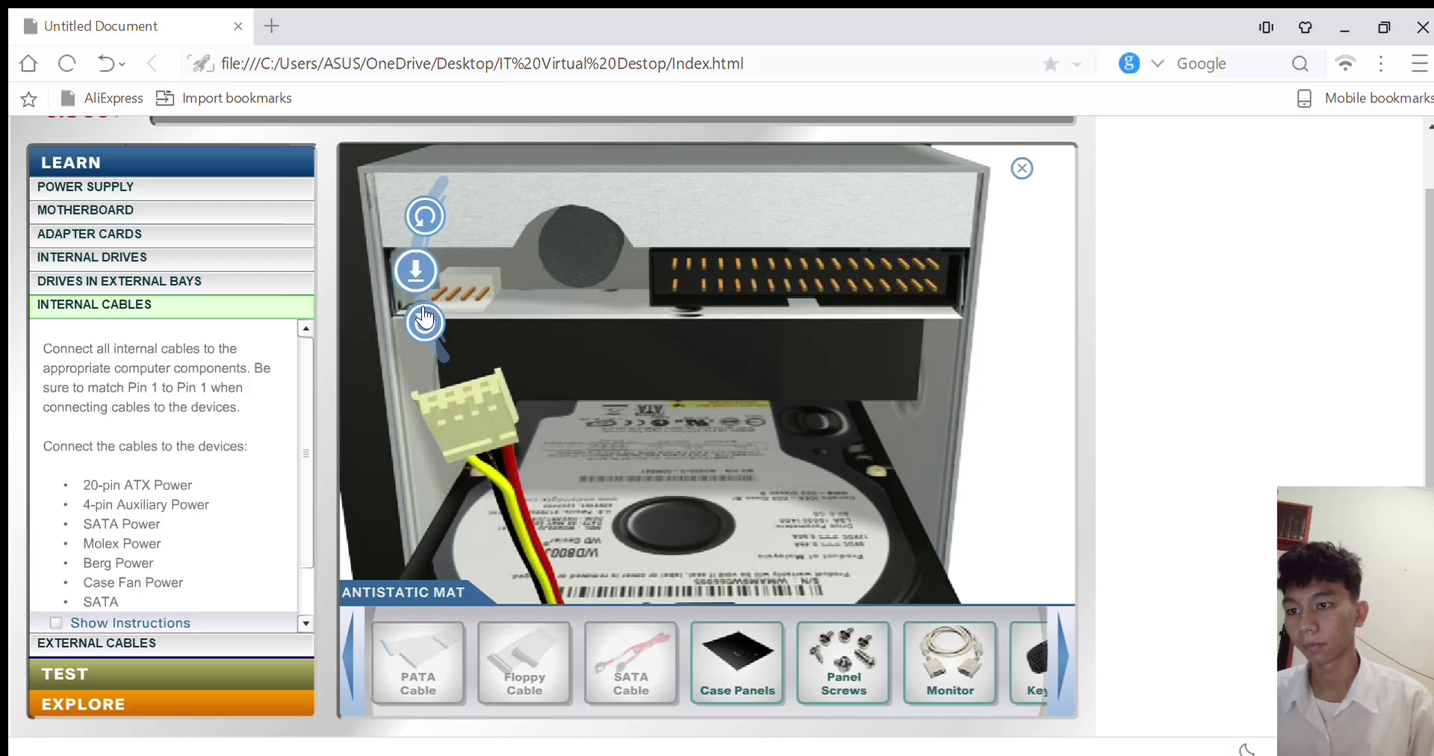
left_click(420, 260)
left_click(425, 218)
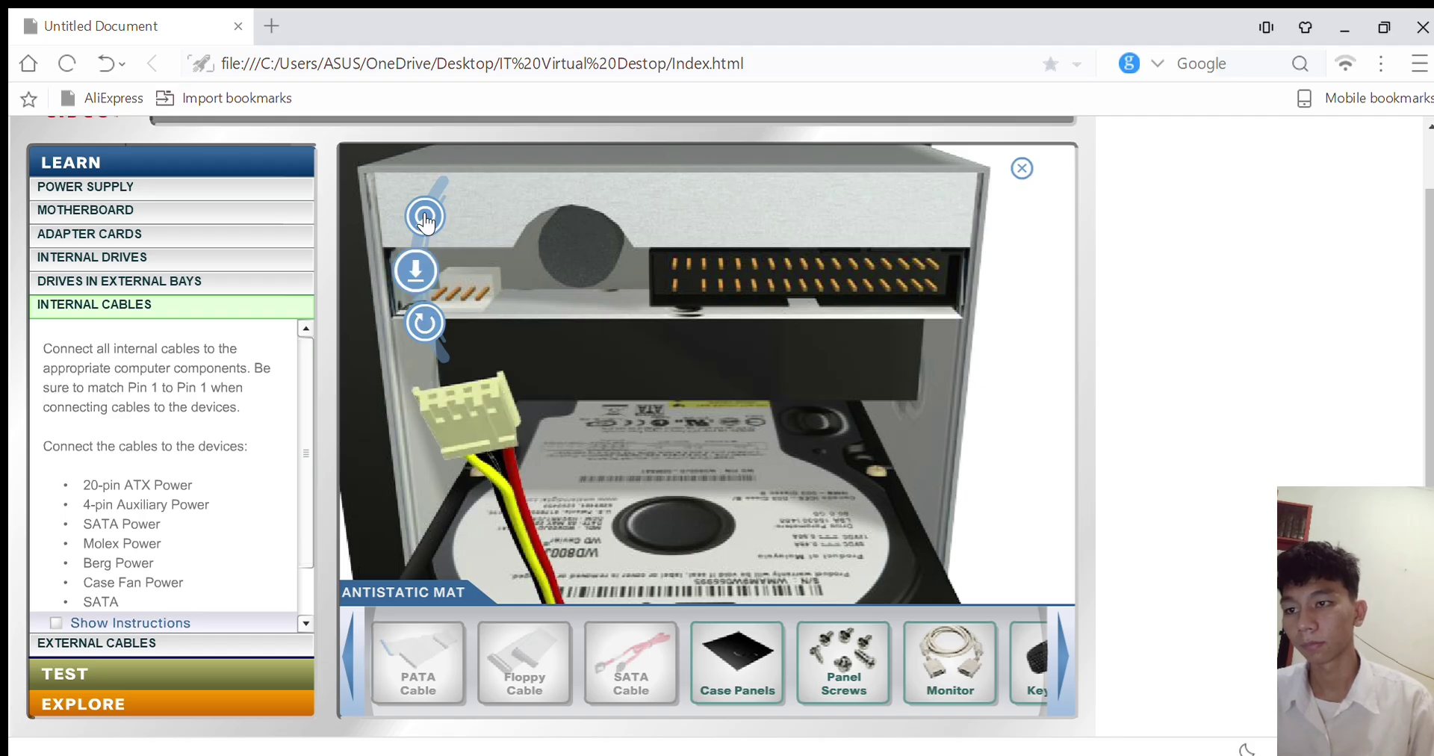
left_click(427, 282)
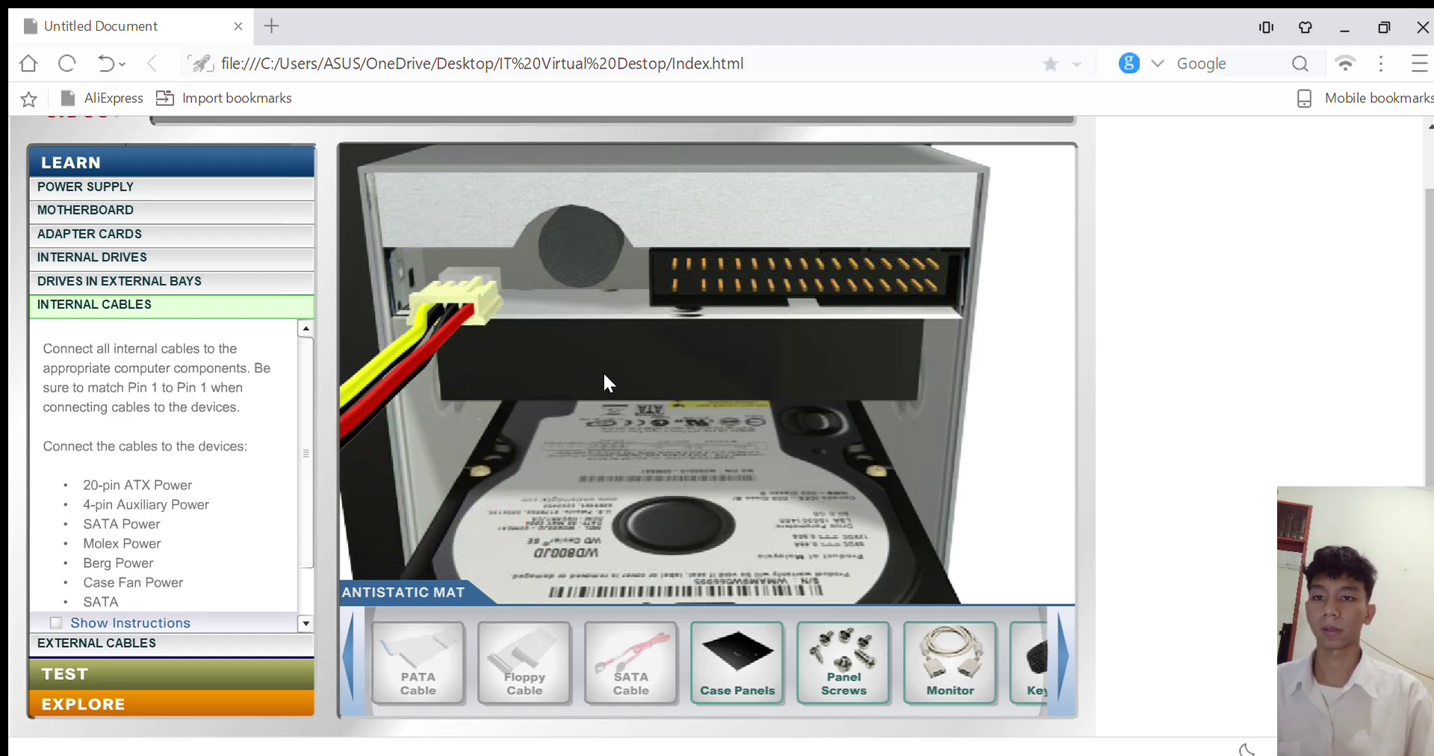
Connect the 4-pin auxiliary power cable to its motherboard socket, rotated to match the socket's orientation
left_click(906, 150)
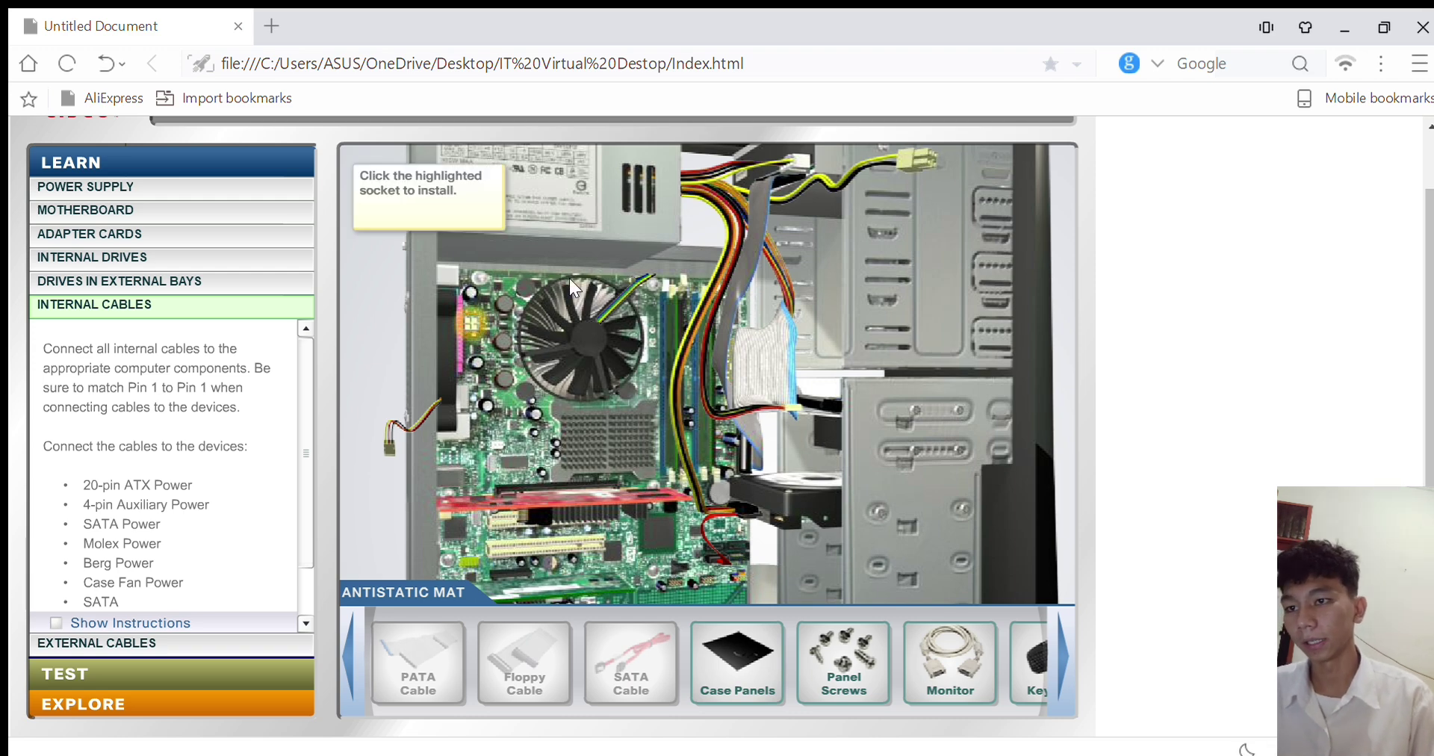
left_click(469, 320)
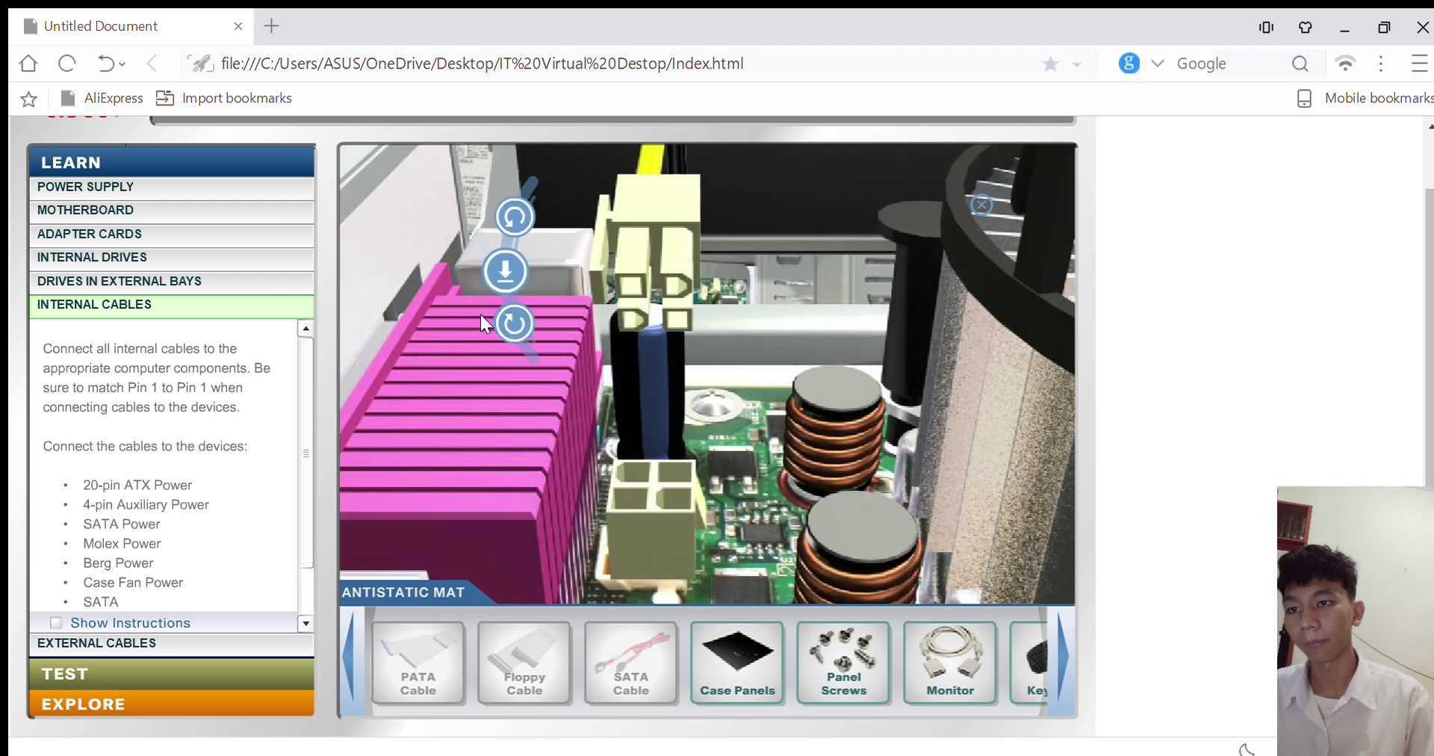
left_click(515, 324)
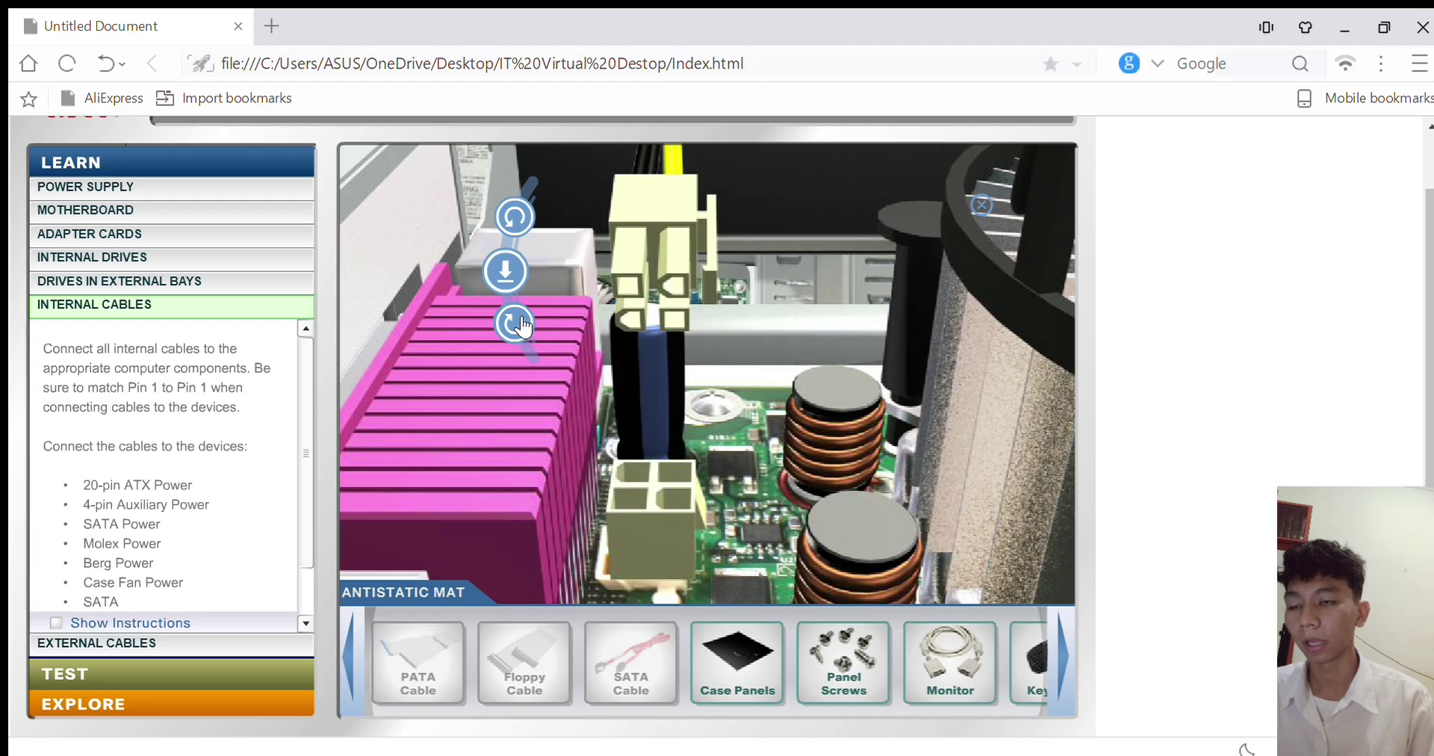
left_click(515, 265)
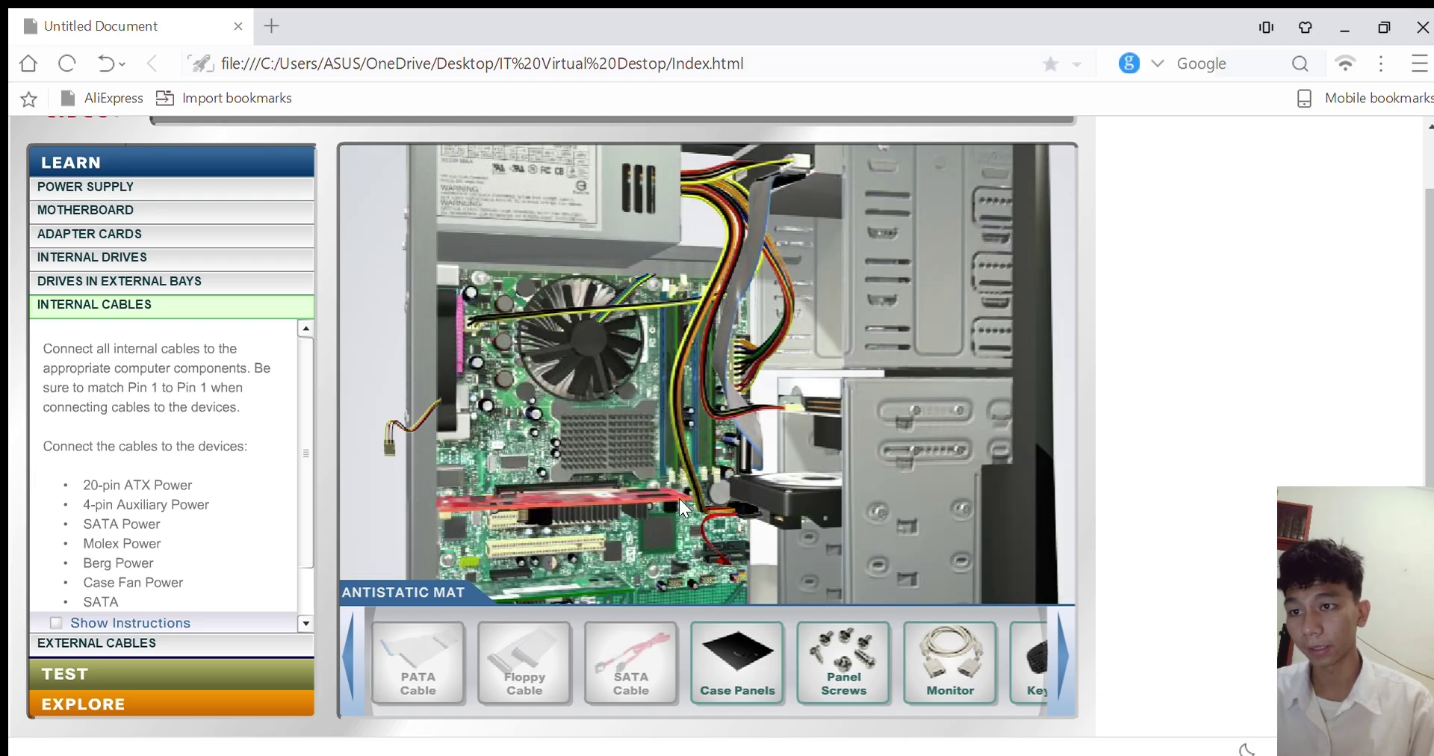
Connect the case fan power cable to its 3-pin motherboard header, rotating the connector until it matches the header's orientation
left_click(394, 449)
left_click(489, 436)
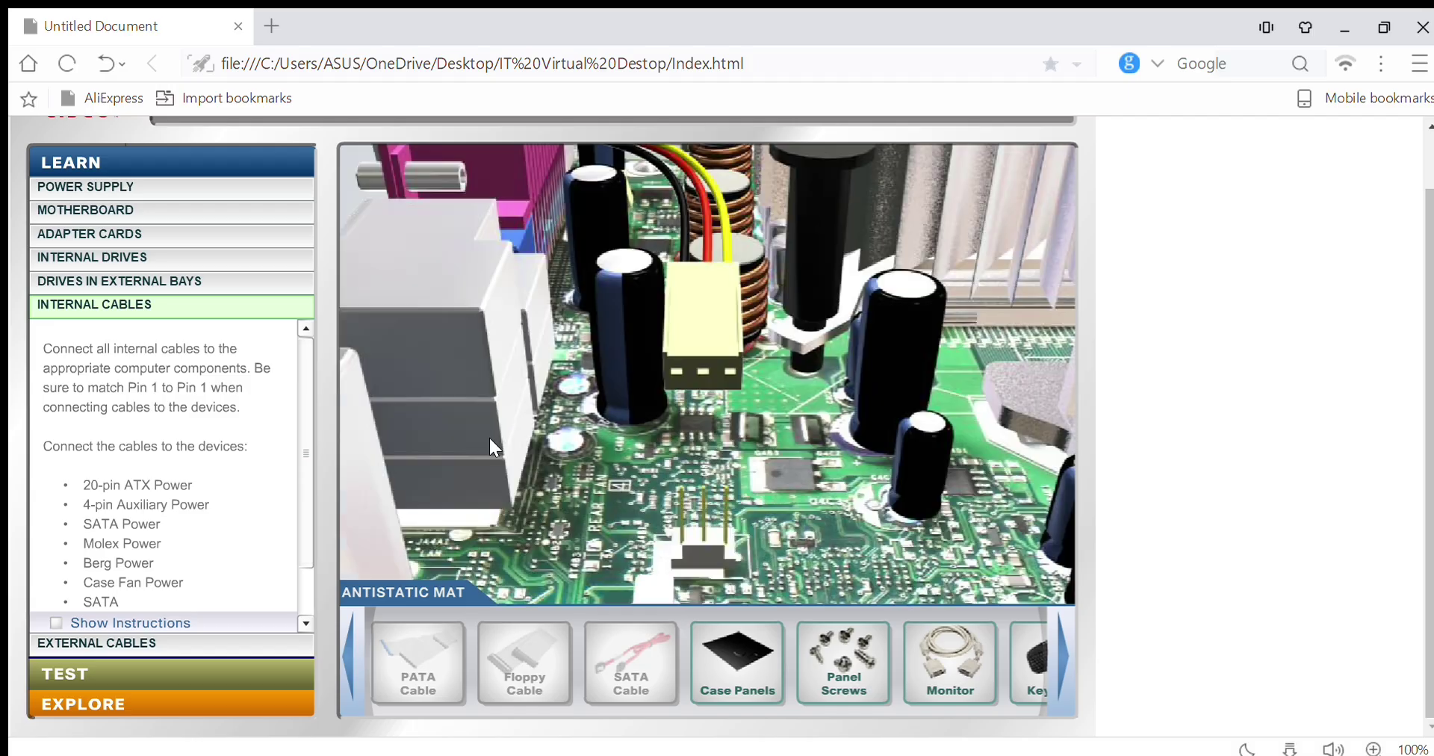
left_click(571, 365)
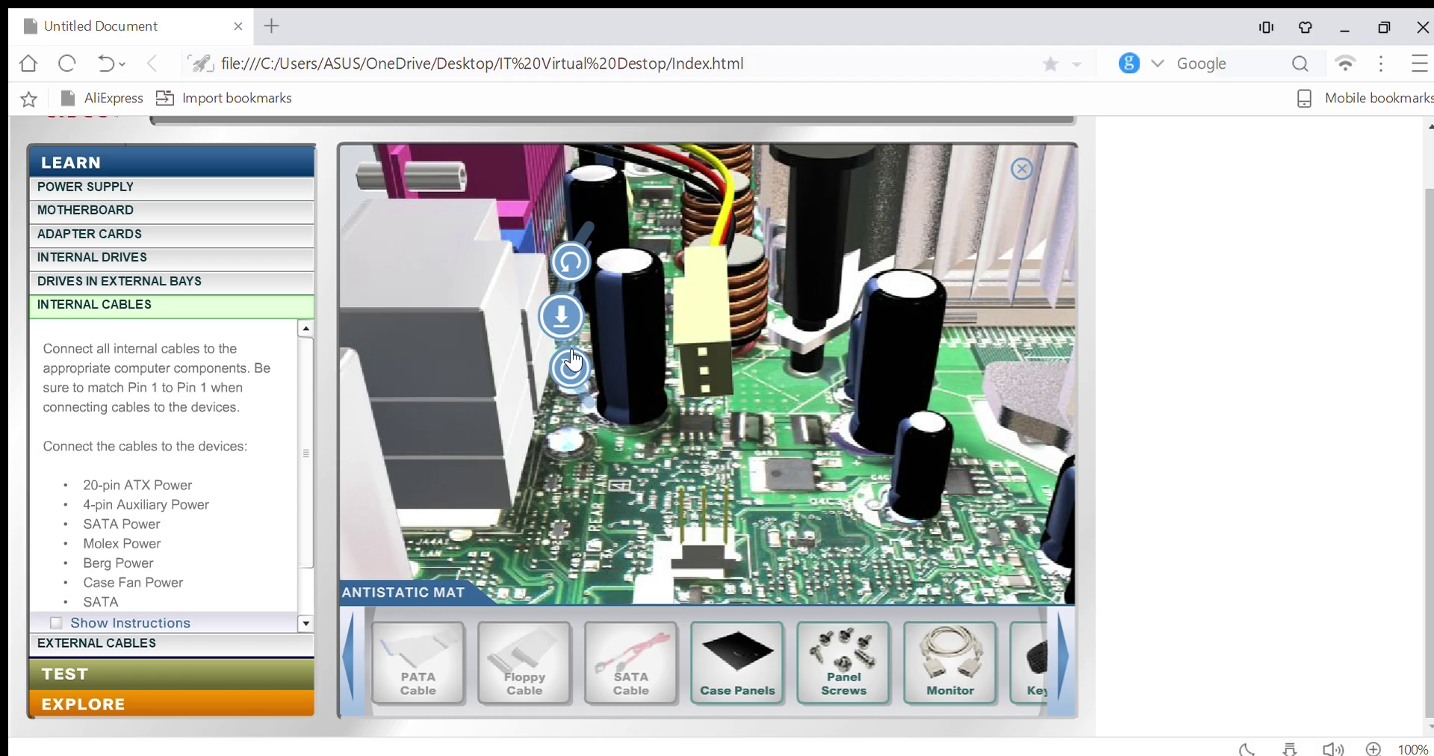
left_click(573, 360)
left_click(573, 360)
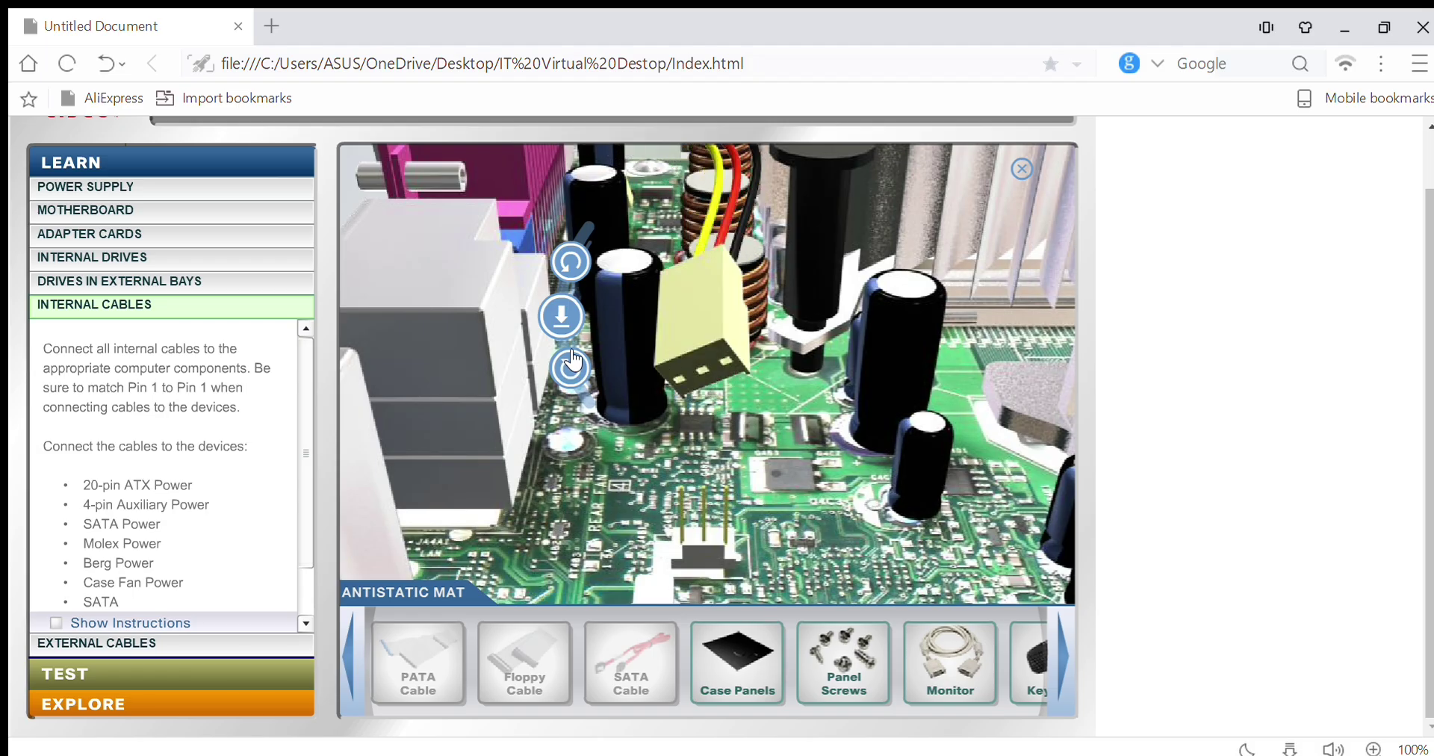
left_click(573, 360)
left_click(573, 360)
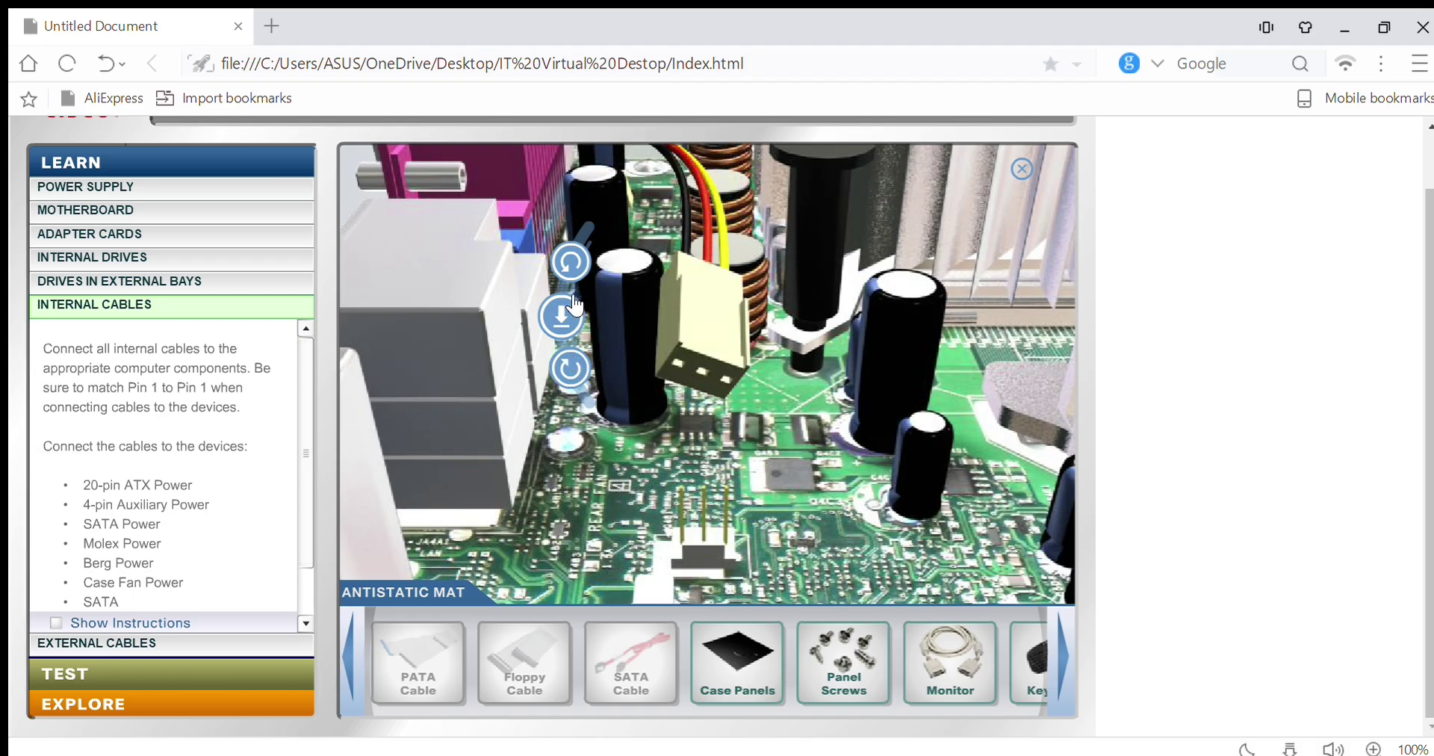
left_click(573, 307)
left_click(571, 372)
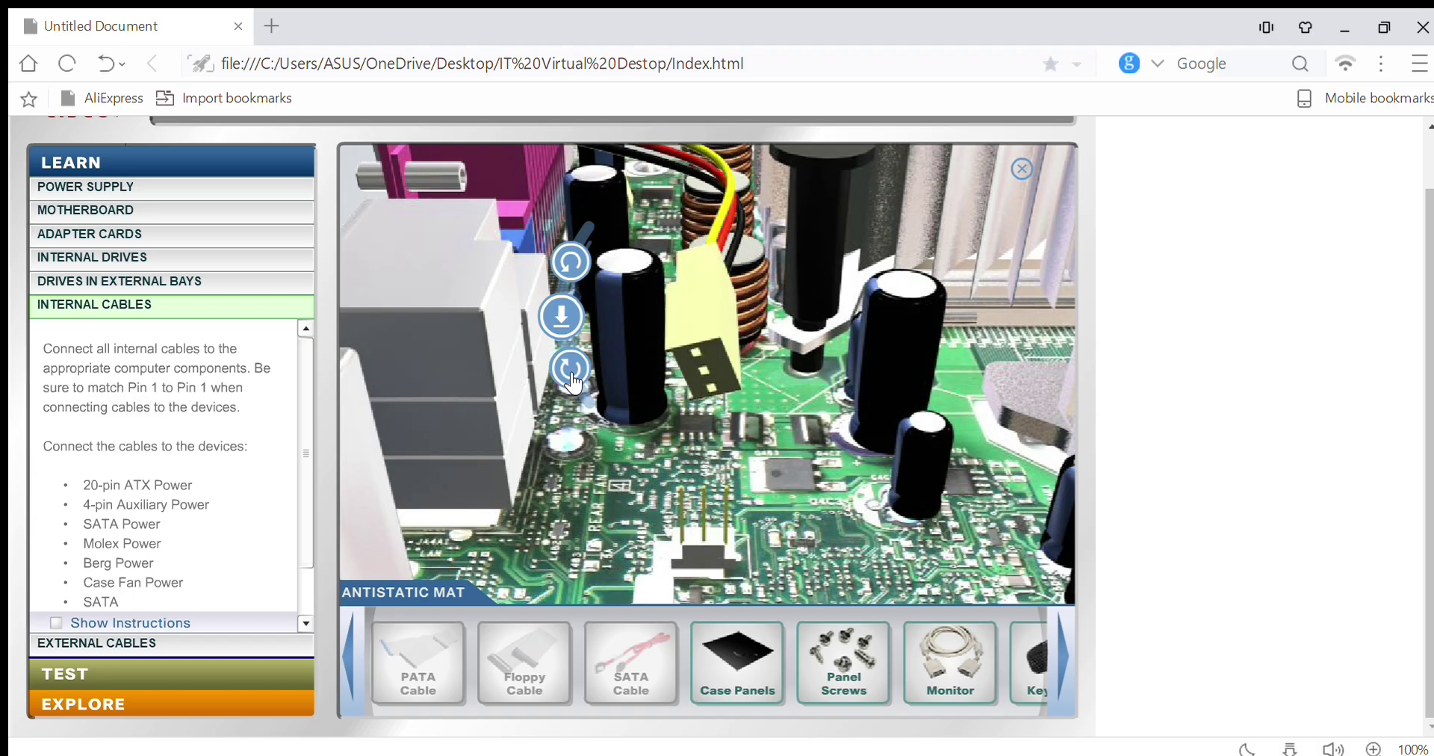
left_click(571, 372)
left_click(572, 329)
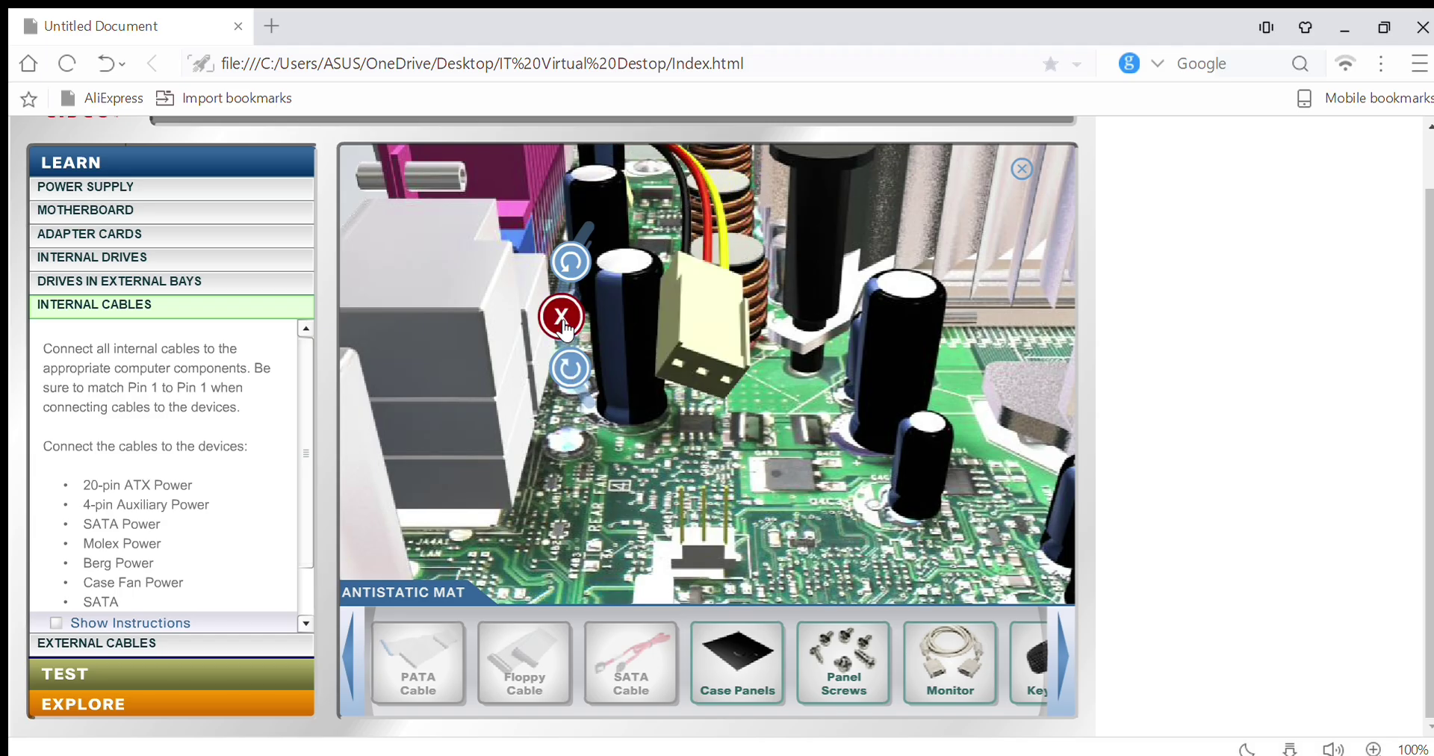
left_click(568, 265)
left_click(567, 308)
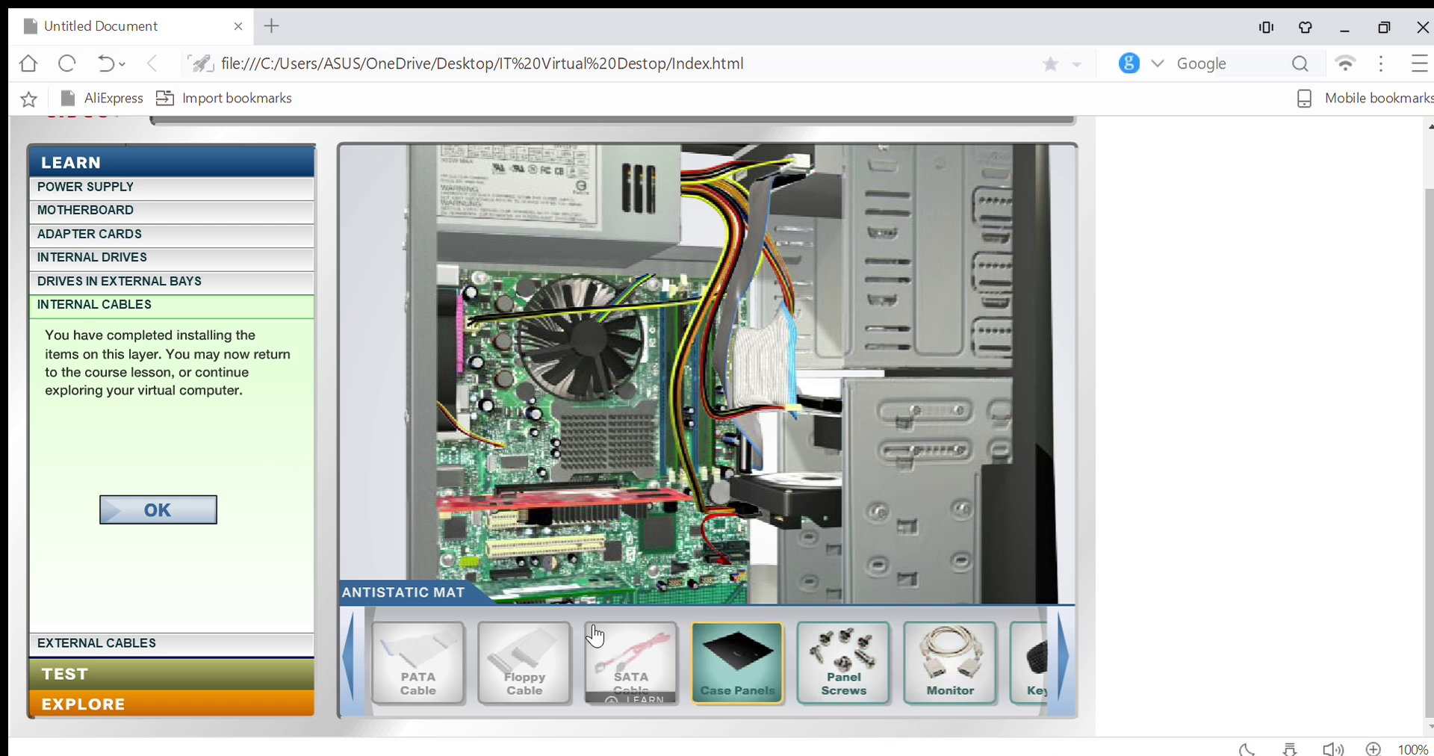
Open the External Cables layer, attach the case panels to the computer and secure them with the panel screws
left_click(197, 511)
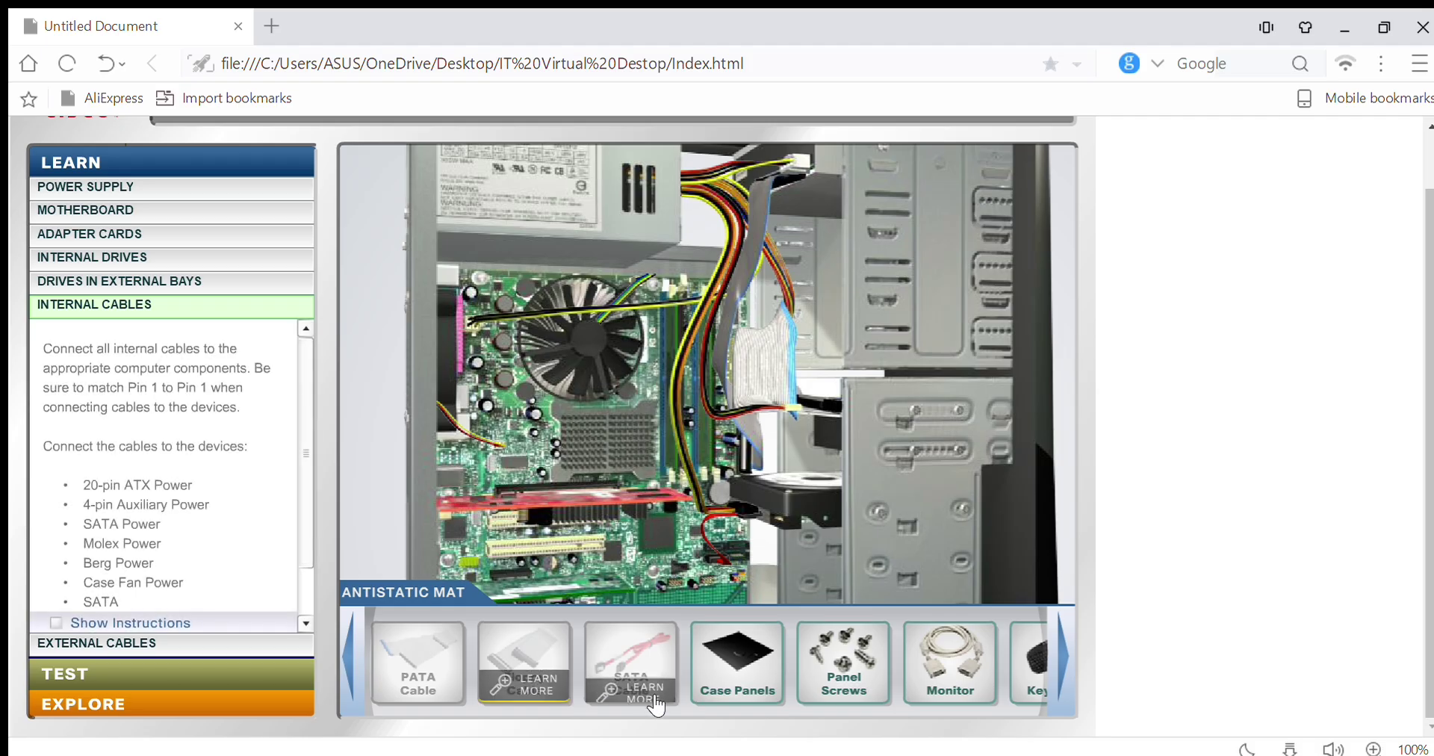
left_click_drag(736, 676, 762, 437)
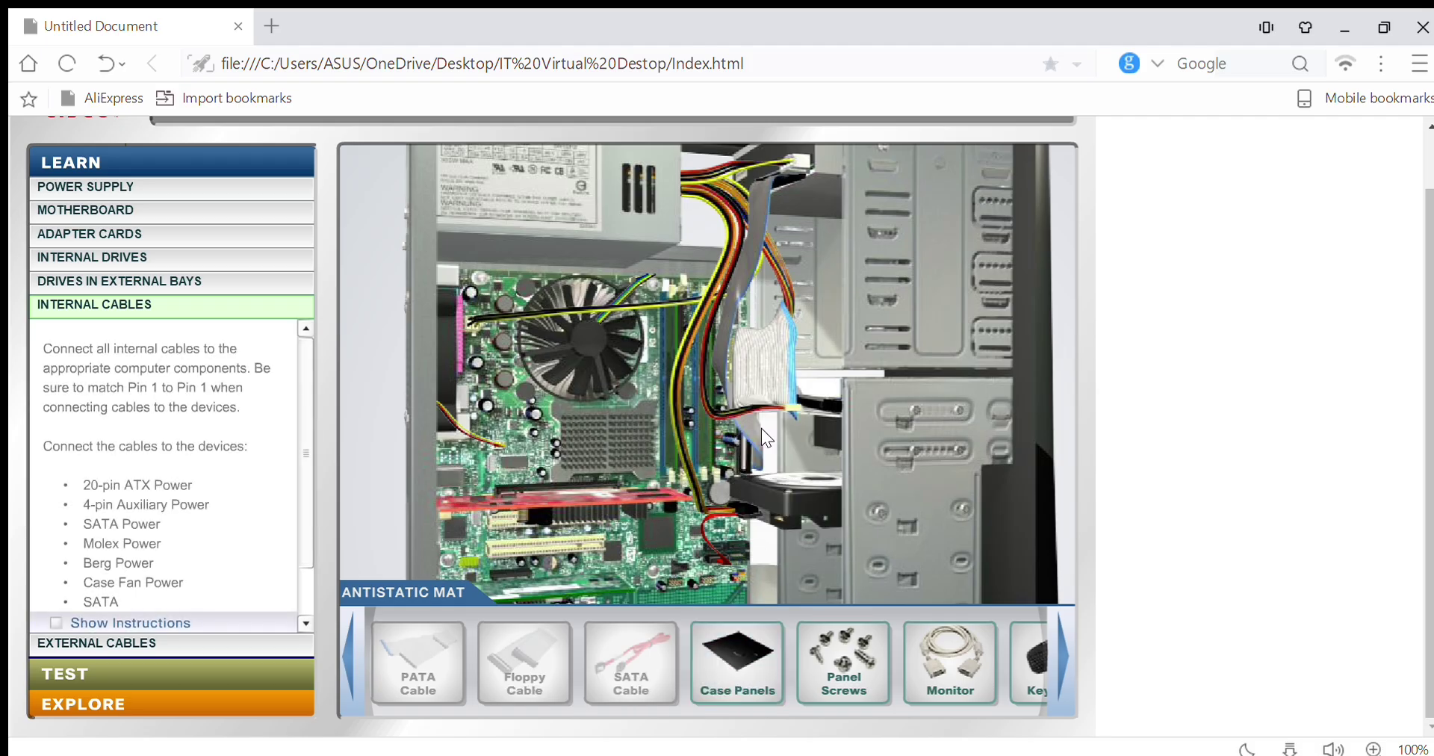
left_click(166, 642)
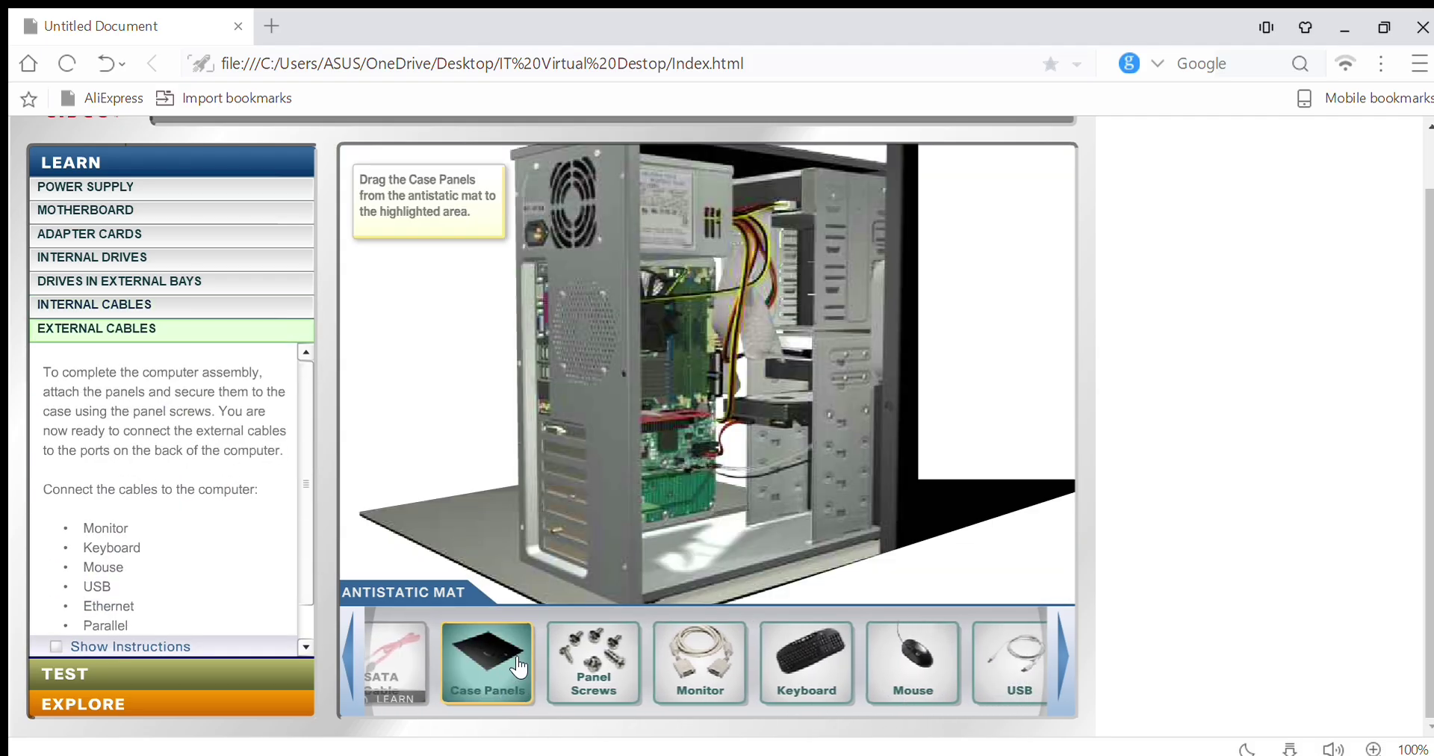
left_click_drag(430, 661, 781, 303)
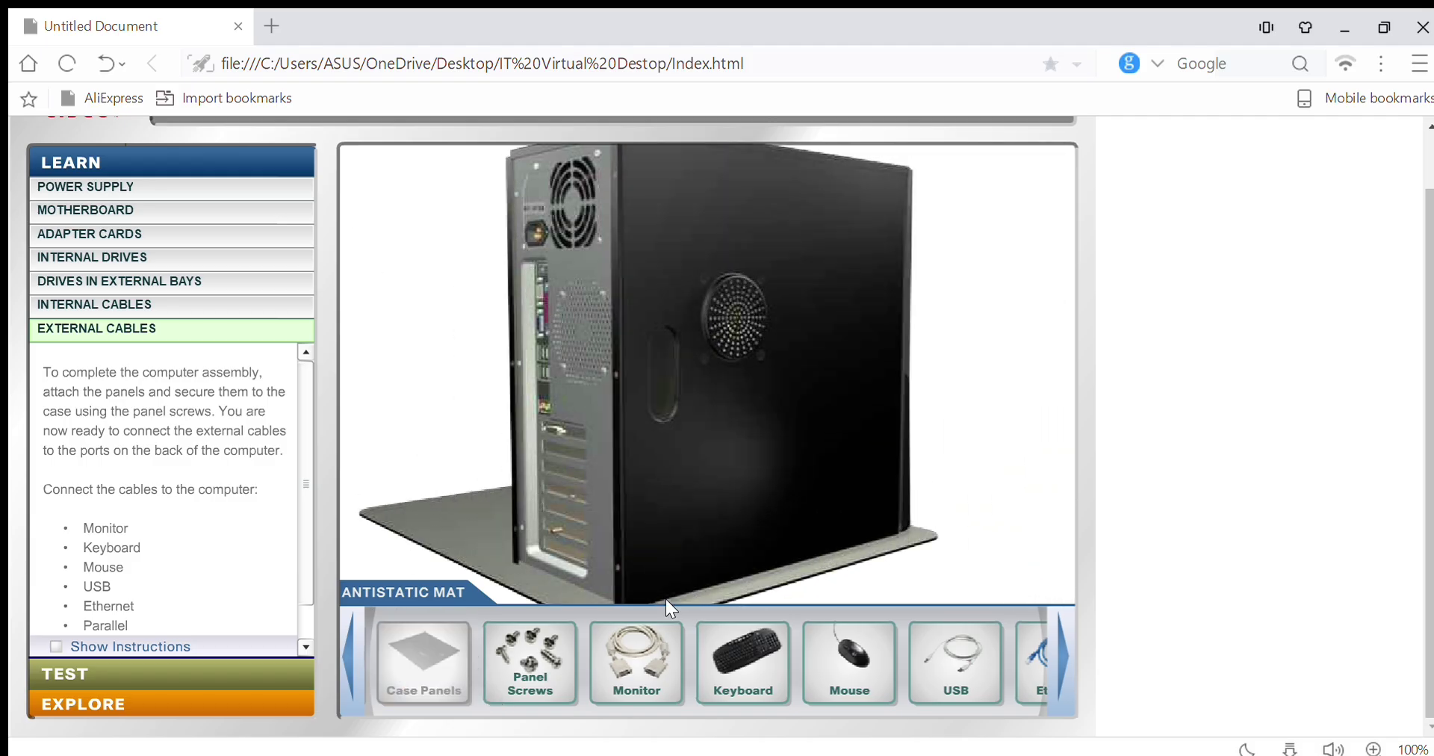
left_click_drag(536, 664, 558, 271)
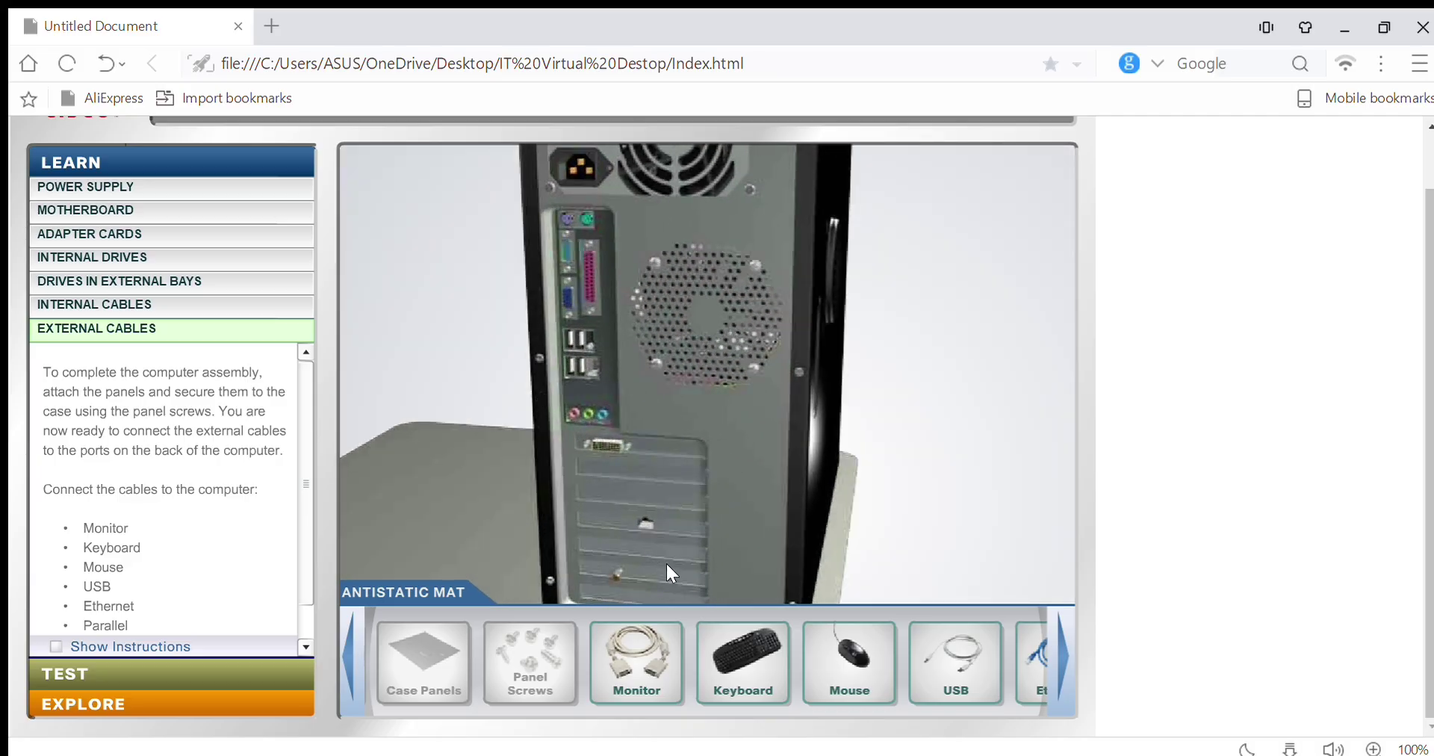
Bring the monitor cable to the DVI port on the computer's back and try plugging in its connector at different orientations
left_click_drag(637, 661, 643, 477)
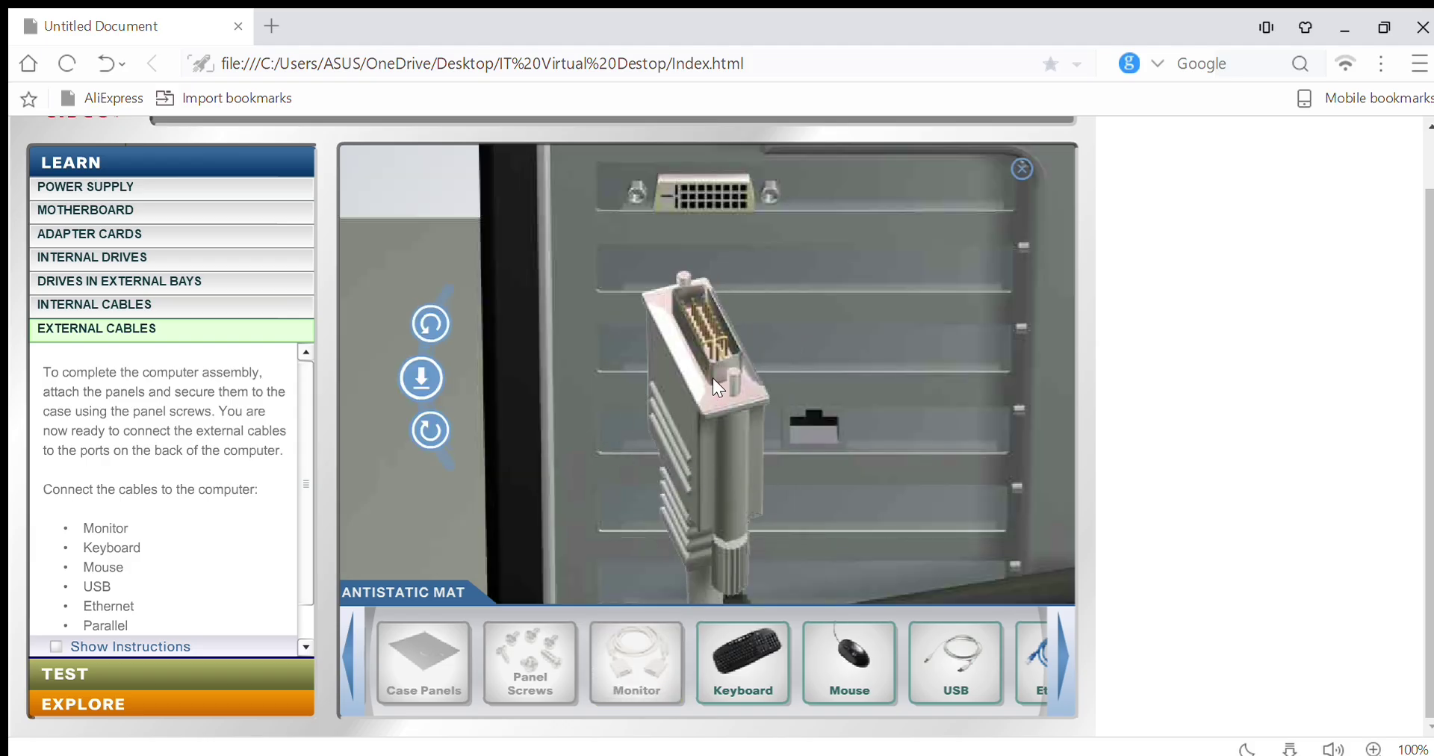
left_click(423, 430)
left_click(425, 429)
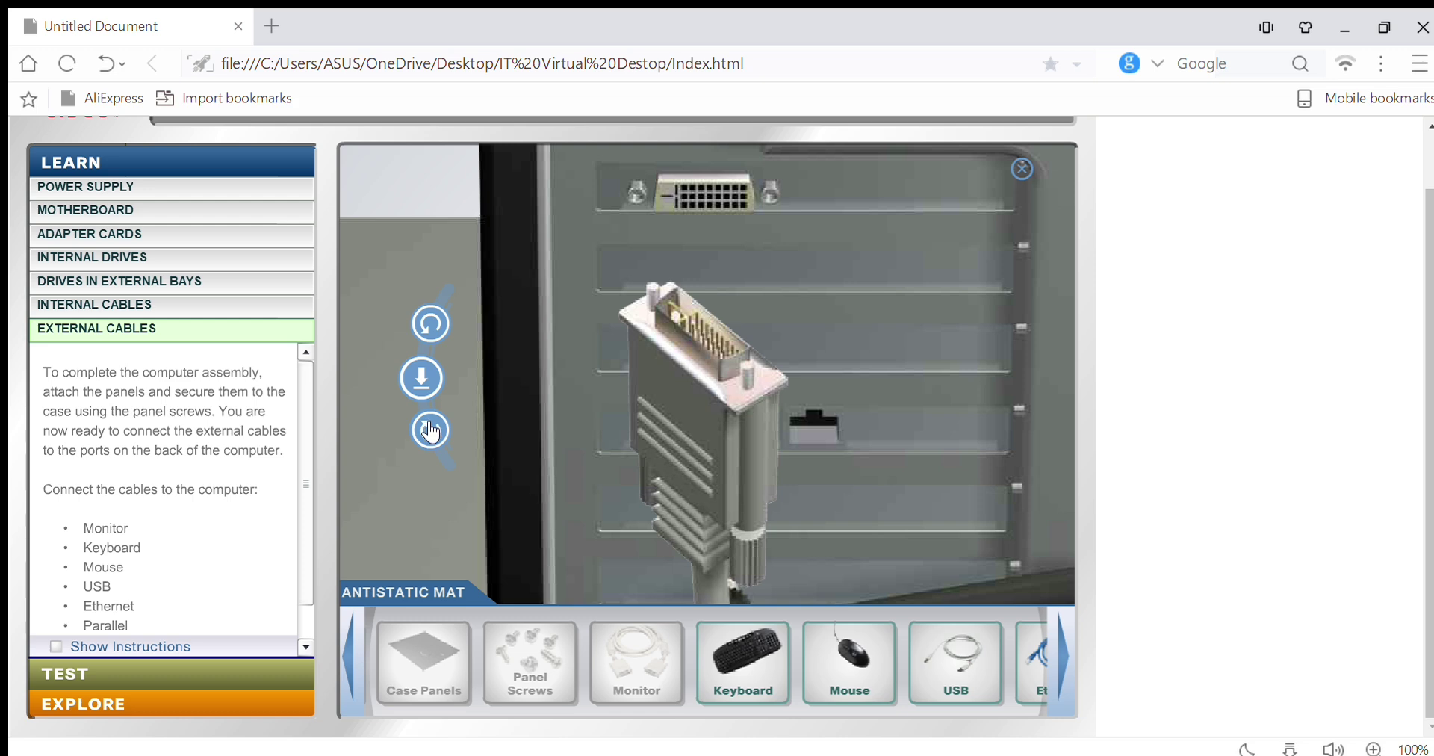
left_click(430, 431)
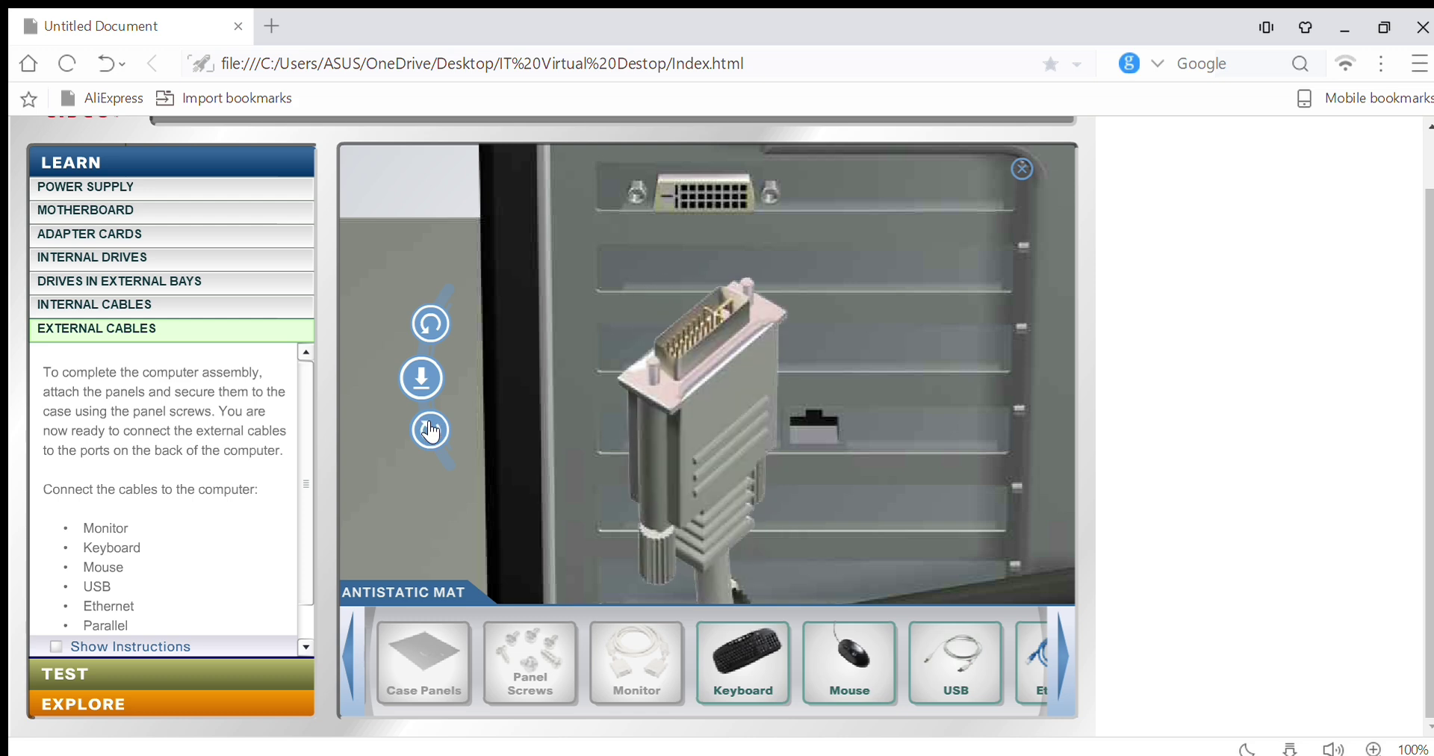
left_click(427, 323)
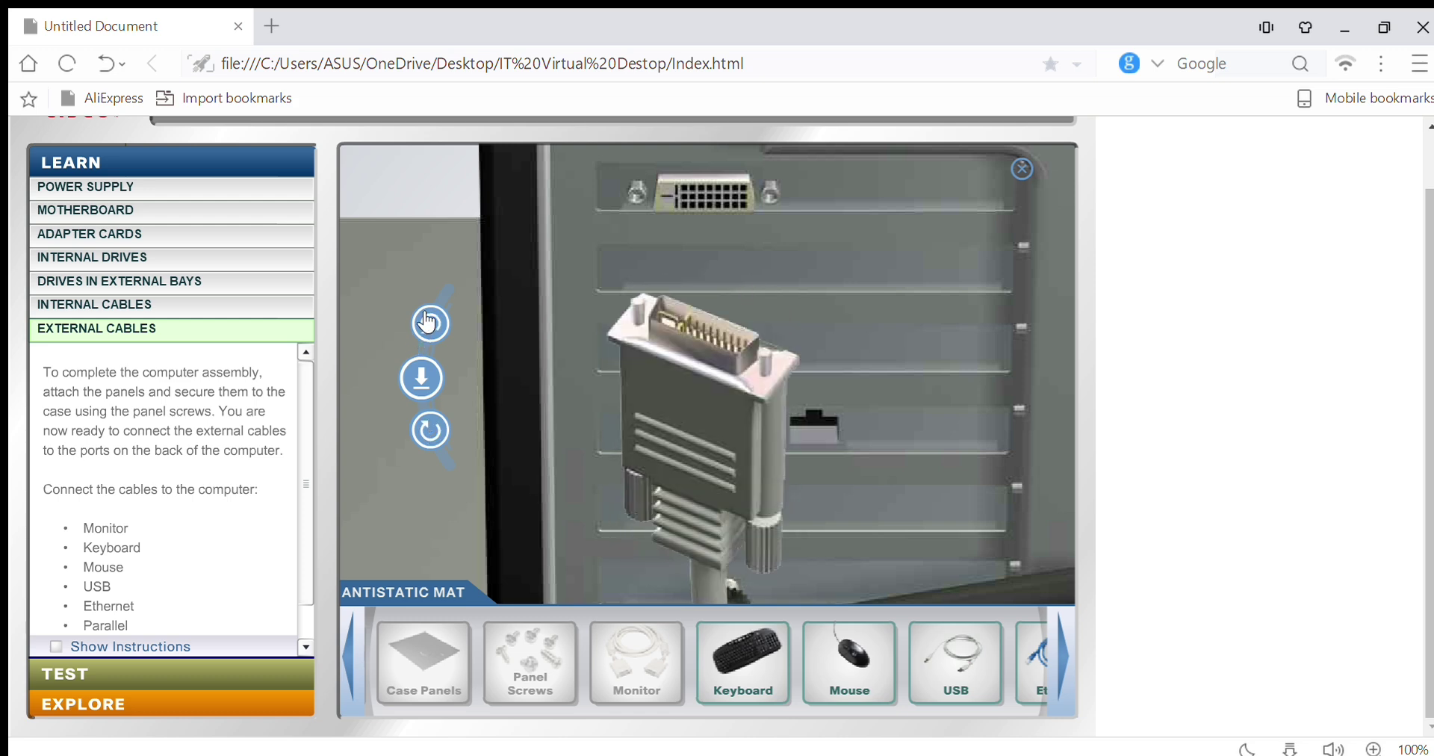
left_click(439, 430)
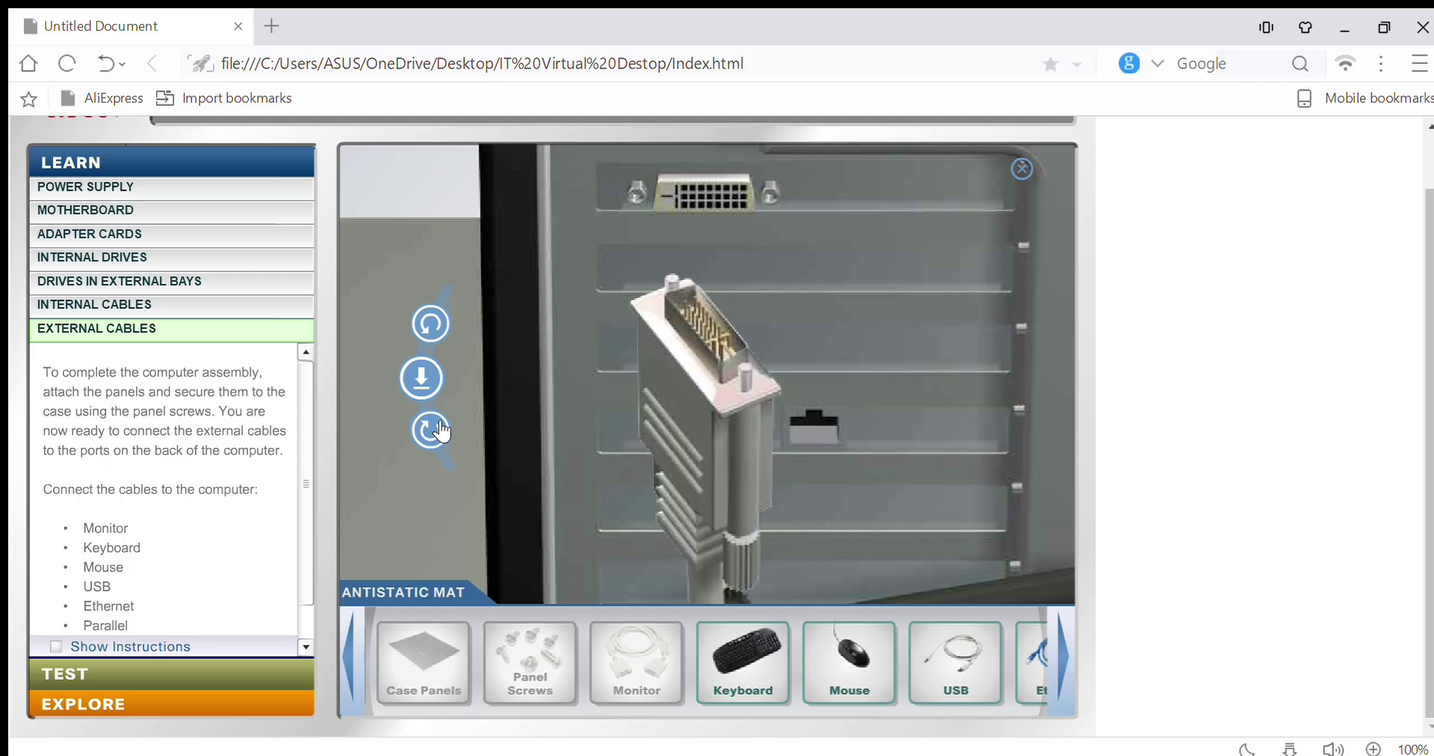
left_click(430, 380)
Rotate the monitor cable's connector until it matches the DVI port's orientation and plug it in
left_click(438, 313)
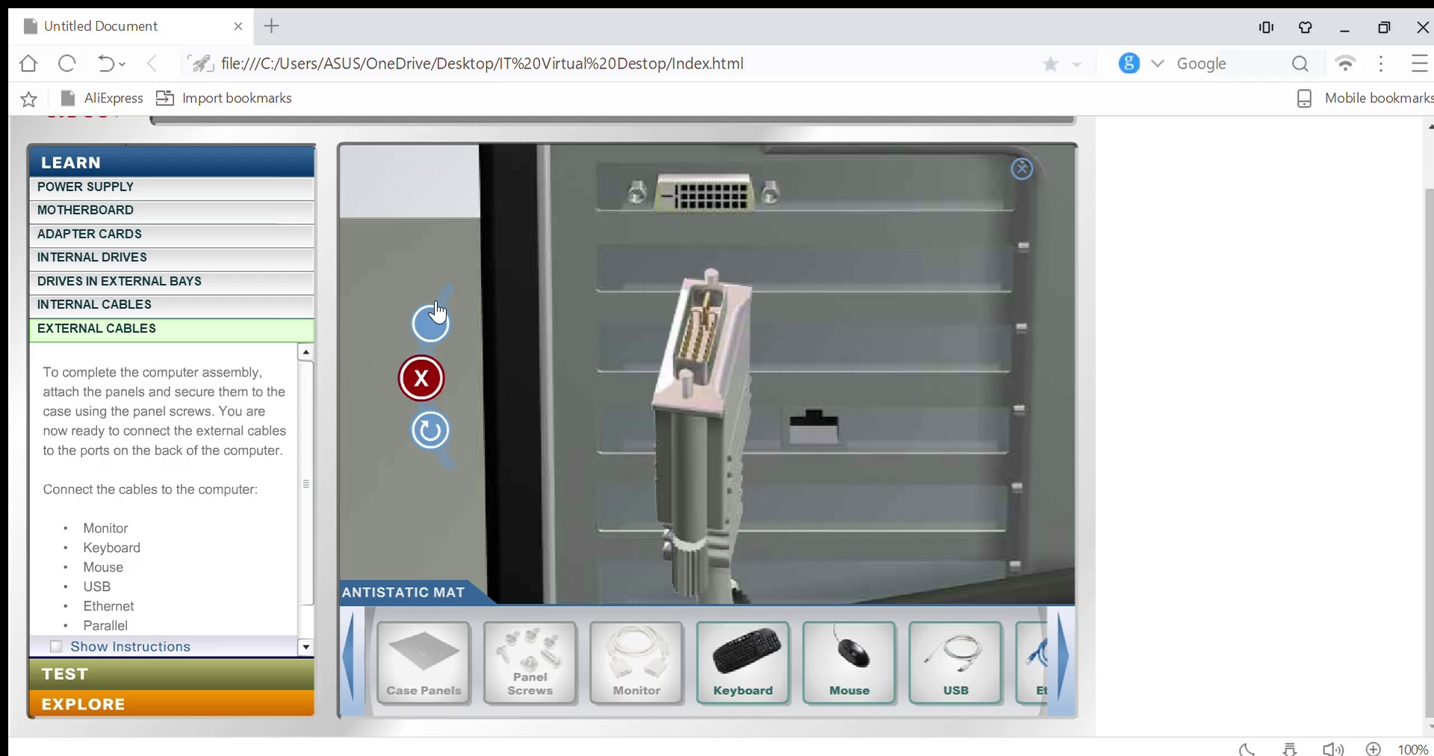
left_click(438, 311)
left_click(438, 312)
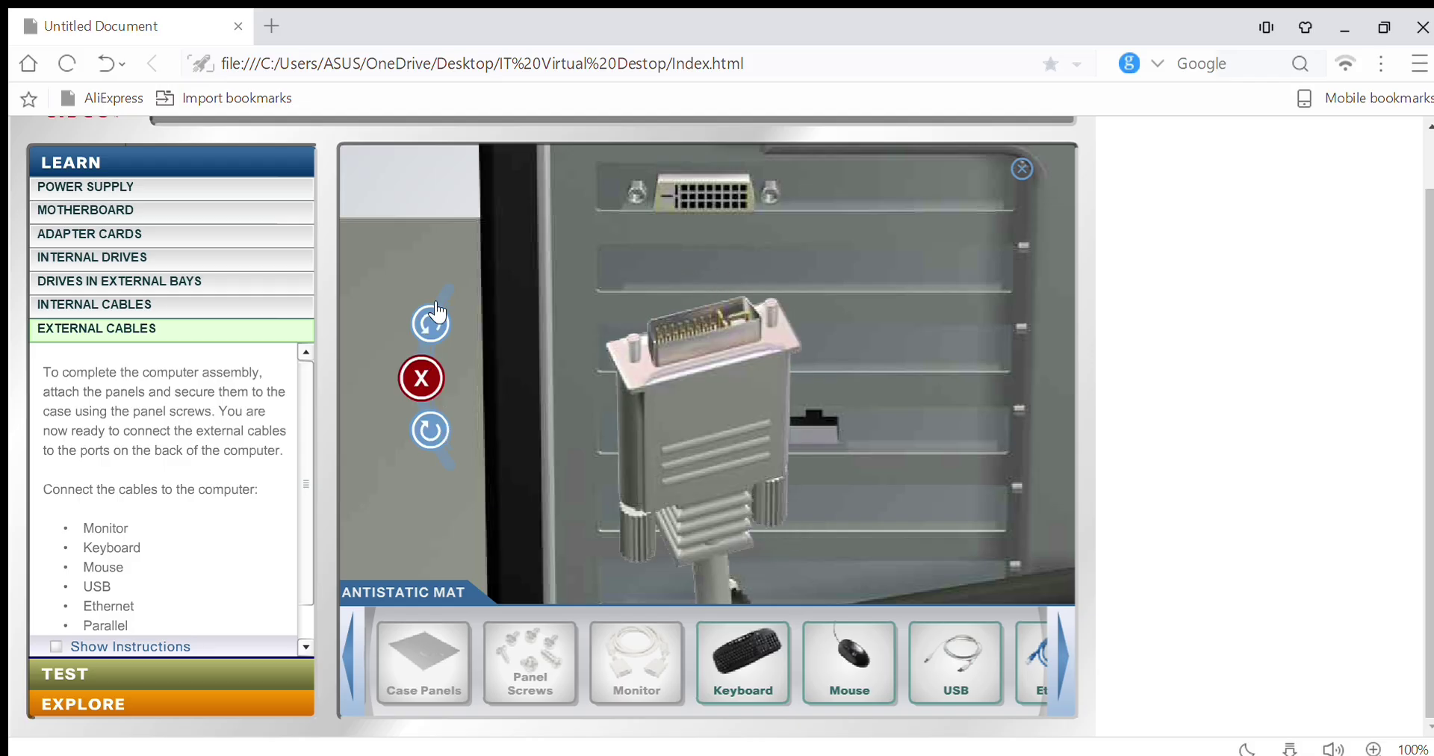
left_click(437, 429)
left_click(438, 428)
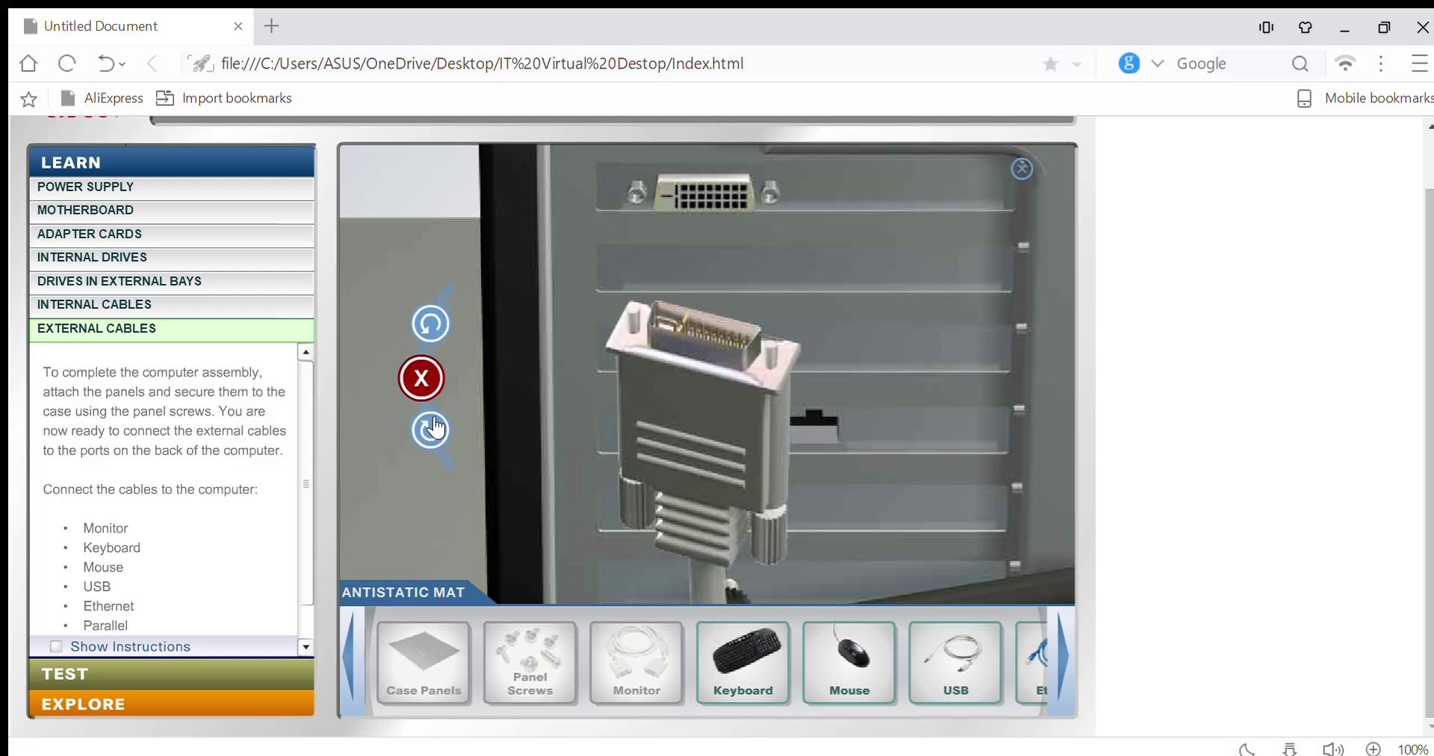
left_click(429, 325)
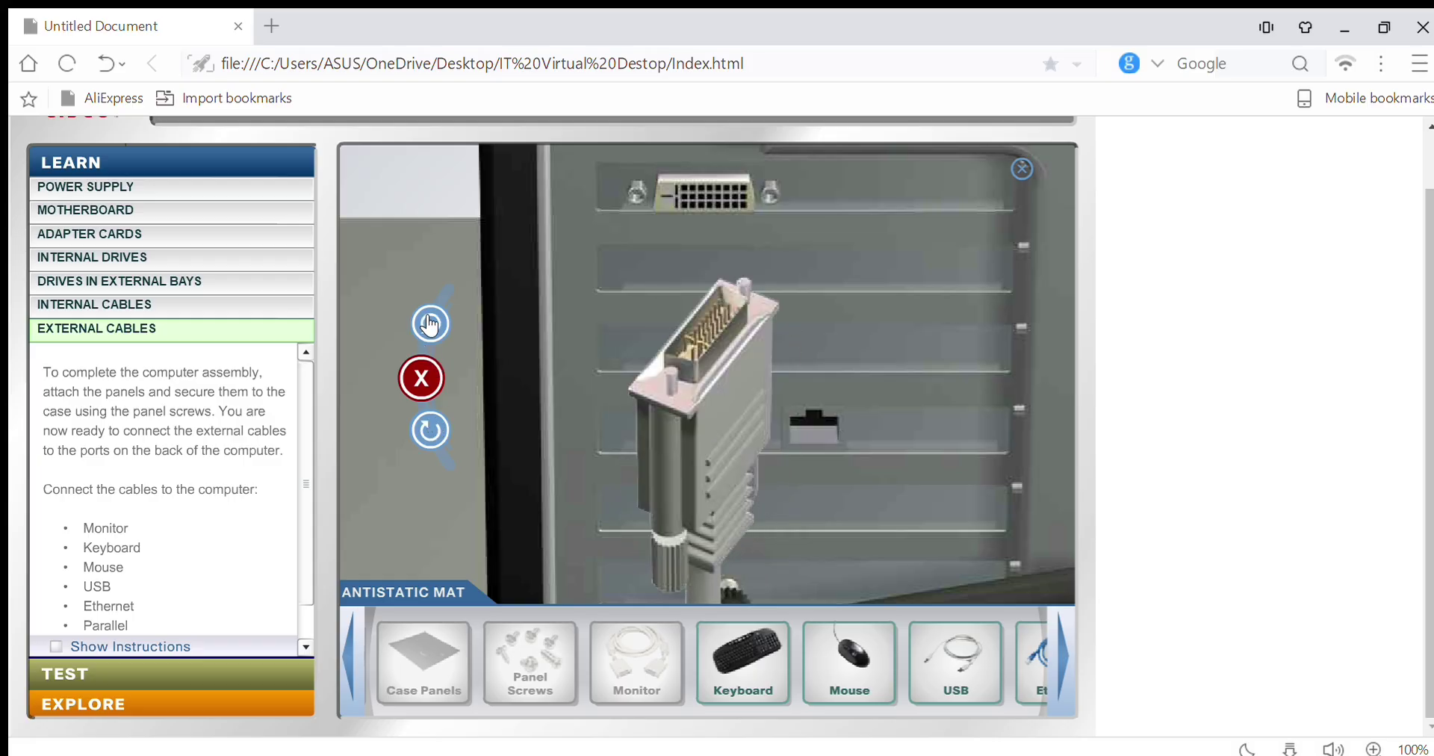
left_click(430, 325)
left_click(430, 325)
left_click(430, 325)
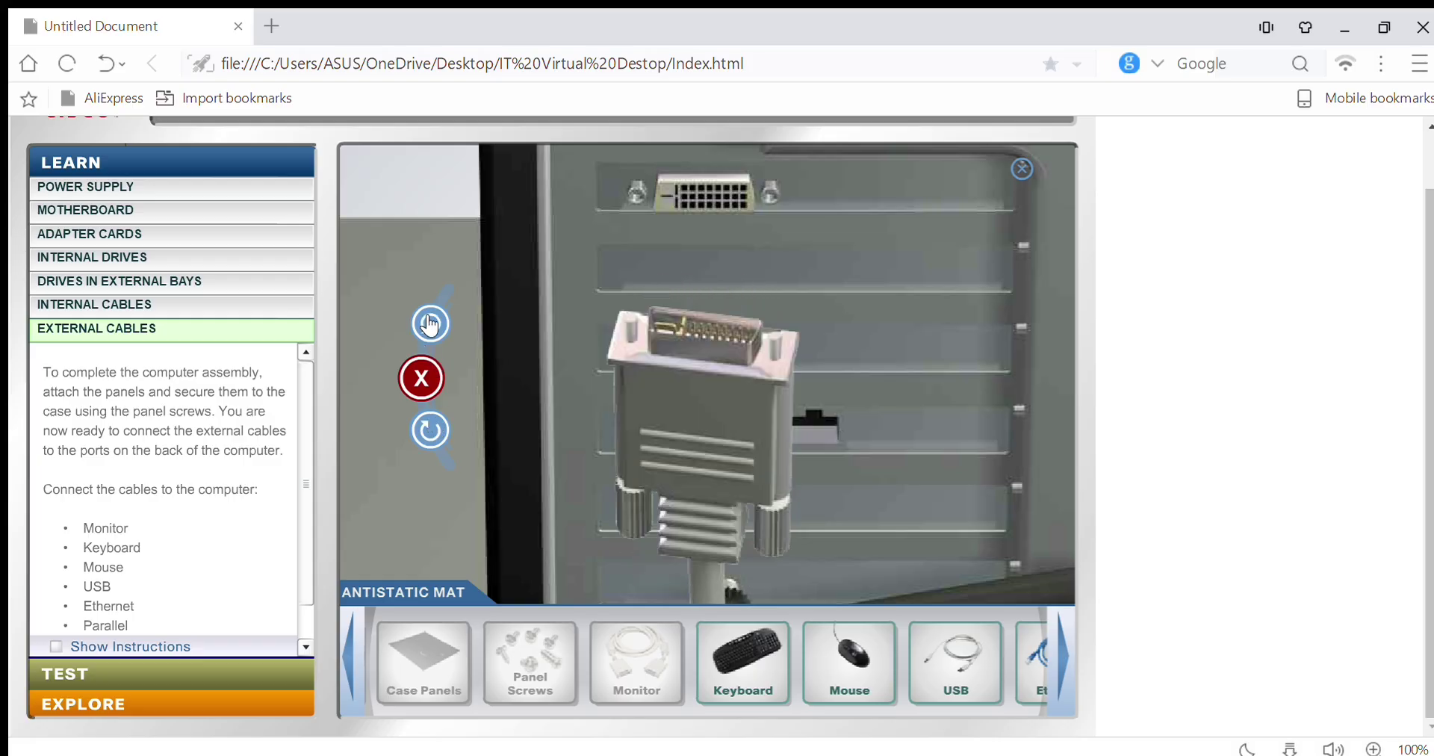
left_click(422, 371)
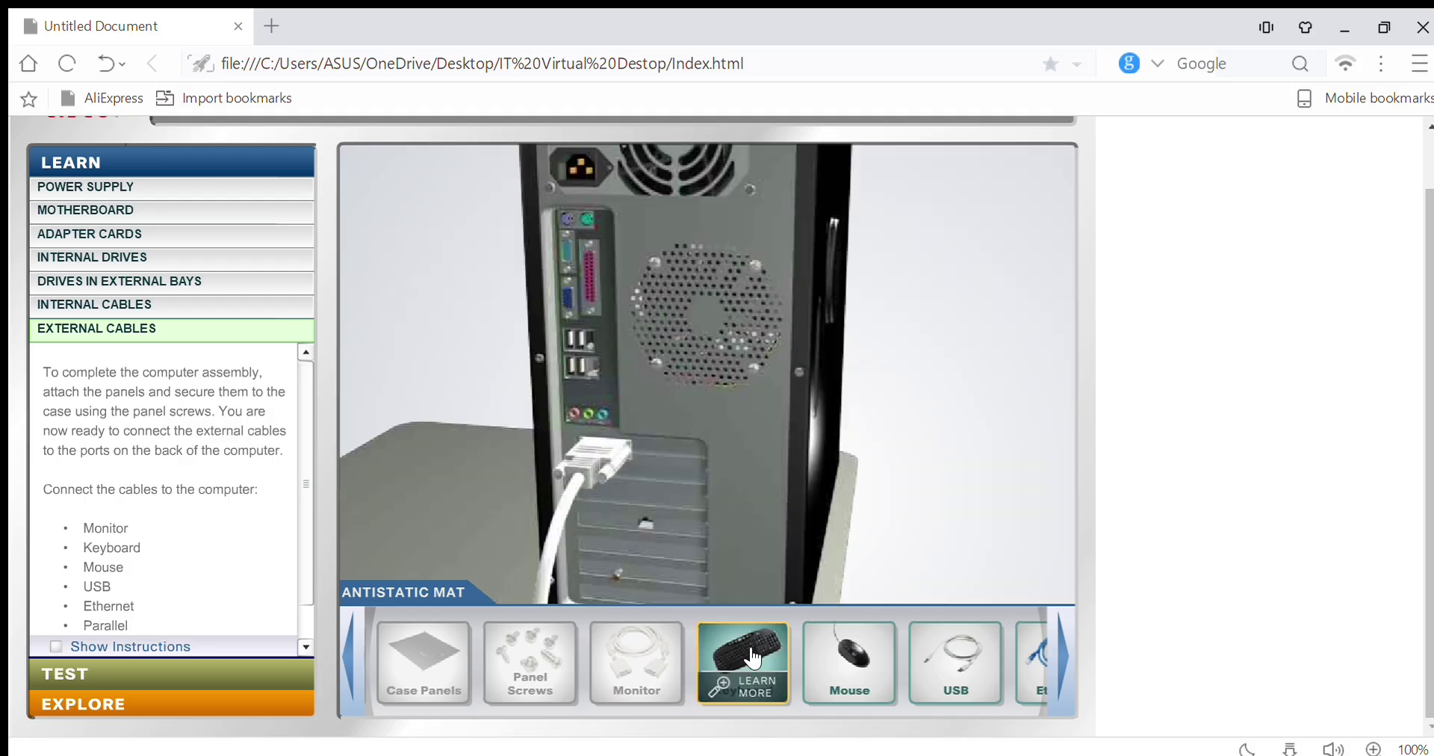
Connect the keyboard cable to the purple PS/2 port, rotating the plug until its pins match the port
left_click_drag(743, 657, 618, 296)
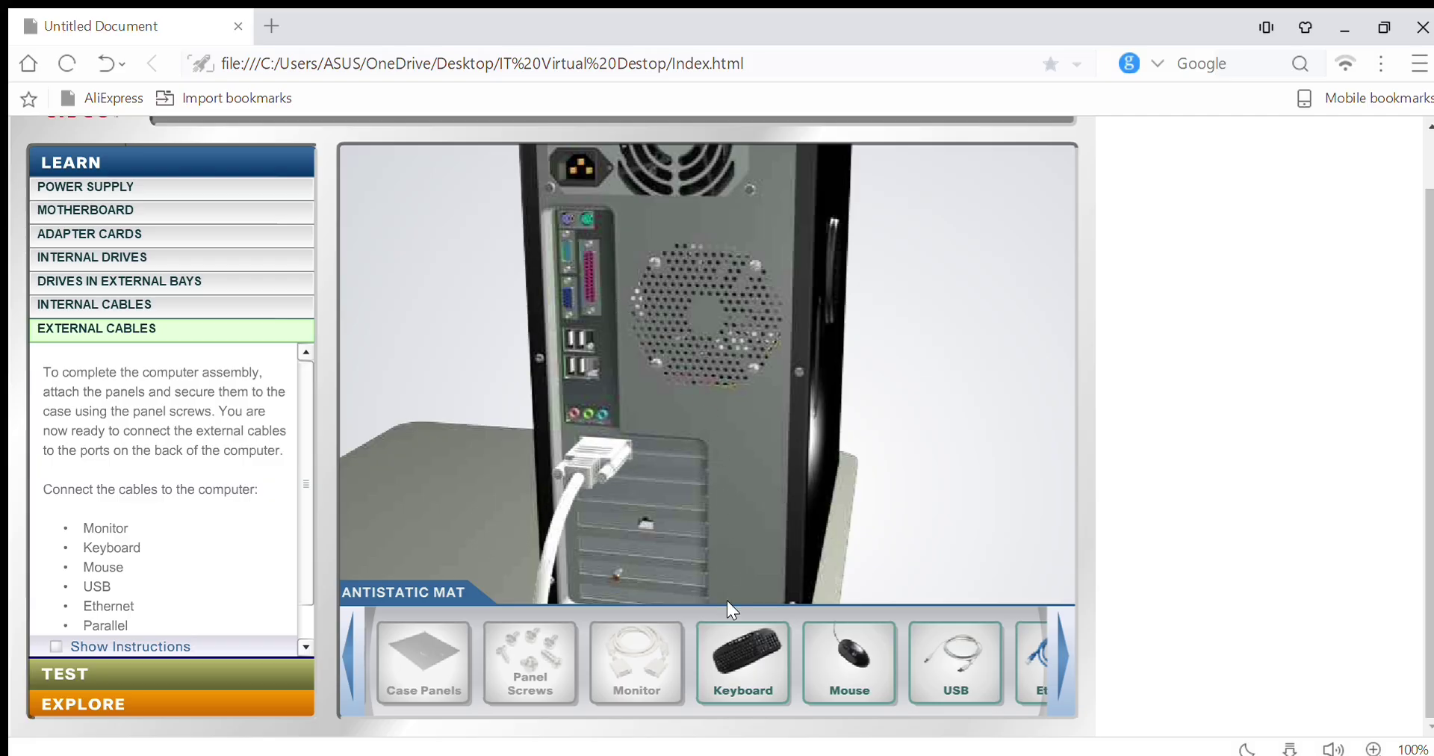
left_click_drag(738, 656, 574, 233)
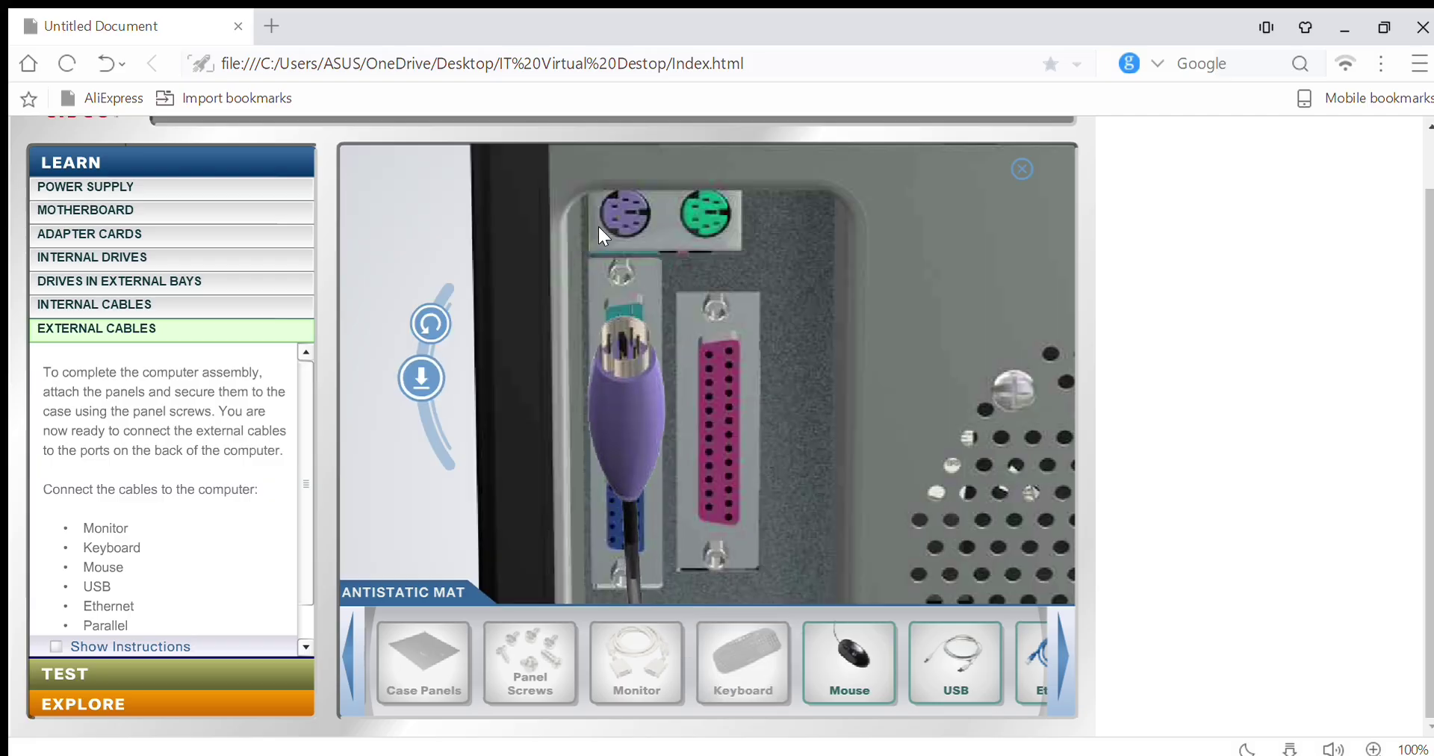
left_click(431, 427)
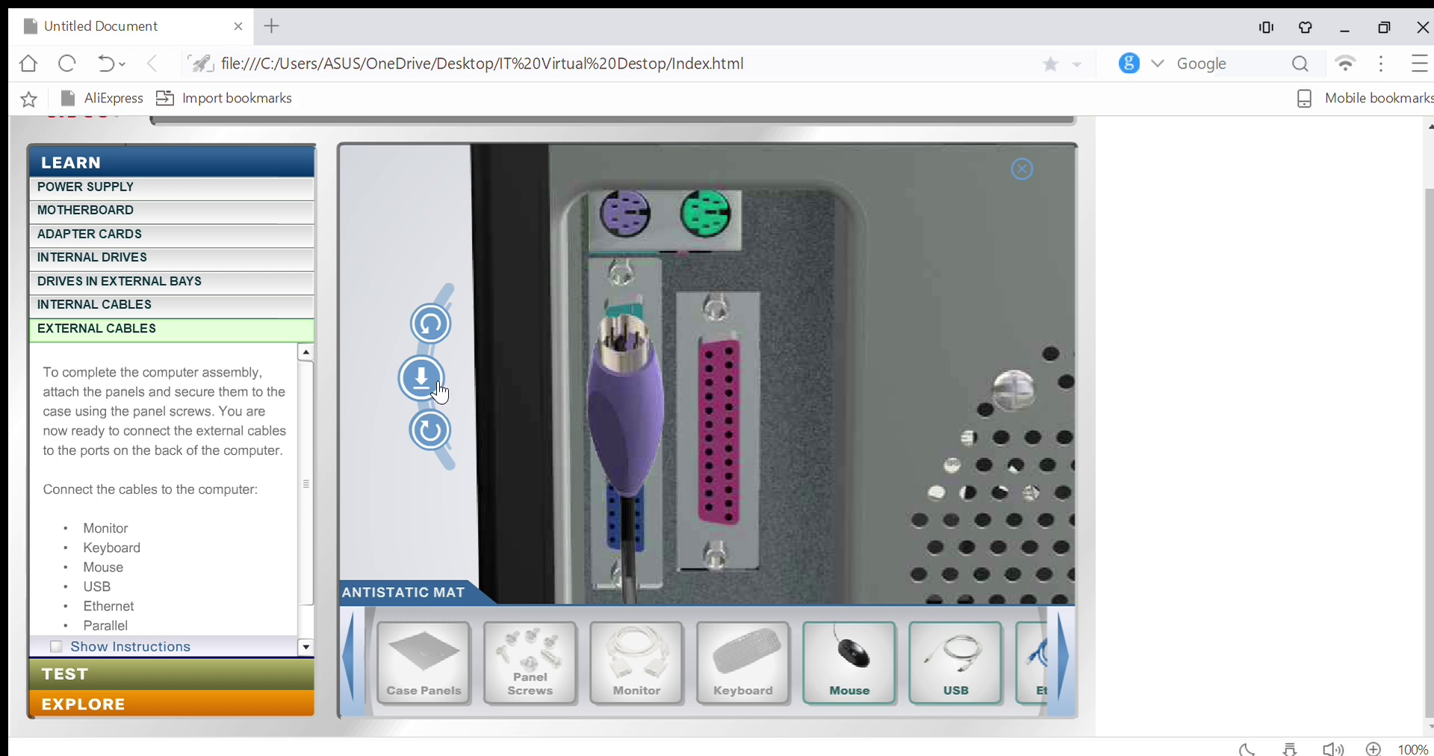
left_click(431, 417)
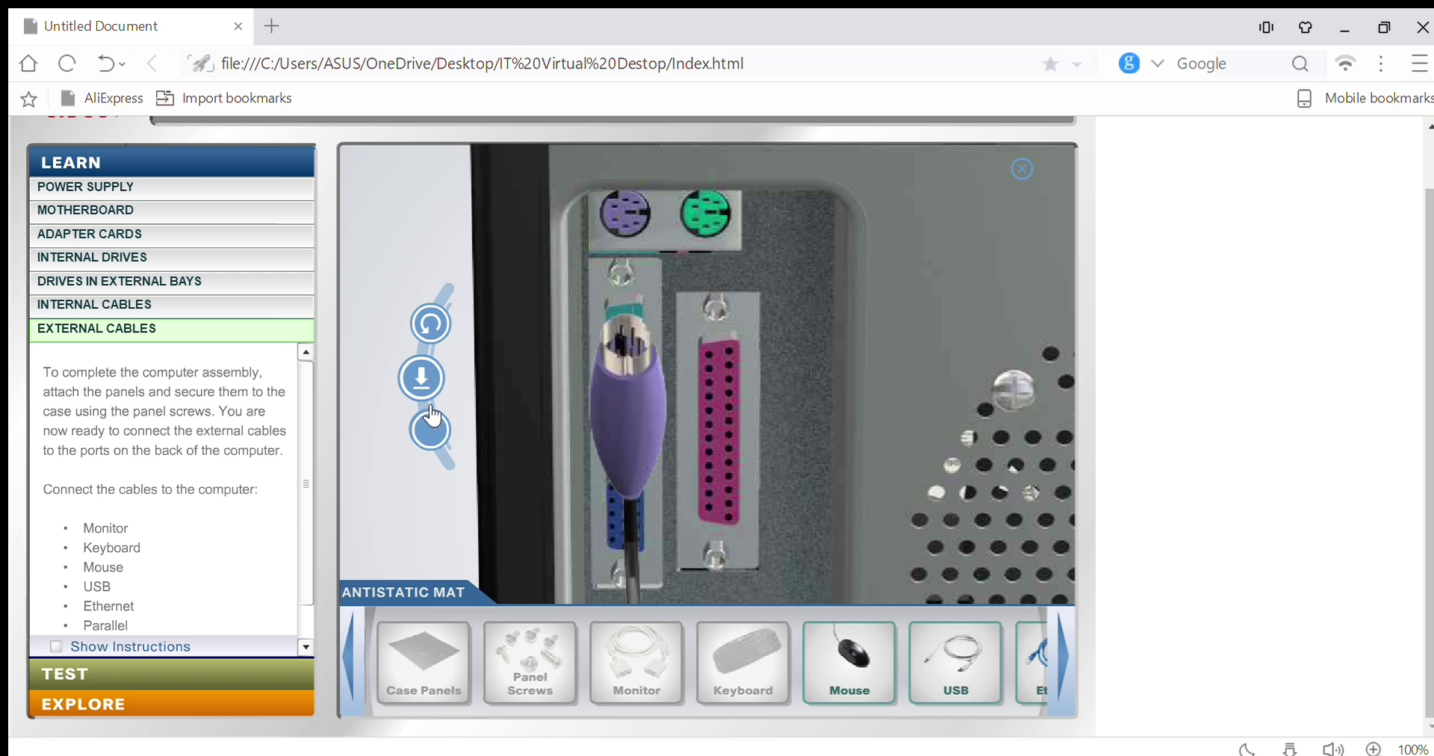
left_click(432, 417)
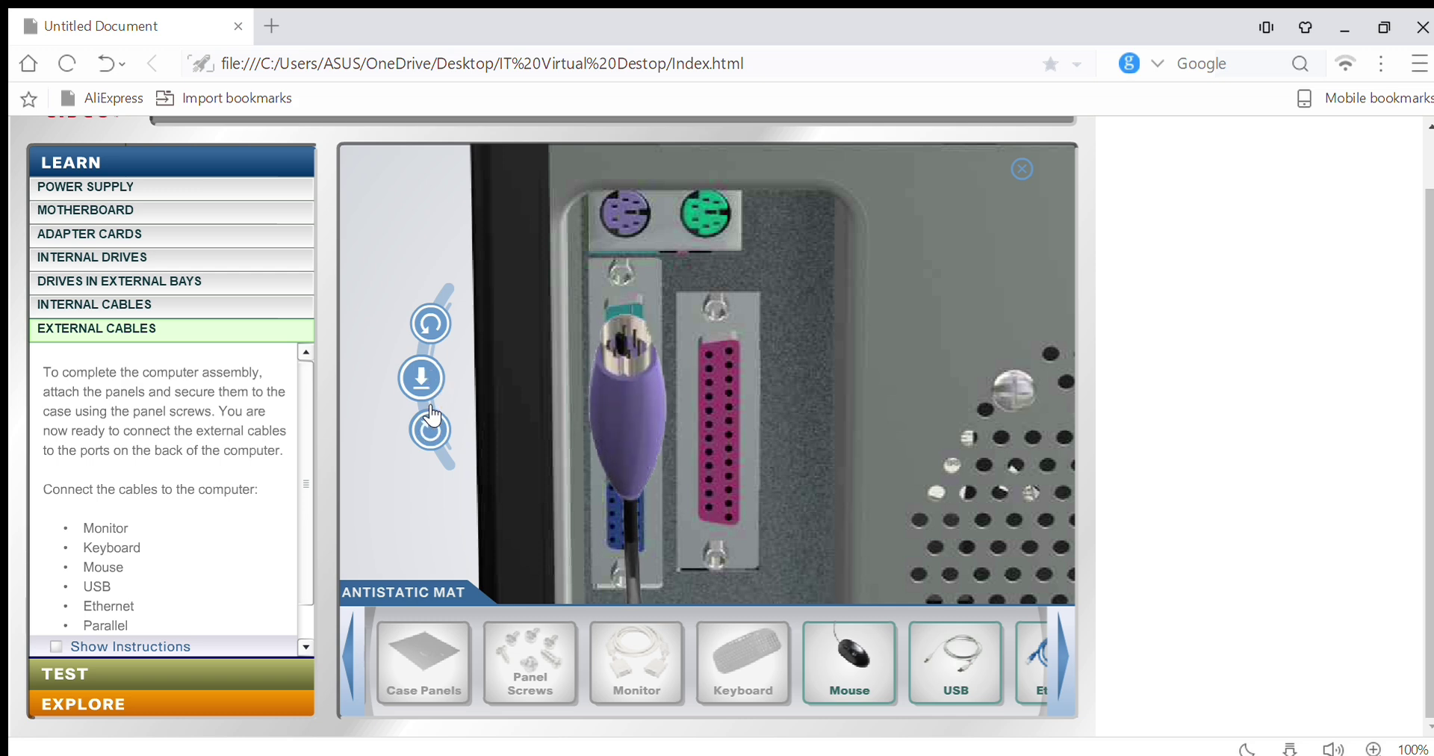
left_click(435, 327)
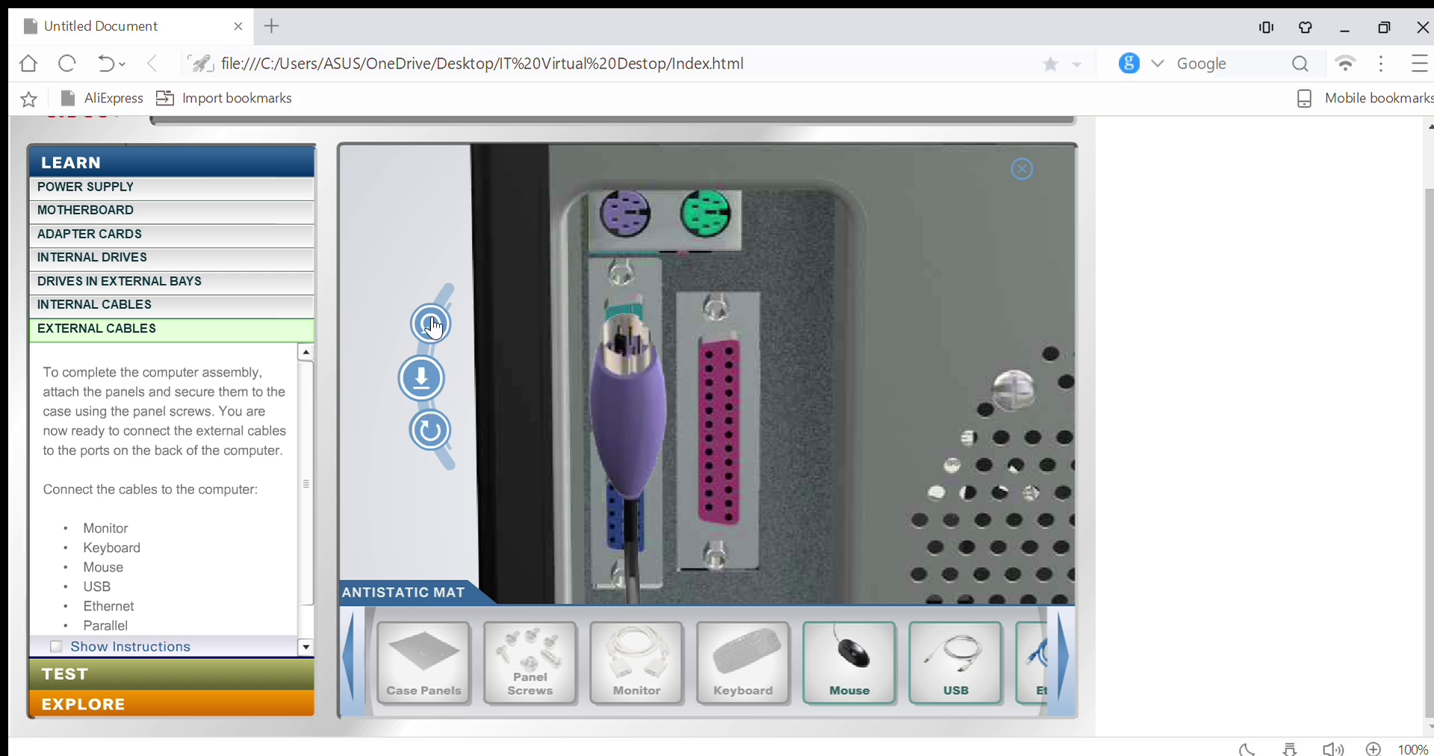
left_click(435, 371)
left_click(433, 429)
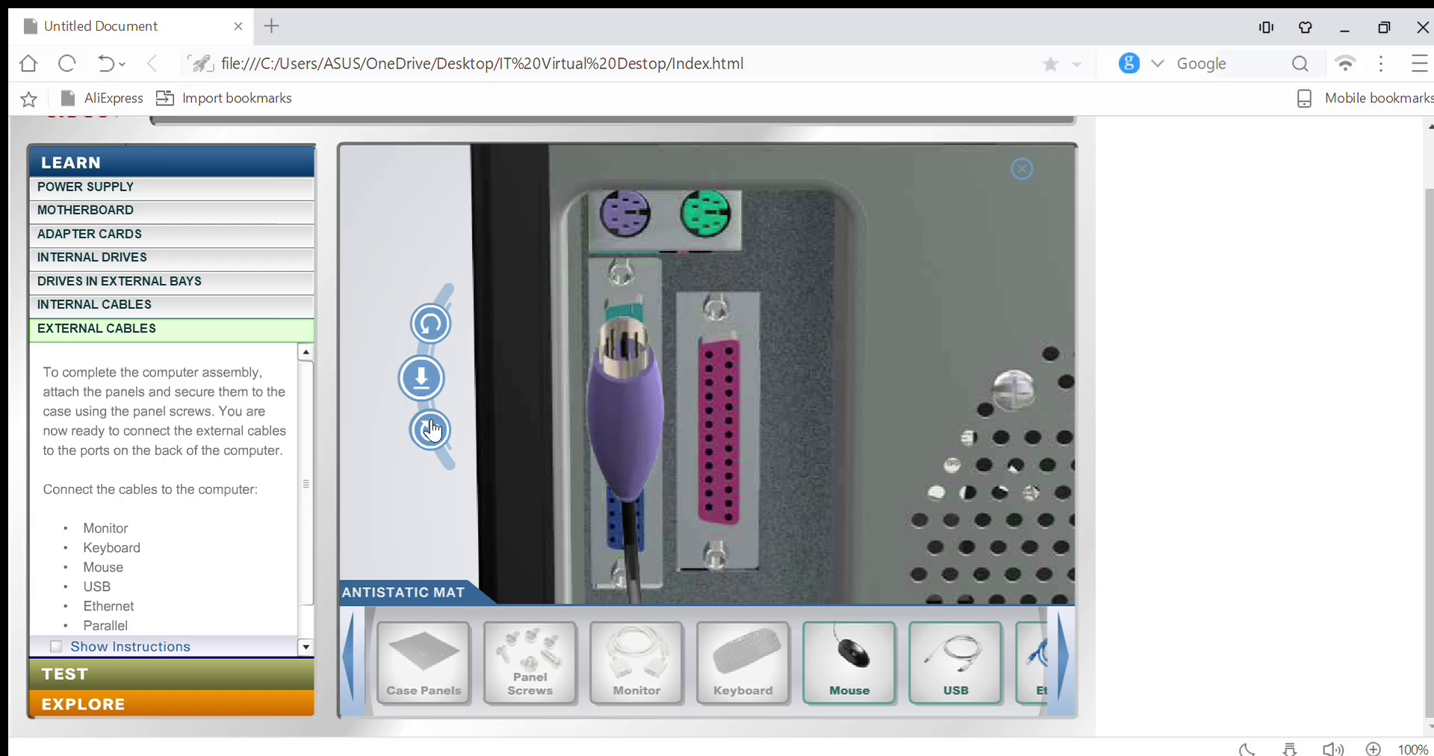
left_click(422, 378)
left_click(429, 431)
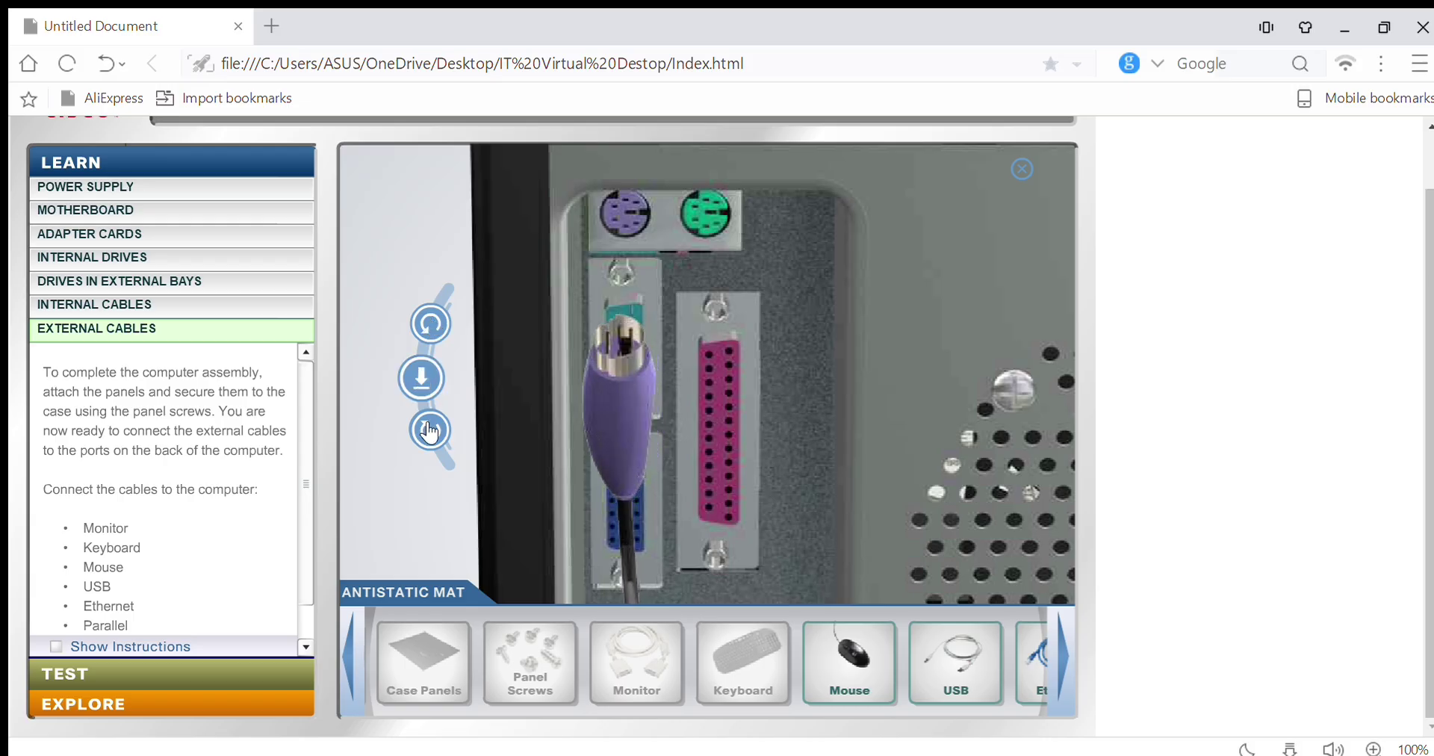
left_click(423, 379)
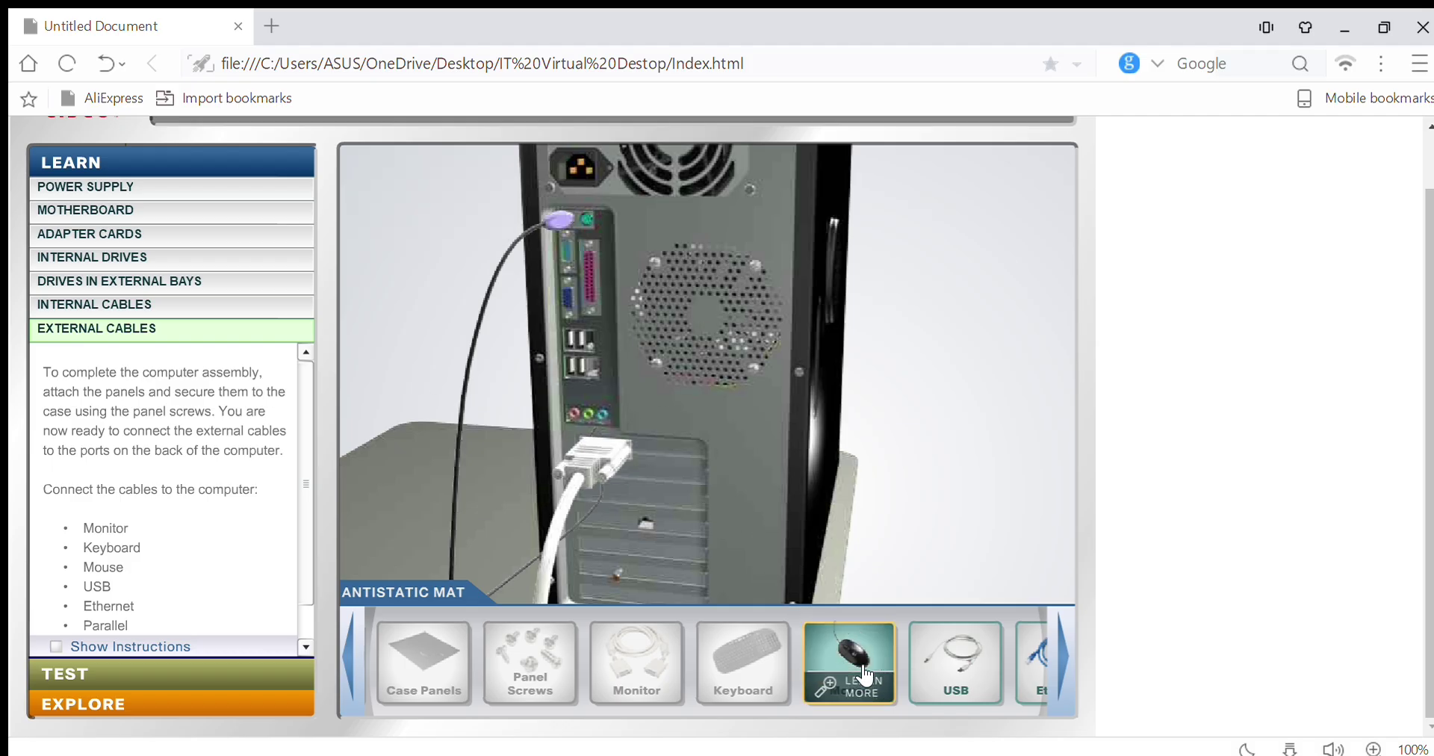
Connect the mouse cable to the green PS/2 port, rotating the plug until its pins line up
left_click_drag(848, 654, 606, 254)
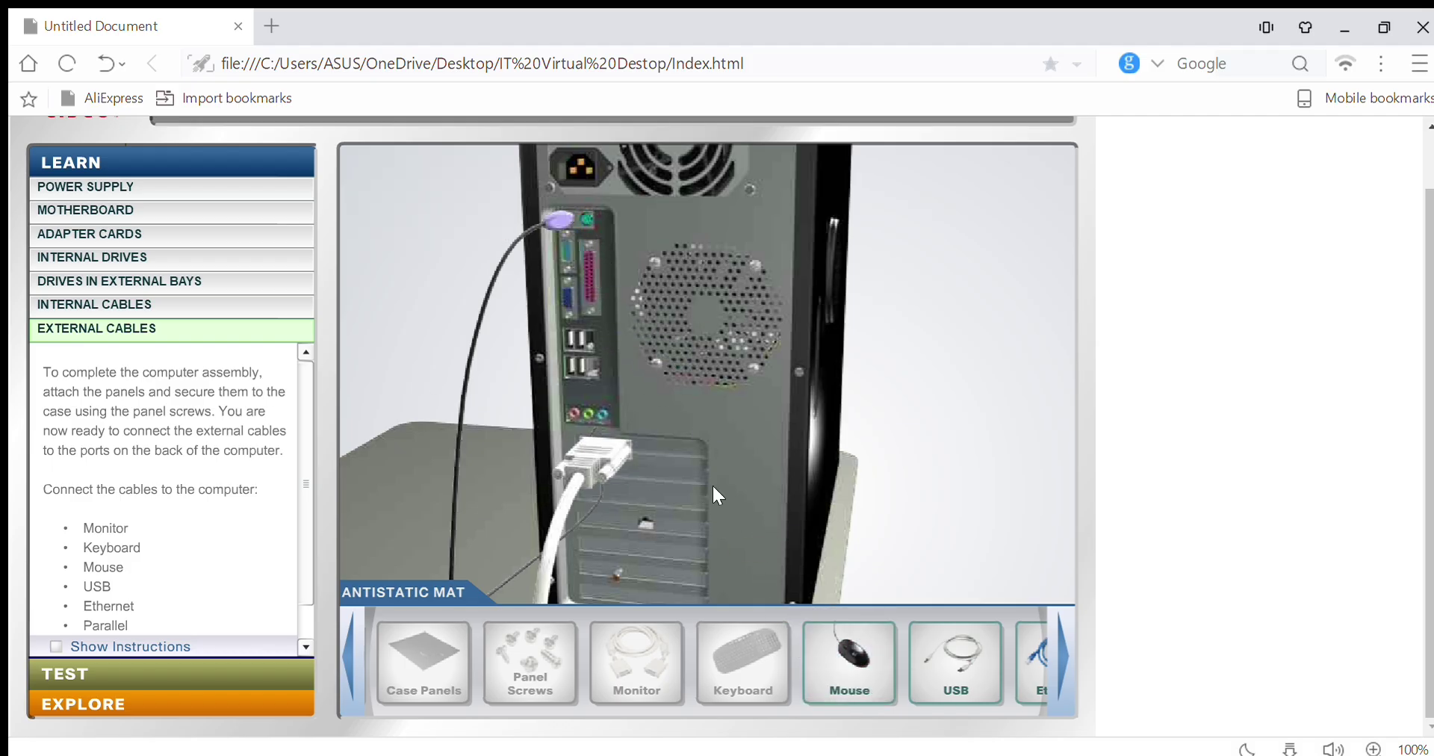
left_click_drag(849, 658, 648, 244)
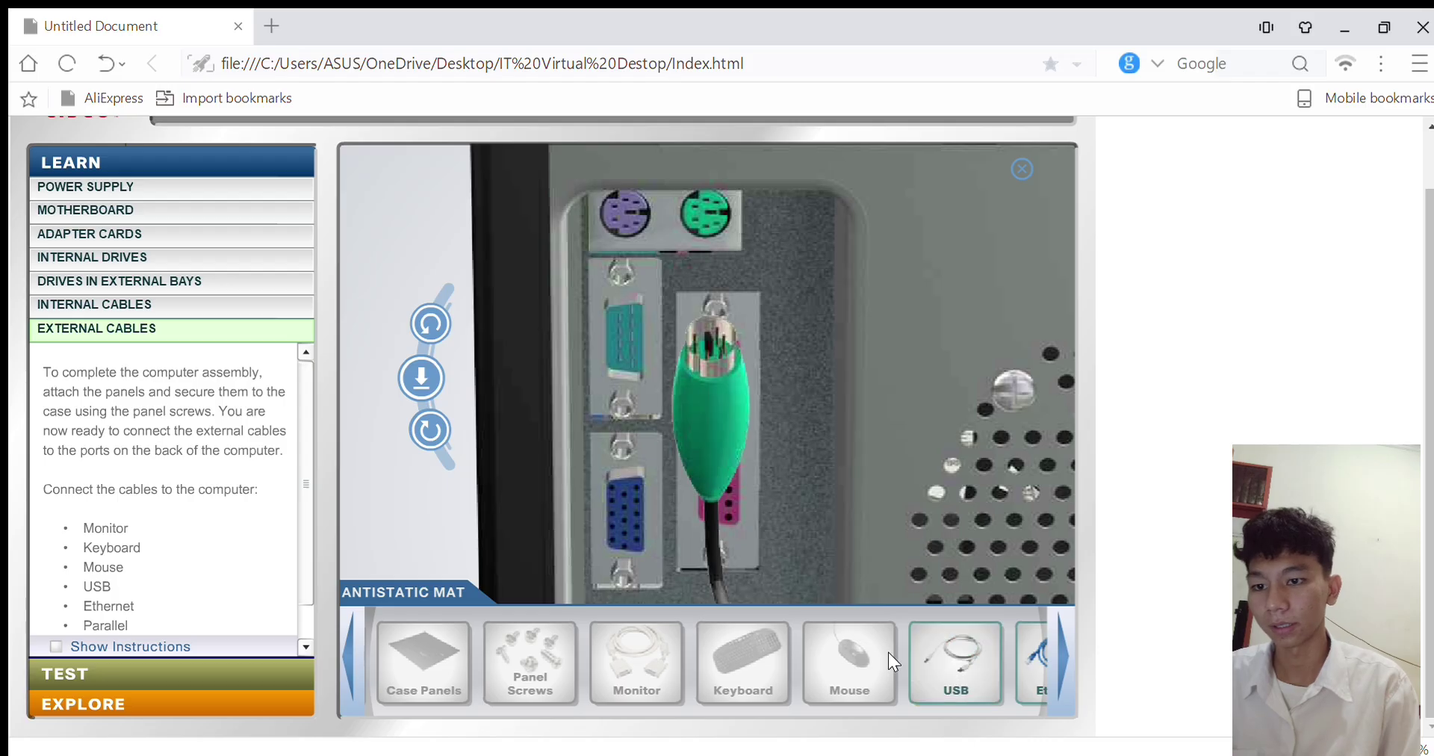
left_click(439, 433)
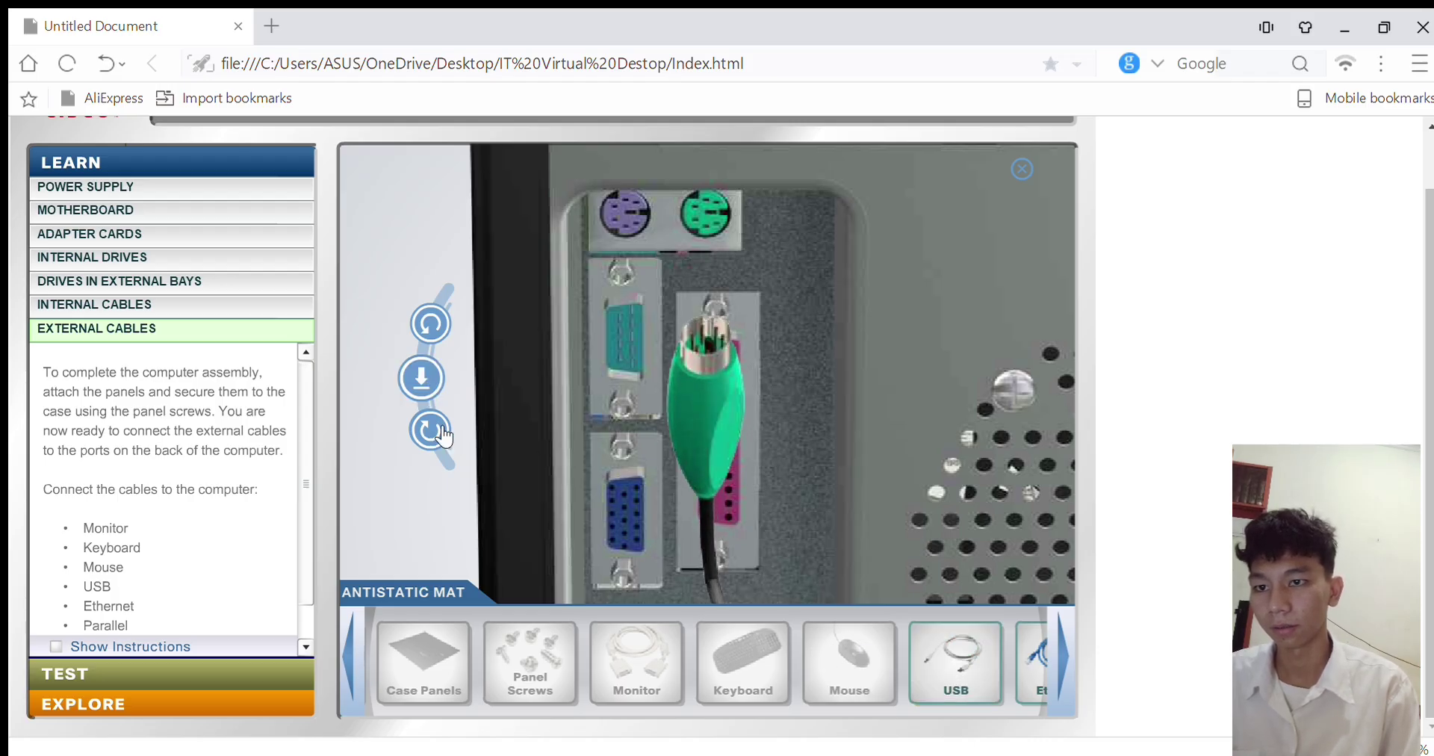
left_click(440, 435)
left_click(424, 384)
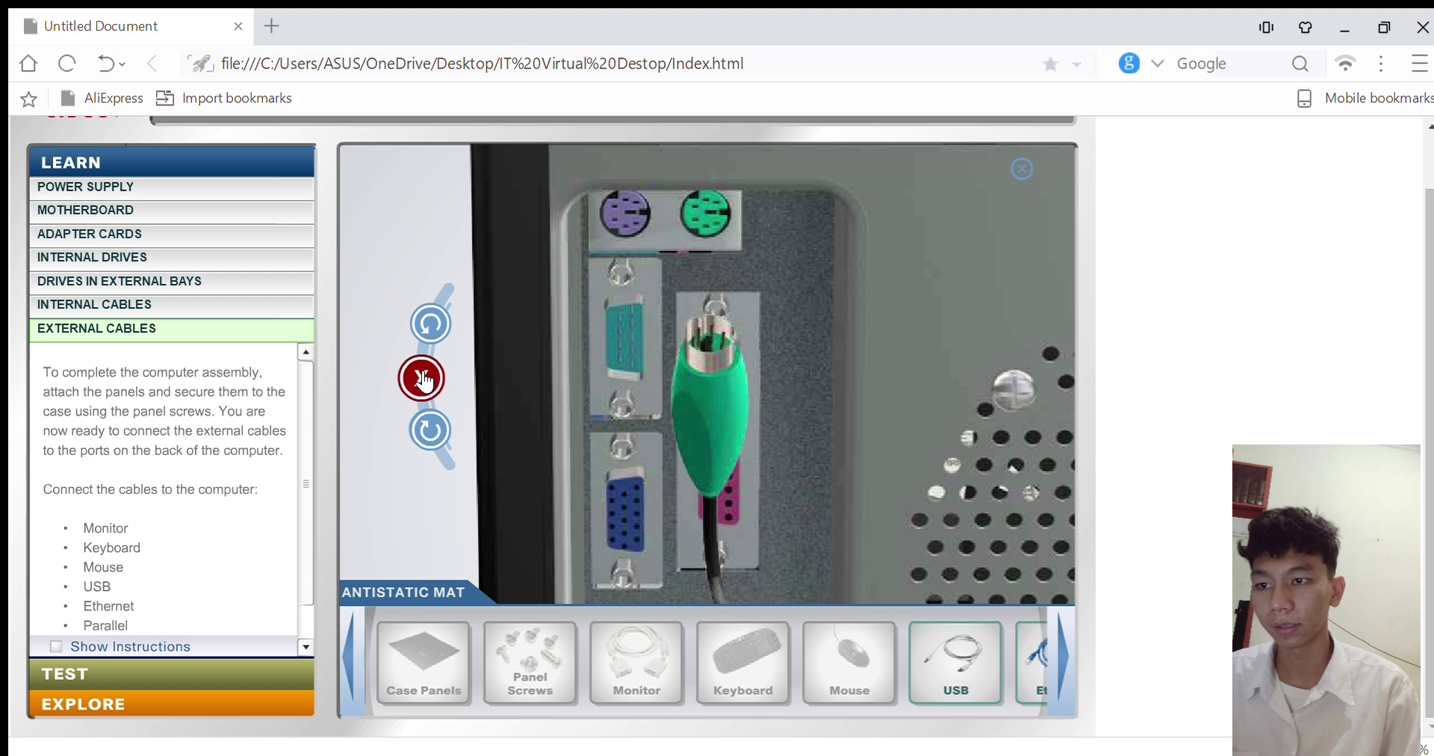
left_click(449, 438)
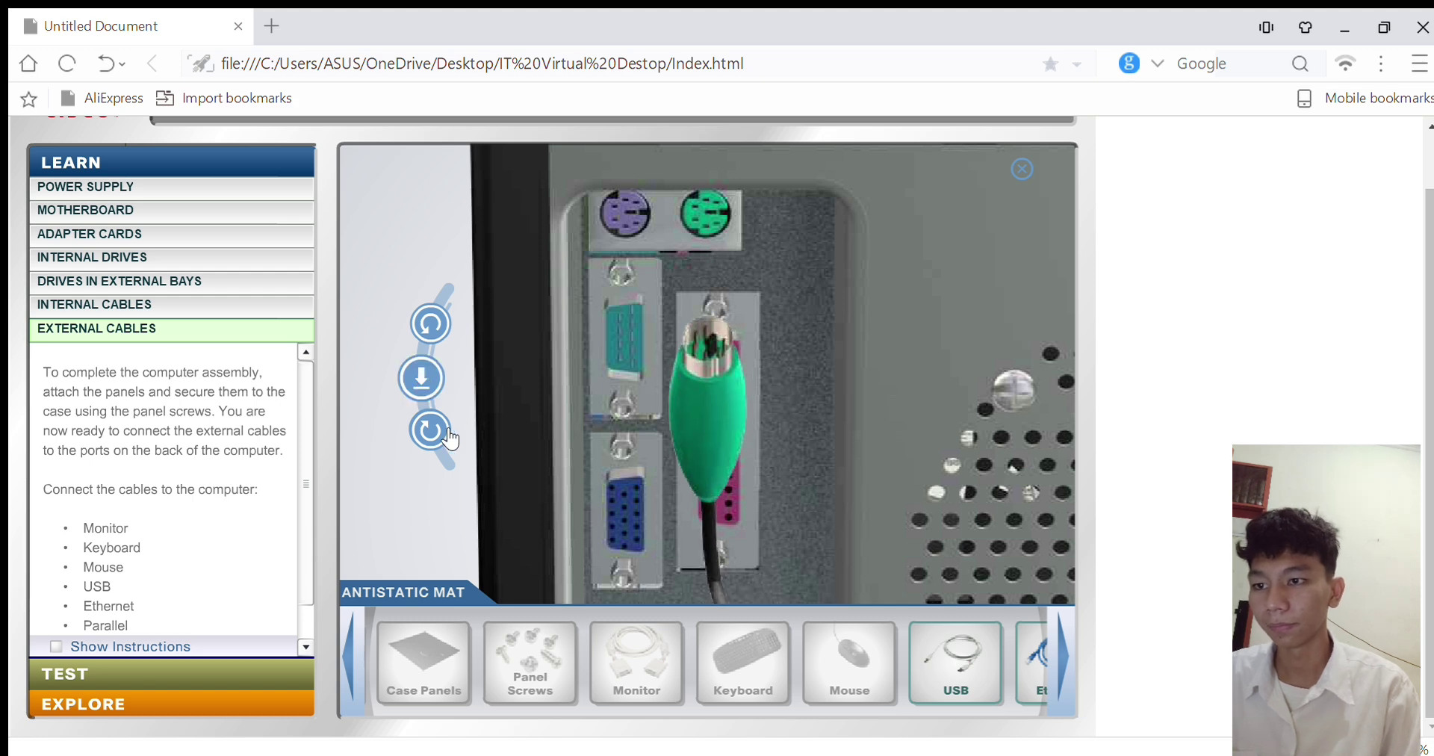
left_click(412, 373)
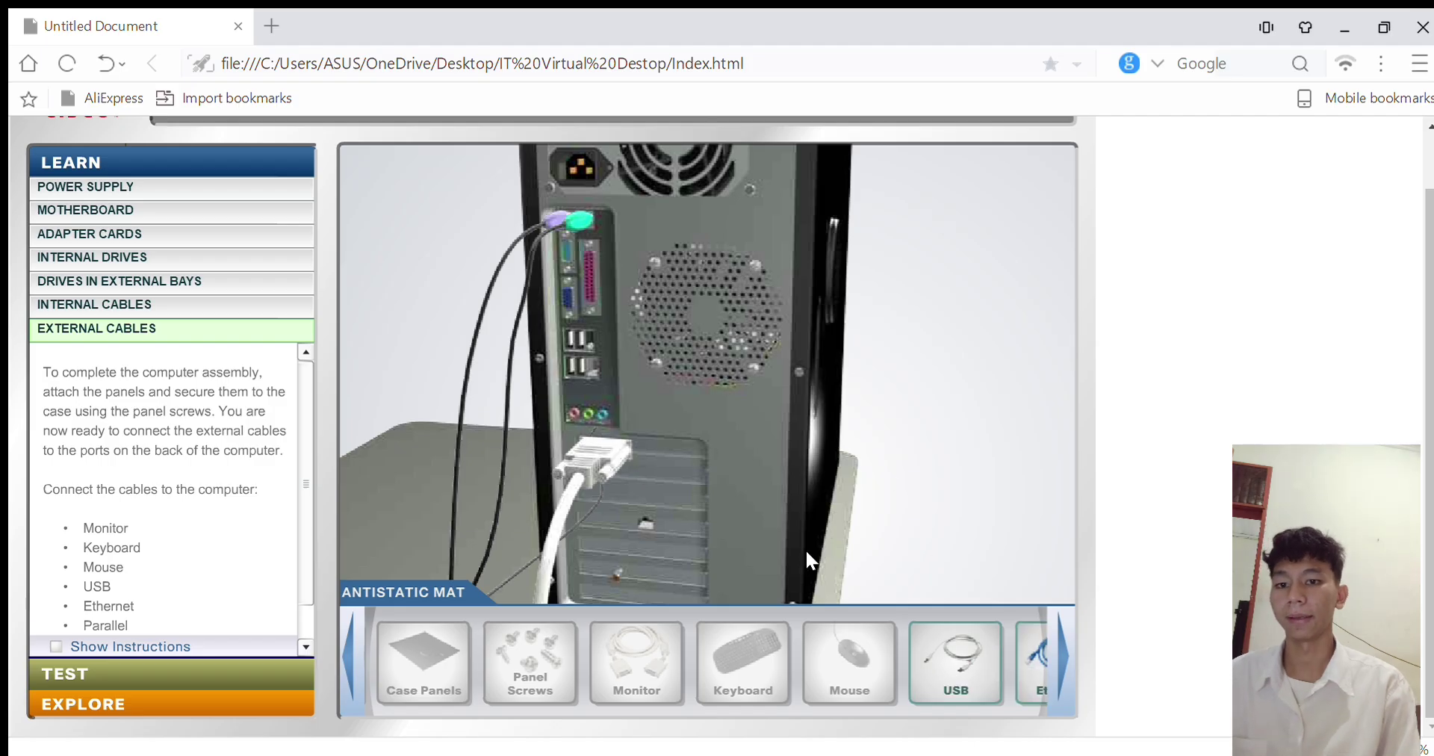
Connect the USB cable to a USB port on the computer's back, rotating the connector to match the vertical port
left_click(964, 658)
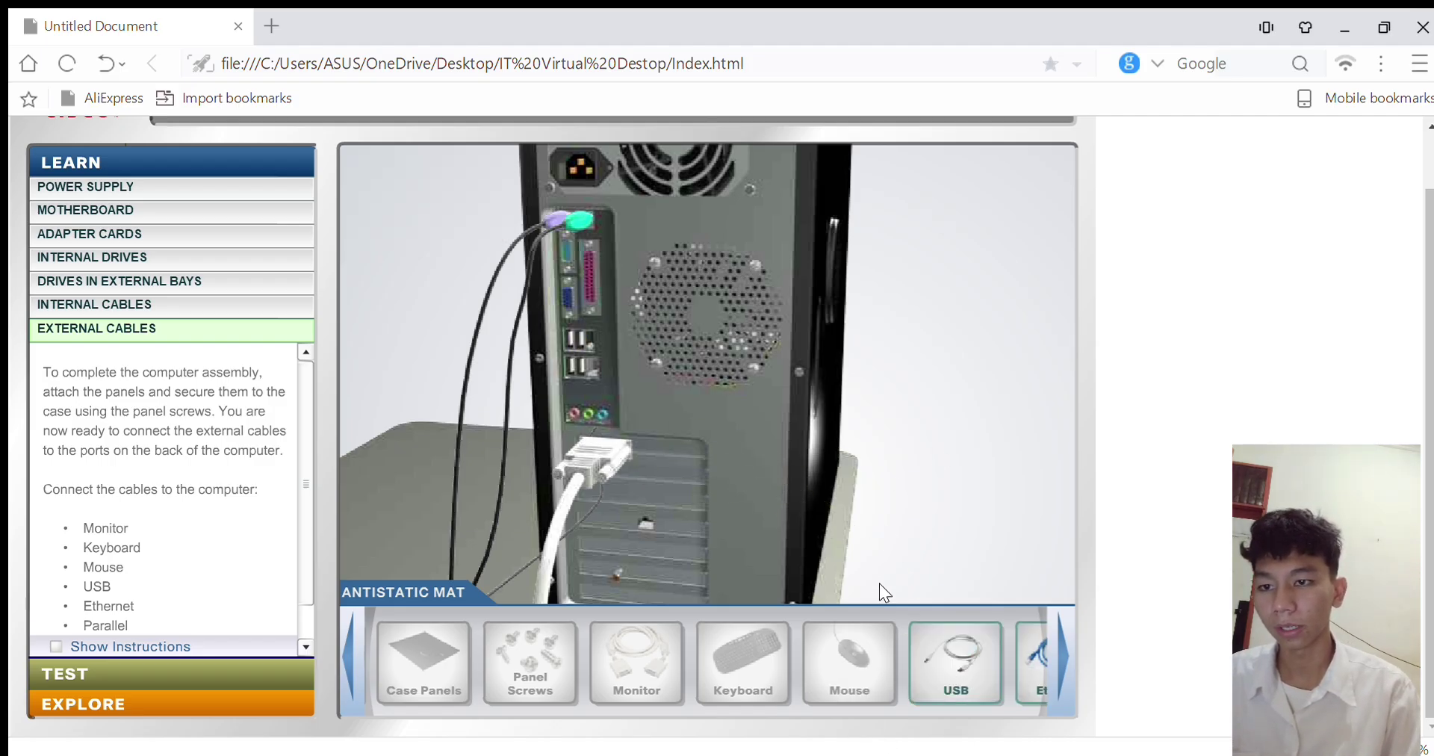
left_click_drag(955, 648, 621, 345)
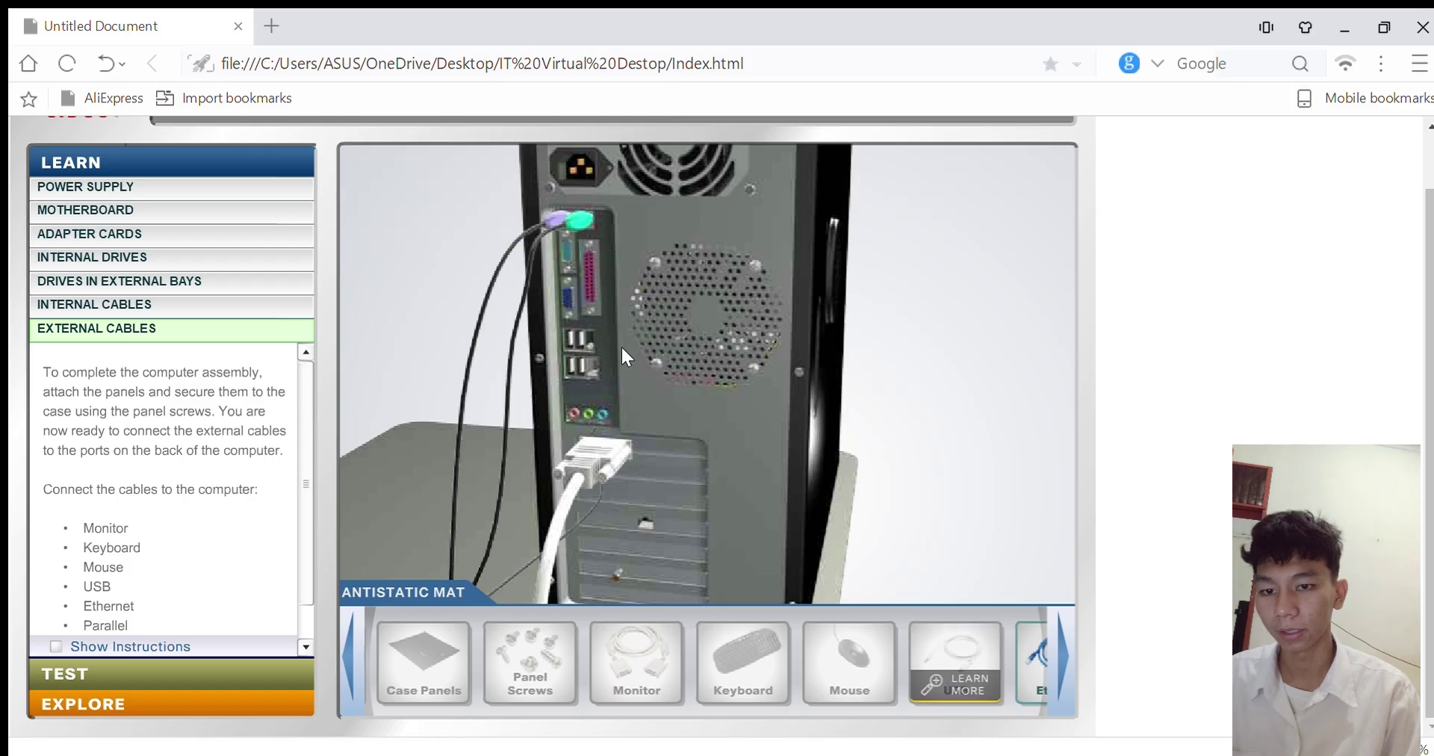
left_click(419, 440)
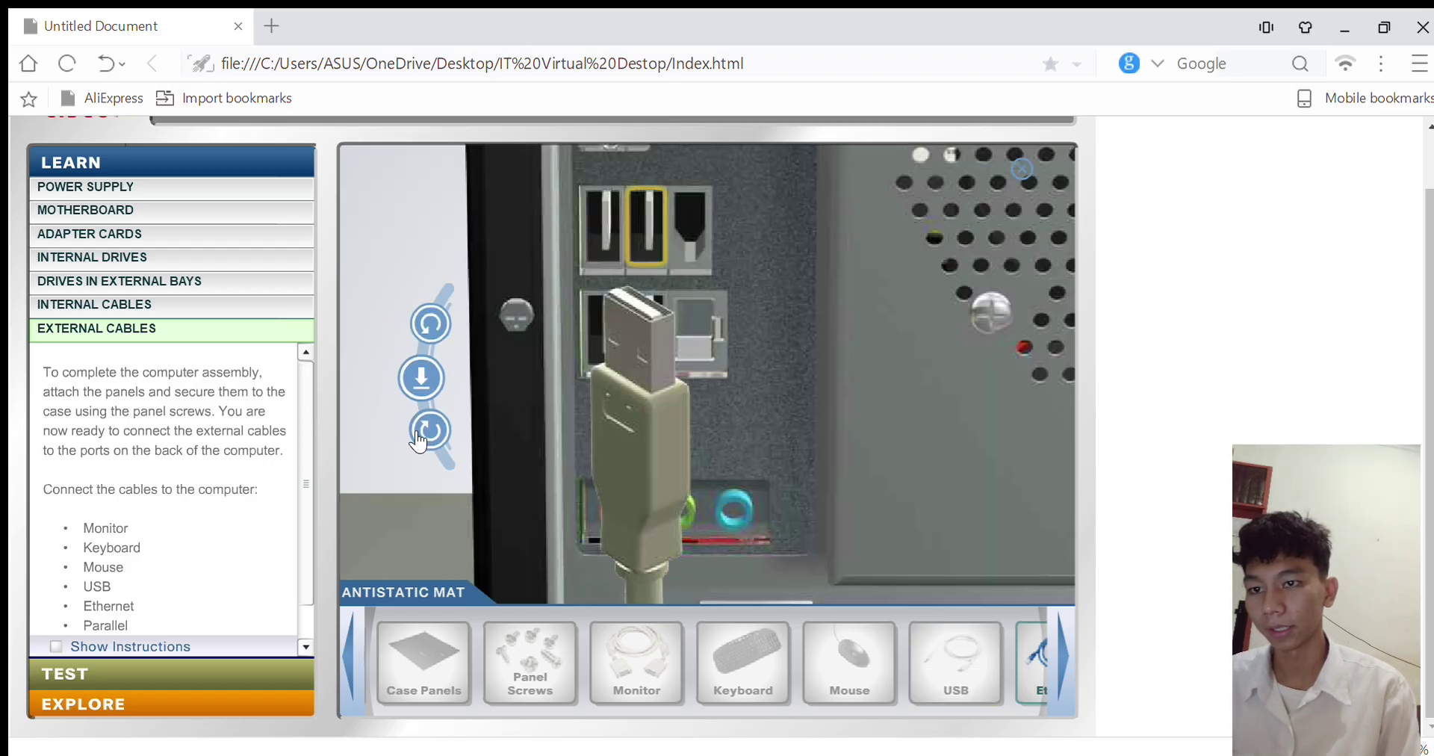
left_click(432, 314)
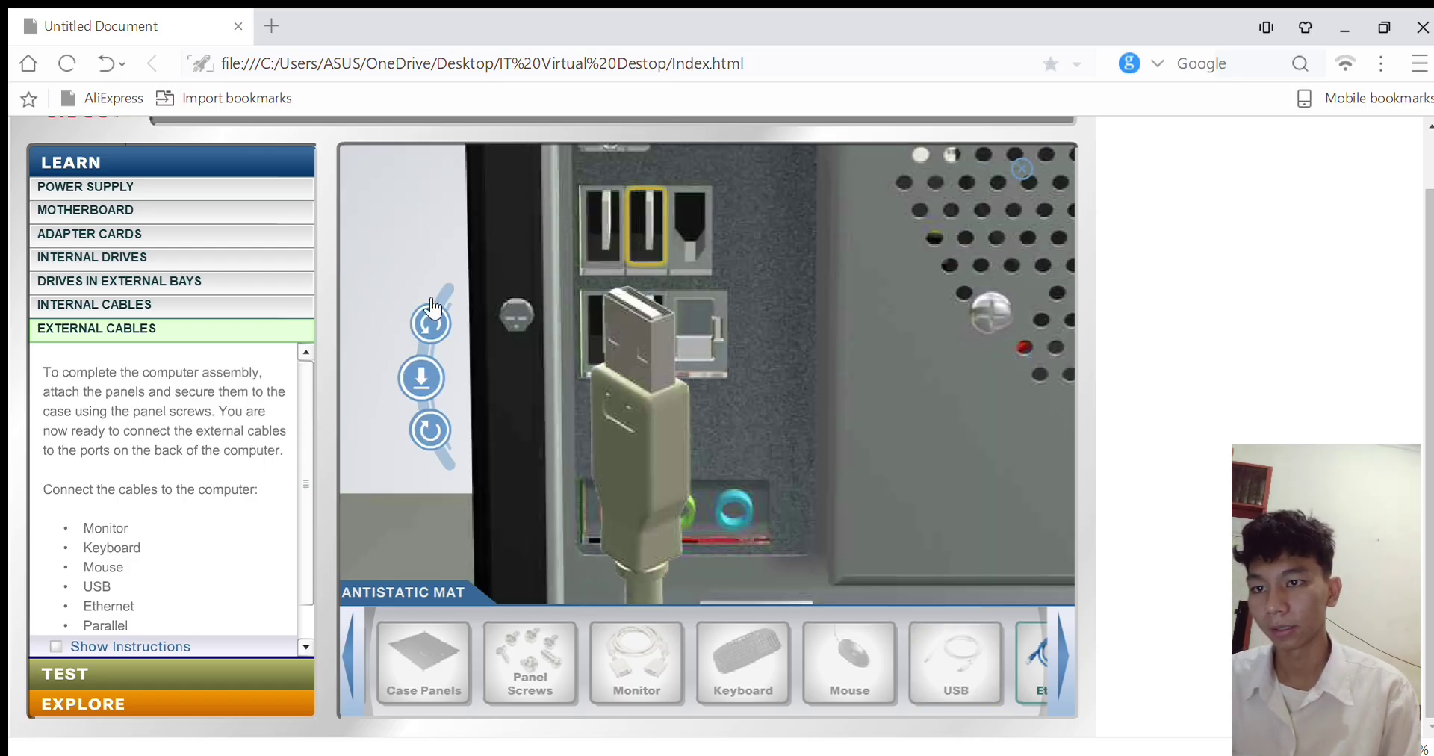
left_click(422, 378)
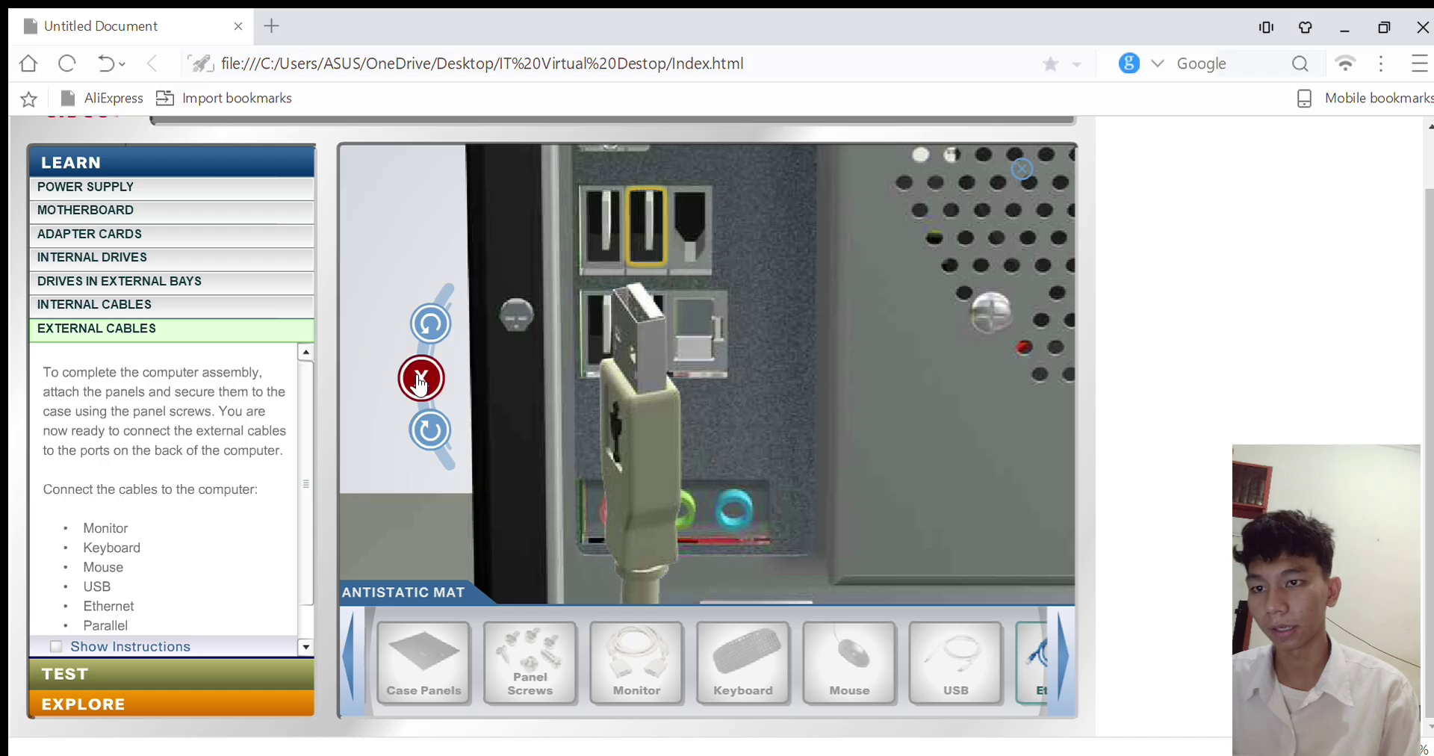
left_click(427, 431)
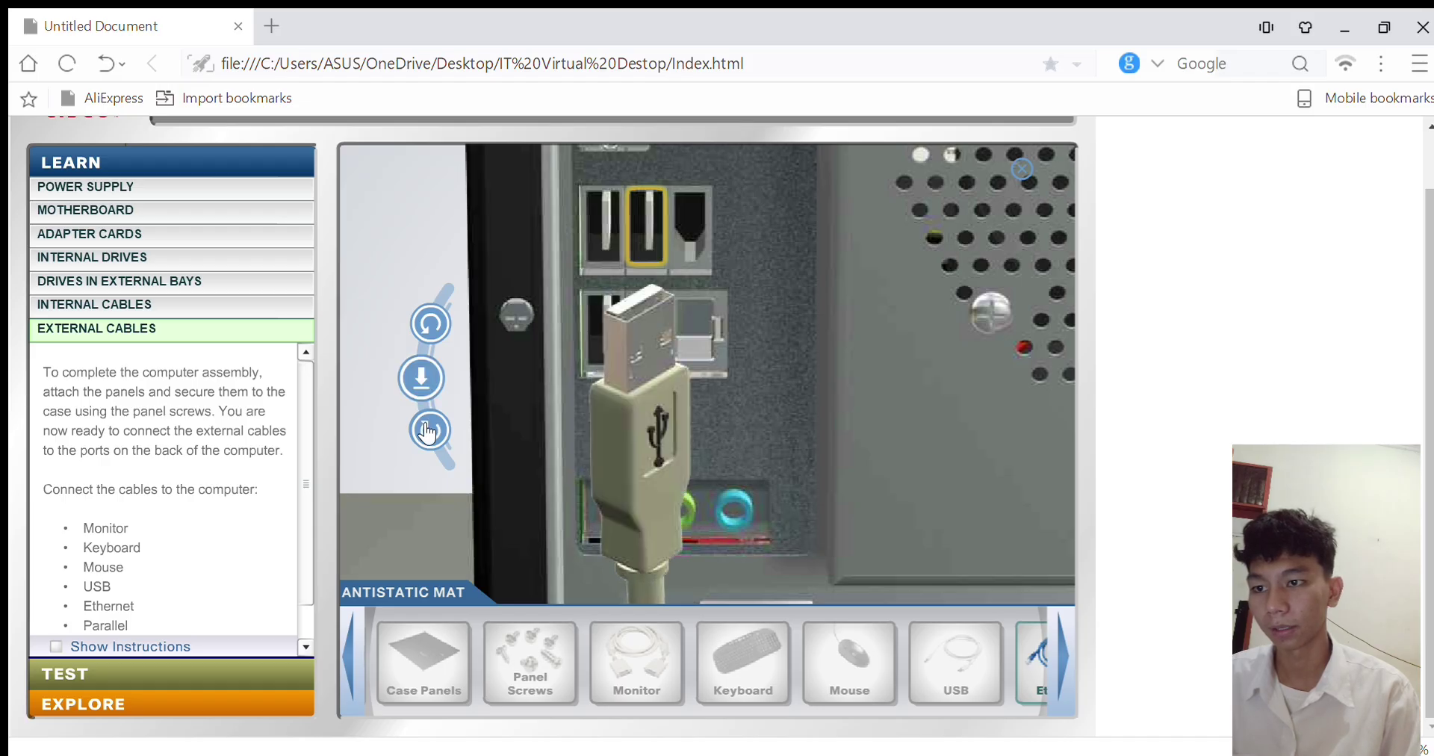
left_click(443, 316)
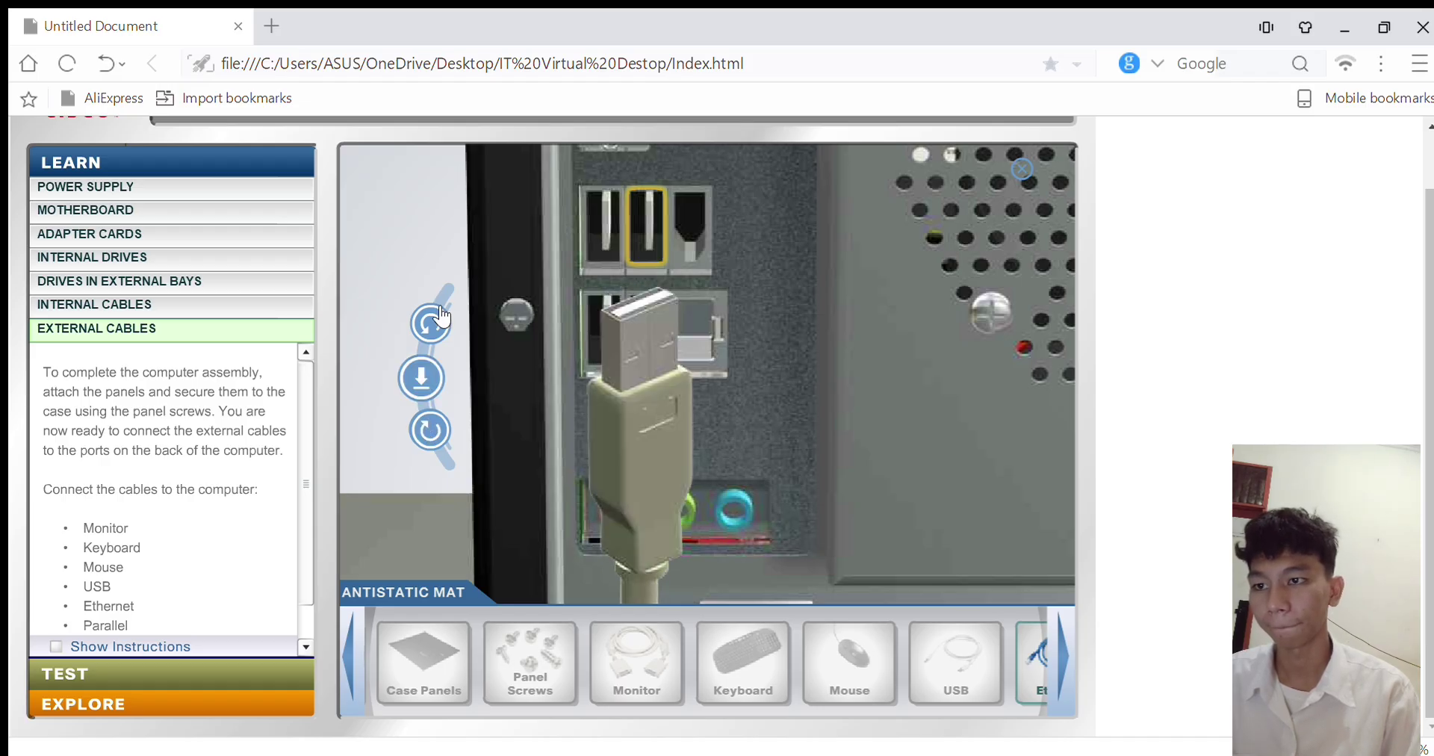
left_click(423, 380)
left_click(437, 442)
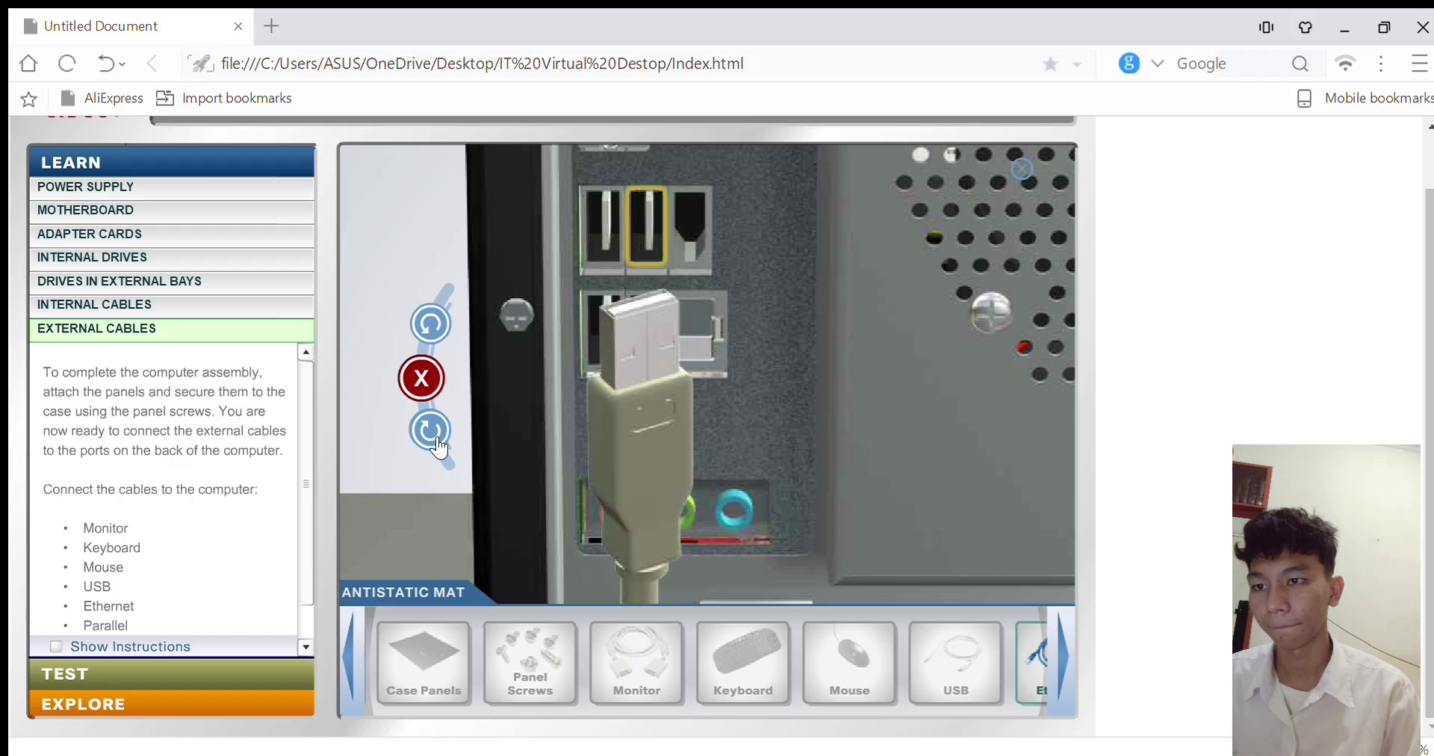
left_click(437, 446)
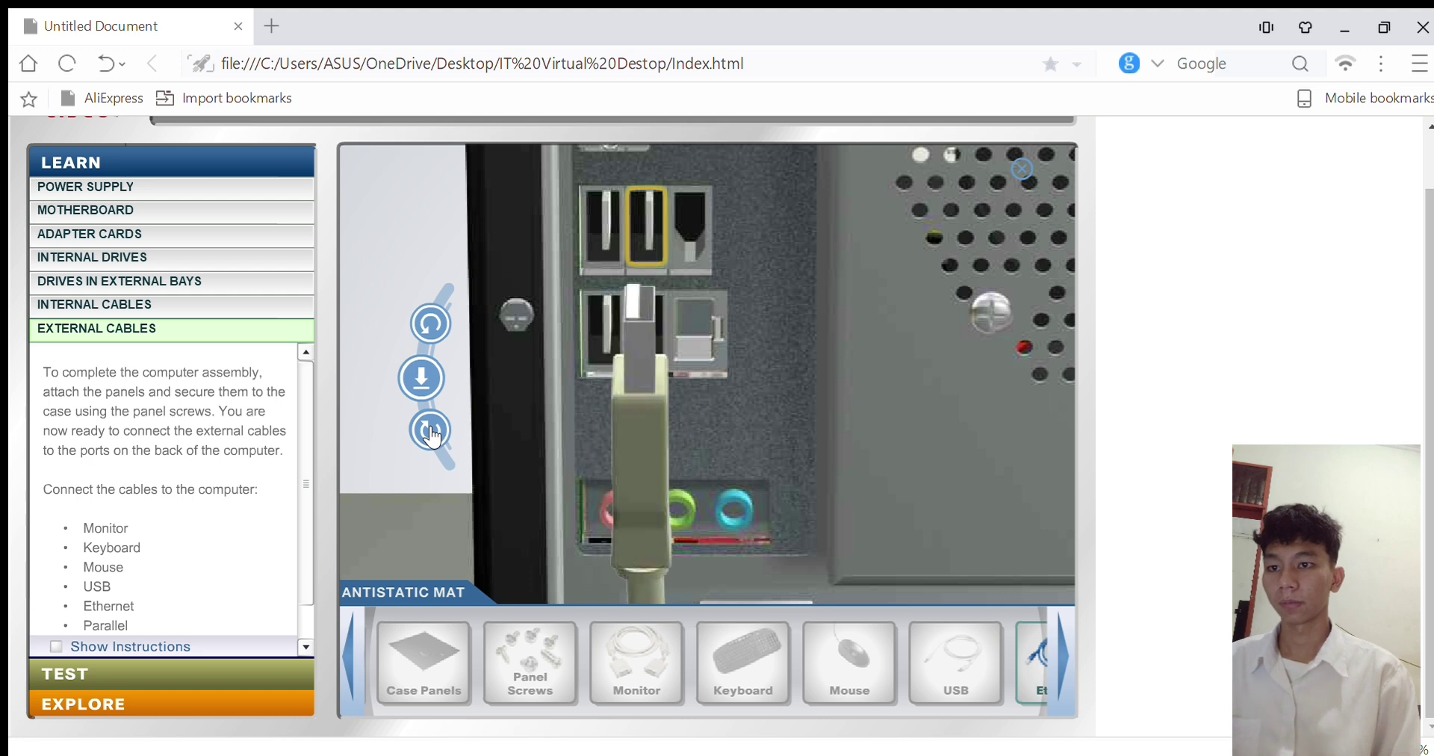
left_click(420, 380)
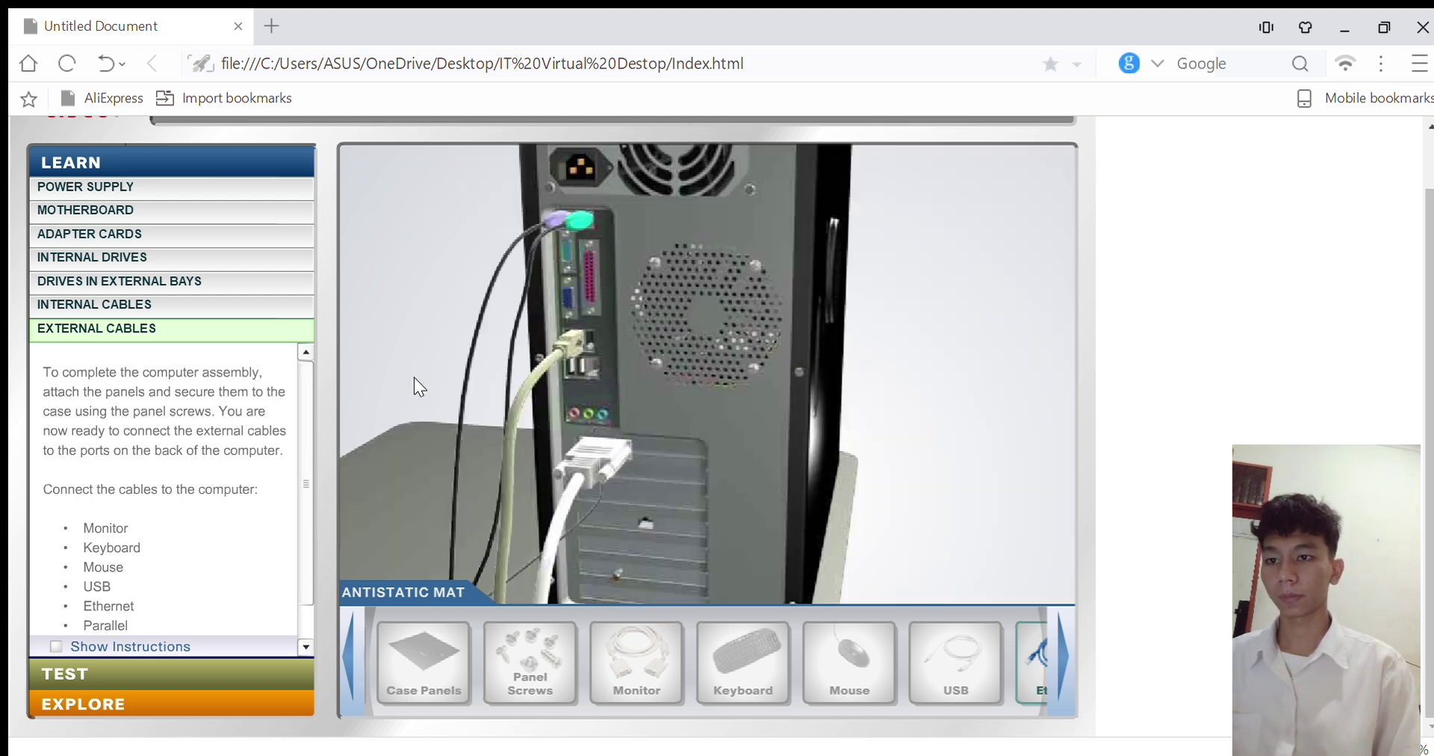
Connect the Ethernet cable to the network port in the expansion slots, rotating the plug until it matches the port's orientation
left_click(1062, 658)
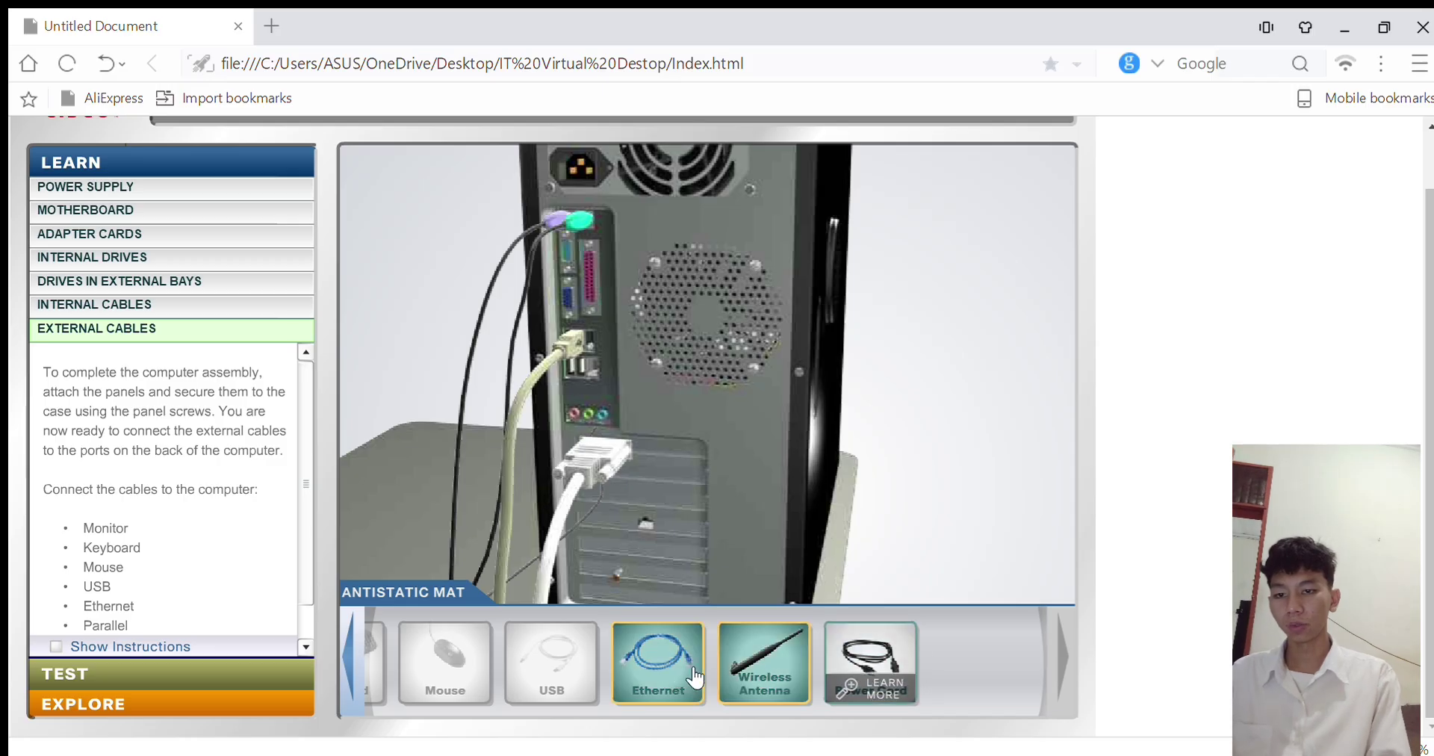
mouse_move(665, 655)
left_click_drag(665, 655, 675, 522)
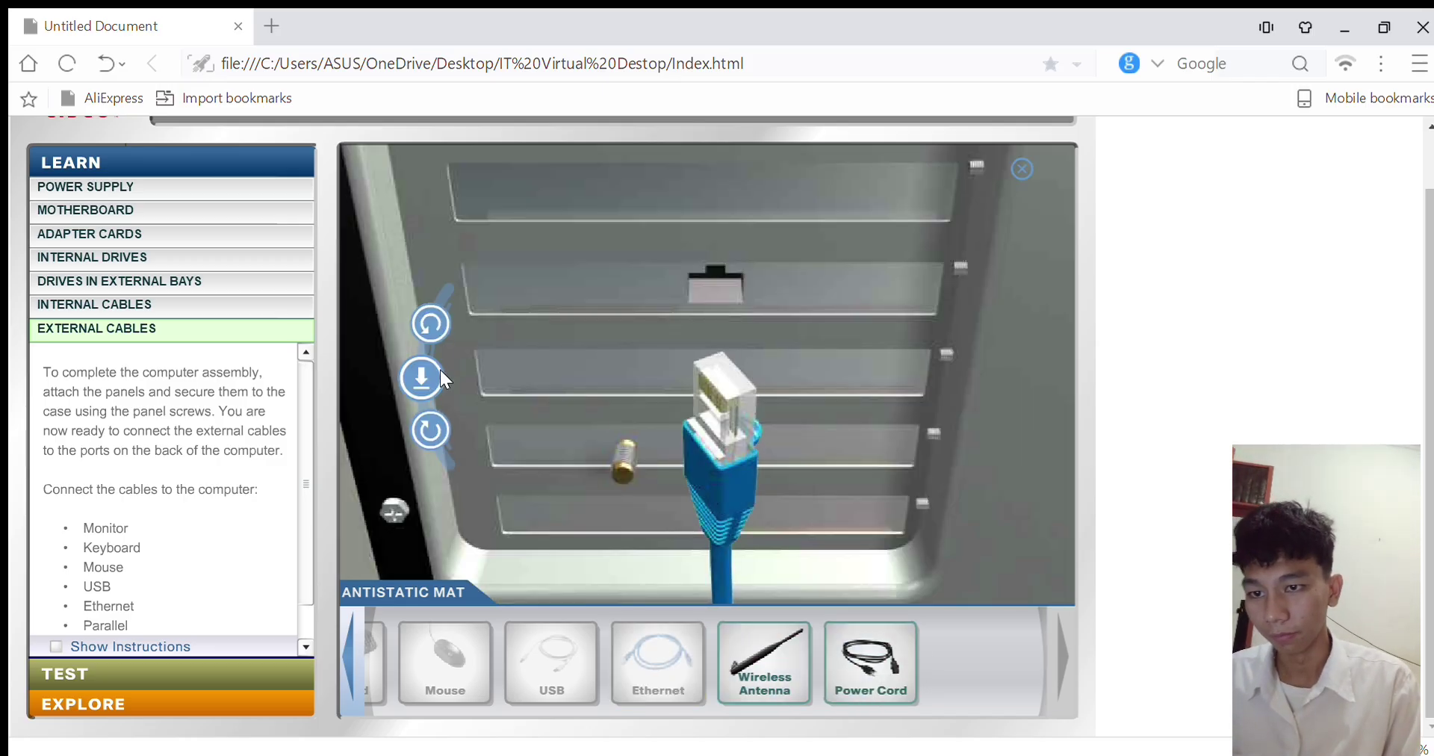
left_click(431, 424)
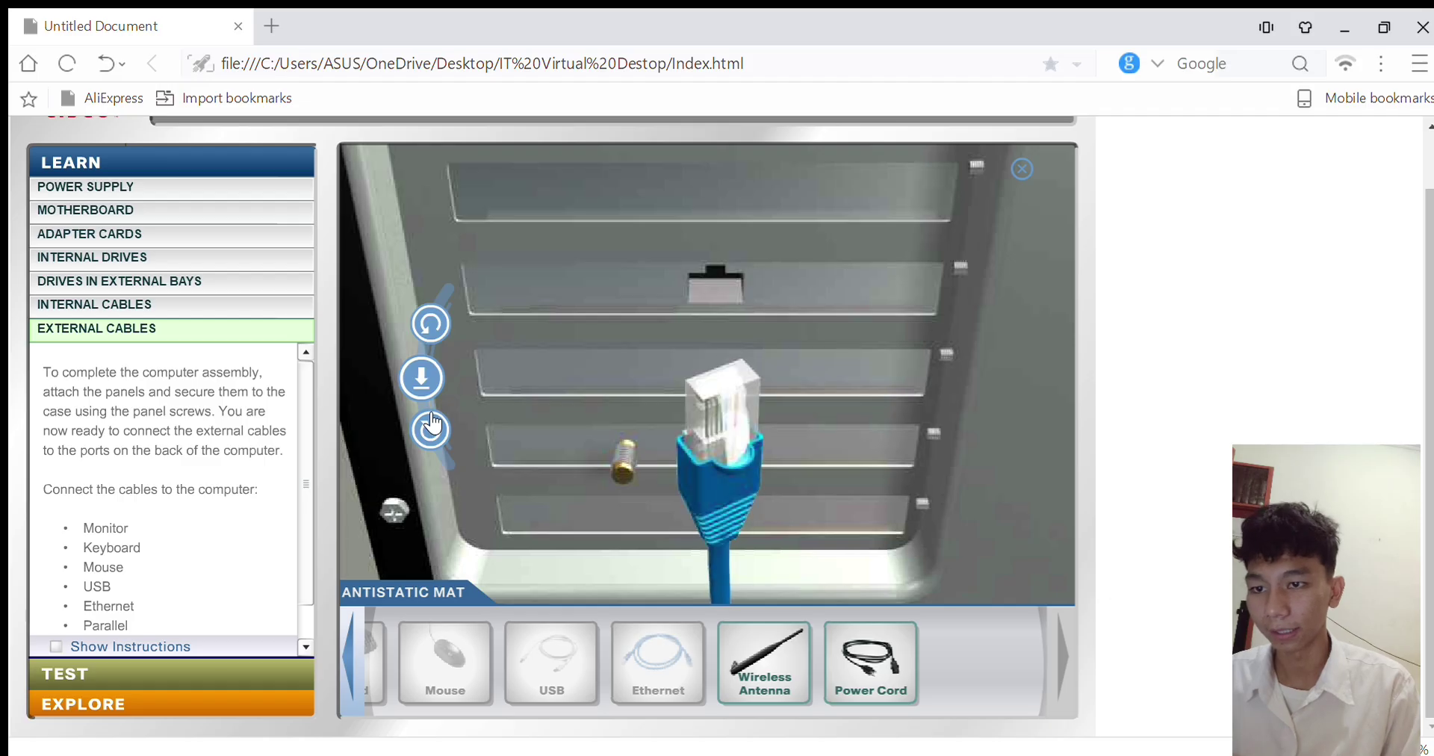
left_click(432, 426)
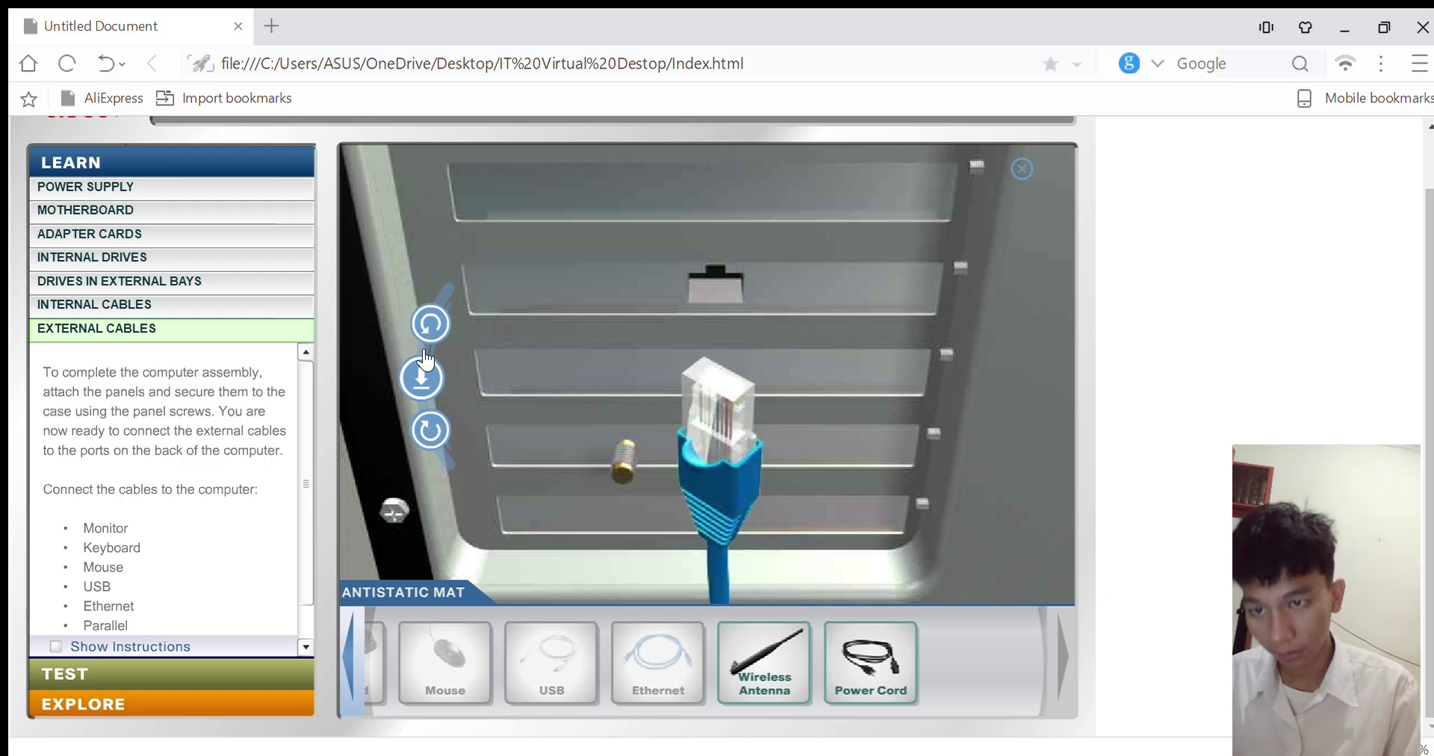
left_click(439, 323)
left_click(439, 323)
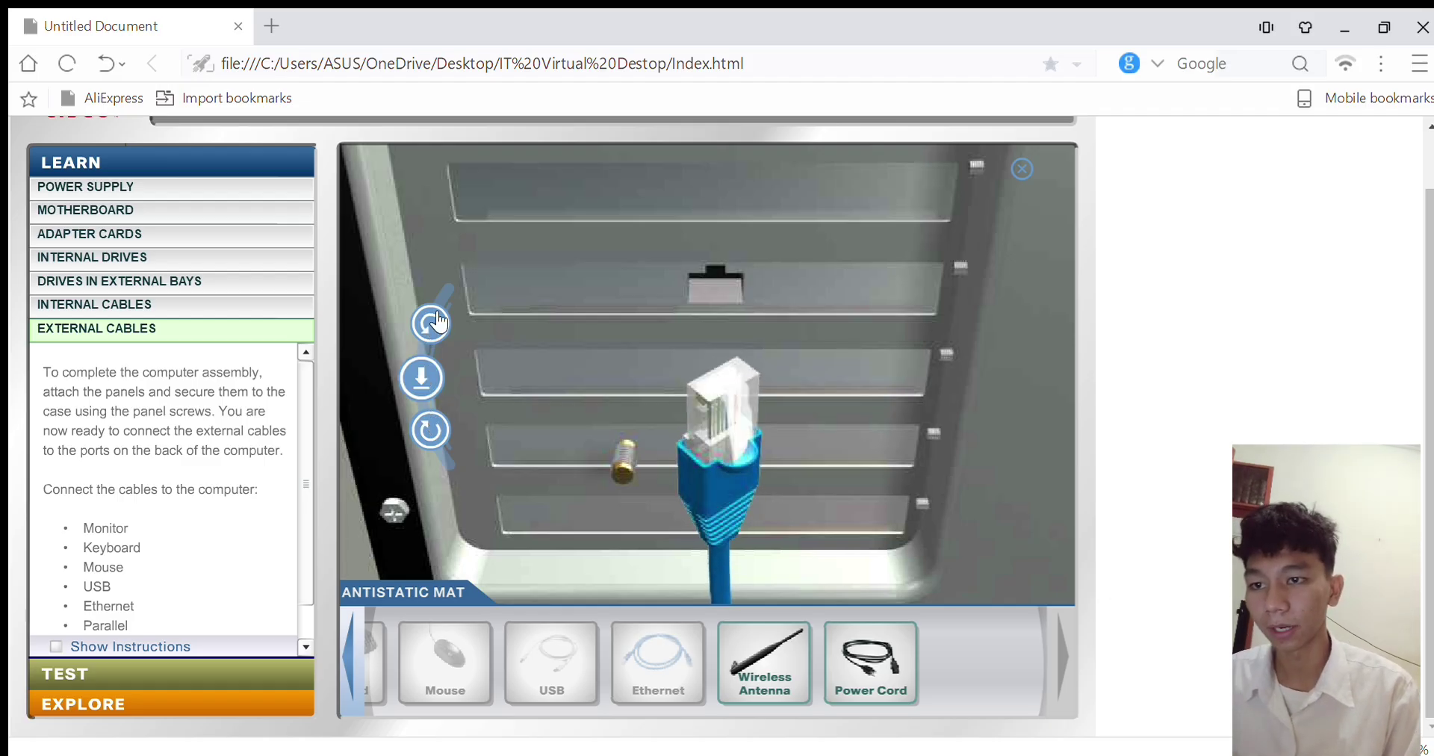
left_click(438, 323)
left_click(439, 322)
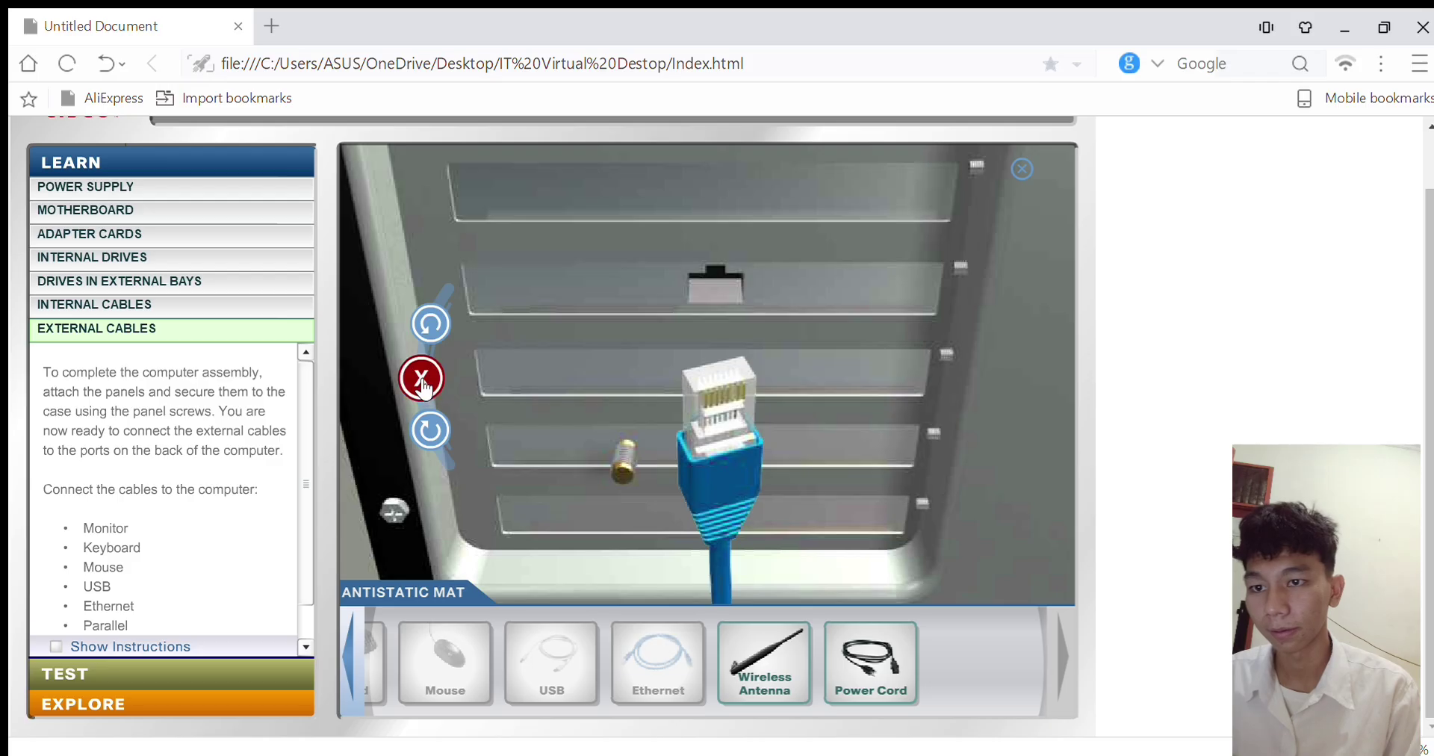
left_click(427, 425)
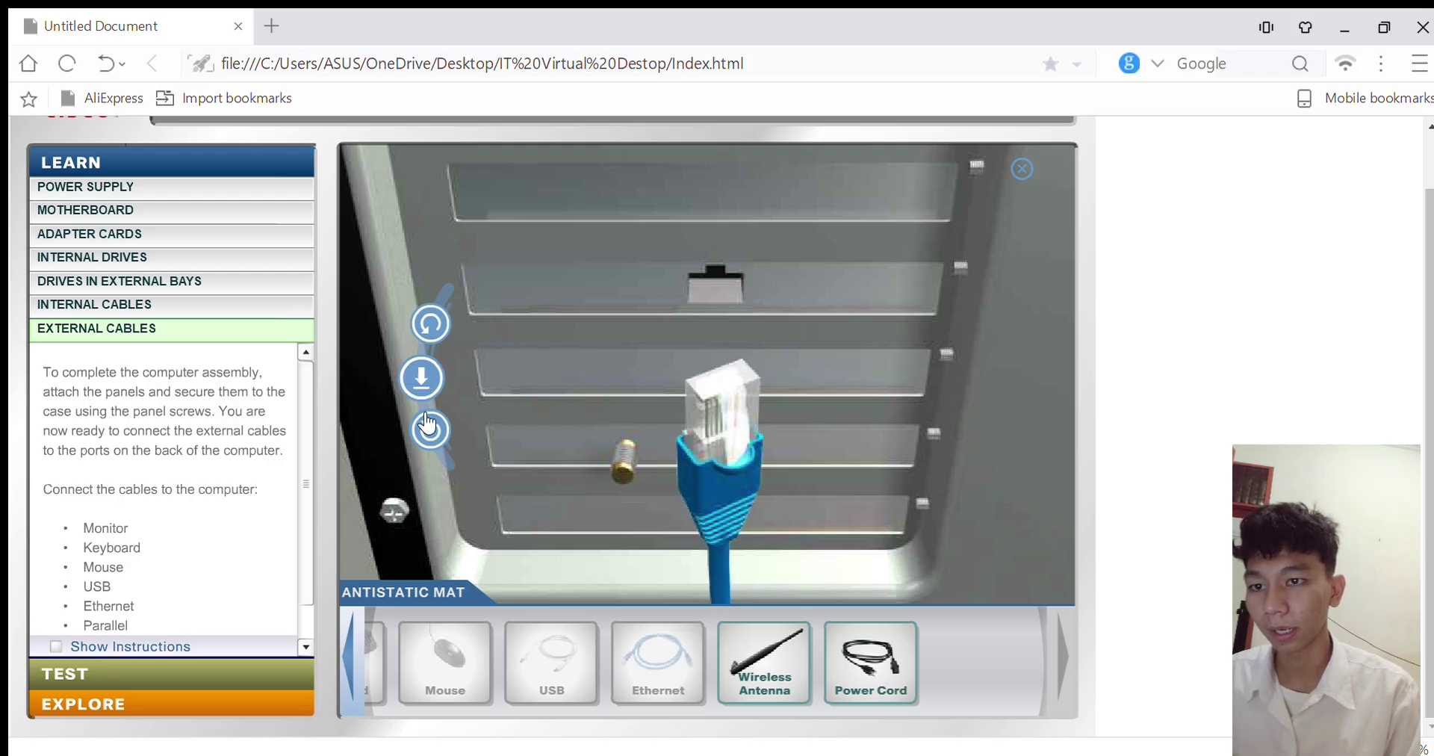
left_click(427, 426)
left_click(429, 431)
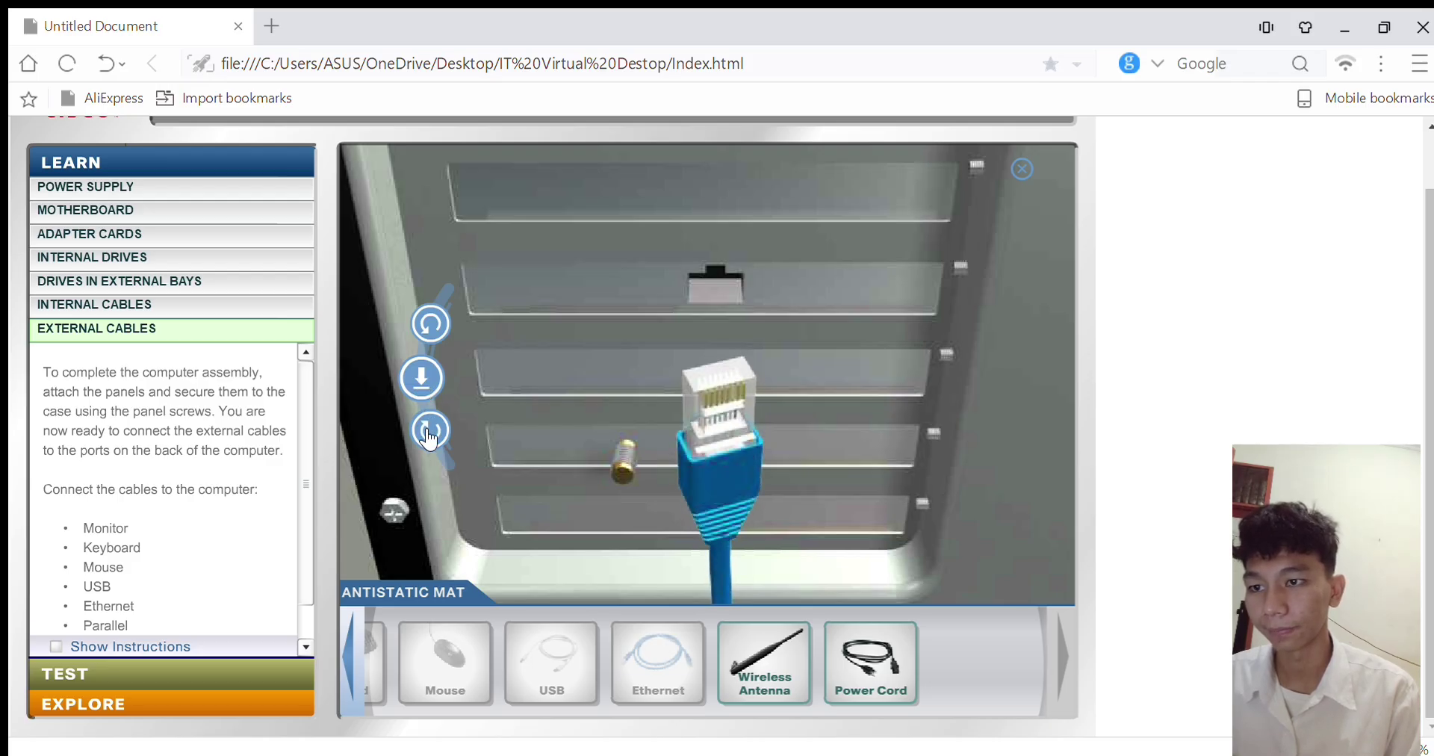
left_click(429, 432)
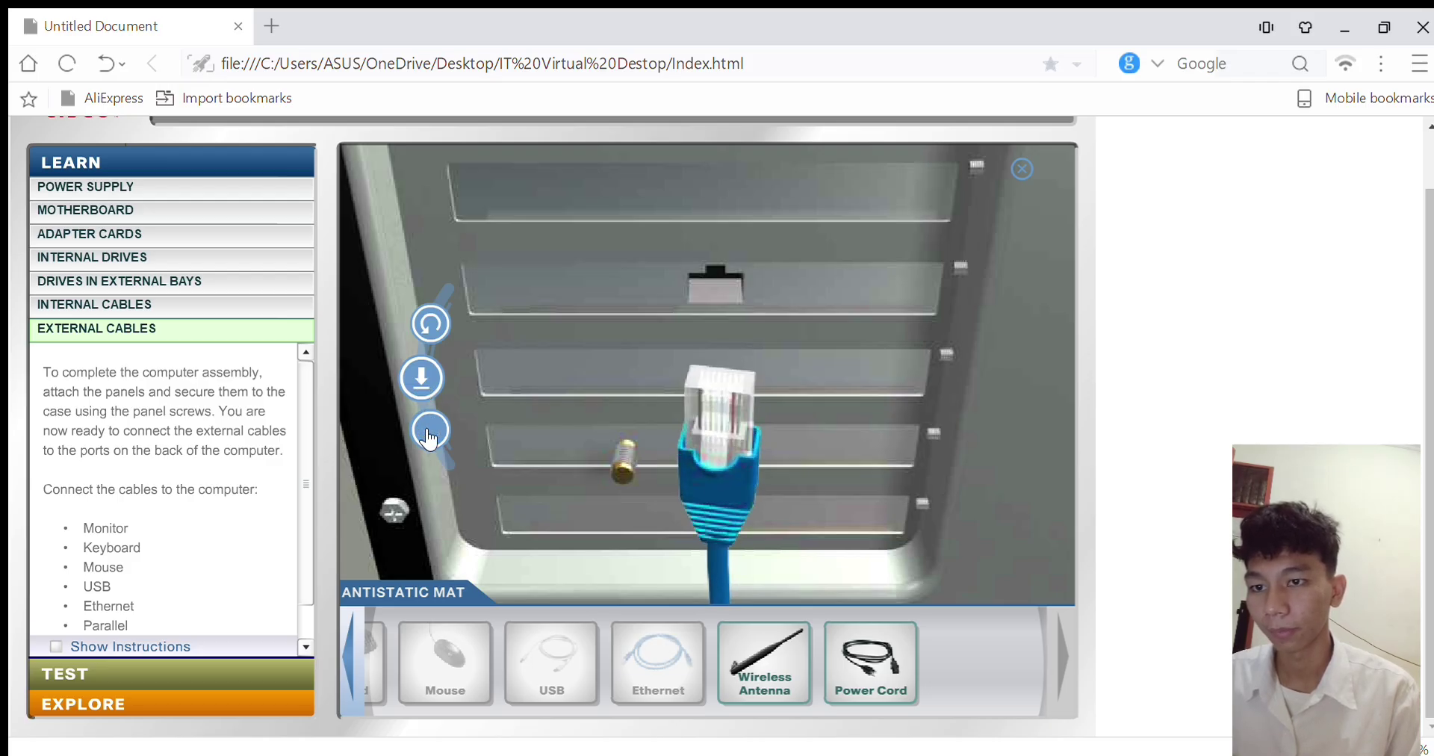
left_click(422, 381)
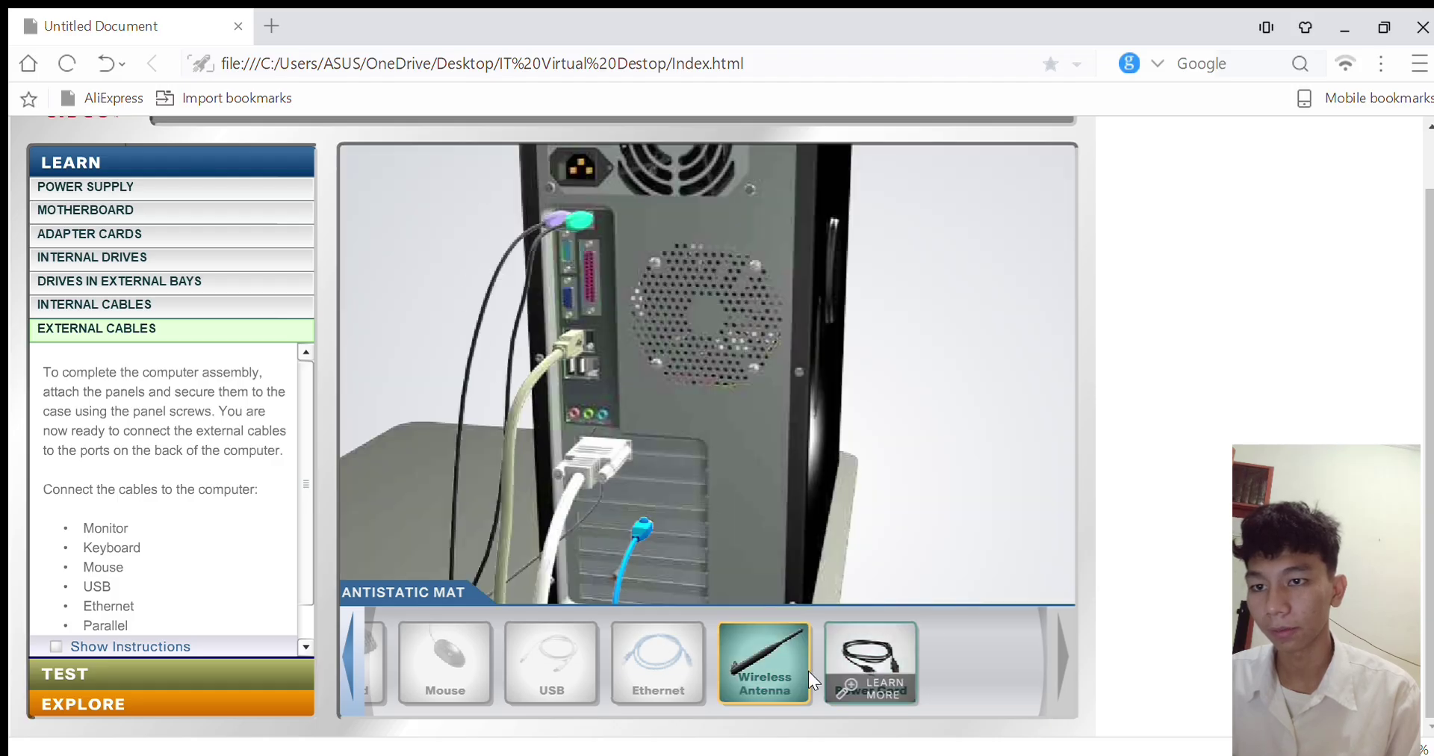
Attach the wireless antenna to the gold connector in the lower expansion slots on the computer's back
left_click_drag(777, 653, 681, 508)
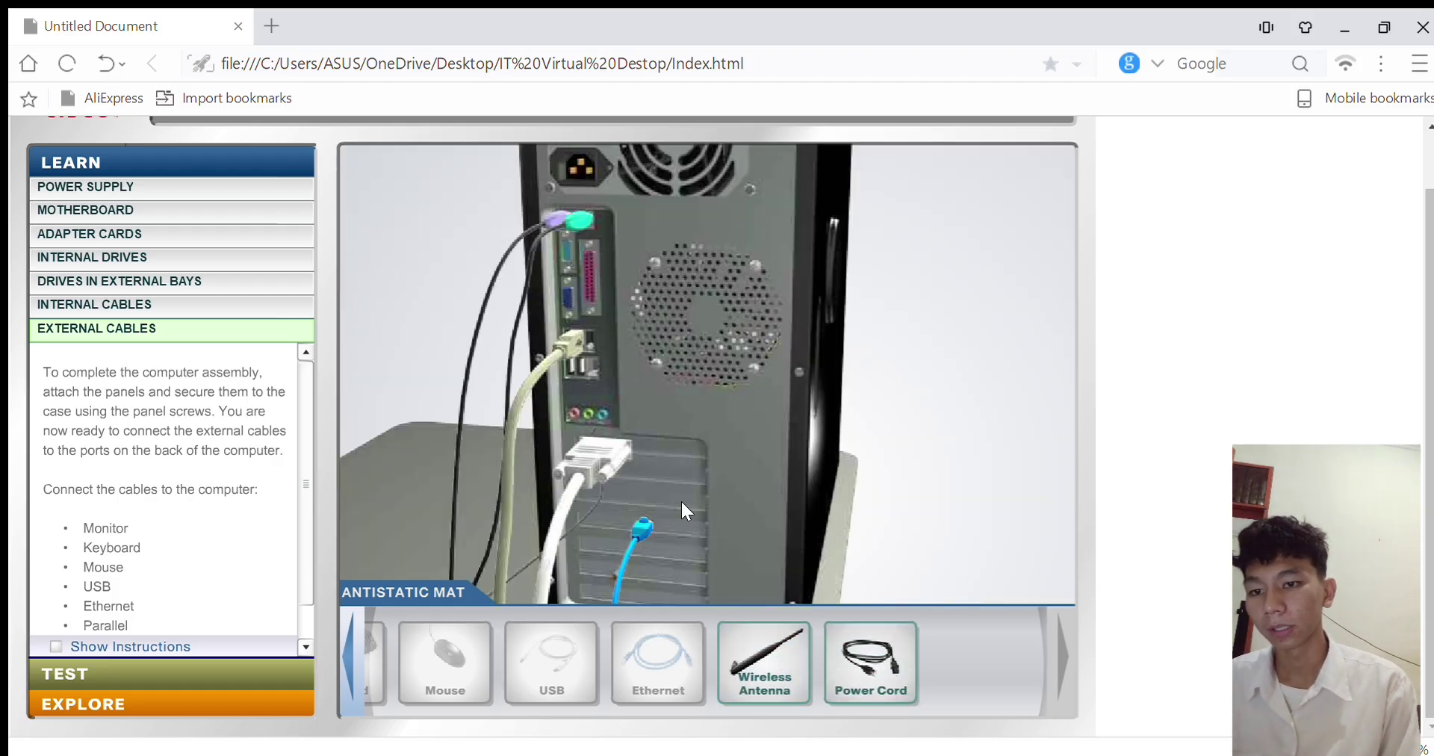
left_click_drag(763, 657, 674, 285)
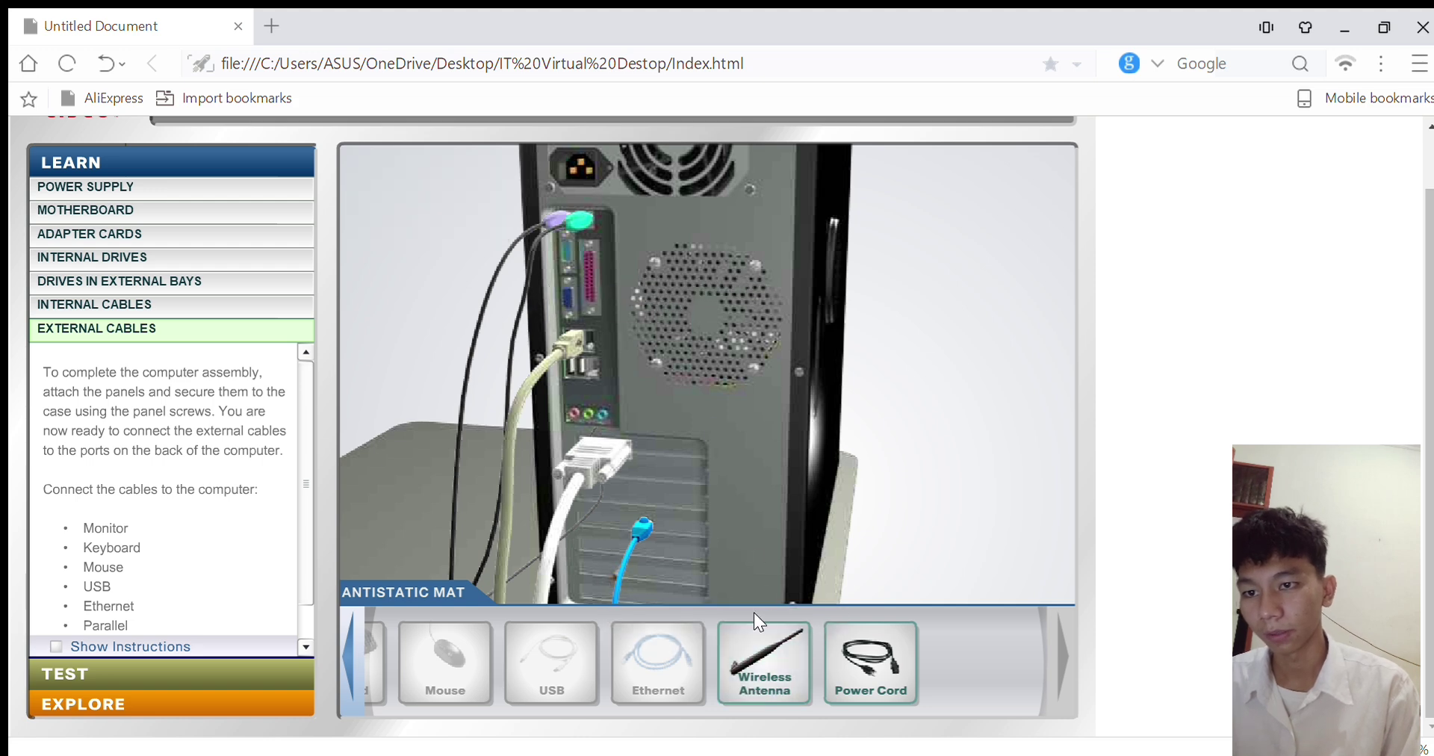
left_click_drag(761, 643, 724, 554)
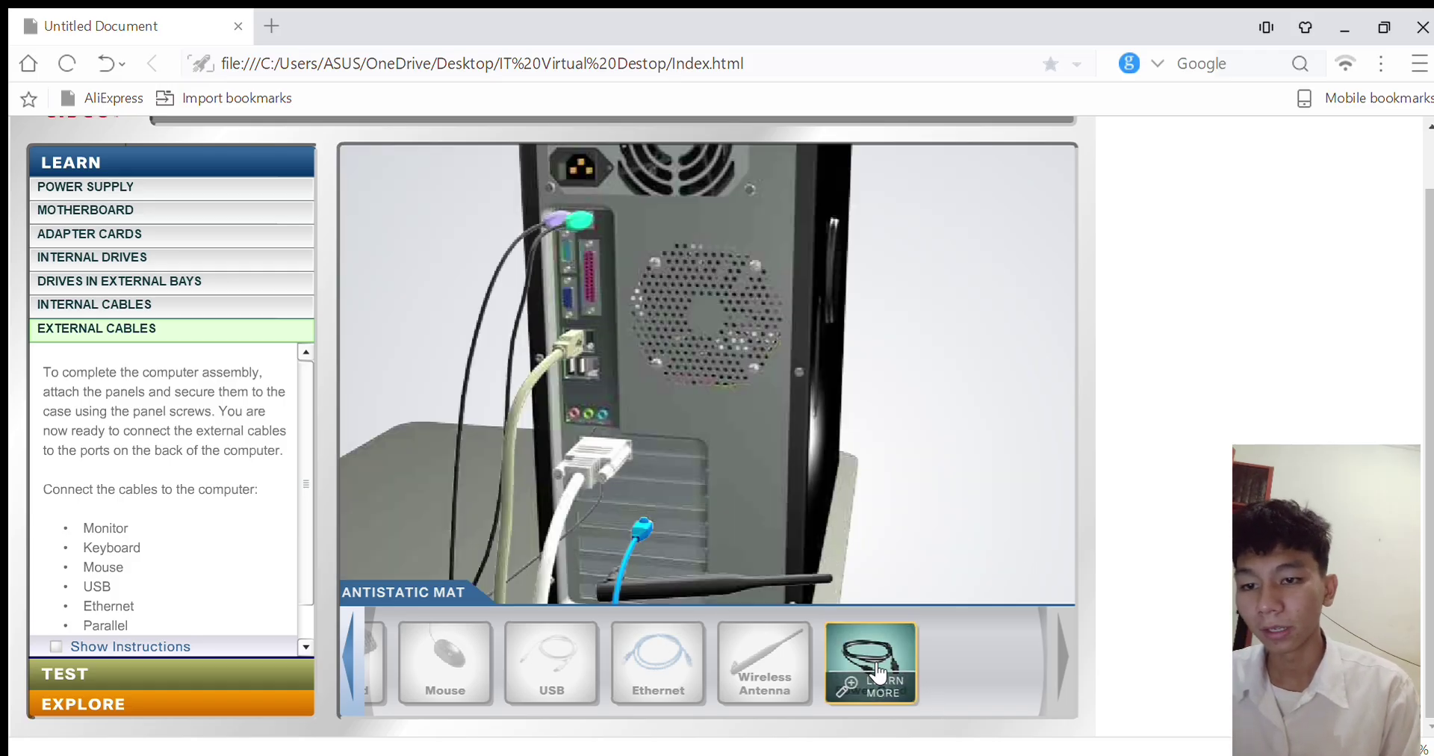
Connect the power cord to the power supply socket, rotating the plug to match its pins, and acknowledge the layer's completion
left_click_drag(875, 654, 576, 161)
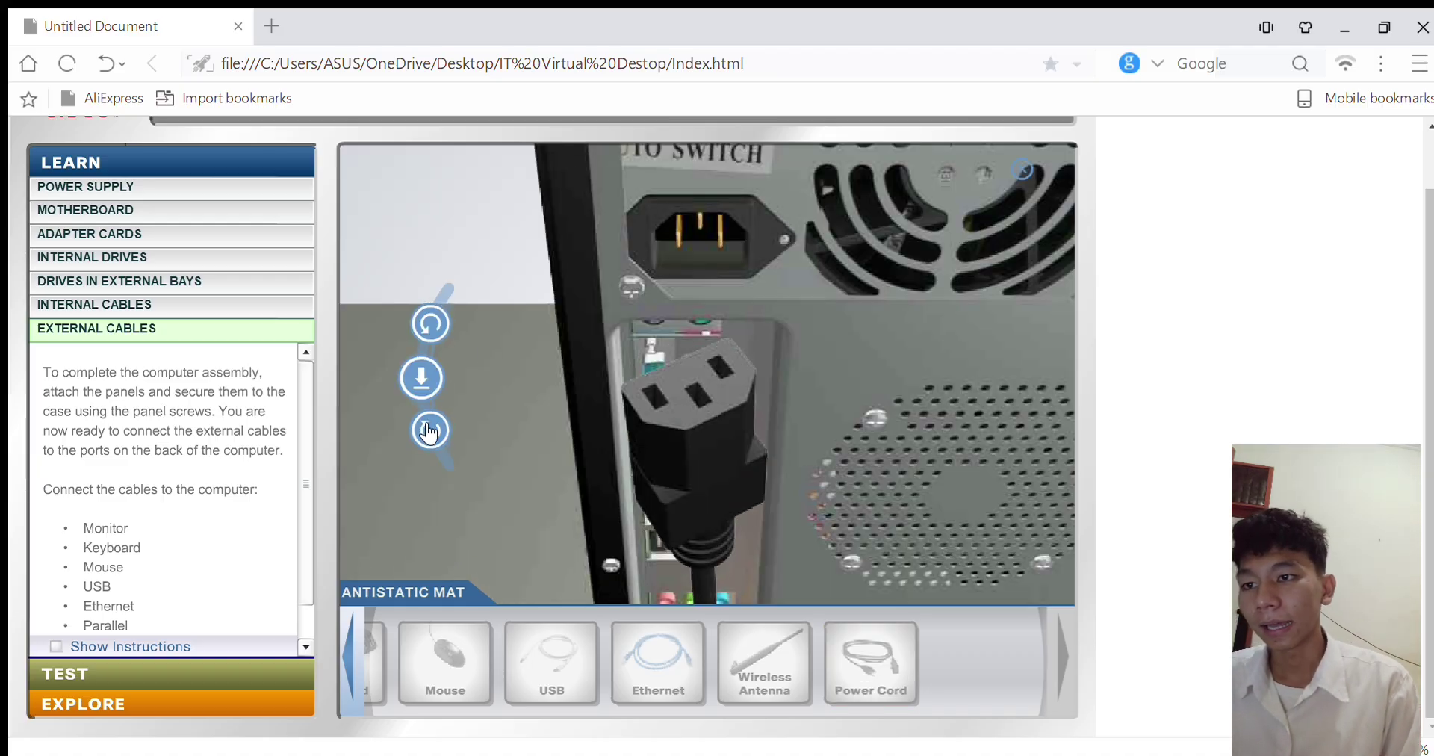
left_click(429, 433)
left_click(429, 432)
left_click(429, 432)
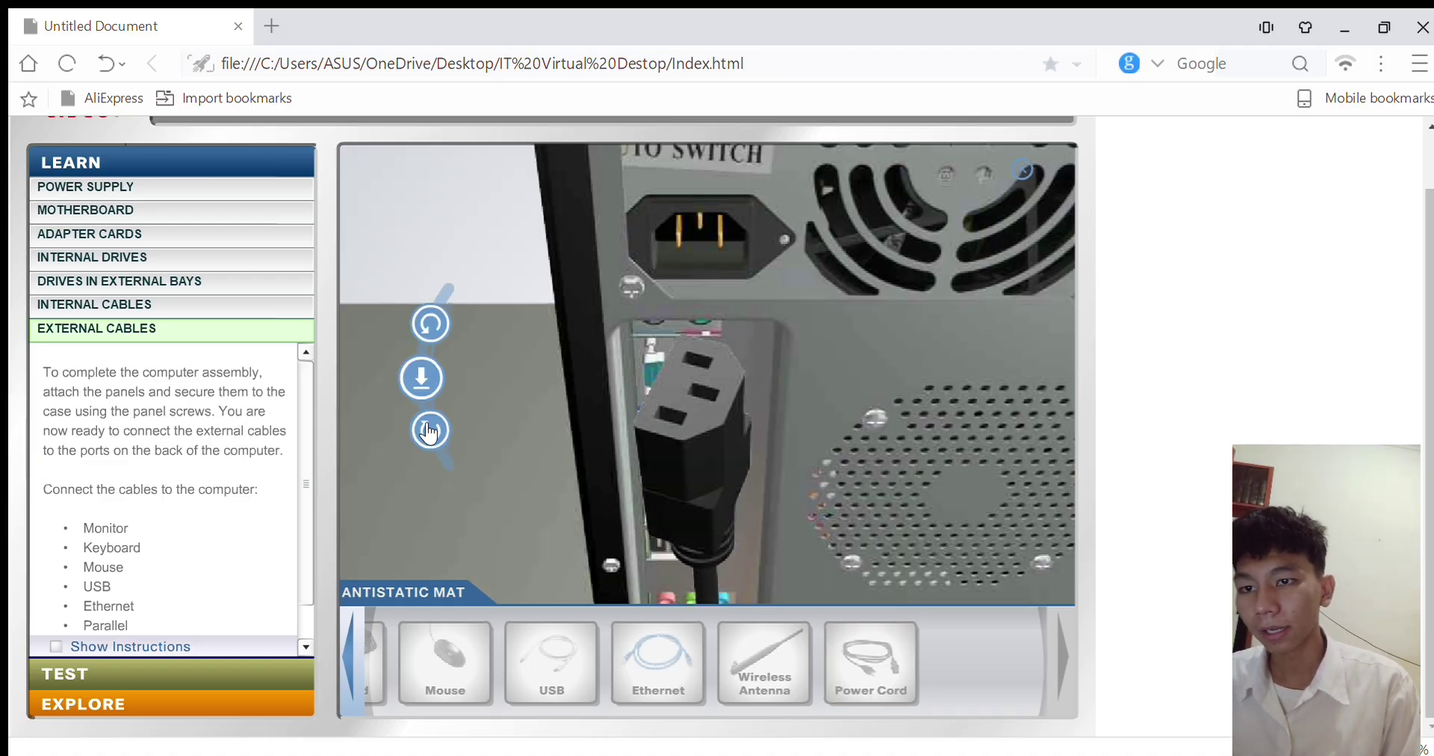
left_click(429, 432)
left_click(422, 380)
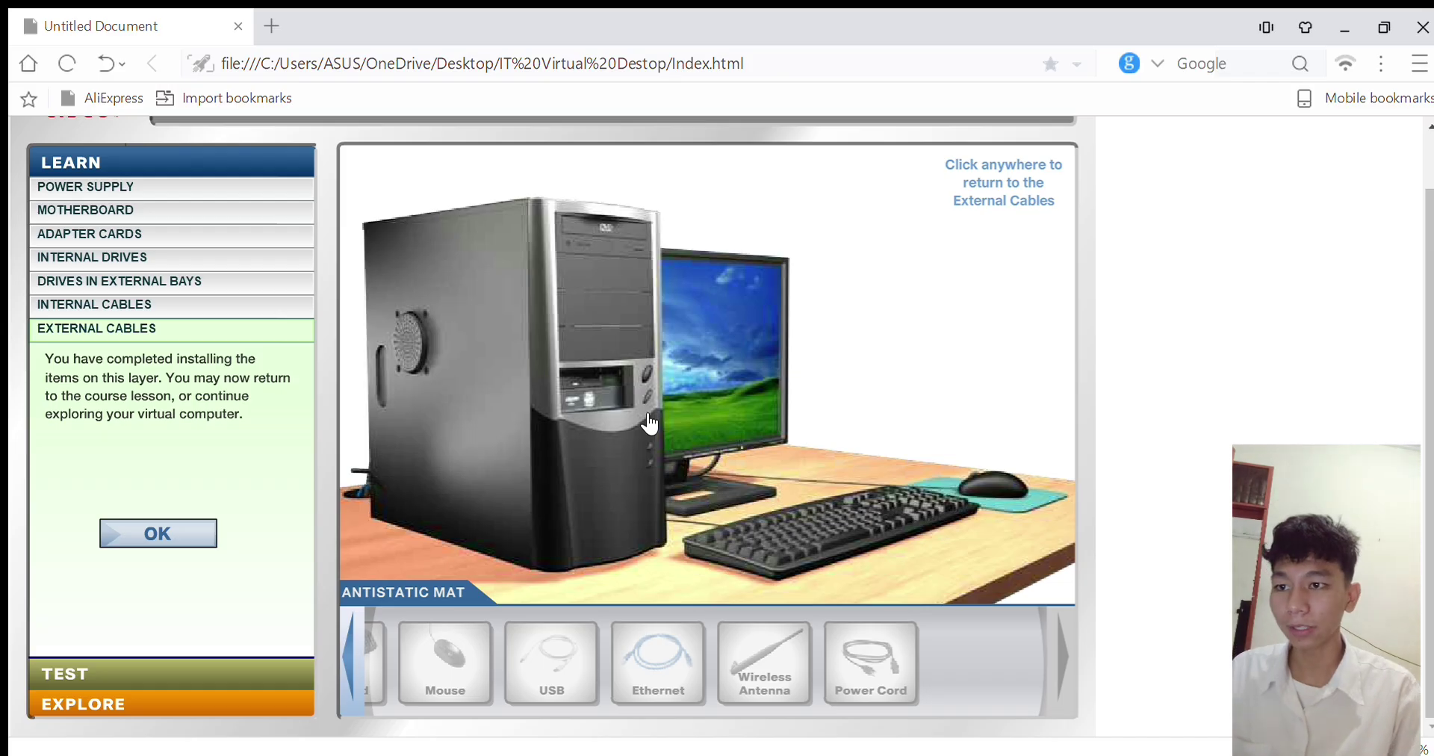
left_click(187, 533)
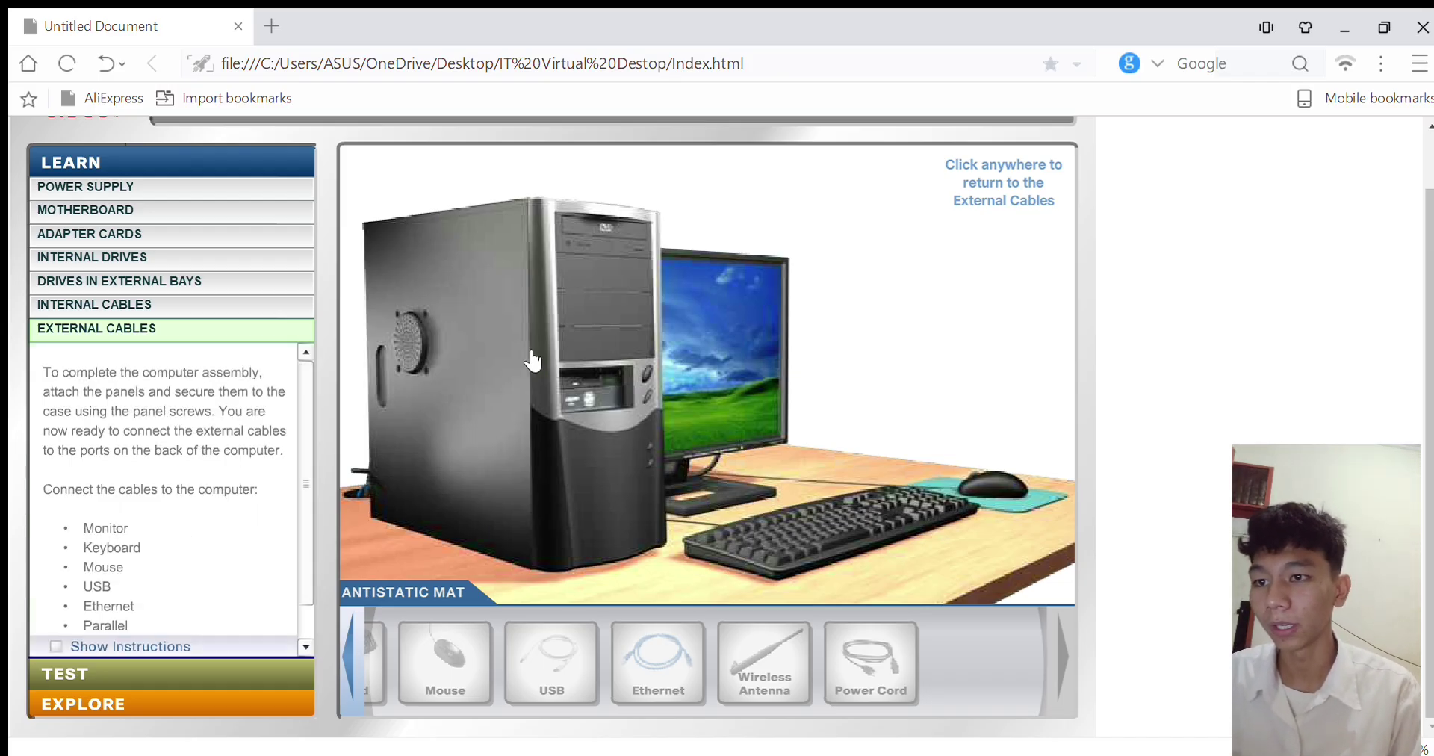